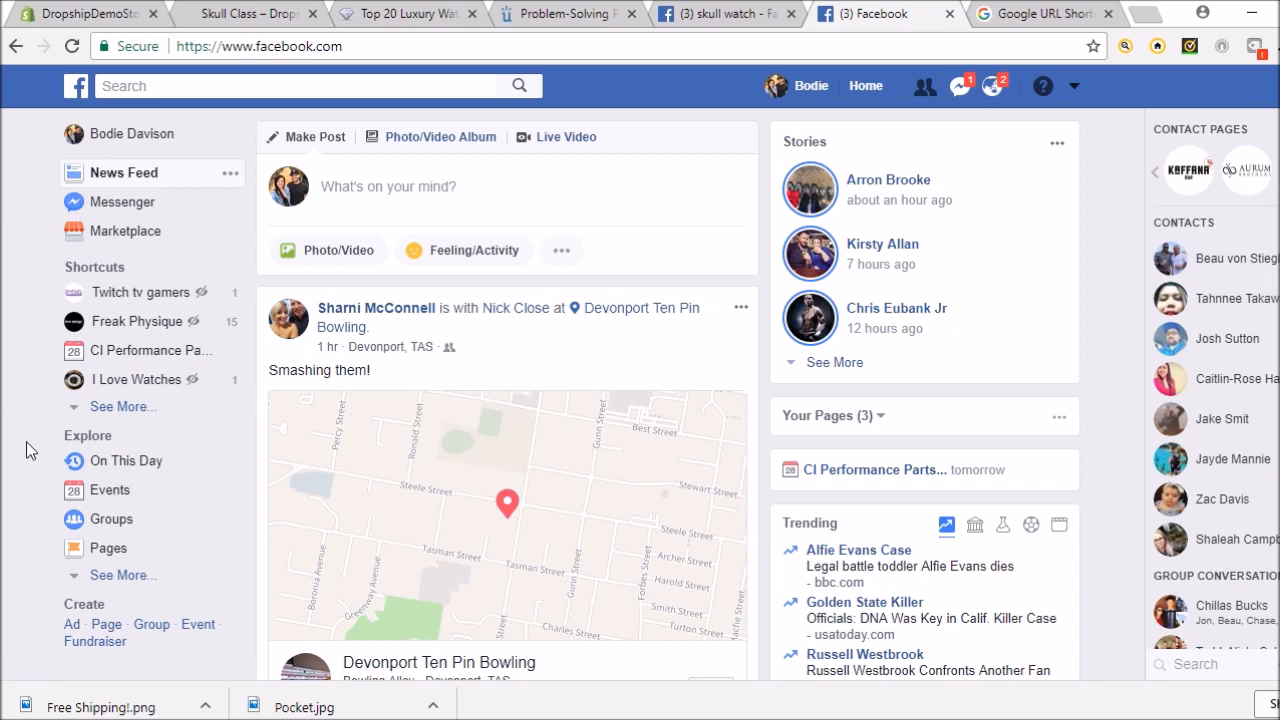
- Open the I Love Watches page and start a new status post on it
left_click(136, 379)
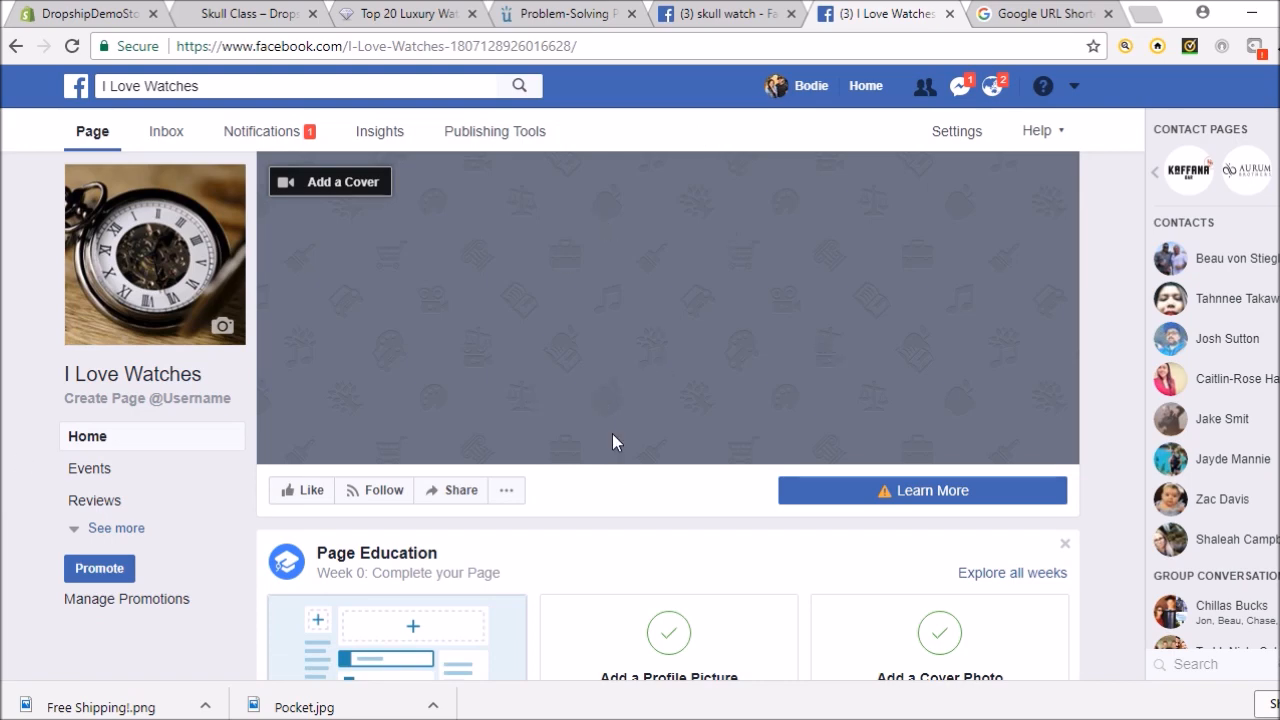
scroll(651, 500, "down", 3)
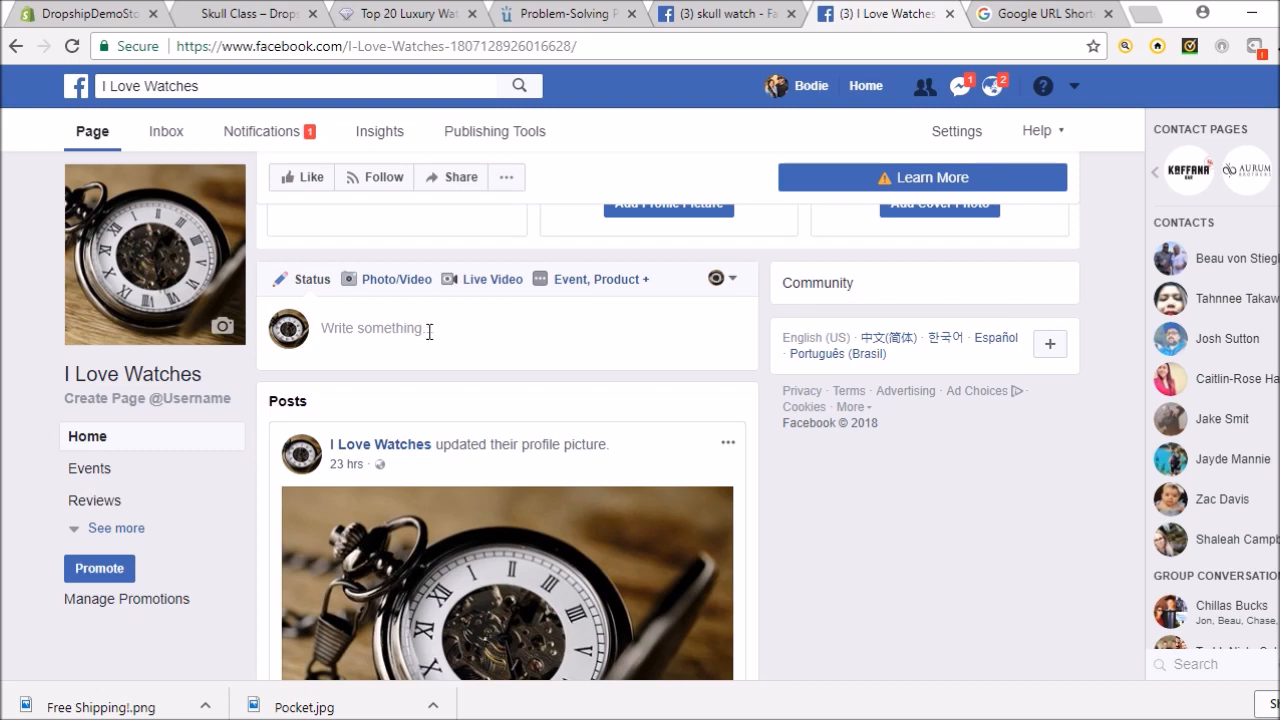
left_click(429, 332)
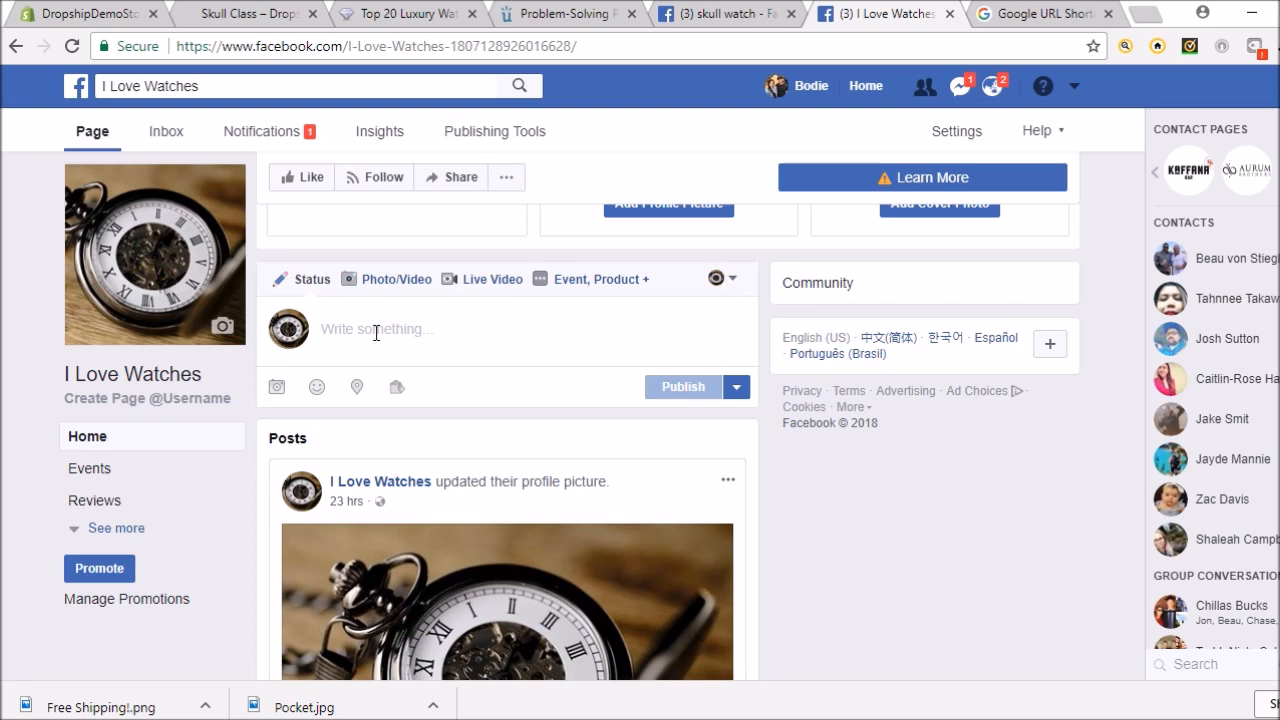
left_click(277, 390)
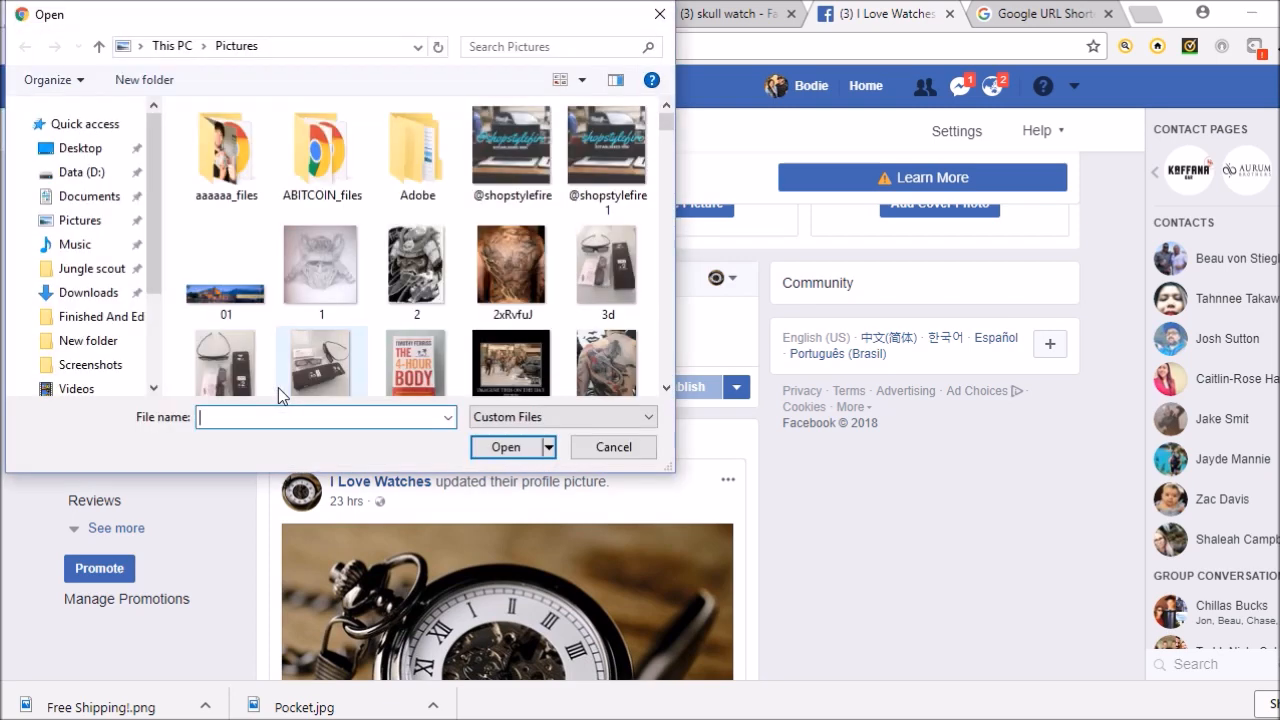
left_click(658, 18)
- Save the main gold skull watch image from the Skull Class product page to Pictures as Skull
left_click(245, 14)
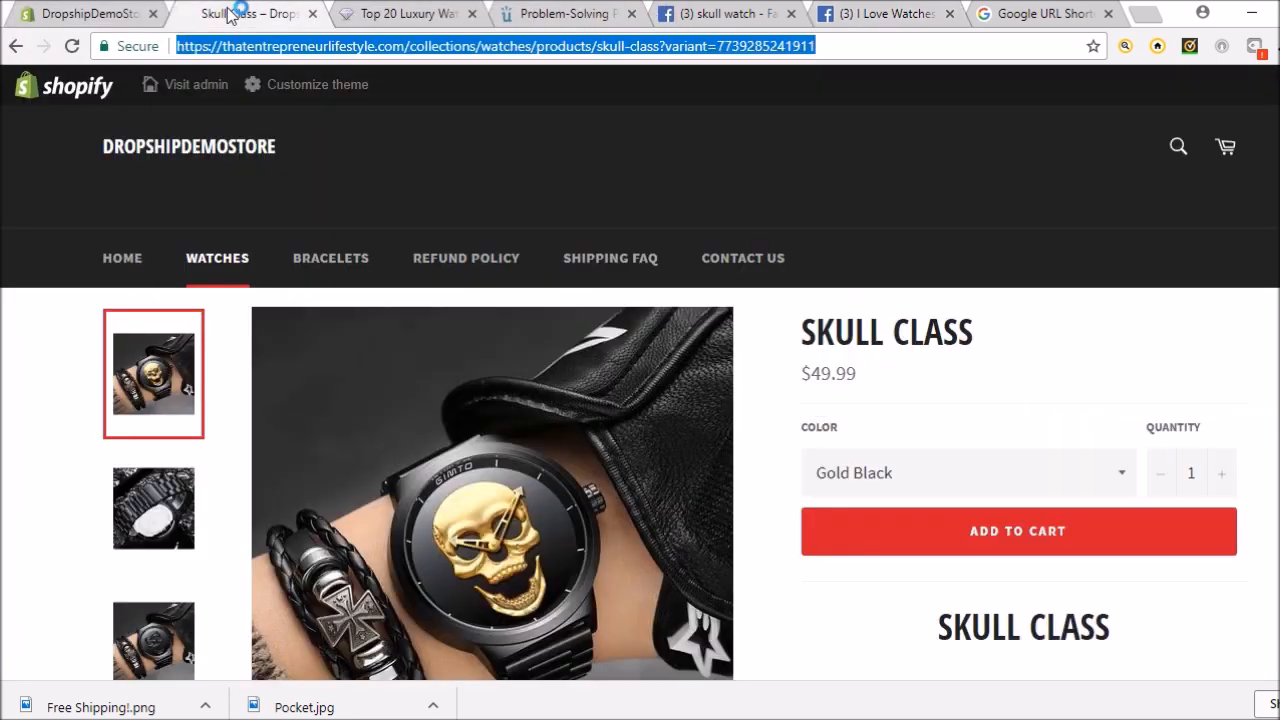
right_click(448, 422)
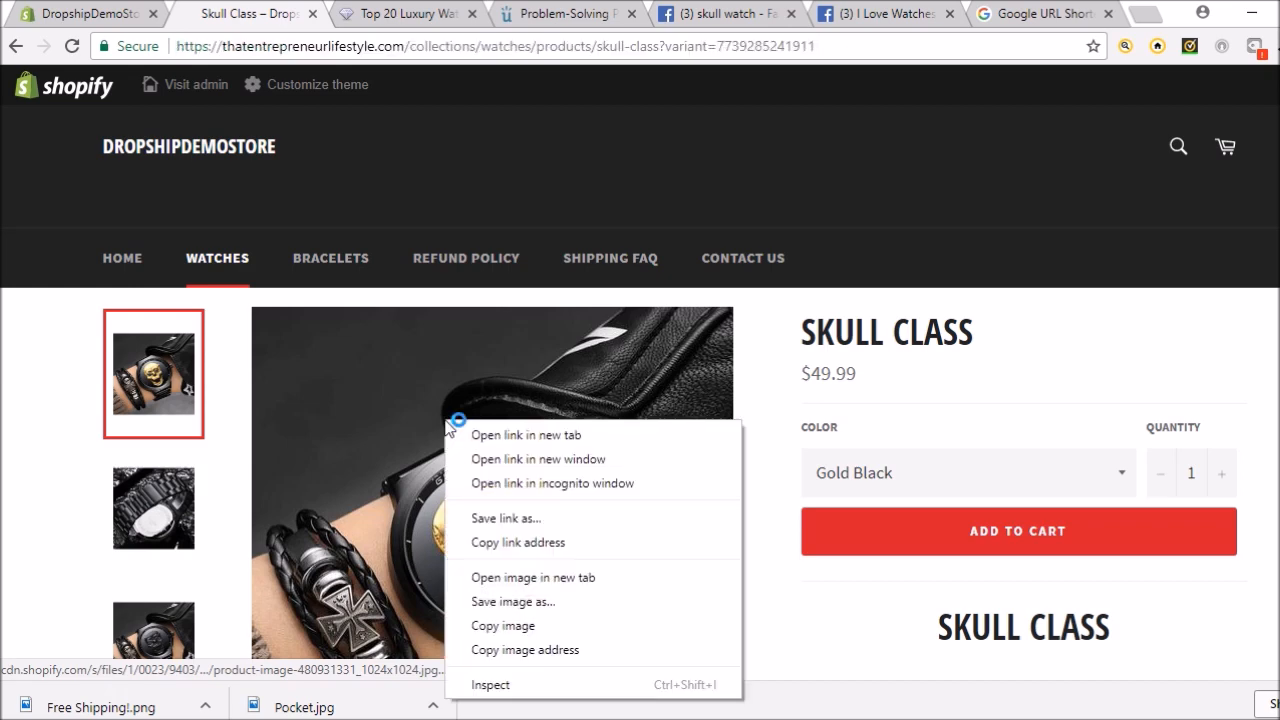
left_click(565, 599)
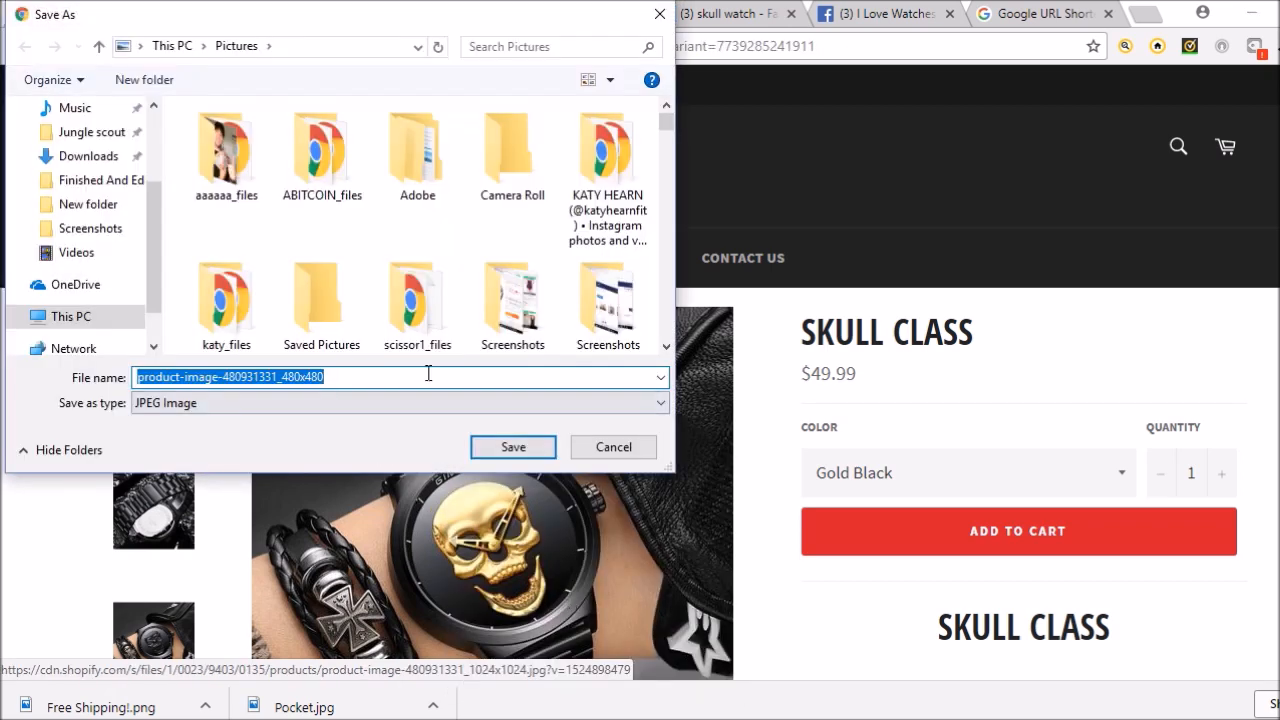
type("Skull")
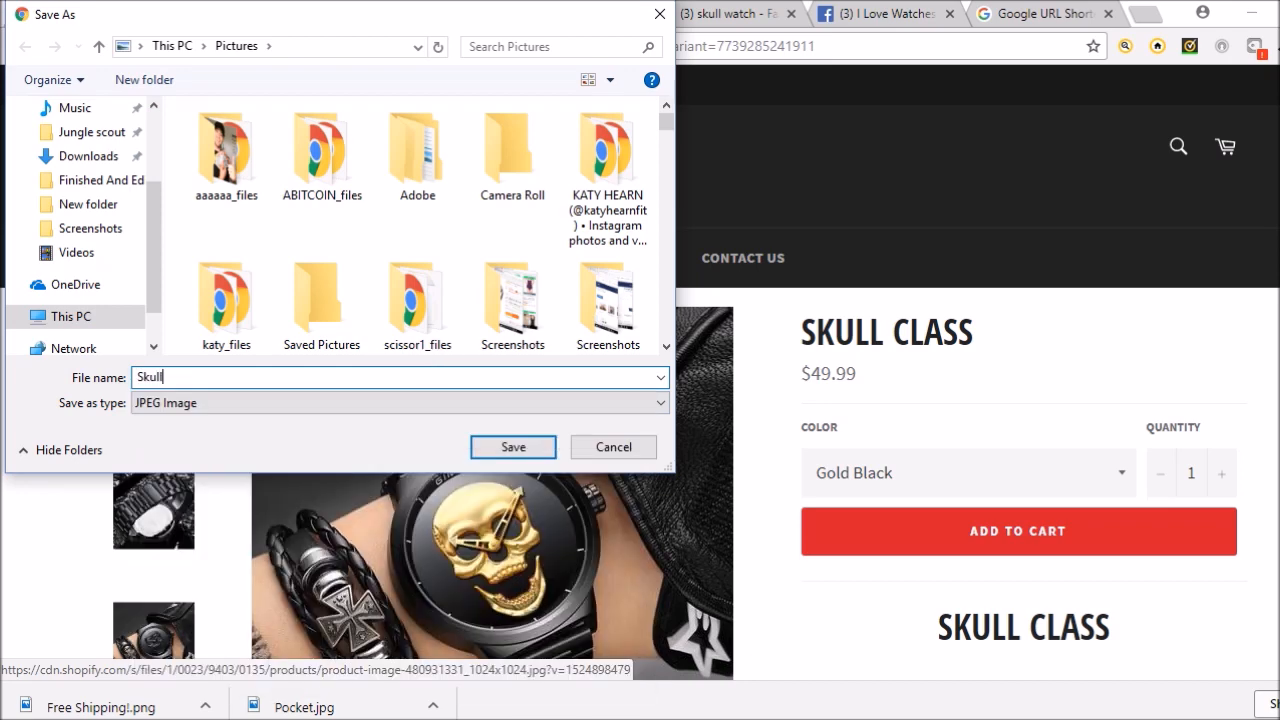
key("Return")
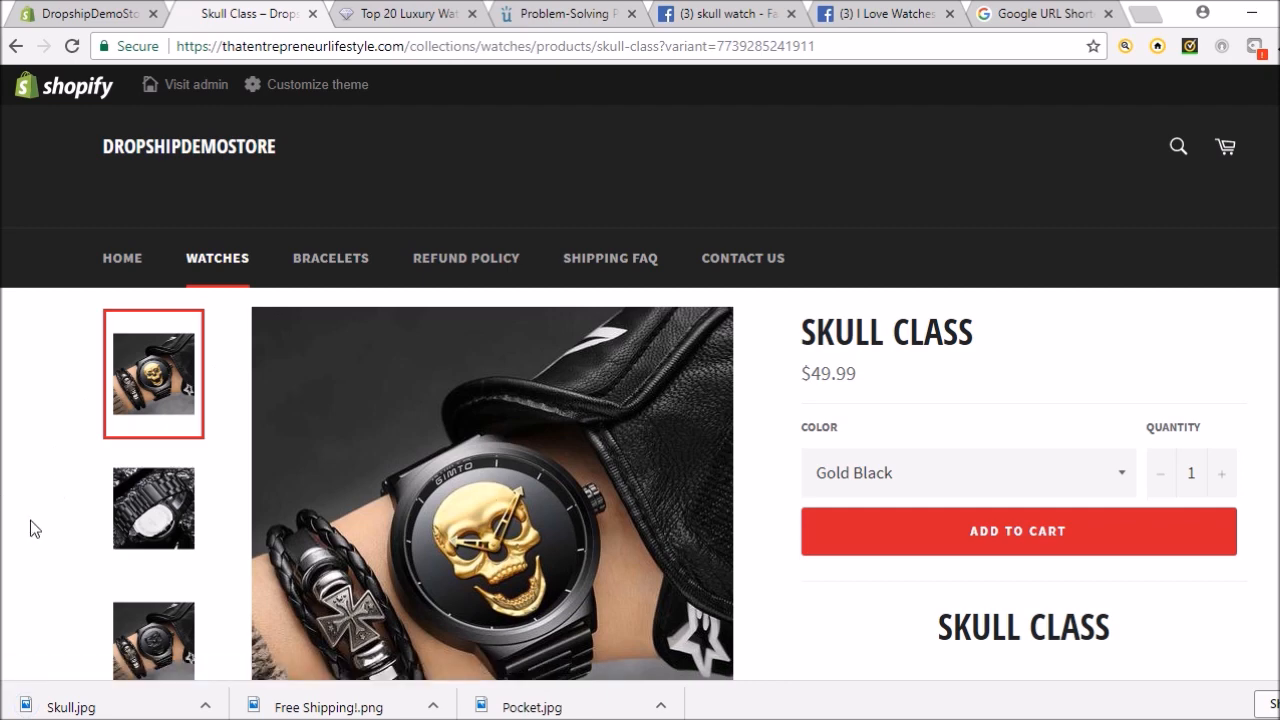
- Review the Skull Class product page's description, features, shipping note and checkout badges
scroll(26, 497, "down", 1)
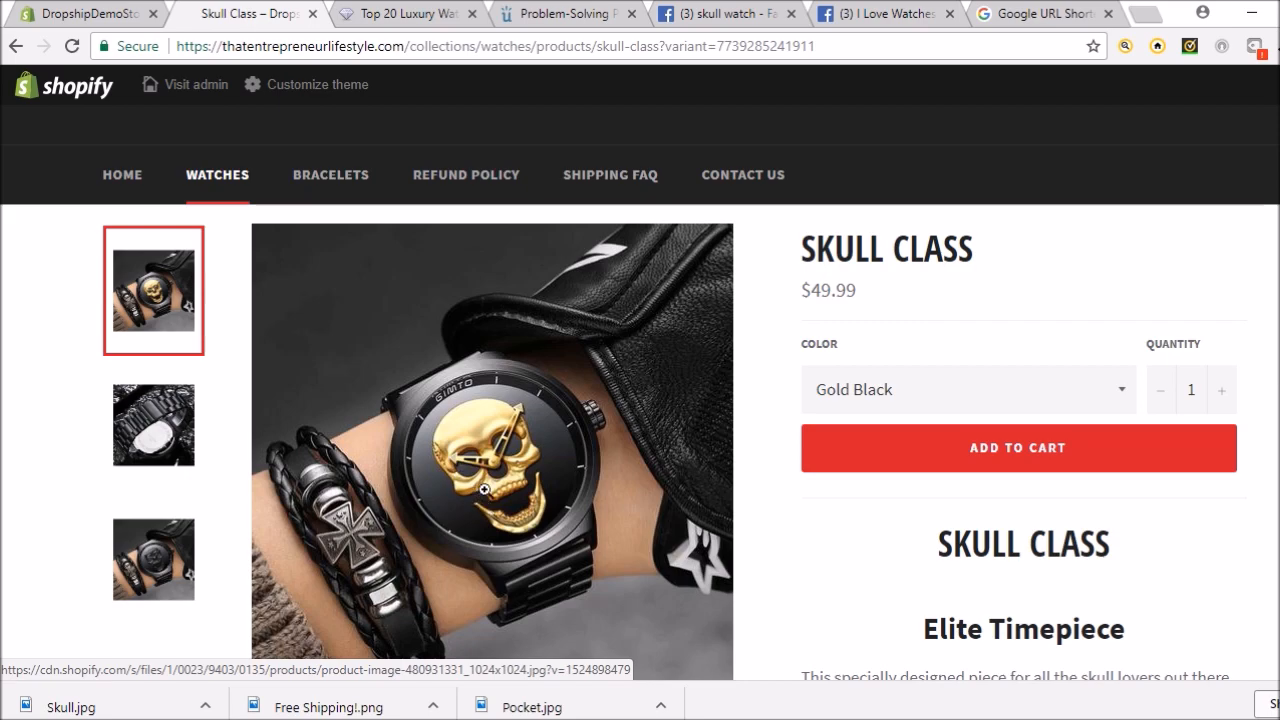
scroll(836, 506, "down", 1)
scroll(836, 505, "down", 3)
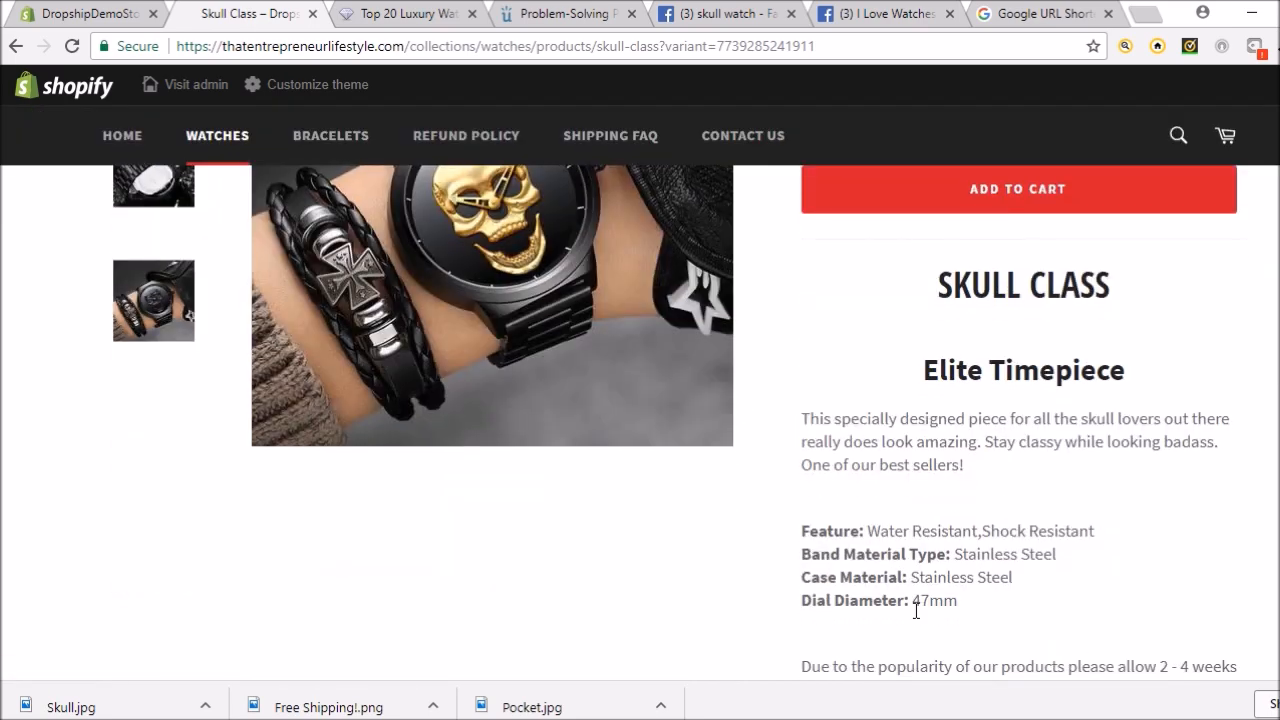
scroll(912, 605, "down", 3)
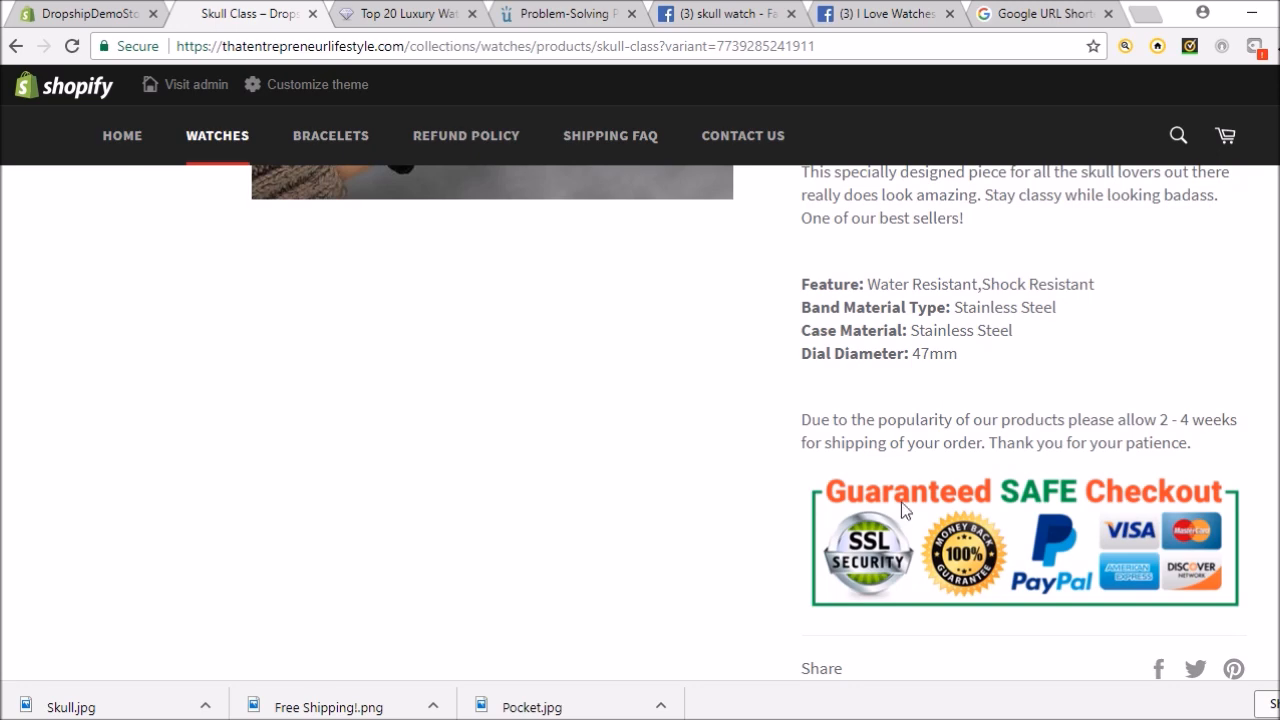
scroll(869, 377, "up", 6)
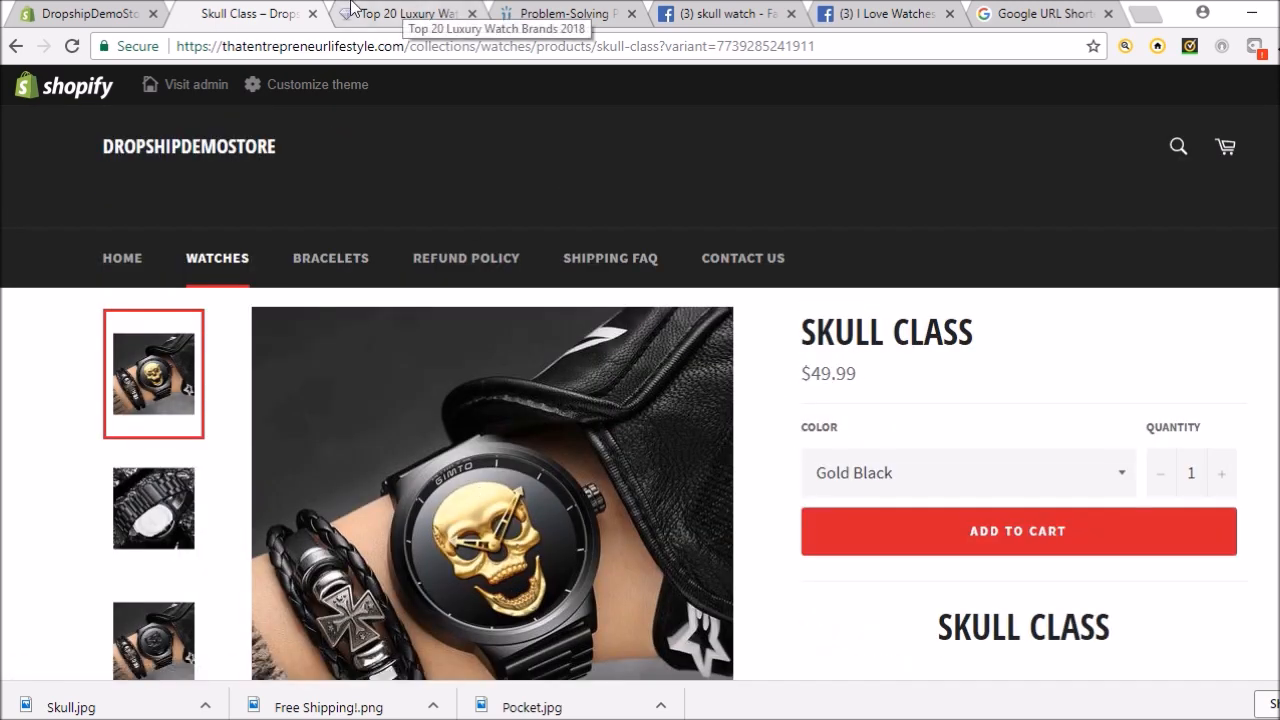
- Attach Skull.jpg from the Pictures folder to the new post on the I Love Watches page
left_click(880, 14)
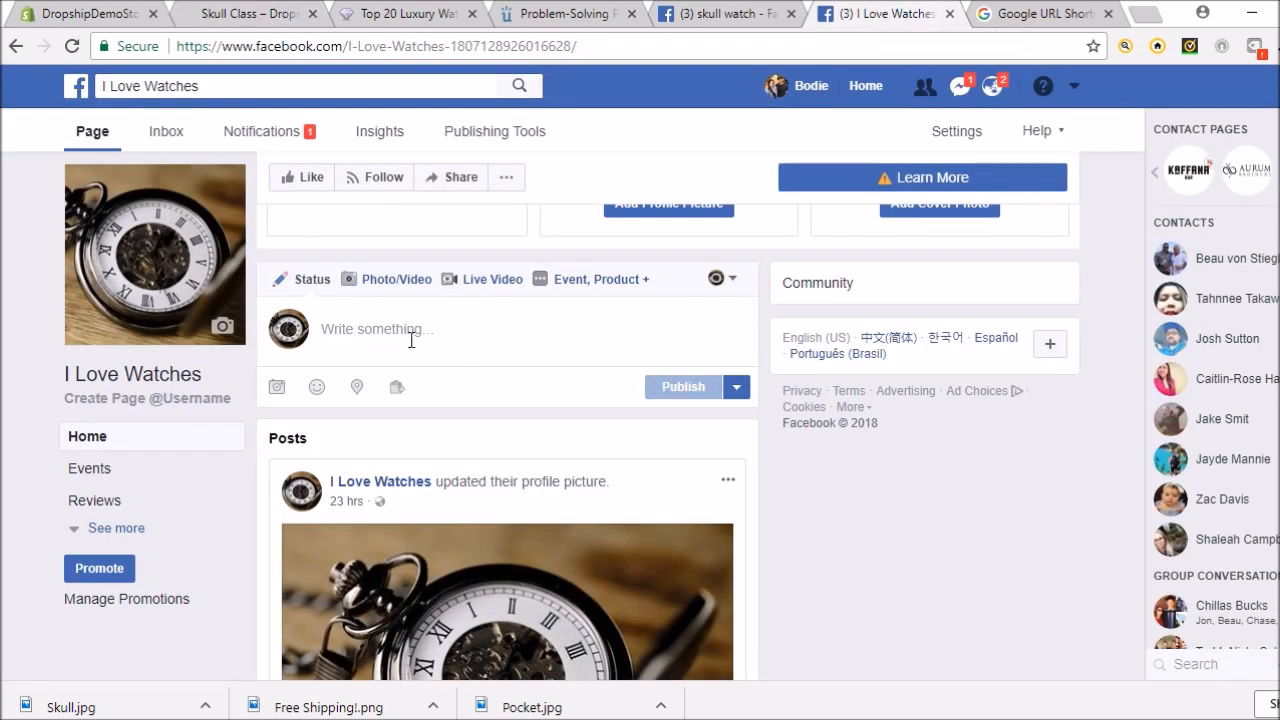
left_click(272, 387)
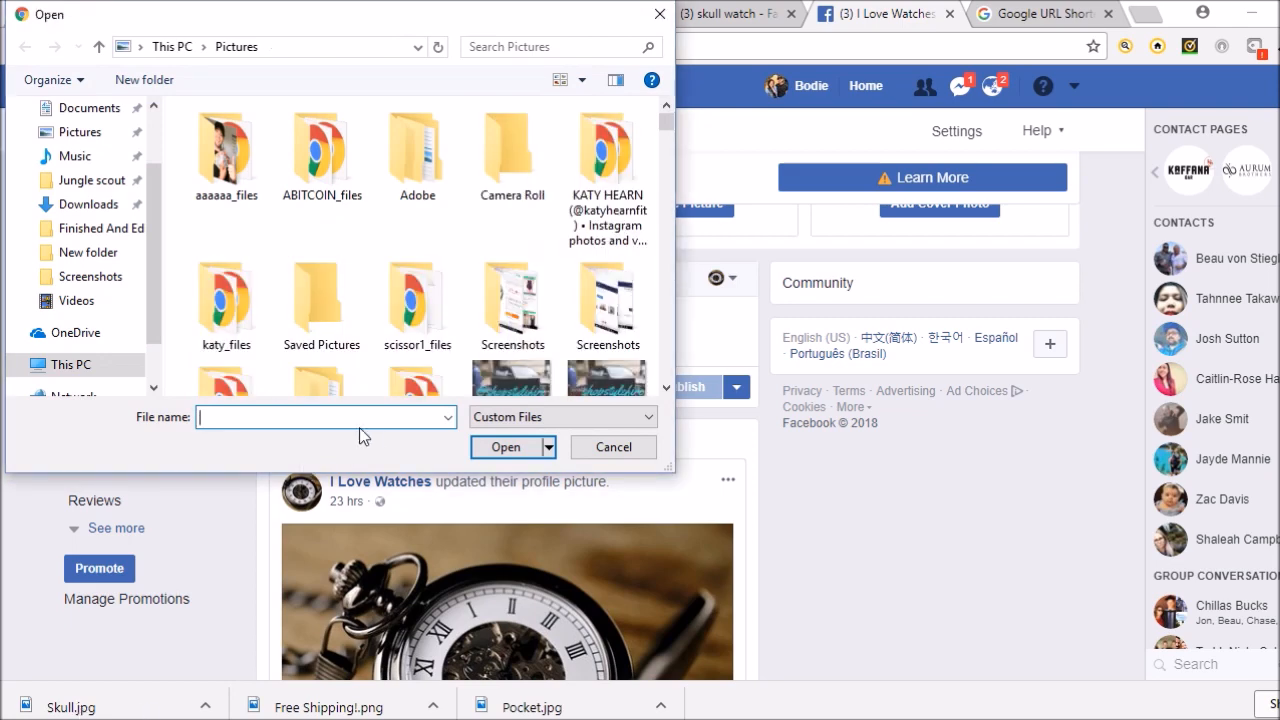
type("Sku")
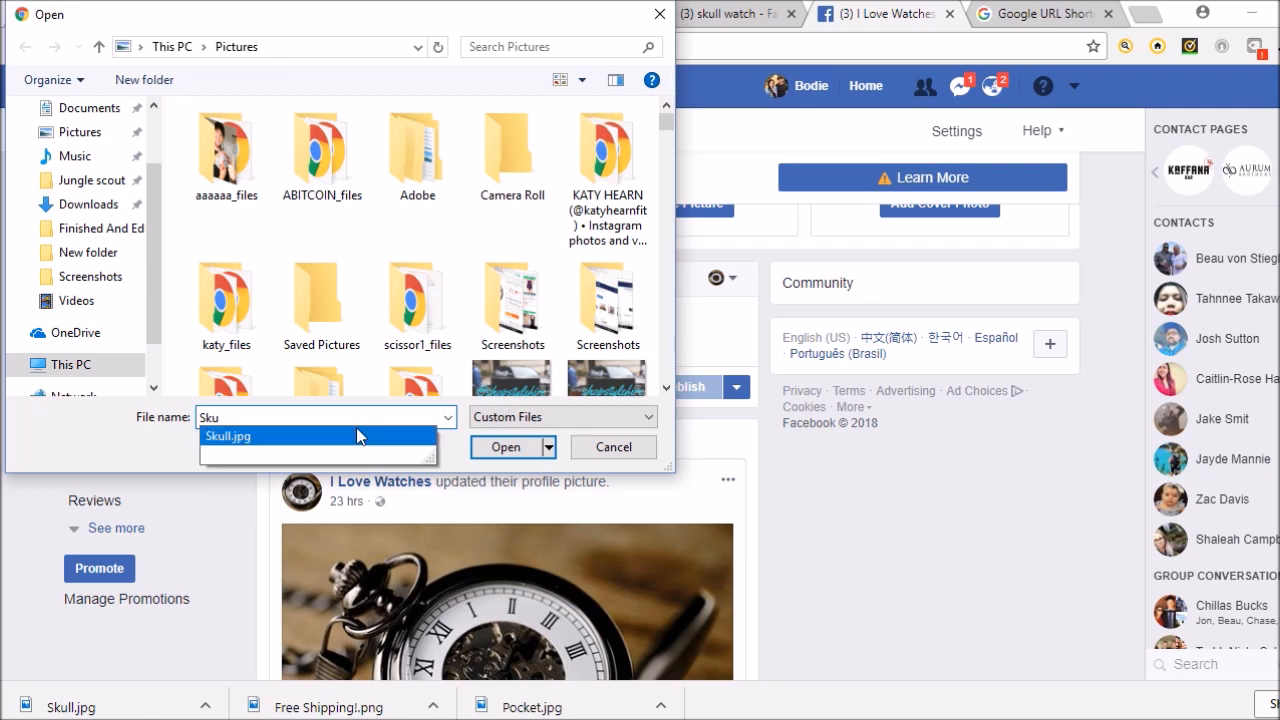
left_click(428, 438)
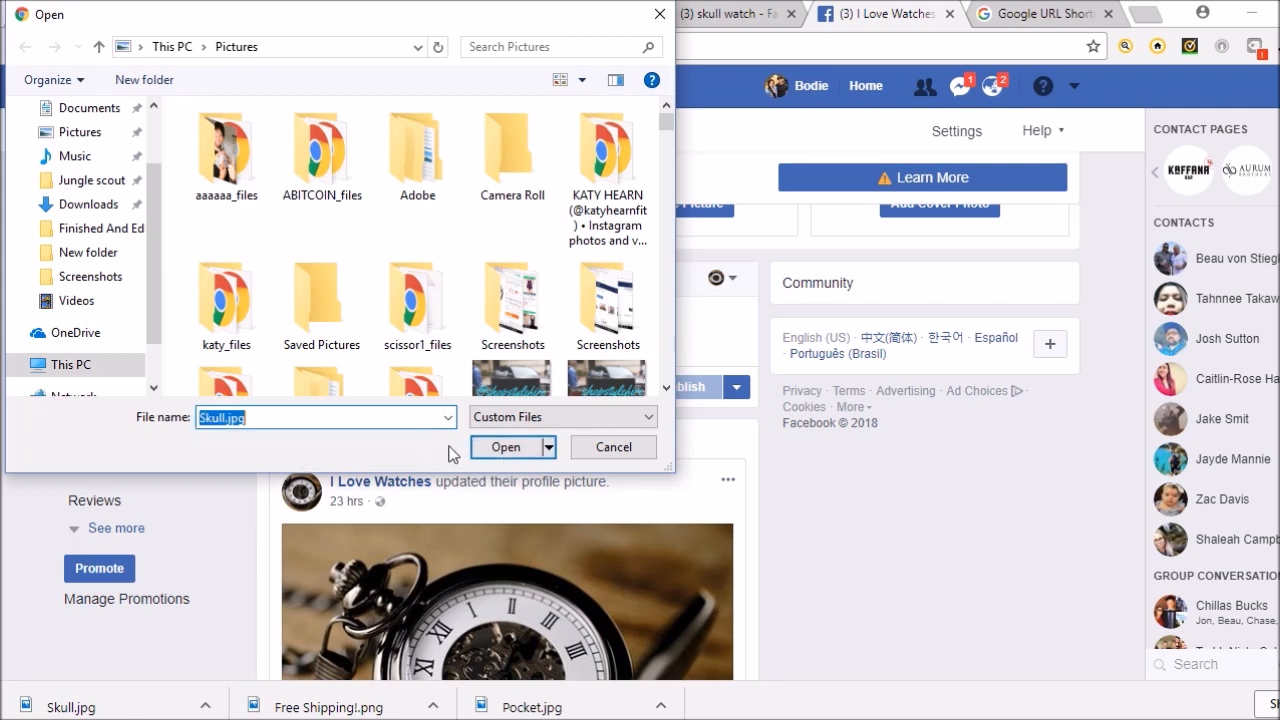
left_click(507, 456)
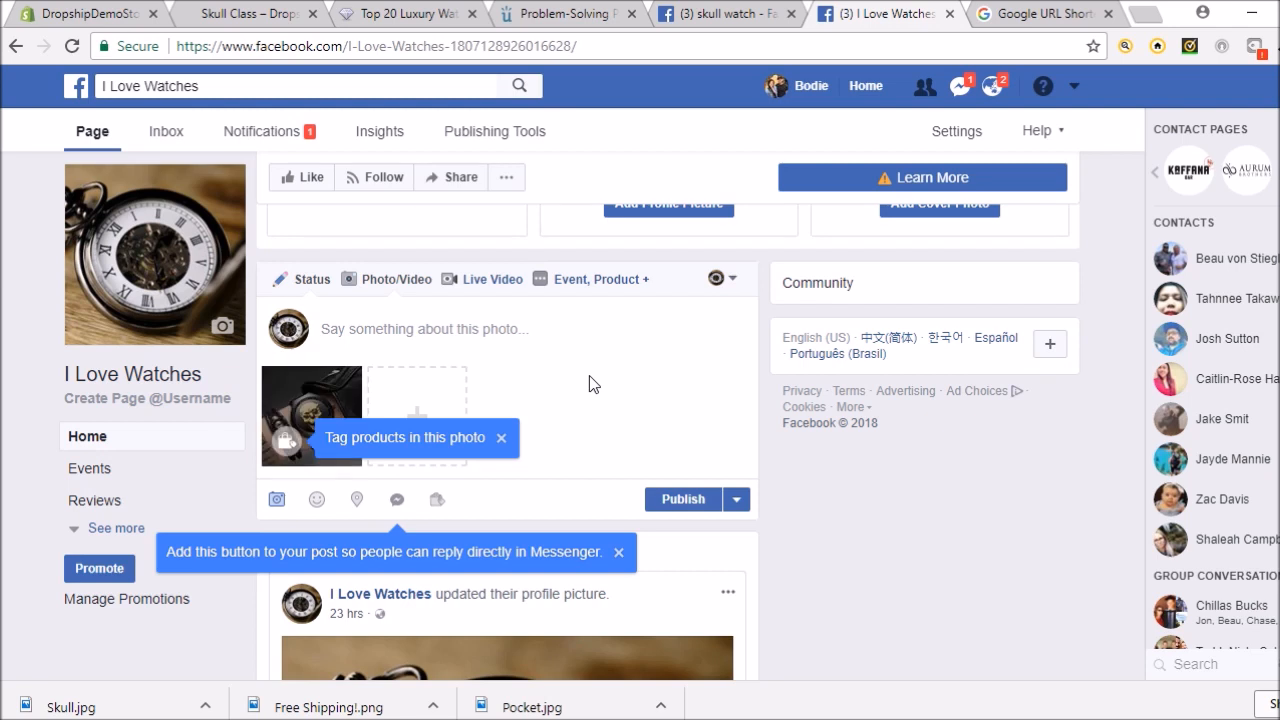
- Switch to Document2 in Word to read the prepared ad text for the photo's caption, and return to the post
left_click(391, 331)
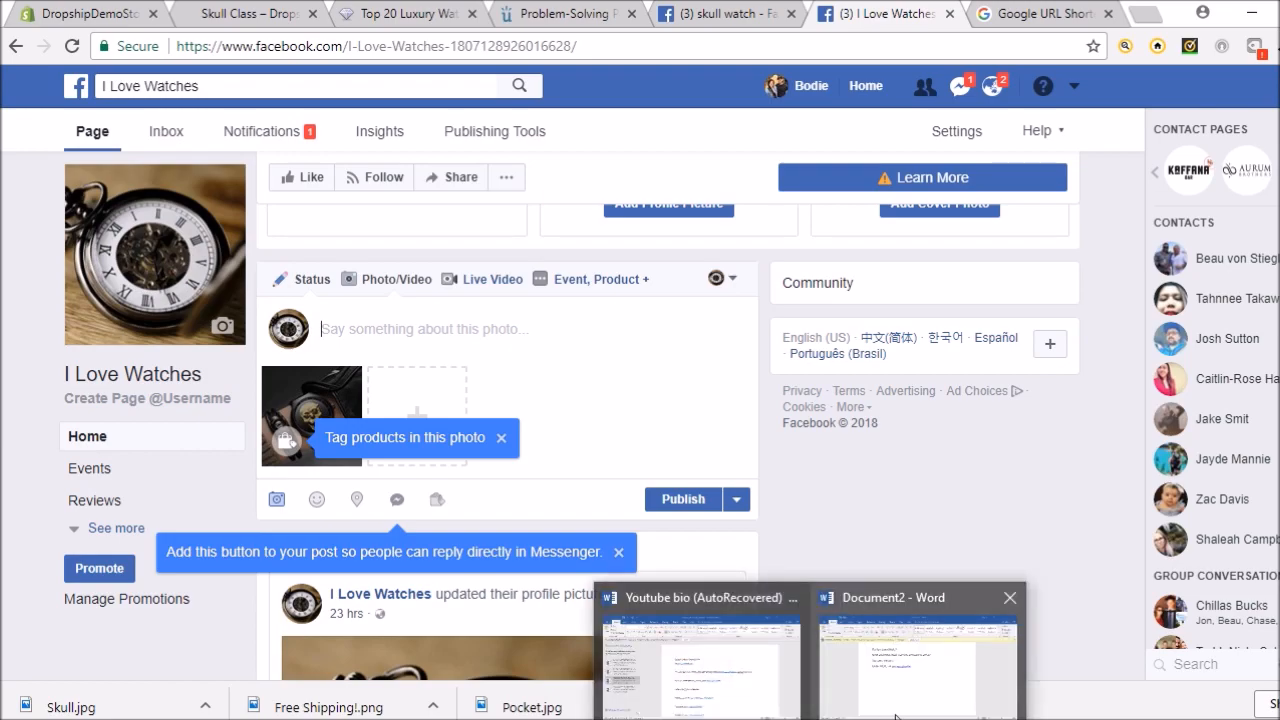
left_click(881, 695)
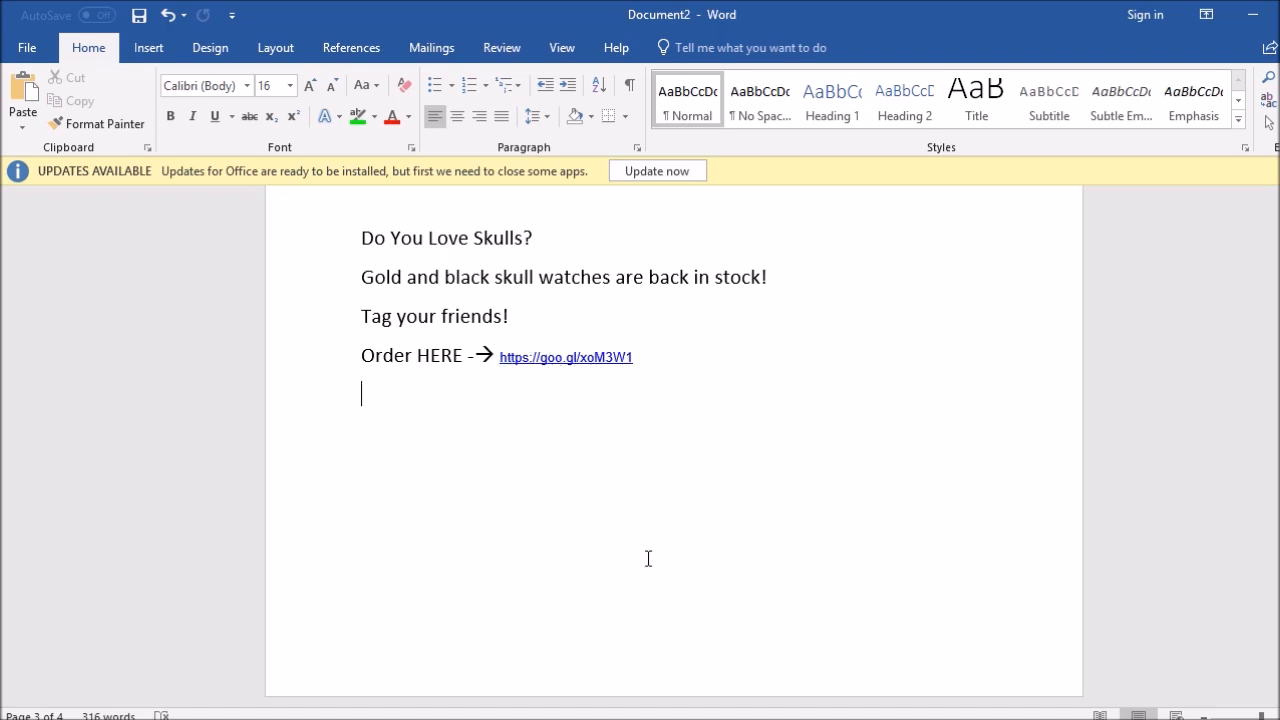
left_click(861, 719)
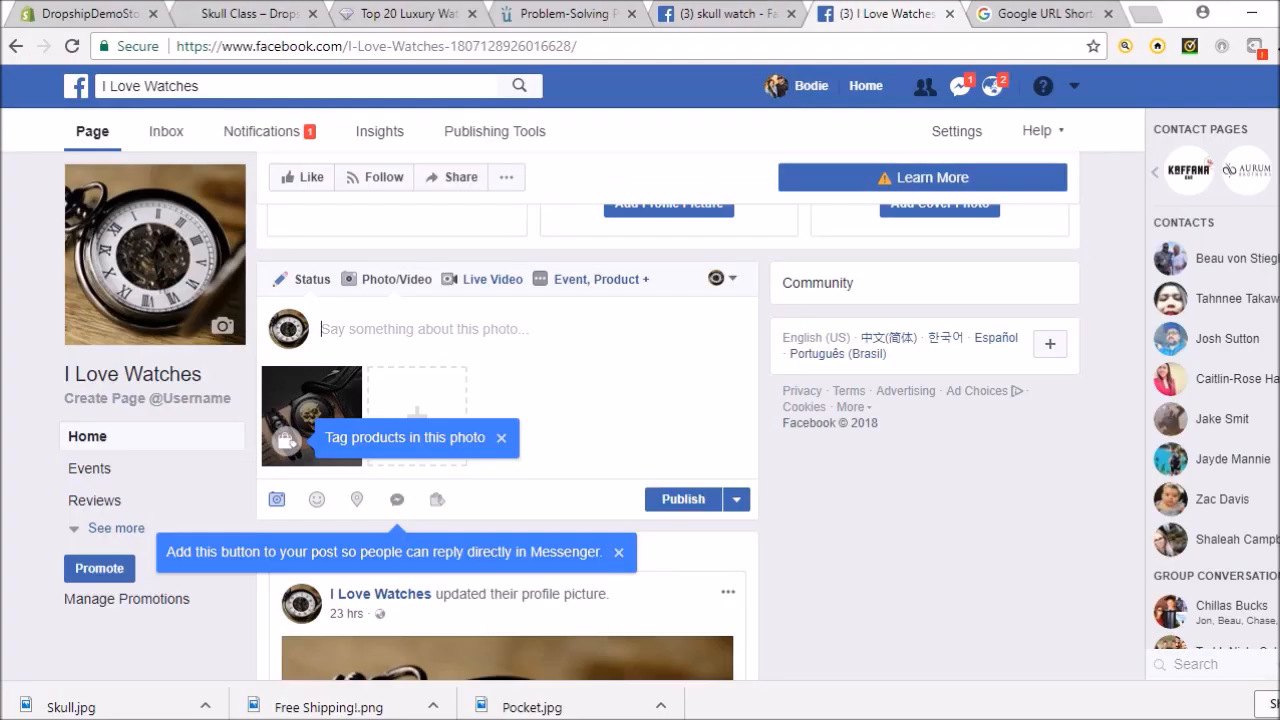
- Try to shorten the Skull Class product page's URL with Google URL Shortener
left_click(255, 14)
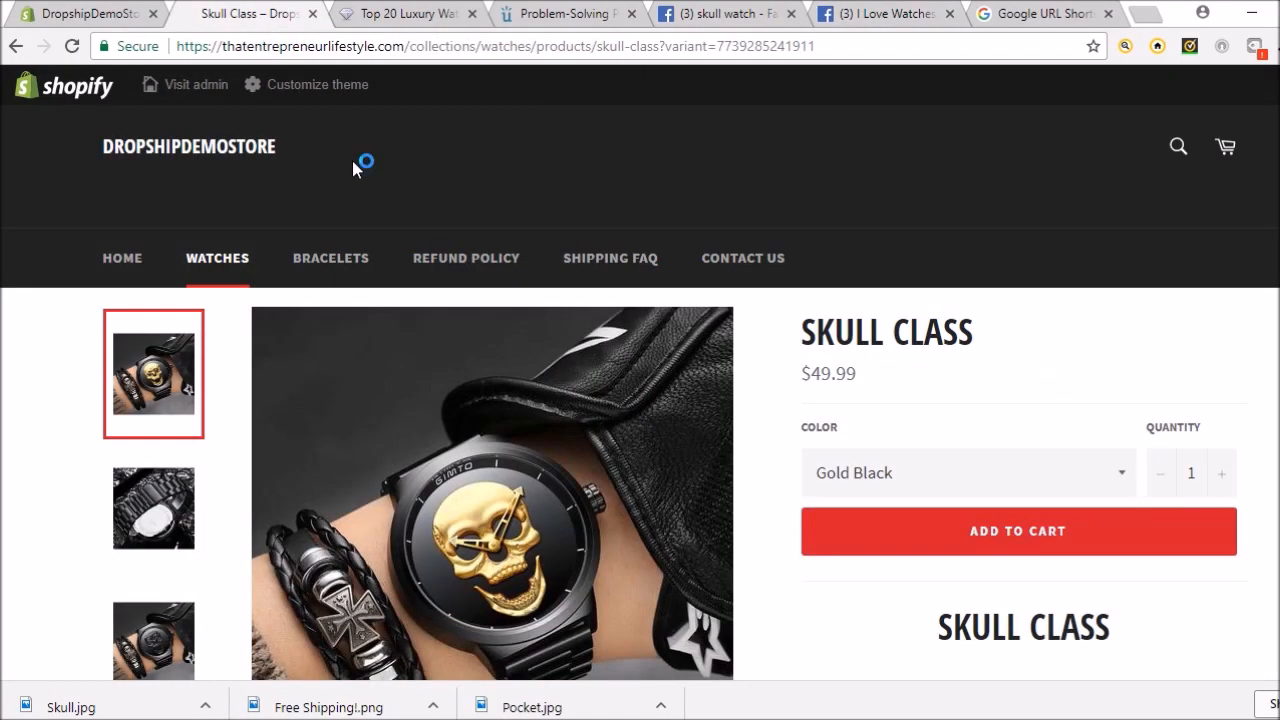
left_click(416, 47)
right_click(416, 47)
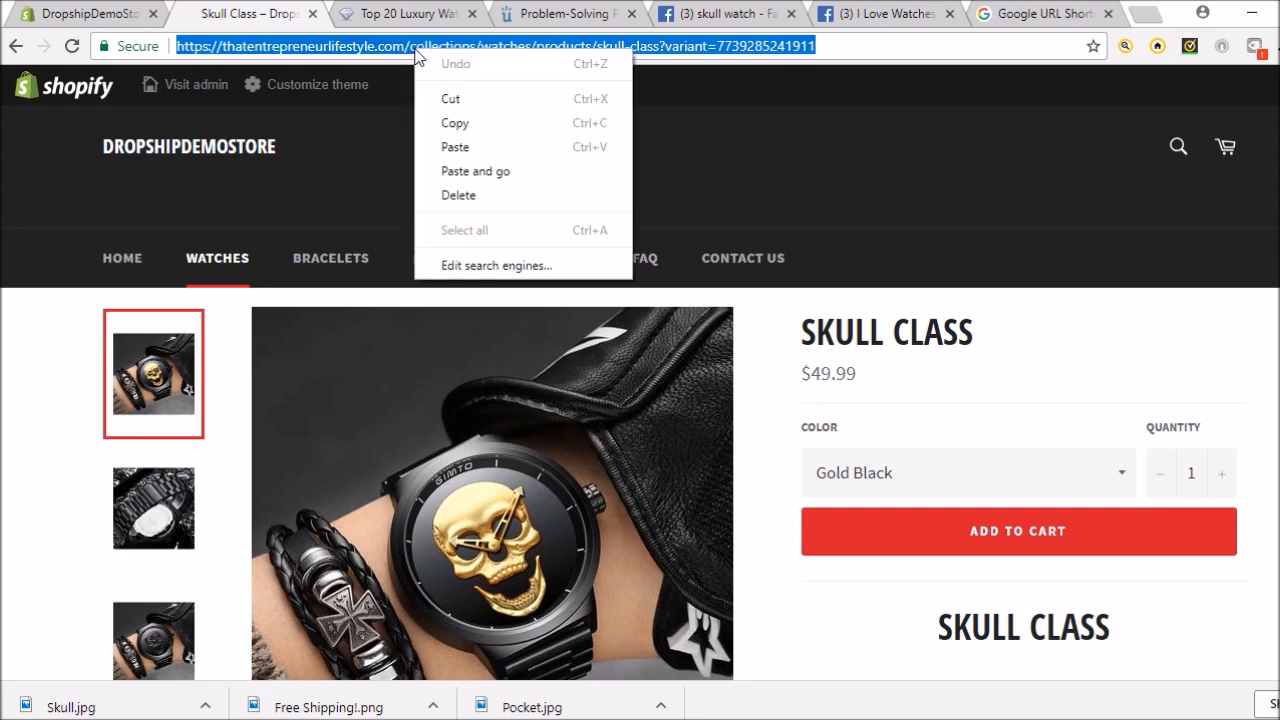
left_click(484, 121)
left_click(1040, 14)
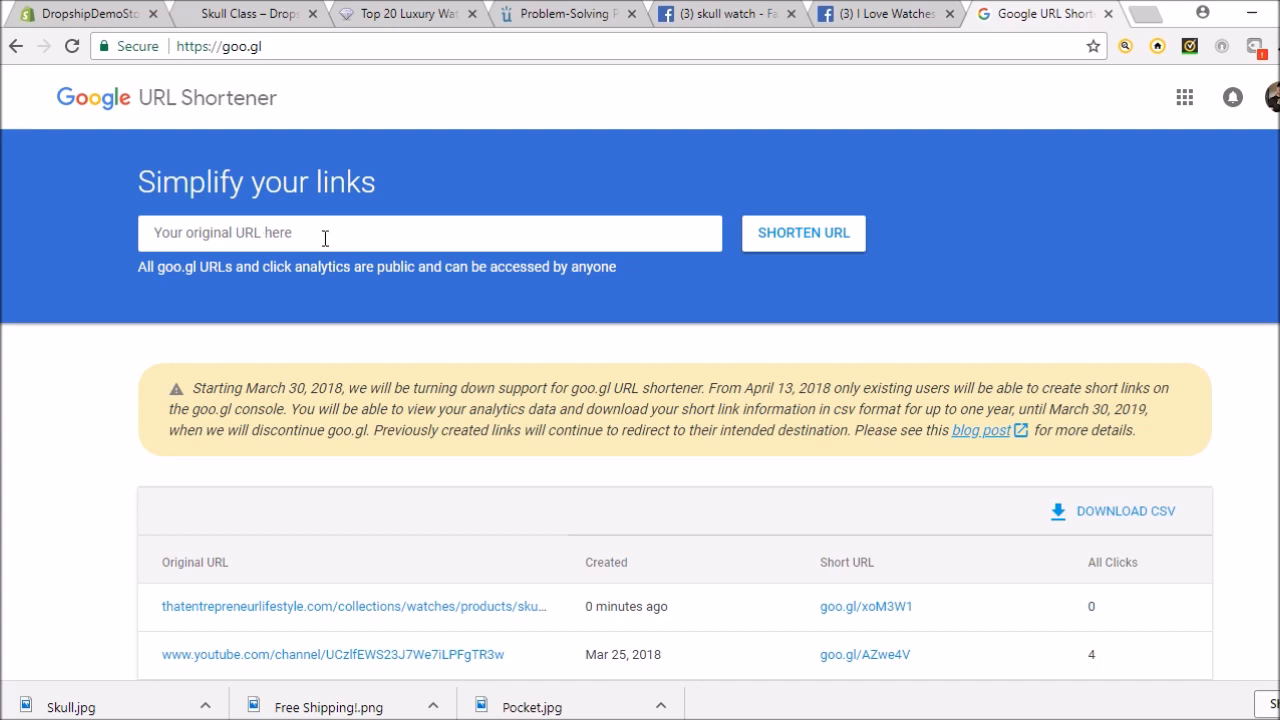
key("ctrl+v")
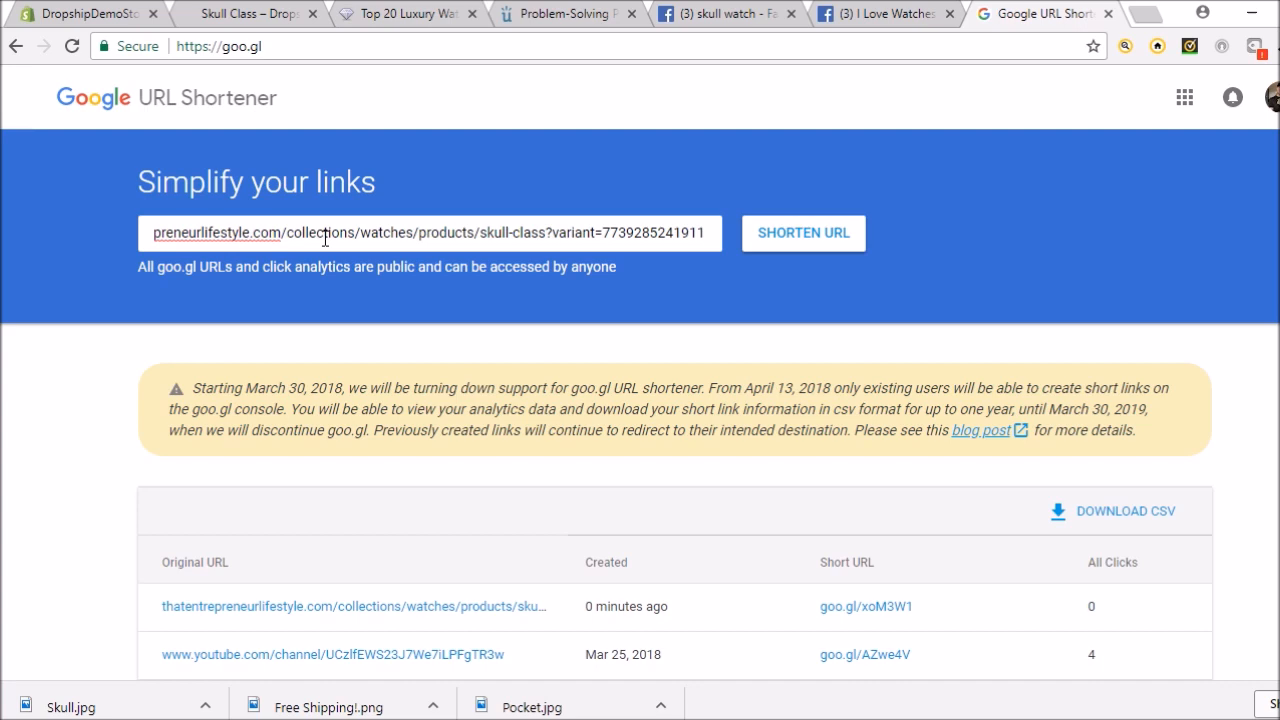
left_click(785, 234)
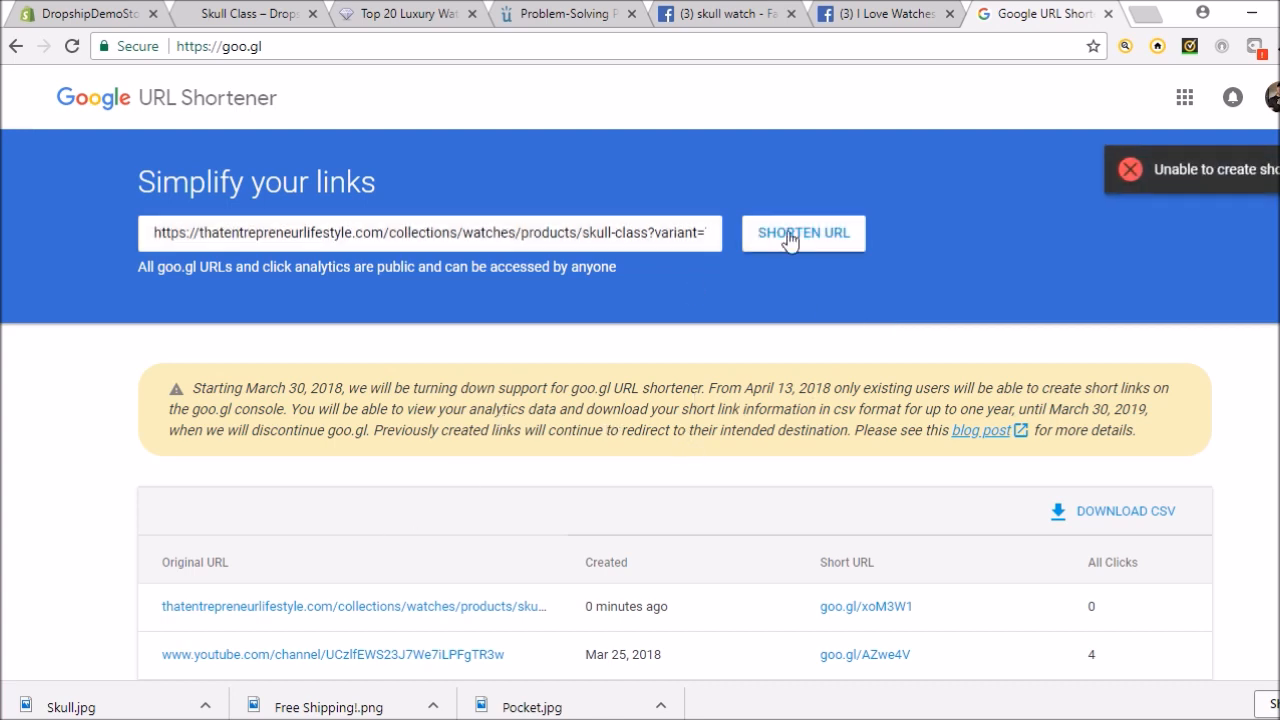
- Check the order link of the ad text in Word's Document2, and close the Google URL Shortener page
mouse_move(858, 619)
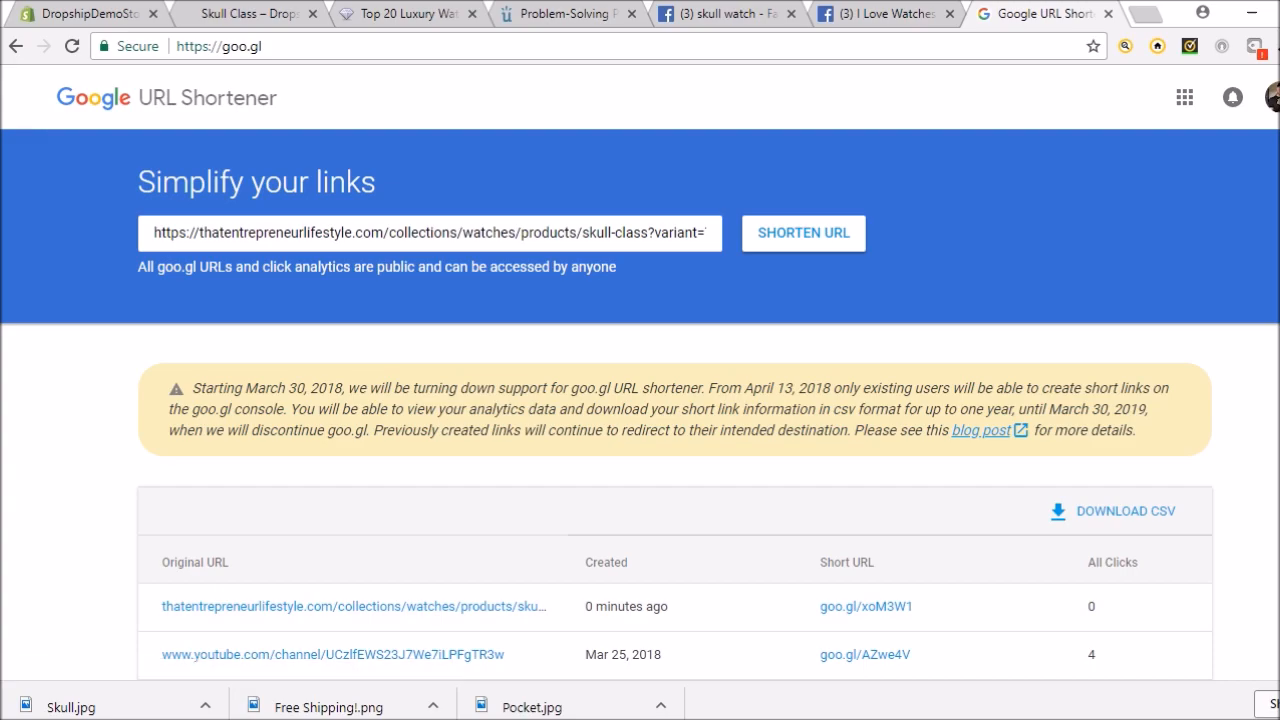
left_click(875, 700)
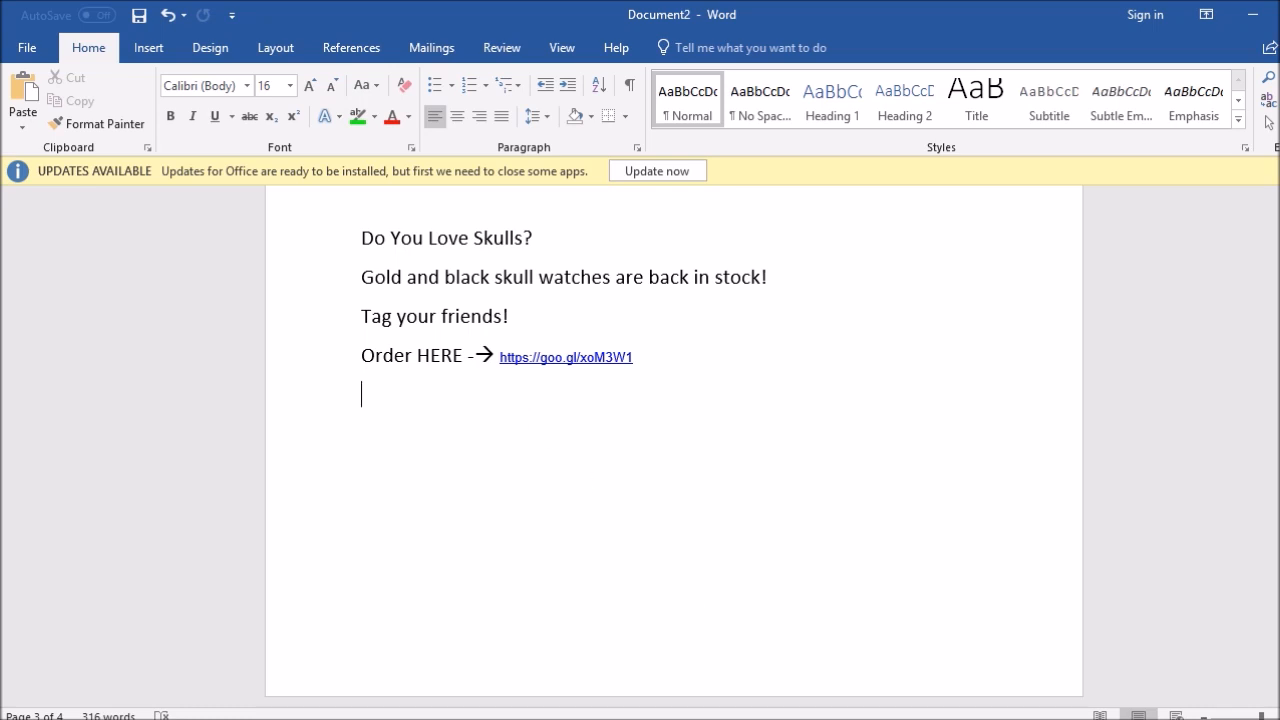
key("alt+Tab")
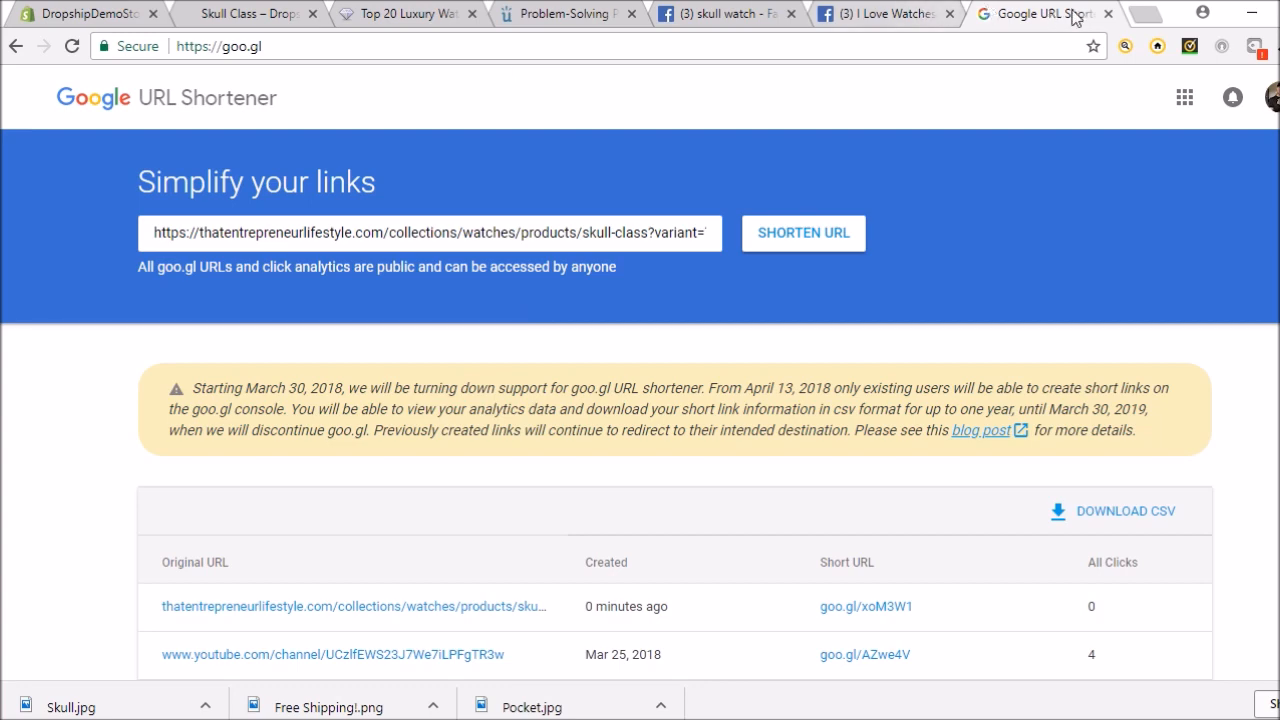
left_click(1108, 14)
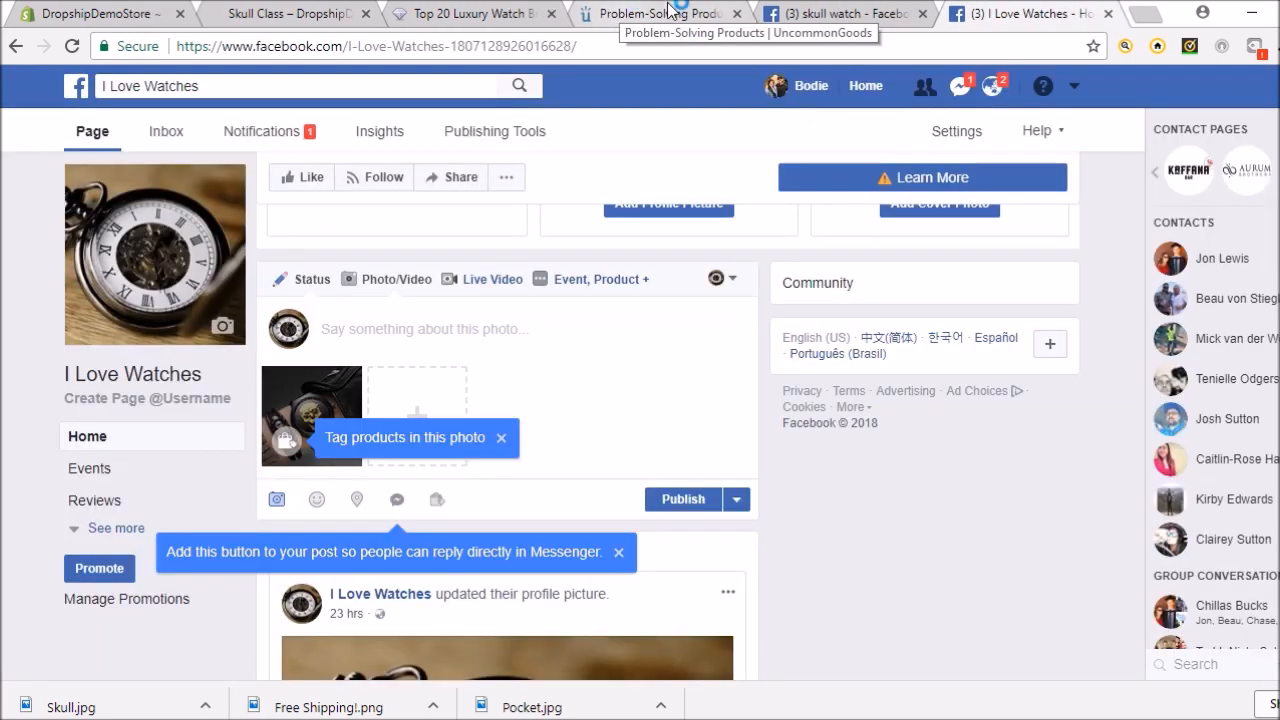
- Examine the Infinitytimewatch ad in the Facebook post results for "skull watch", including its wording, image and reactions
left_click(850, 12)
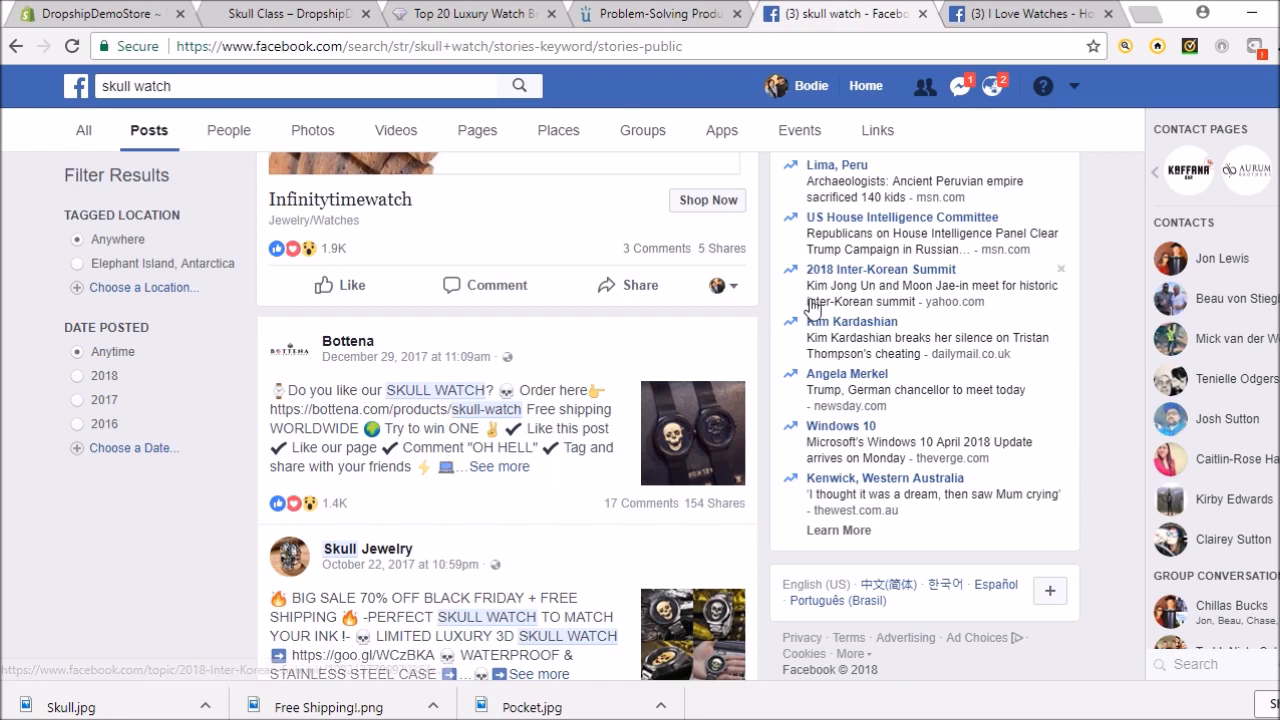
scroll(770, 290, "up", 7)
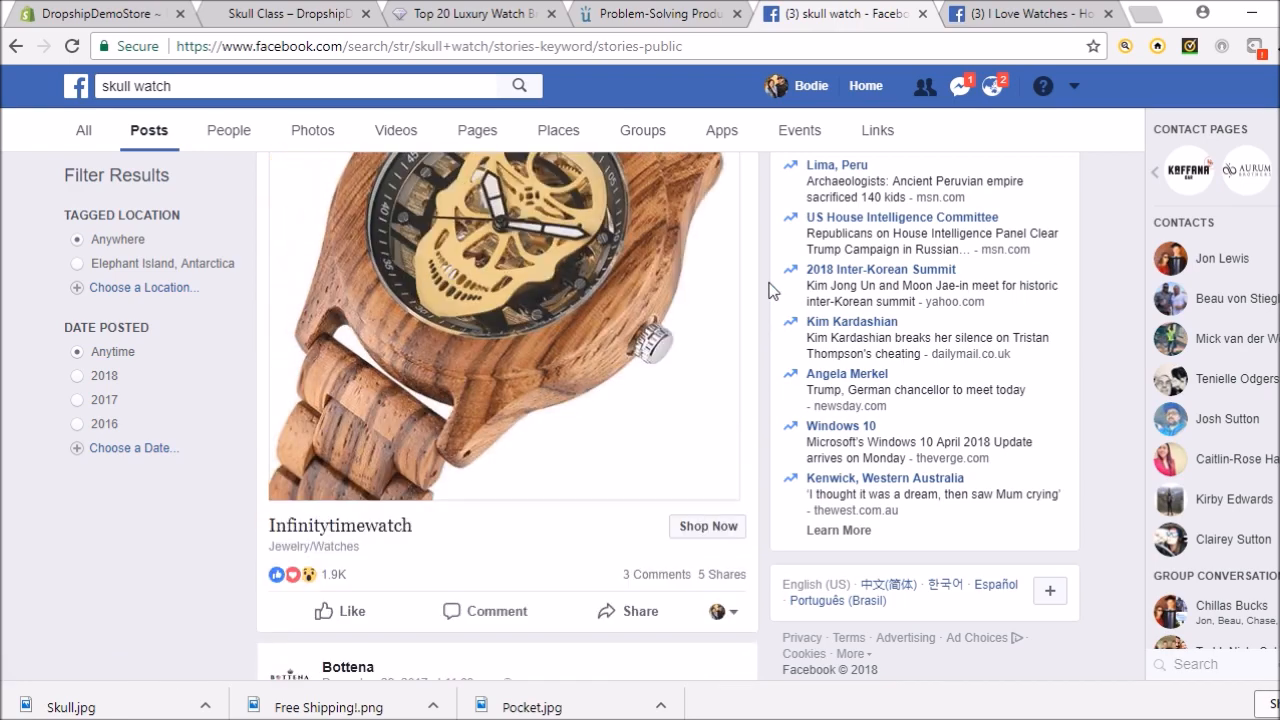
scroll(768, 288, "down", 3)
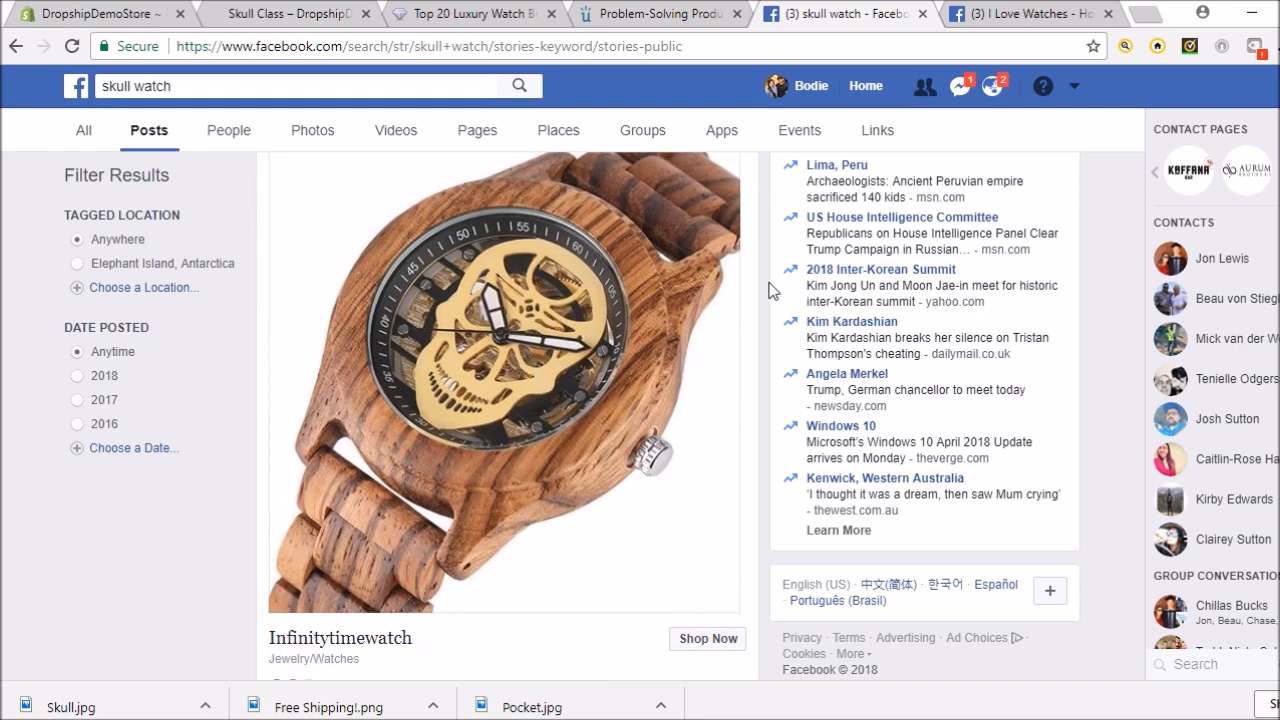
scroll(513, 360, "down", 2)
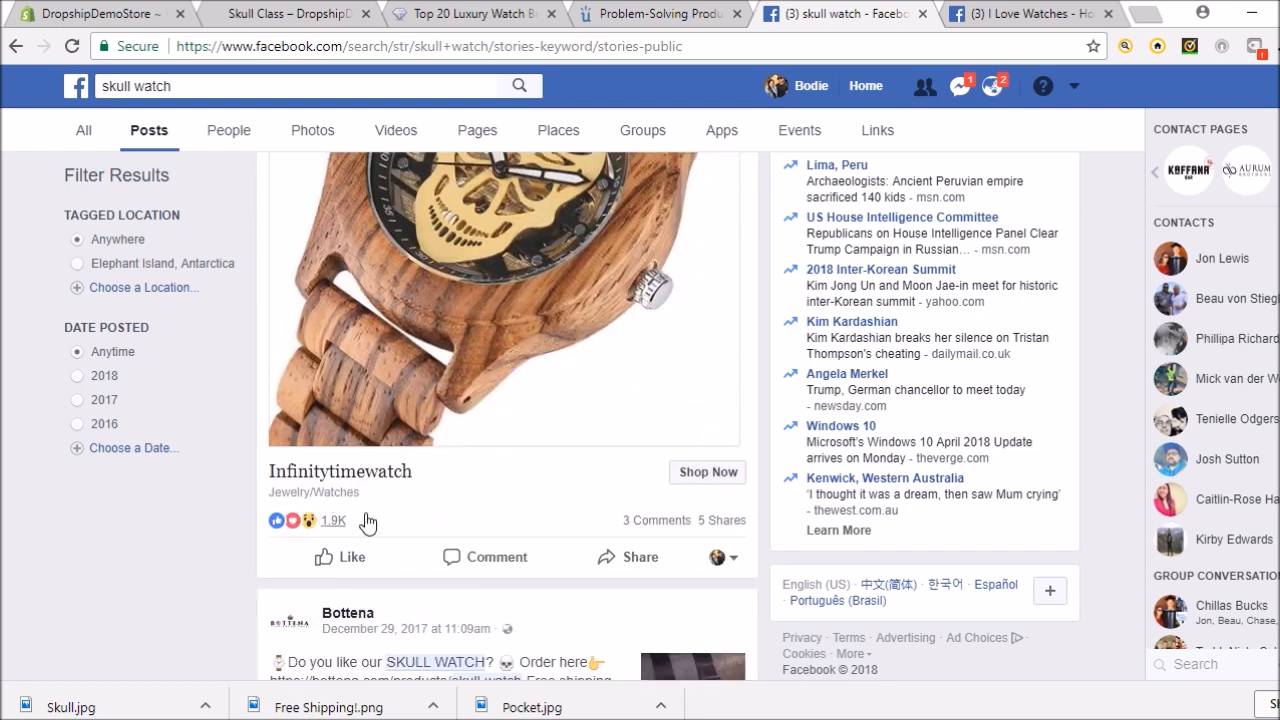
scroll(700, 345, "up", 5)
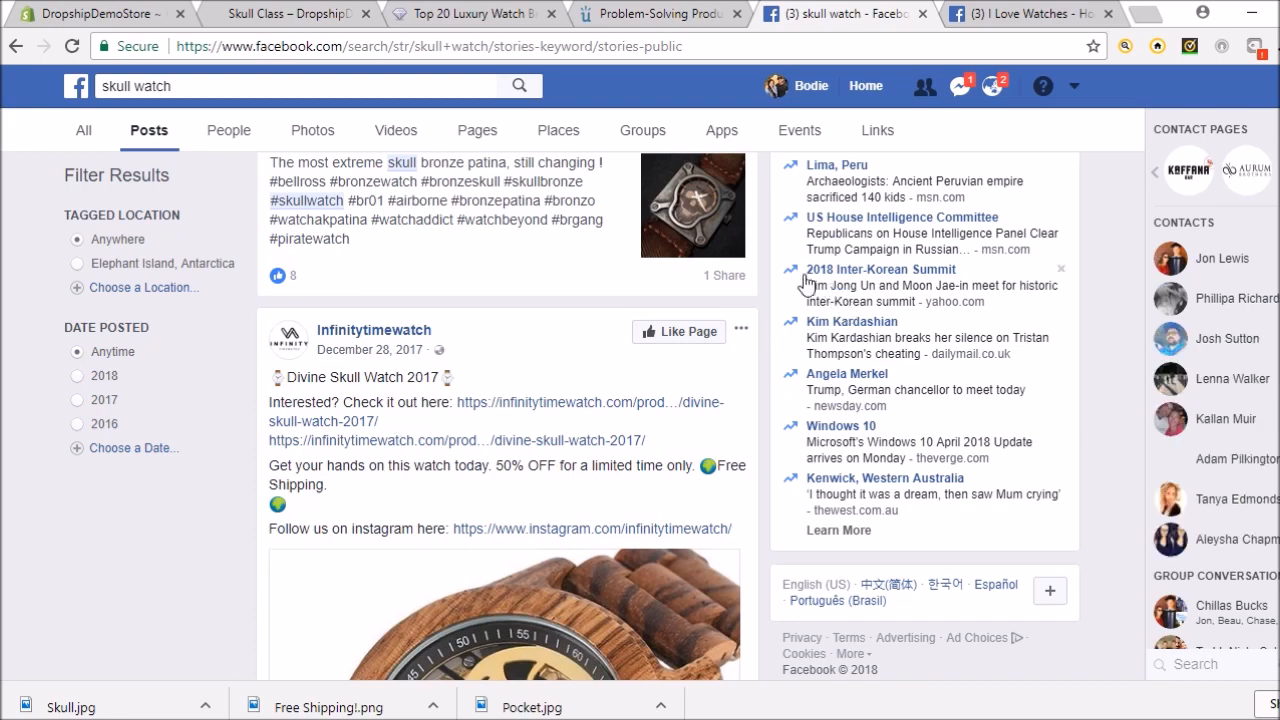
- Examine the other ads in the Facebook post results for "skull watch", including their wording, links and reactions, and return to the I Love Watches post
scroll(766, 253, "up", 3)
scroll(766, 253, "up", 10)
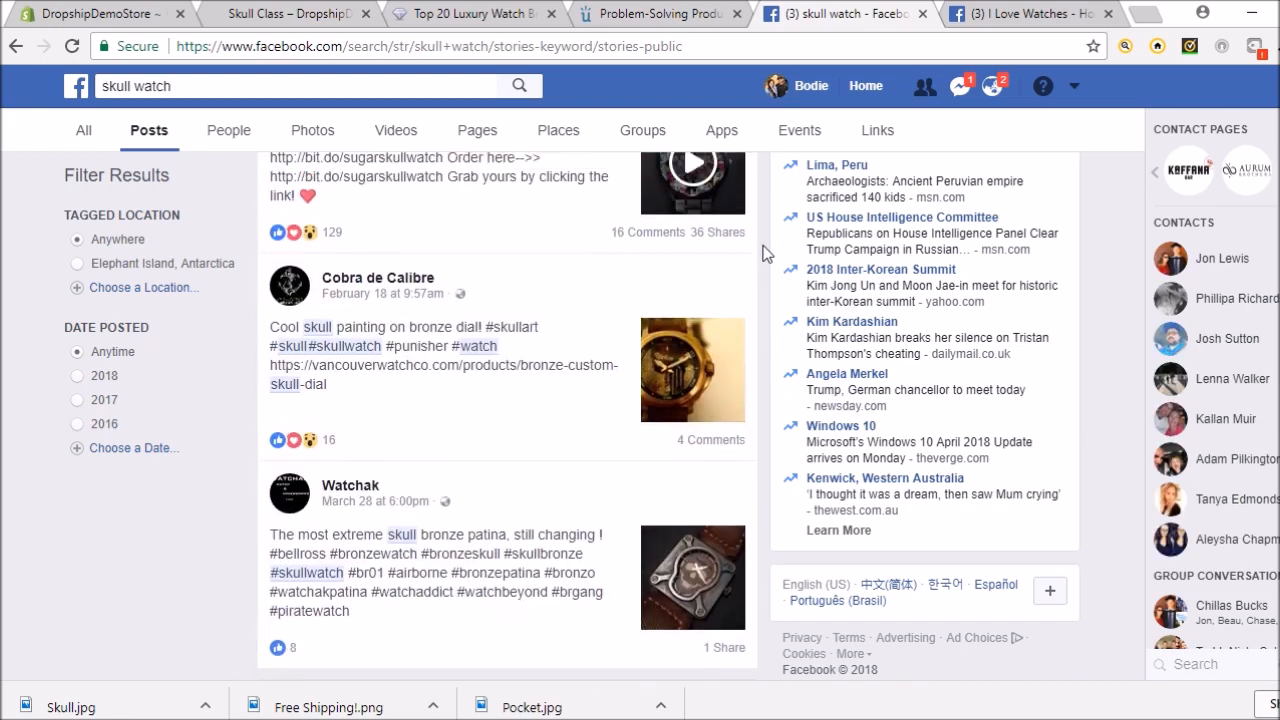
scroll(766, 253, "up", 1)
scroll(766, 253, "down", 4)
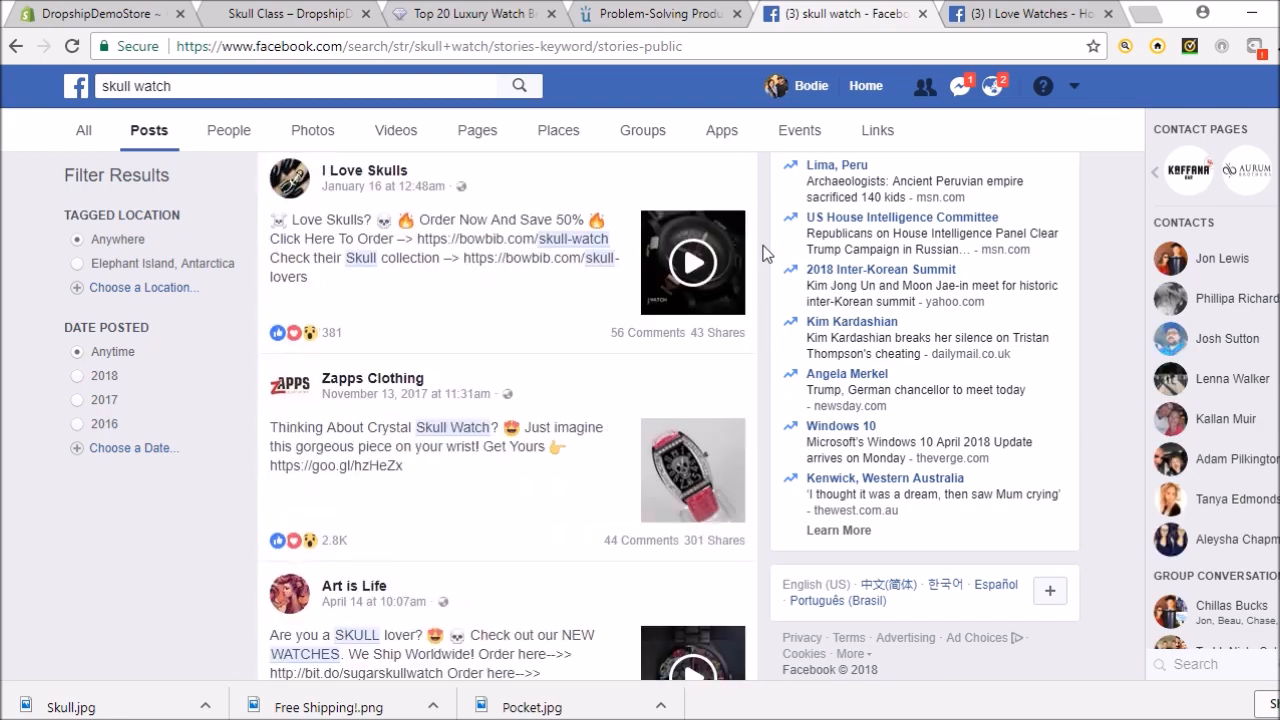
scroll(766, 252, "up", 2)
scroll(766, 252, "down", 2)
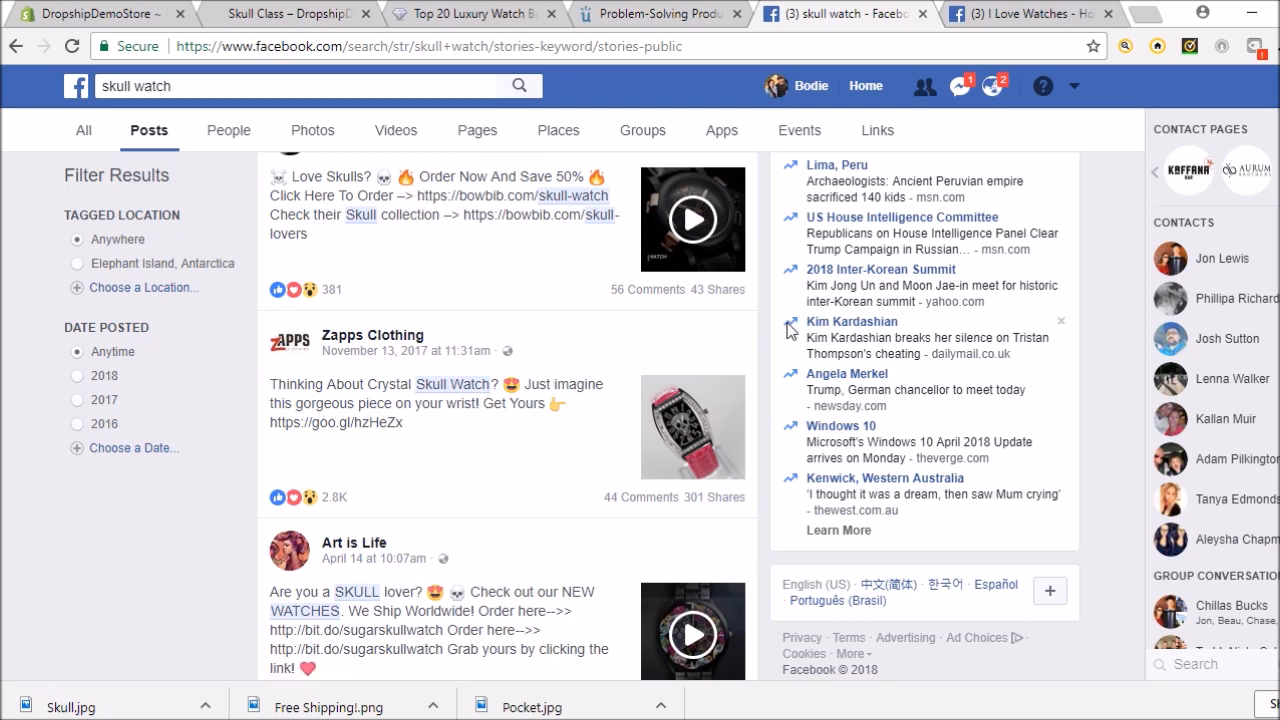
scroll(766, 313, "up", 1)
scroll(766, 313, "up", 5)
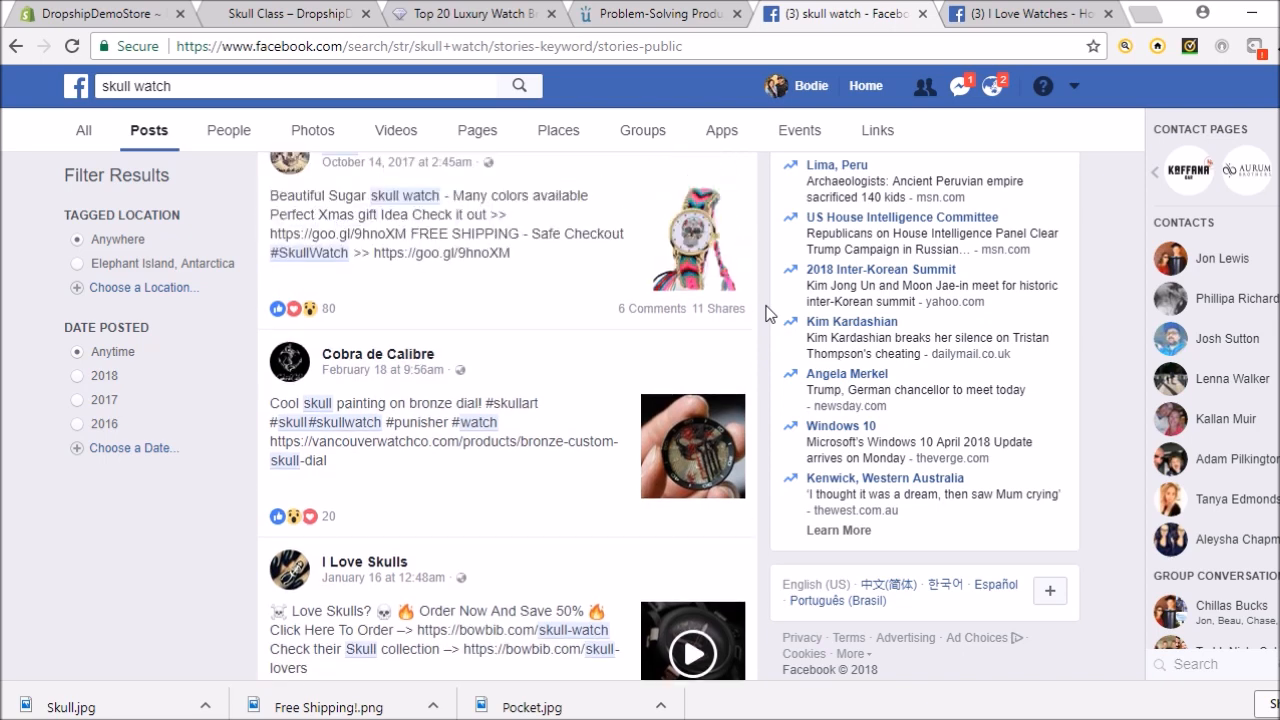
scroll(766, 313, "up", 2)
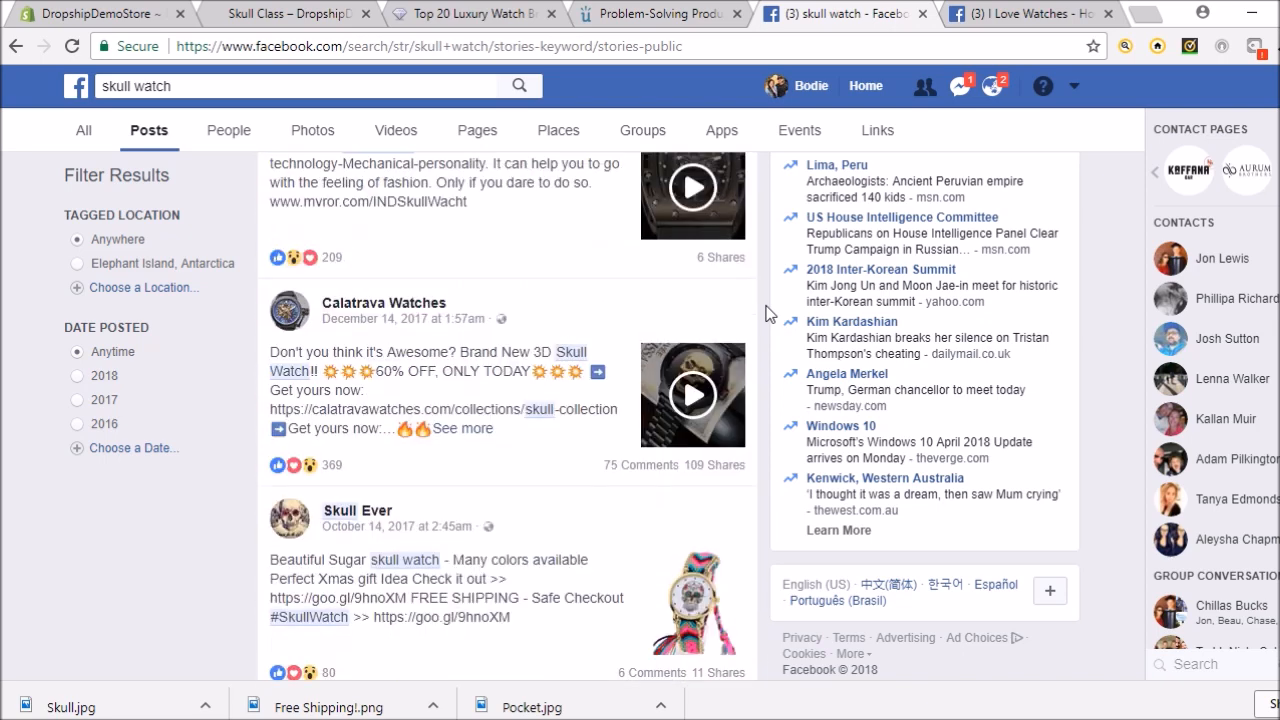
scroll(766, 313, "up", 3)
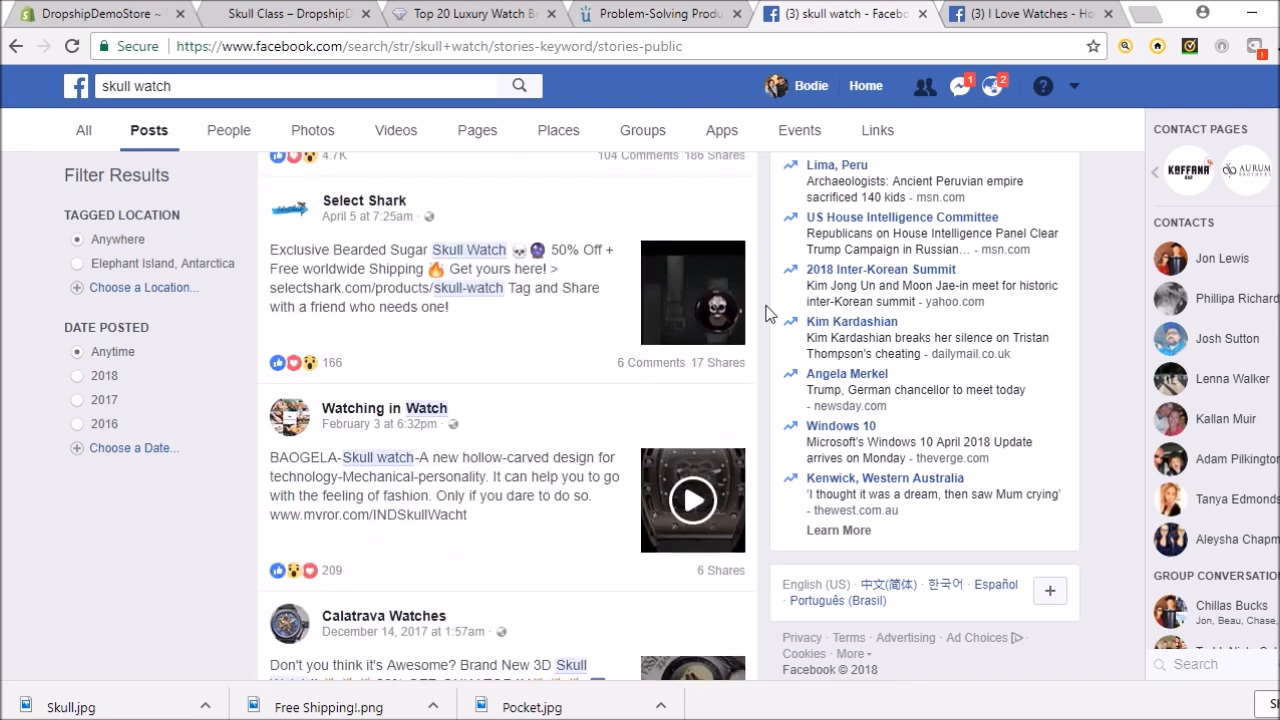
scroll(766, 313, "up", 2)
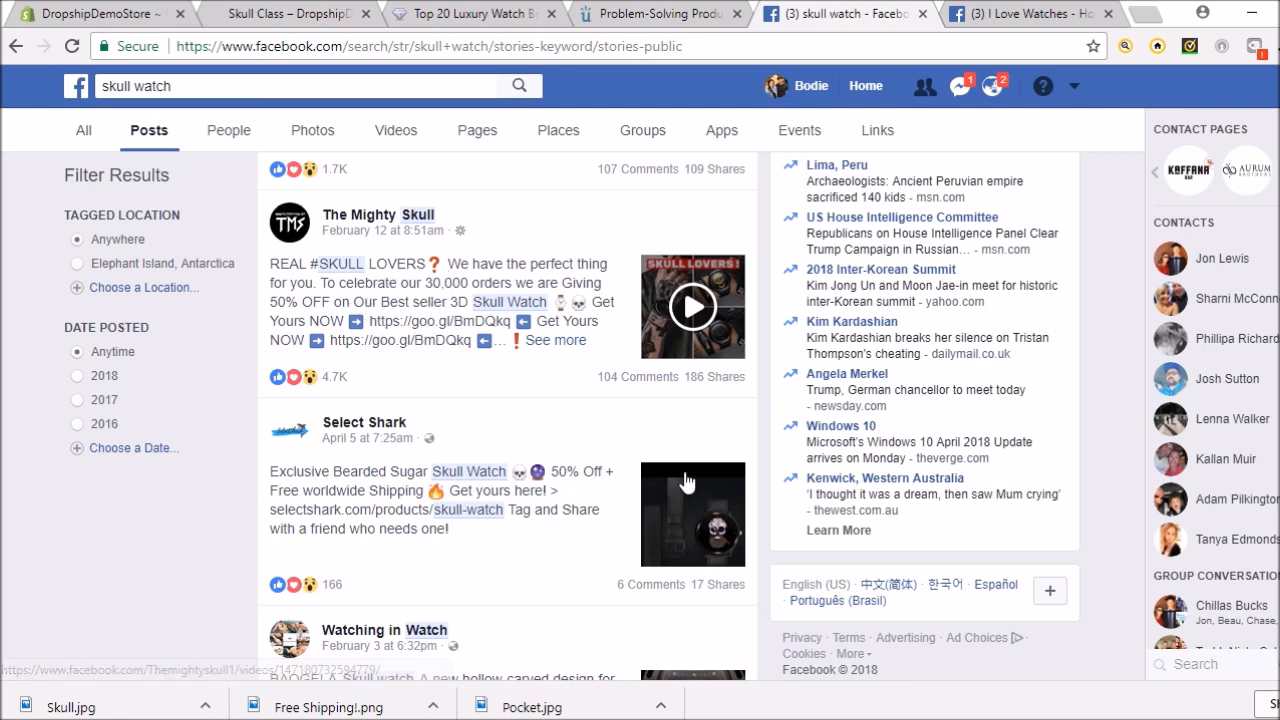
scroll(763, 430, "up", 2)
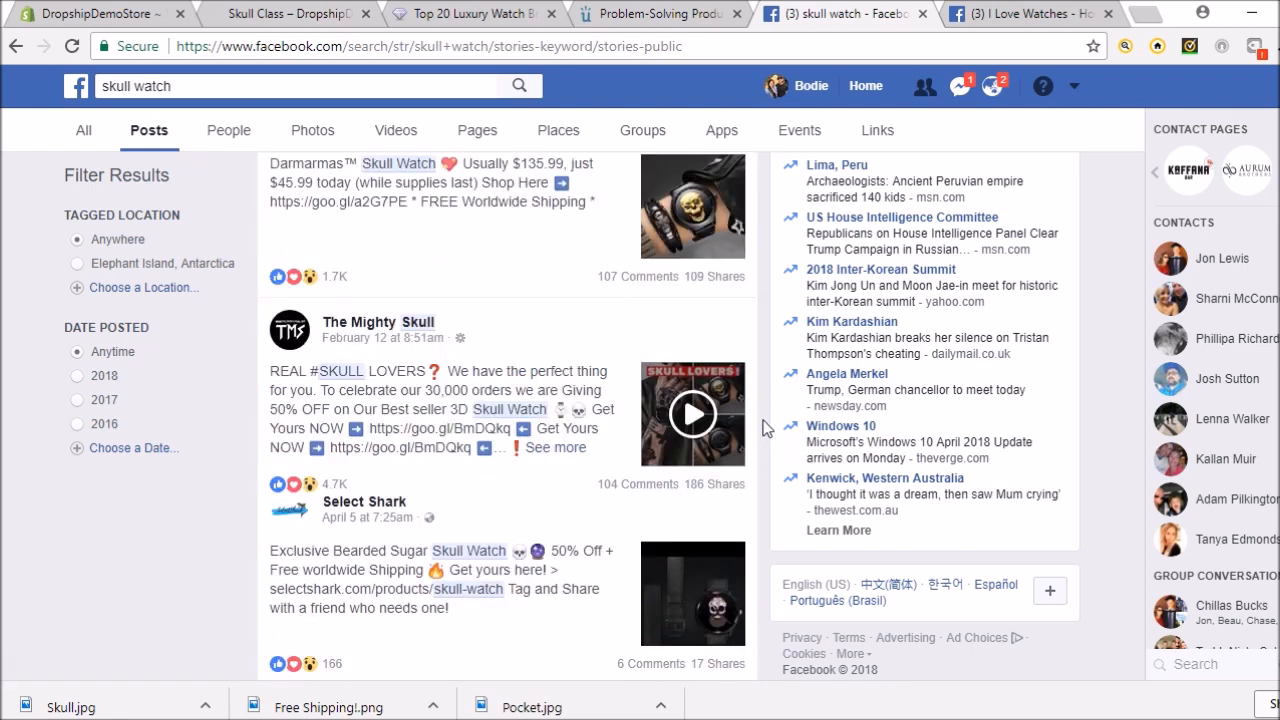
scroll(763, 430, "up", 2)
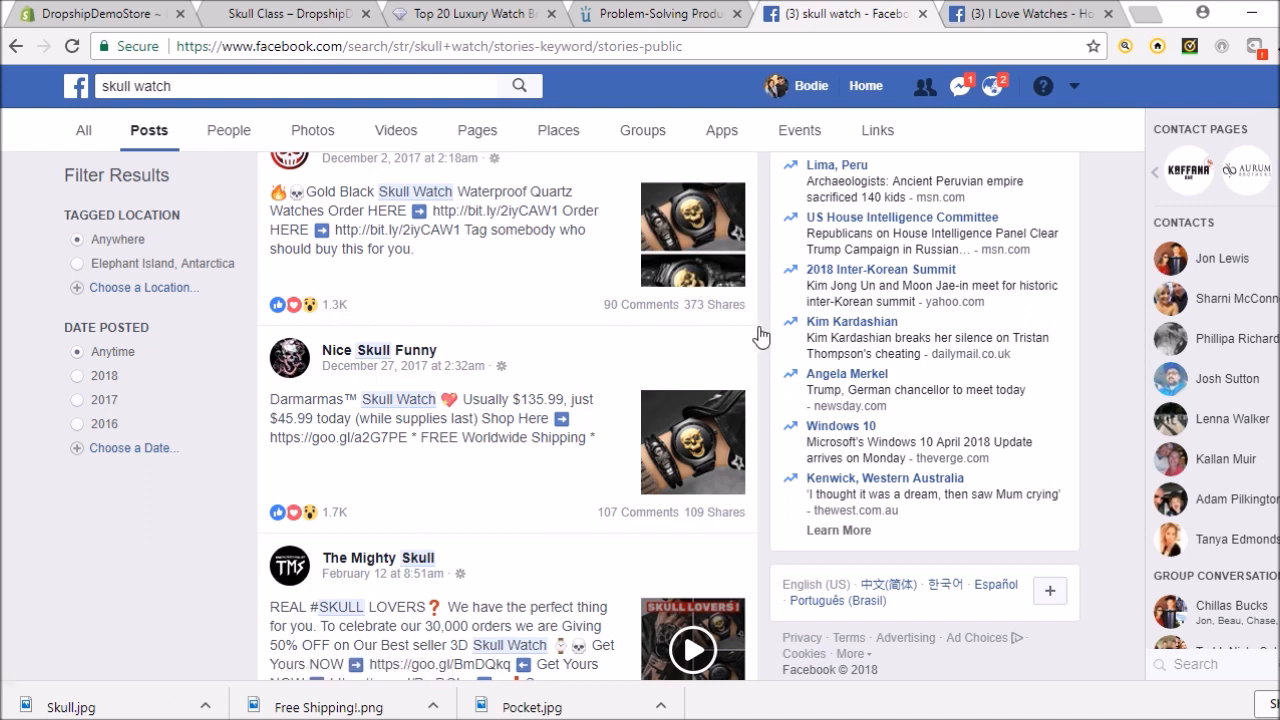
scroll(763, 342, "up", 1)
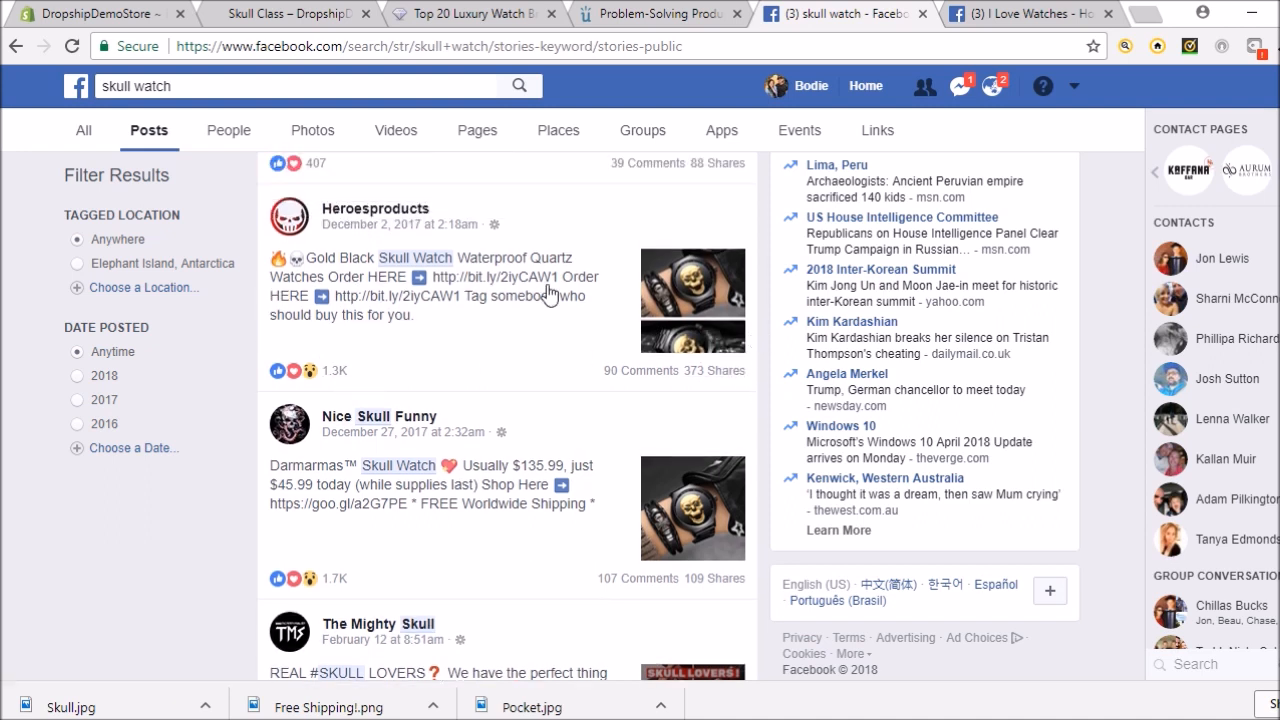
scroll(763, 314, "up", 3)
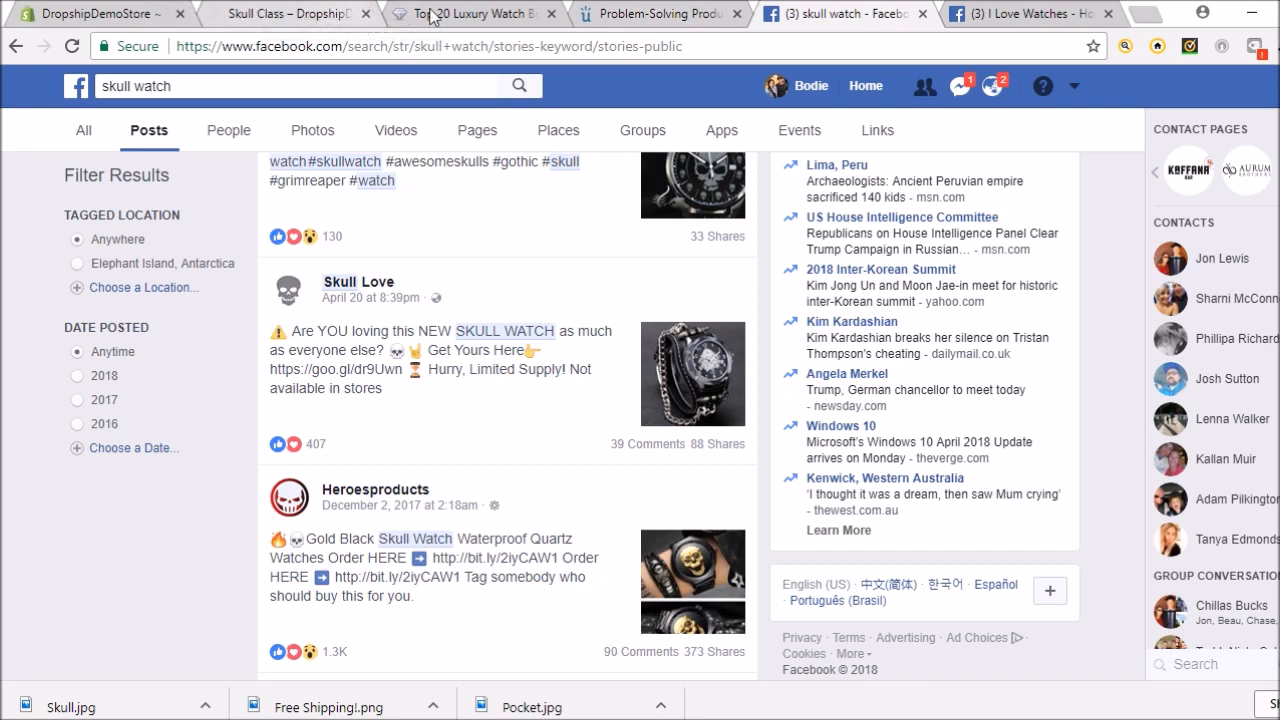
left_click(997, 18)
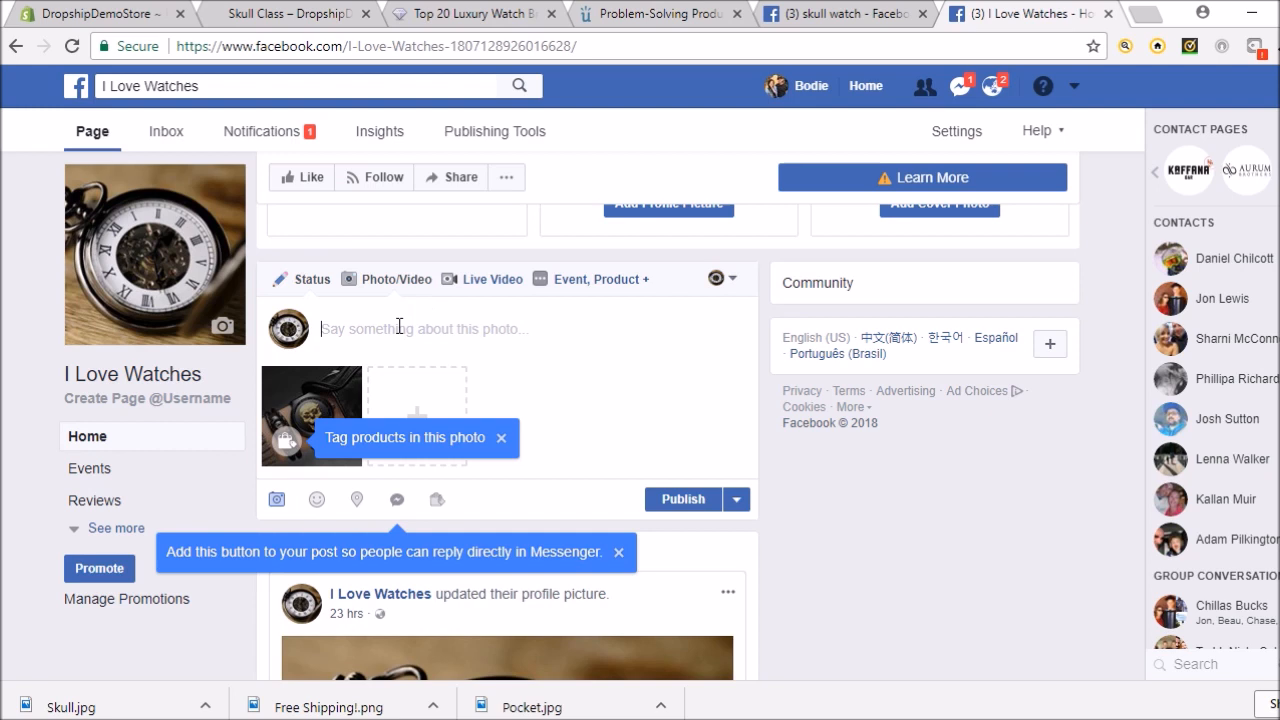
key("ctrl+v")
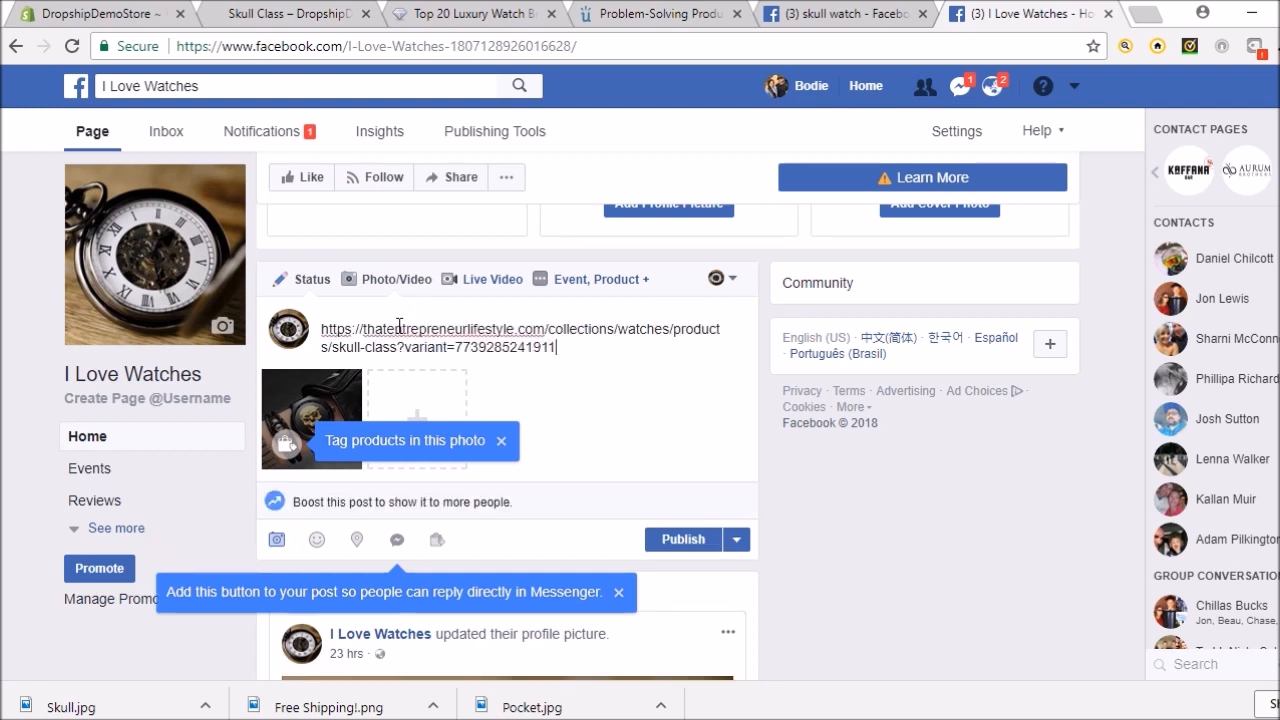
left_click_drag(580, 350, 320, 307)
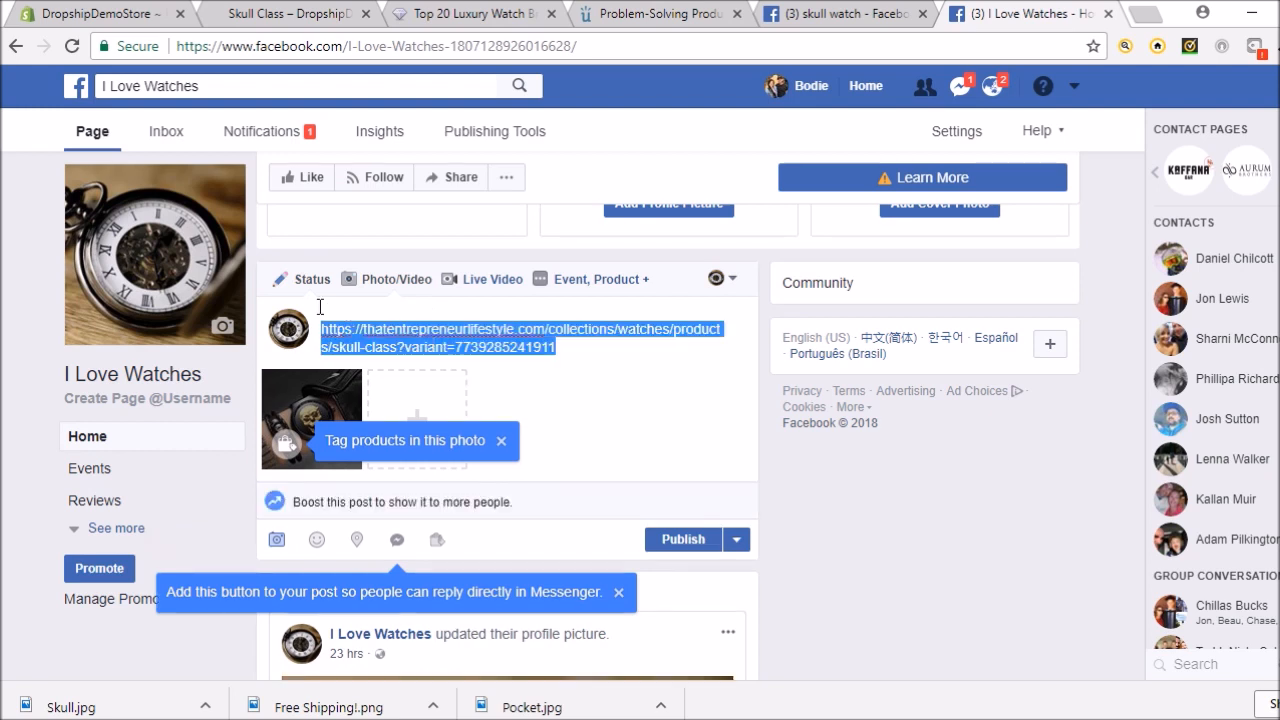
key("BackSpace")
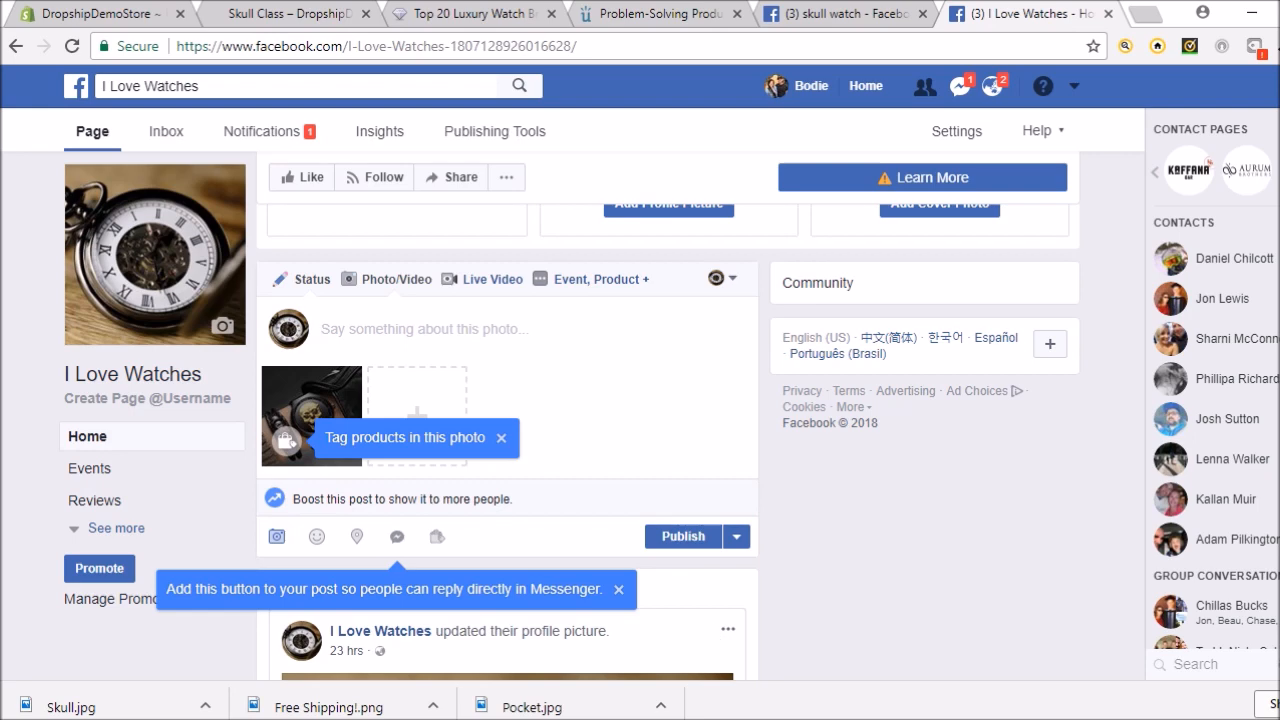
- Switch to Document2 in Word and copy the whole ad text, from "Do You Love Skulls?" through the order link
left_click(880, 696)
left_click_drag(682, 350, 349, 240)
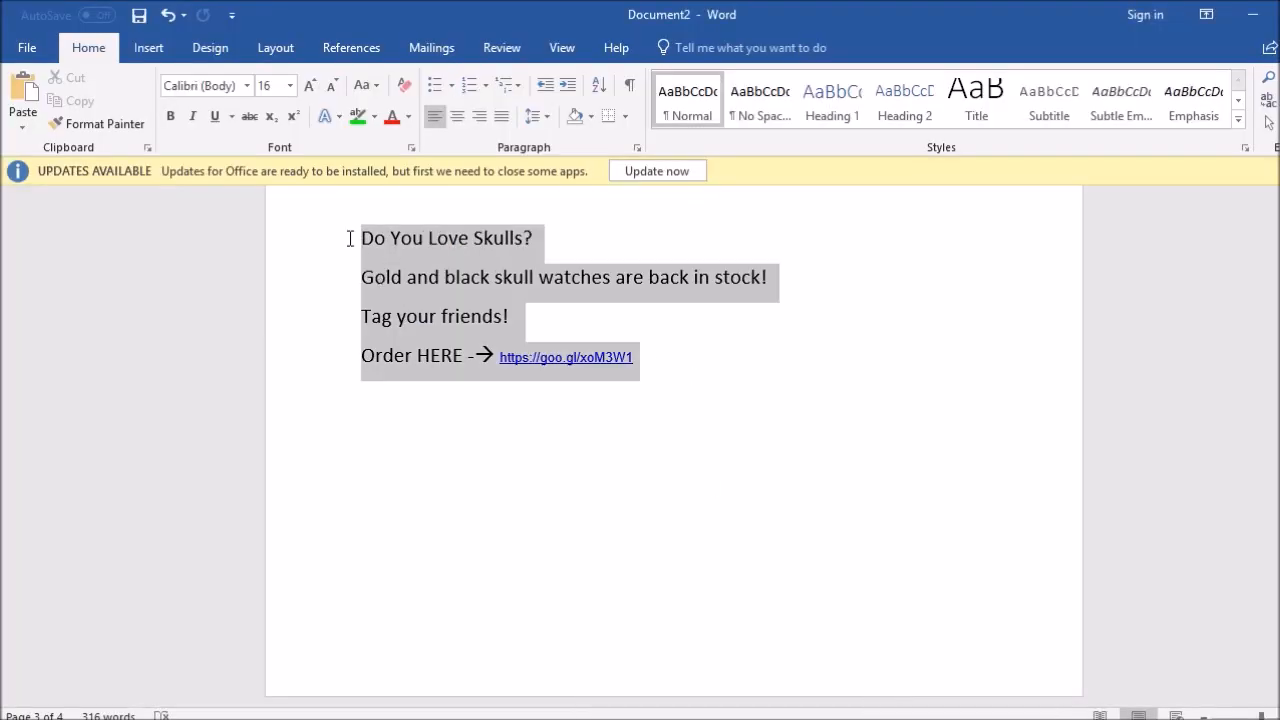
right_click(411, 244)
left_click(491, 281)
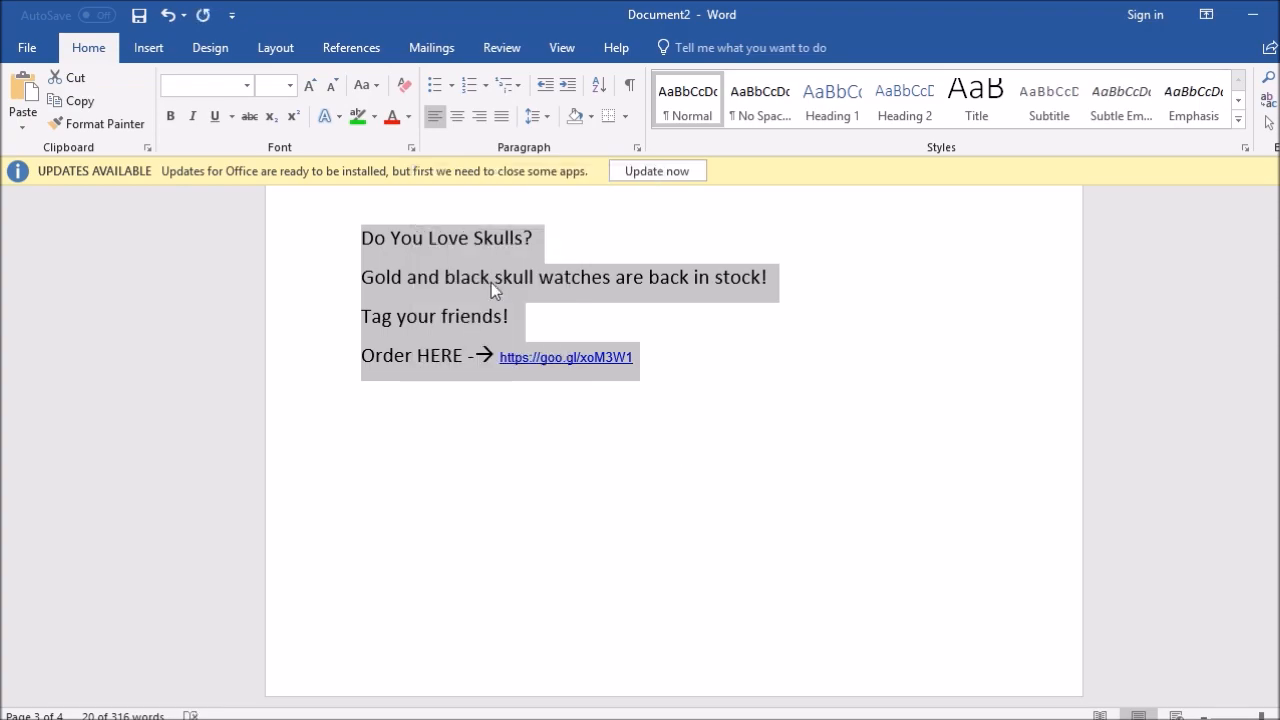
- Return to the I Love Watches page, paste the copied ad text as the photo's caption, and publish the post
left_click(854, 716)
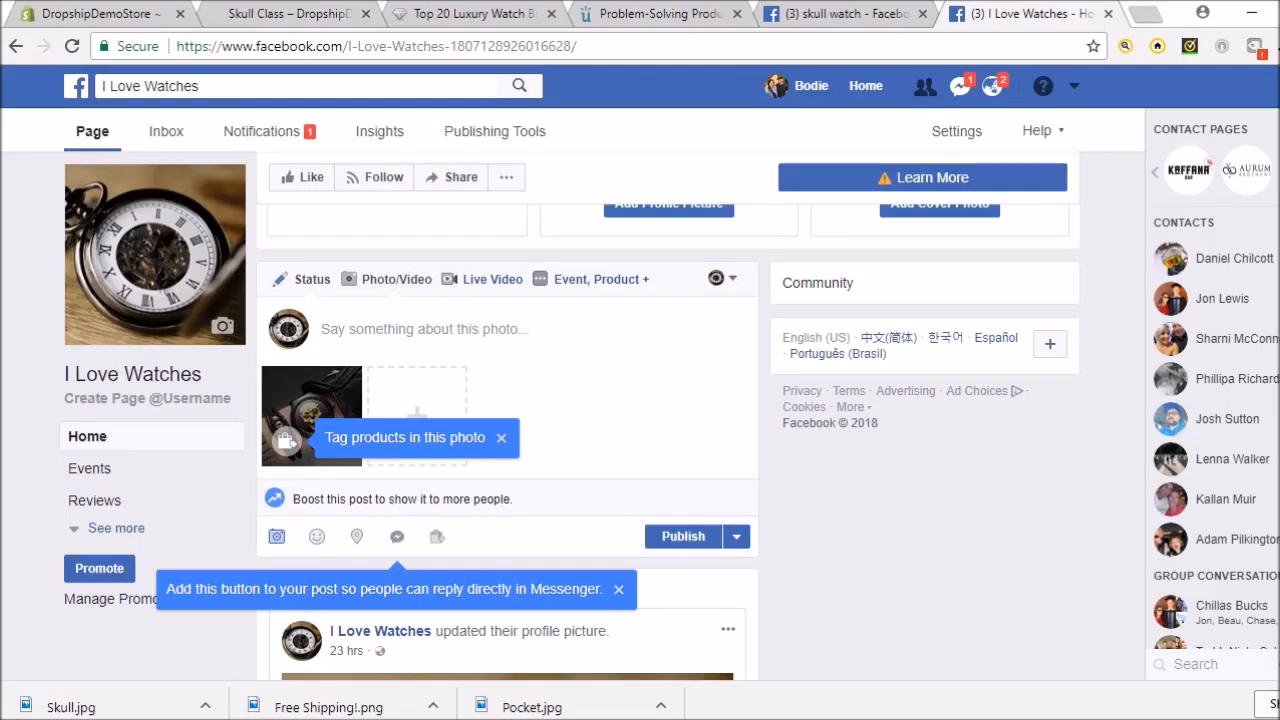
left_click(461, 344)
key("ctrl+v")
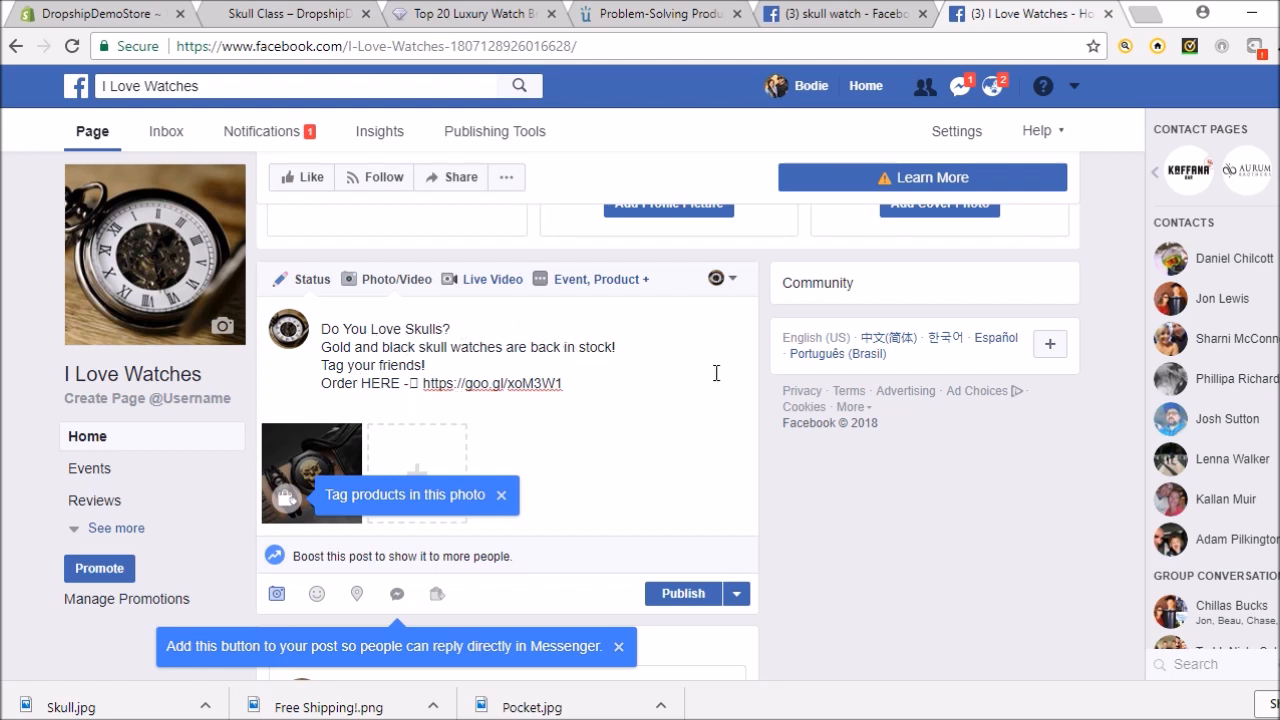
left_click(673, 594)
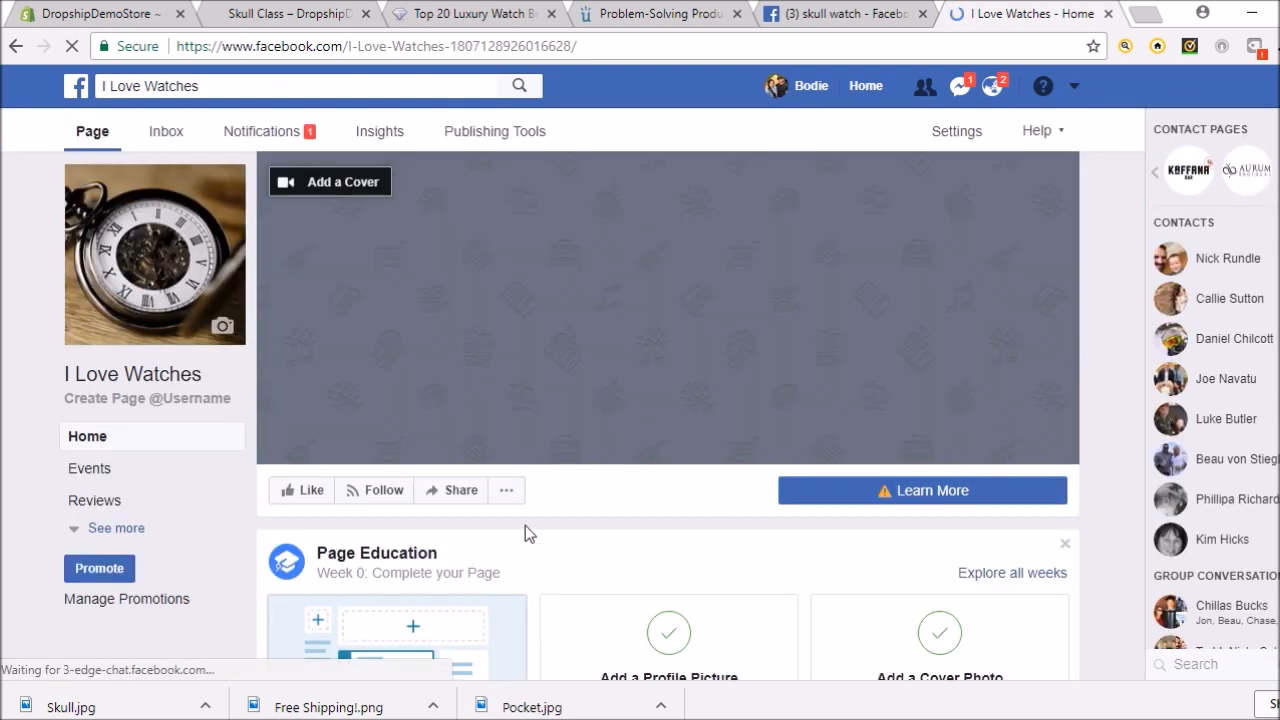
- Edit the published skull watch post, replacing the broken arrow symbol before the link with "---->" after "Order HERE", and save it
scroll(525, 525, "down", 3)
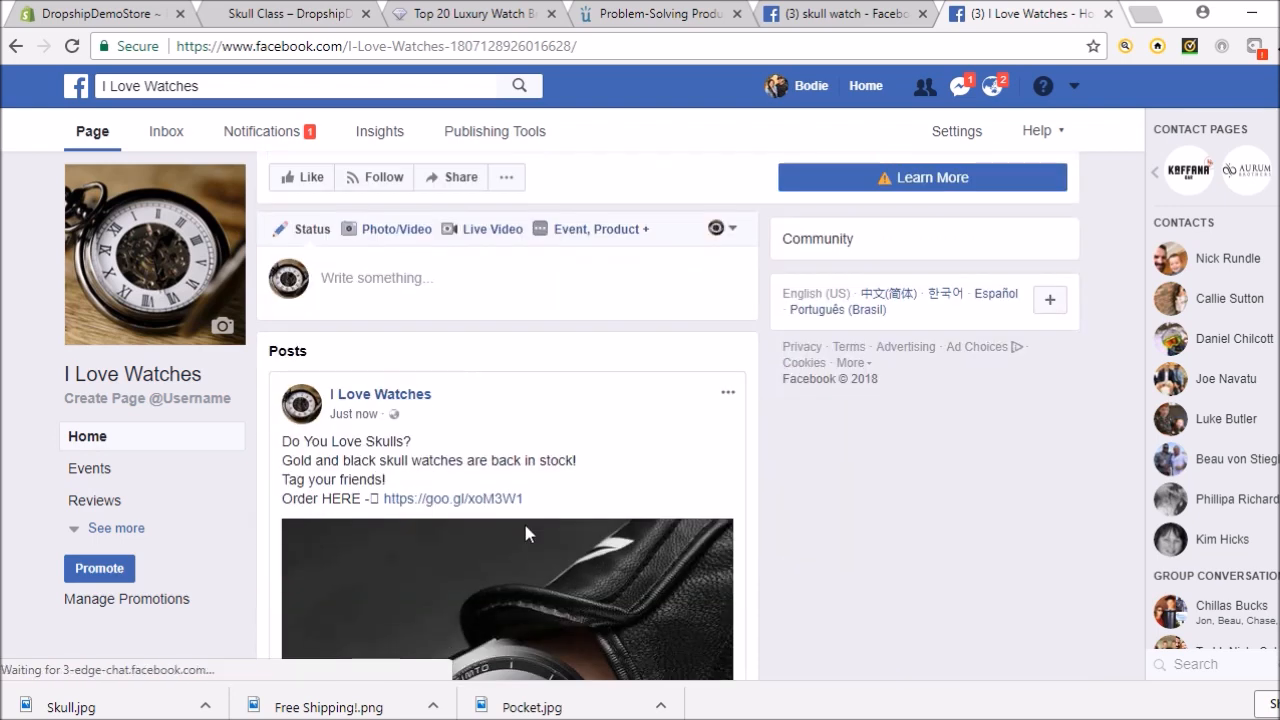
scroll(526, 530, "down", 3)
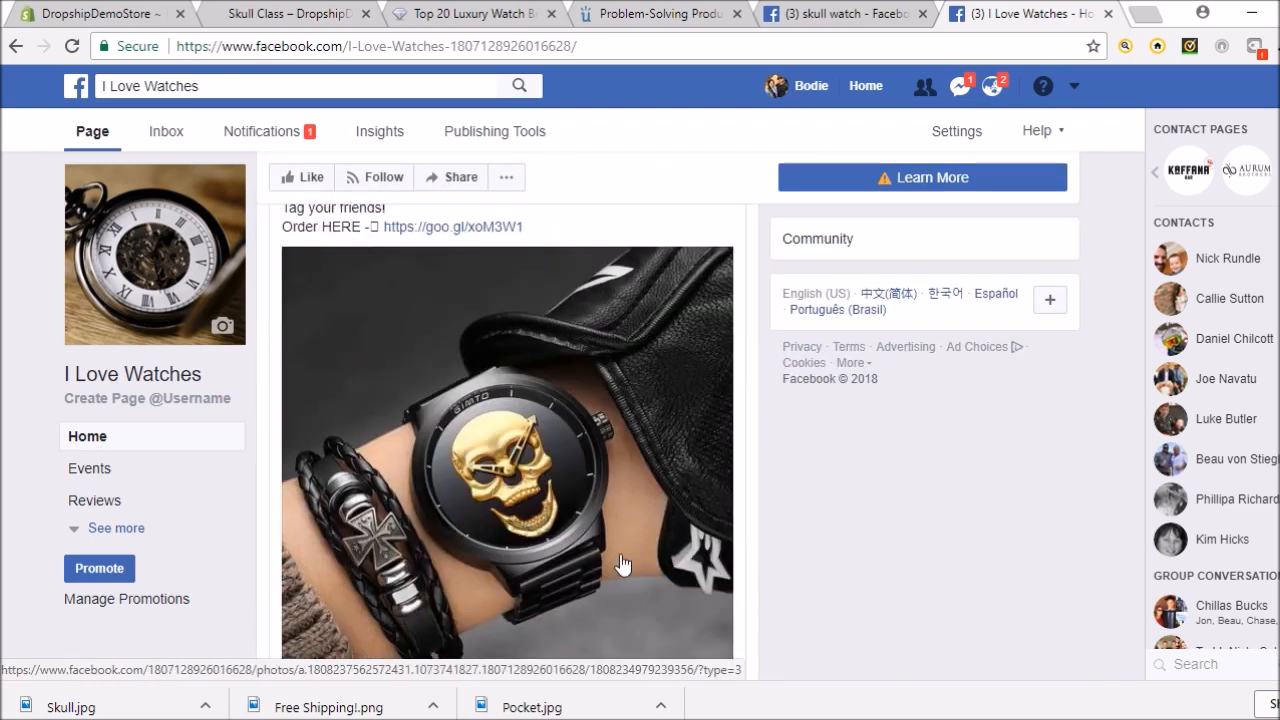
scroll(757, 387, "up", 1)
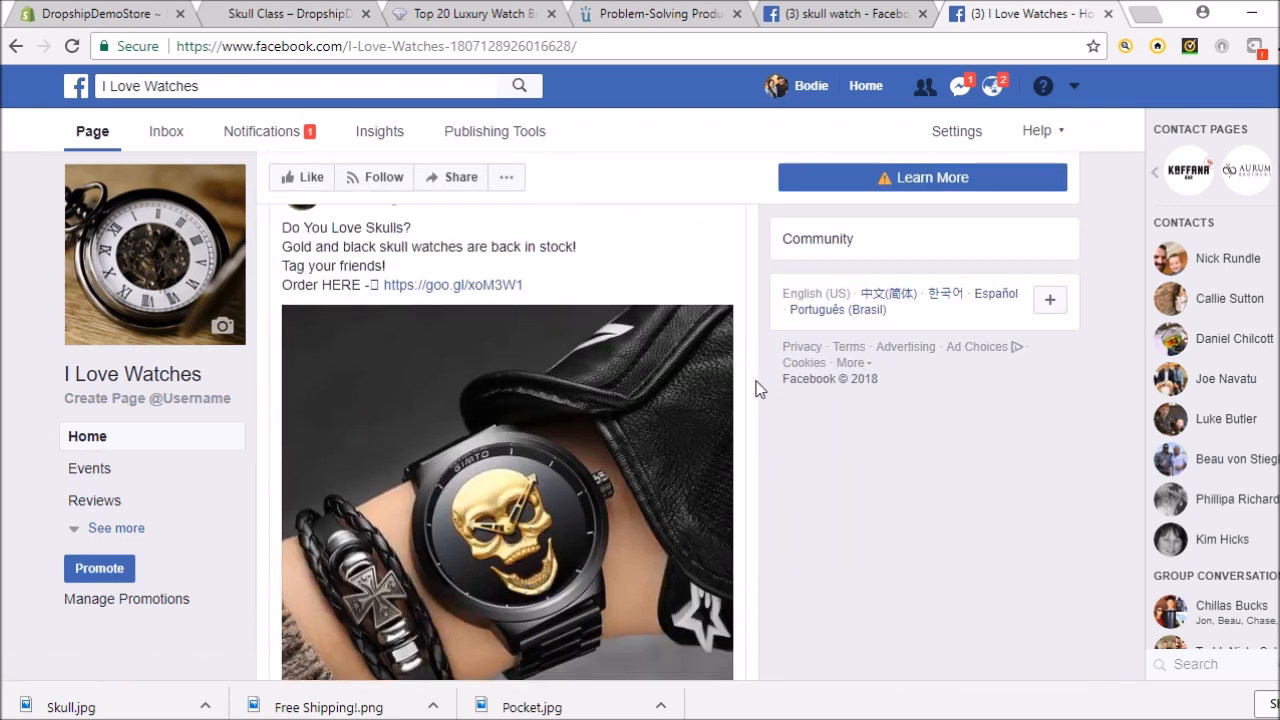
scroll(757, 387, "up", 1)
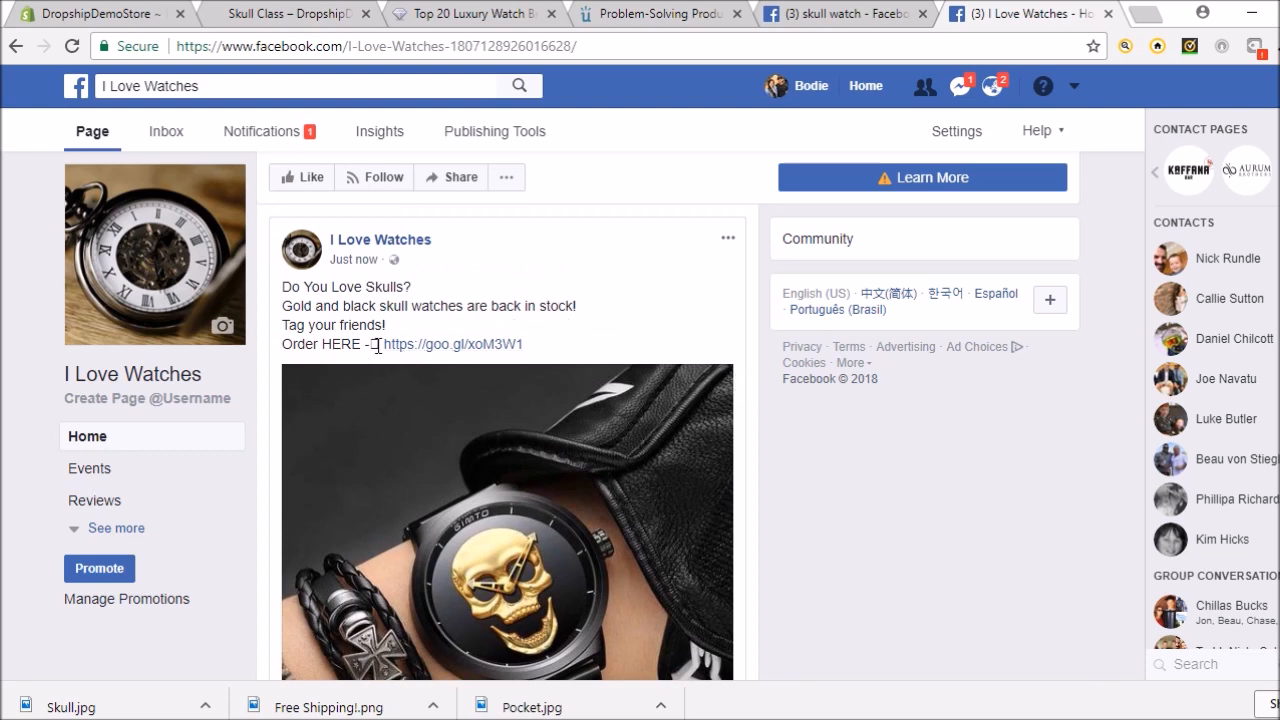
left_click(727, 240)
left_click(606, 291)
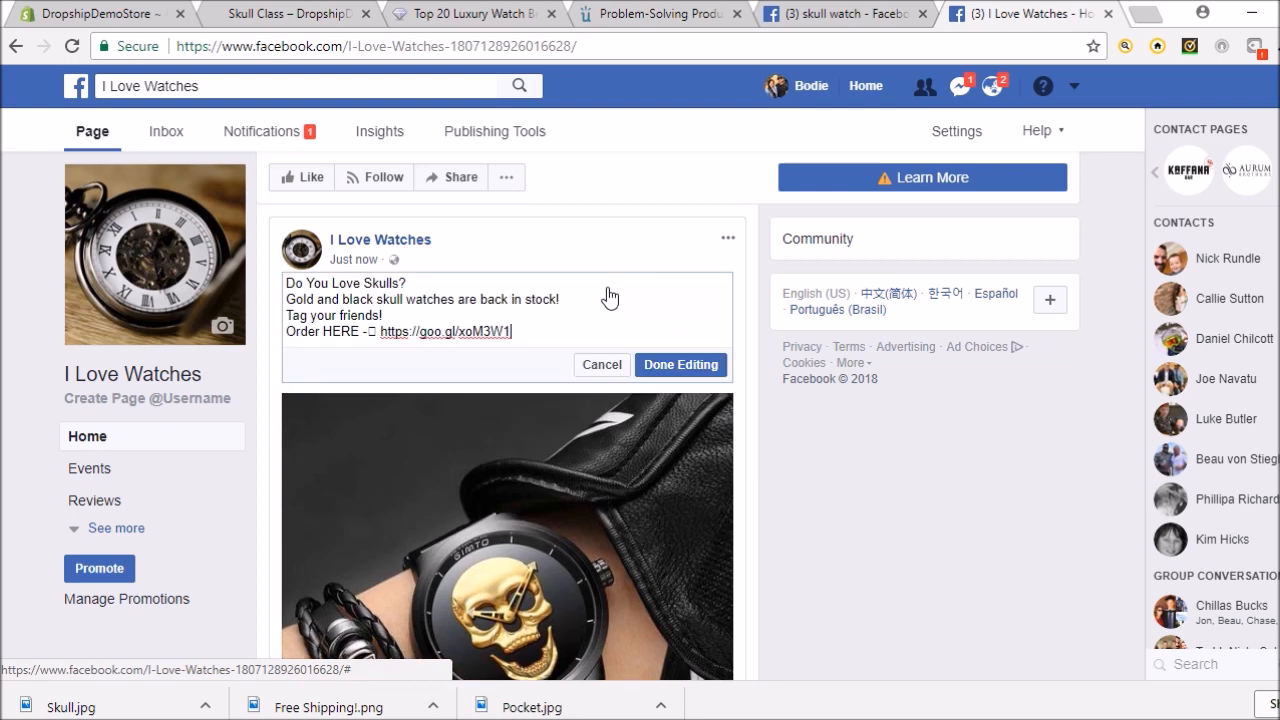
key("BackSpace")
type("-")
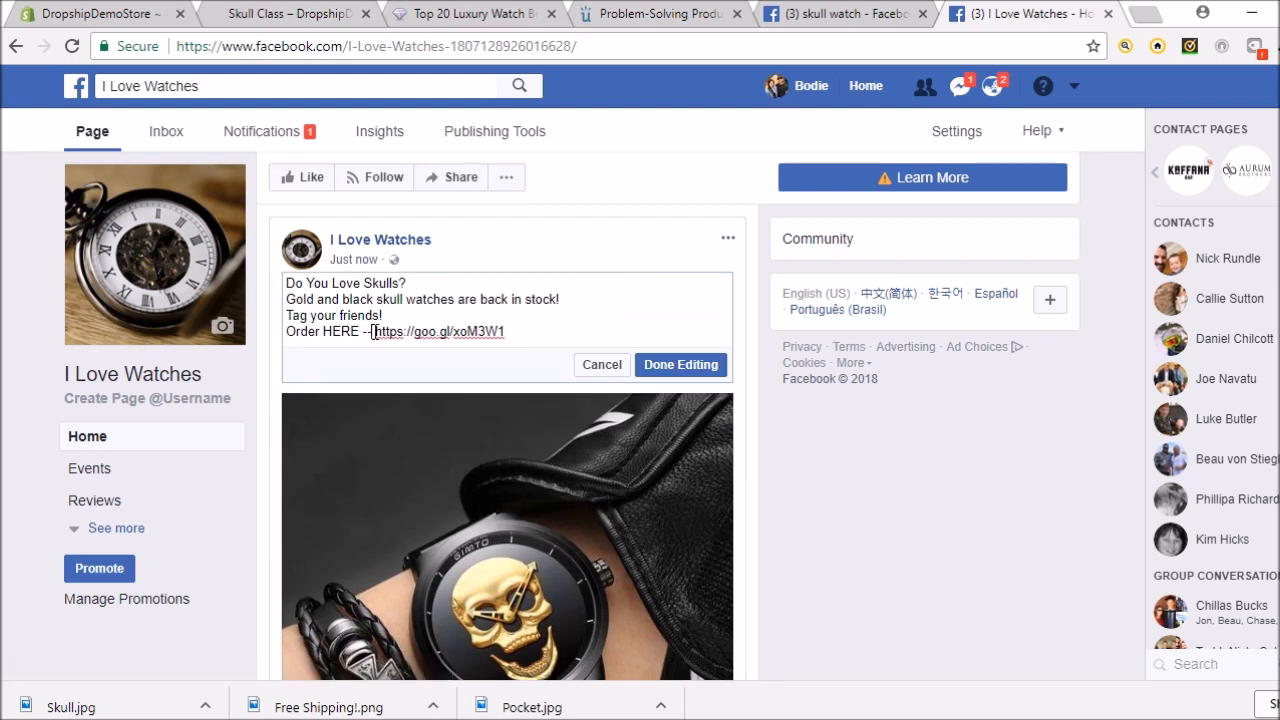
type(">")
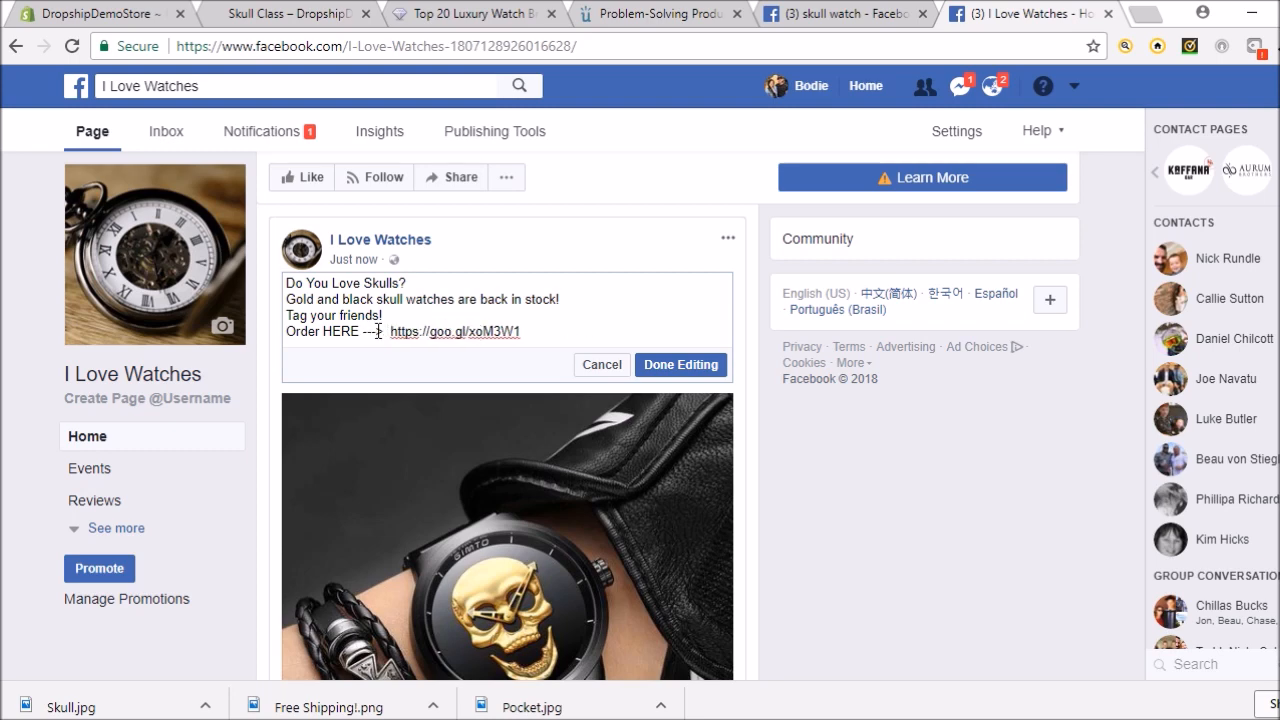
type(" >")
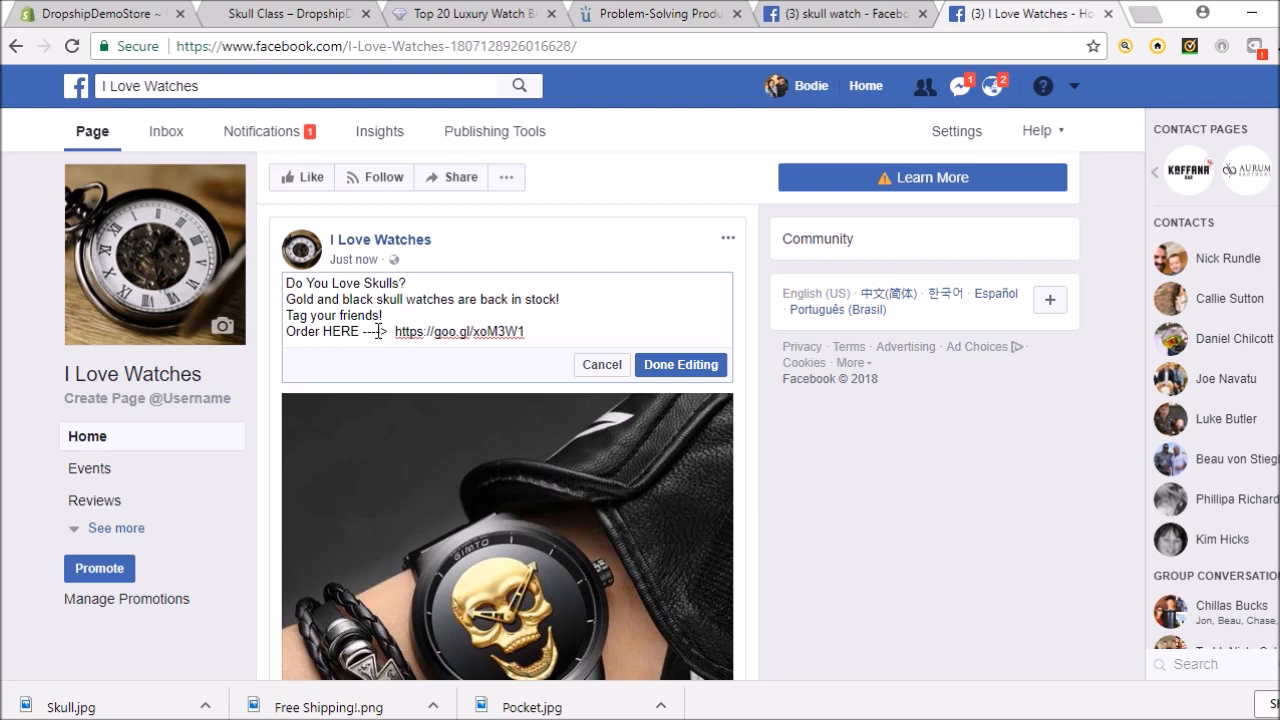
left_click(684, 368)
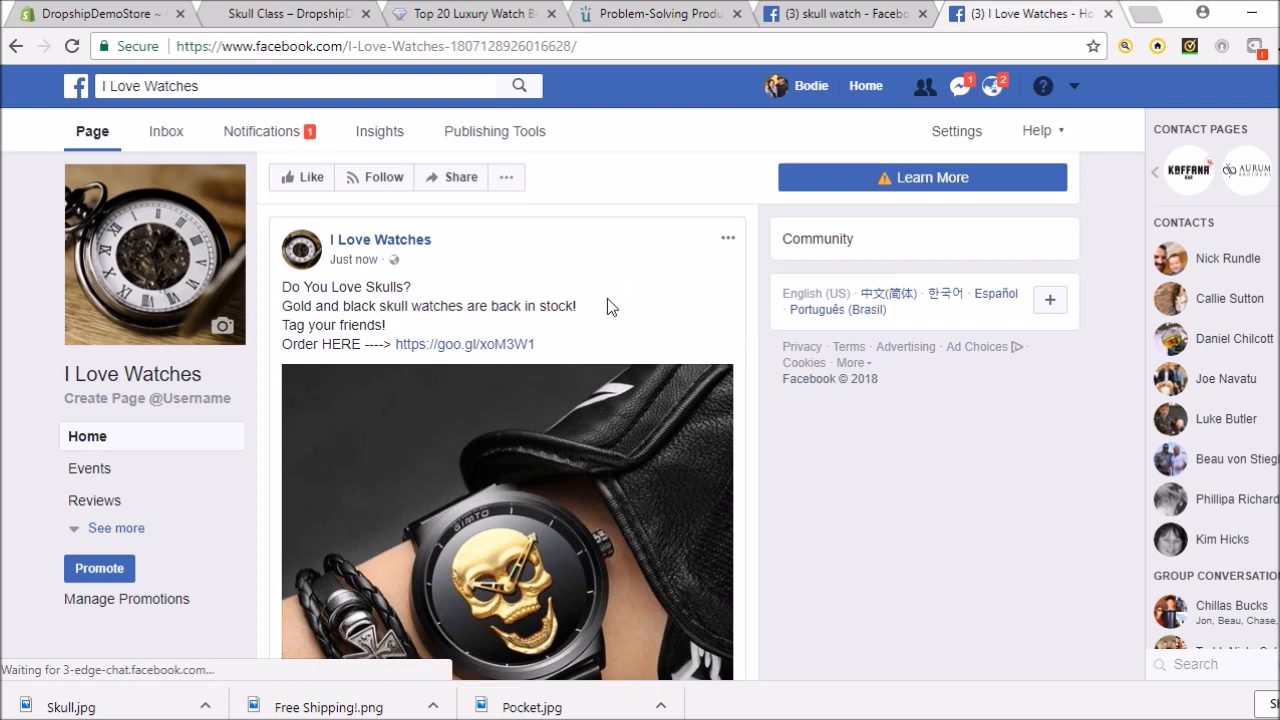
- Test the post's shortened order link by opening its product page, and return to the I Love Watches page
left_click(490, 355)
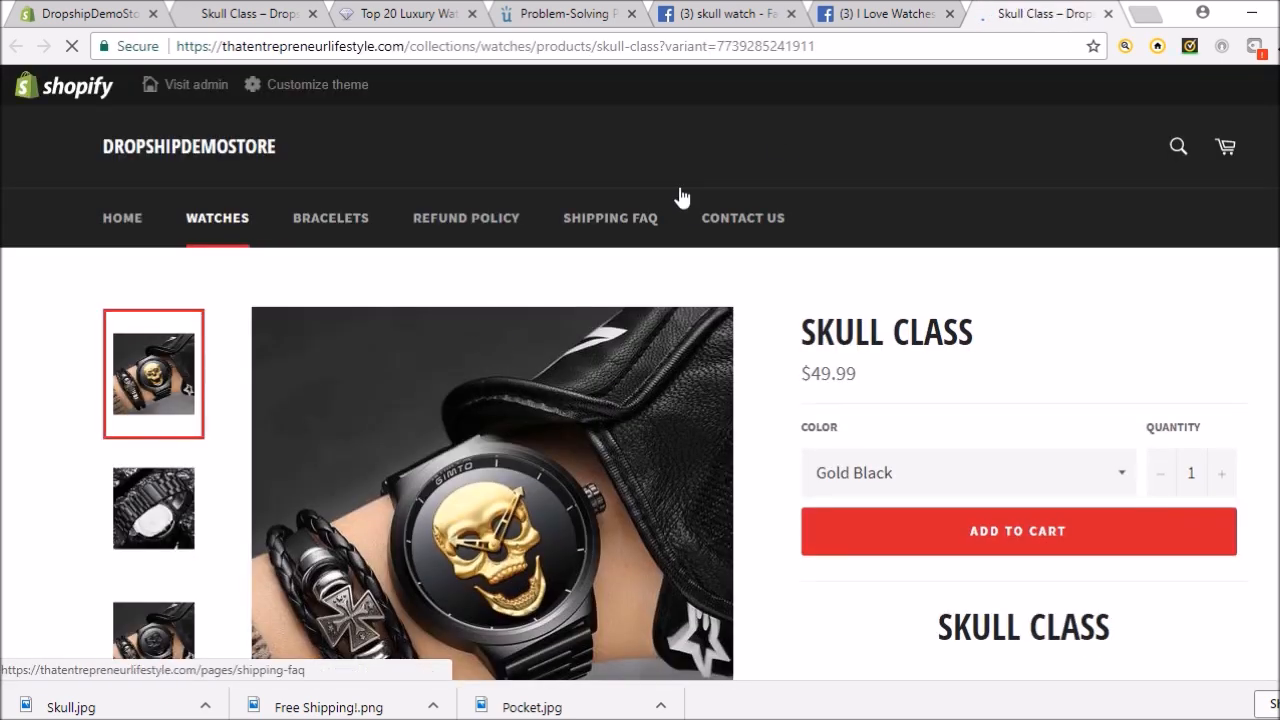
left_click(876, 14)
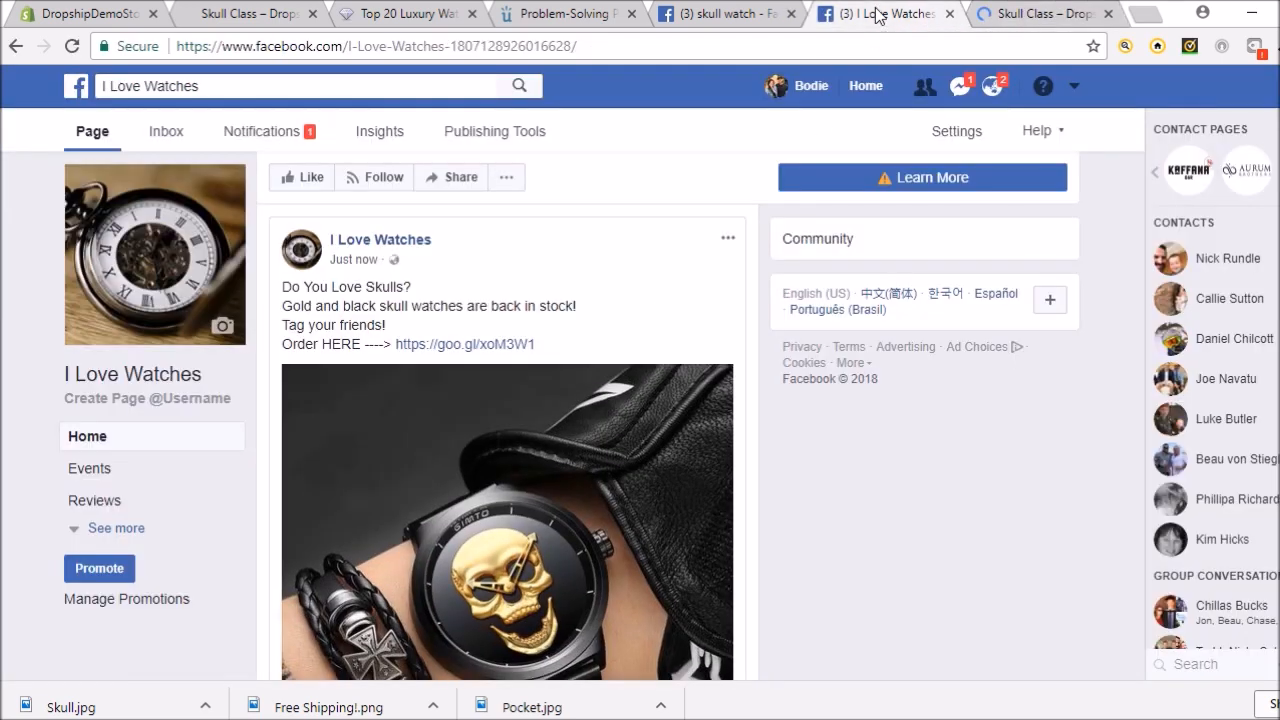
- Publish the I Love Watches page through the unavailable boost option on the skull watch post
scroll(765, 313, "down", 4)
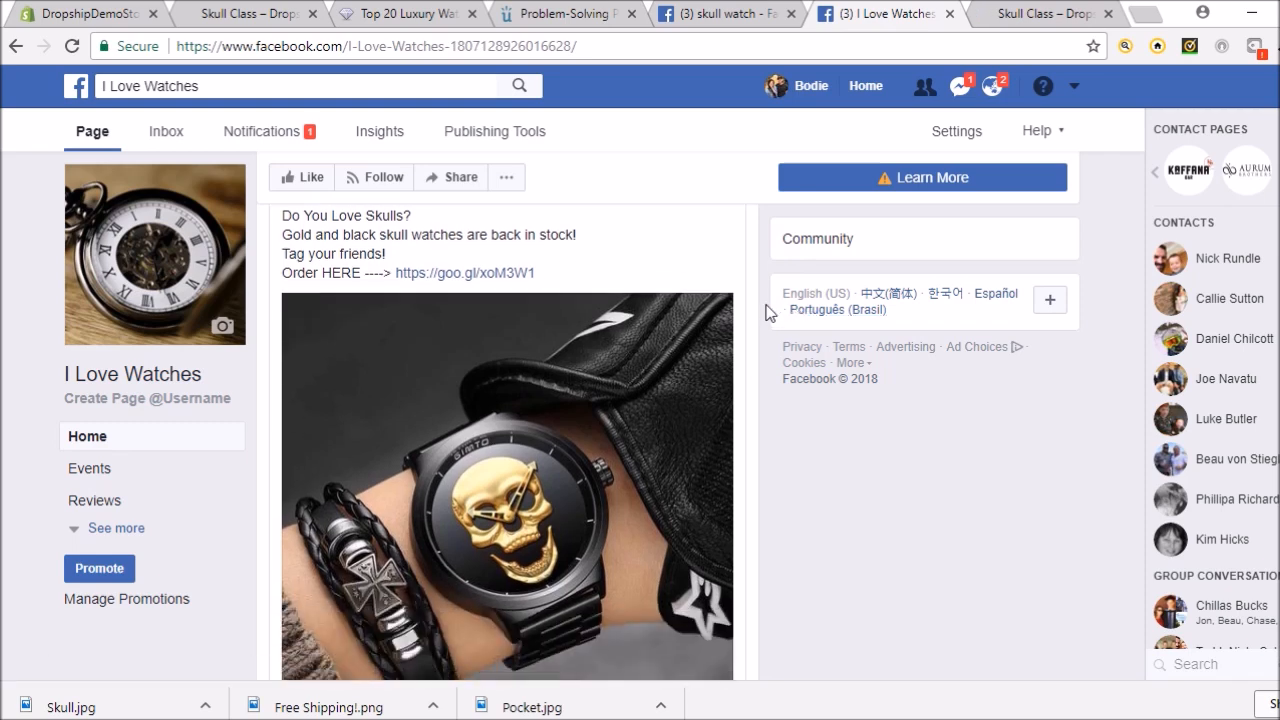
scroll(765, 313, "down", 1)
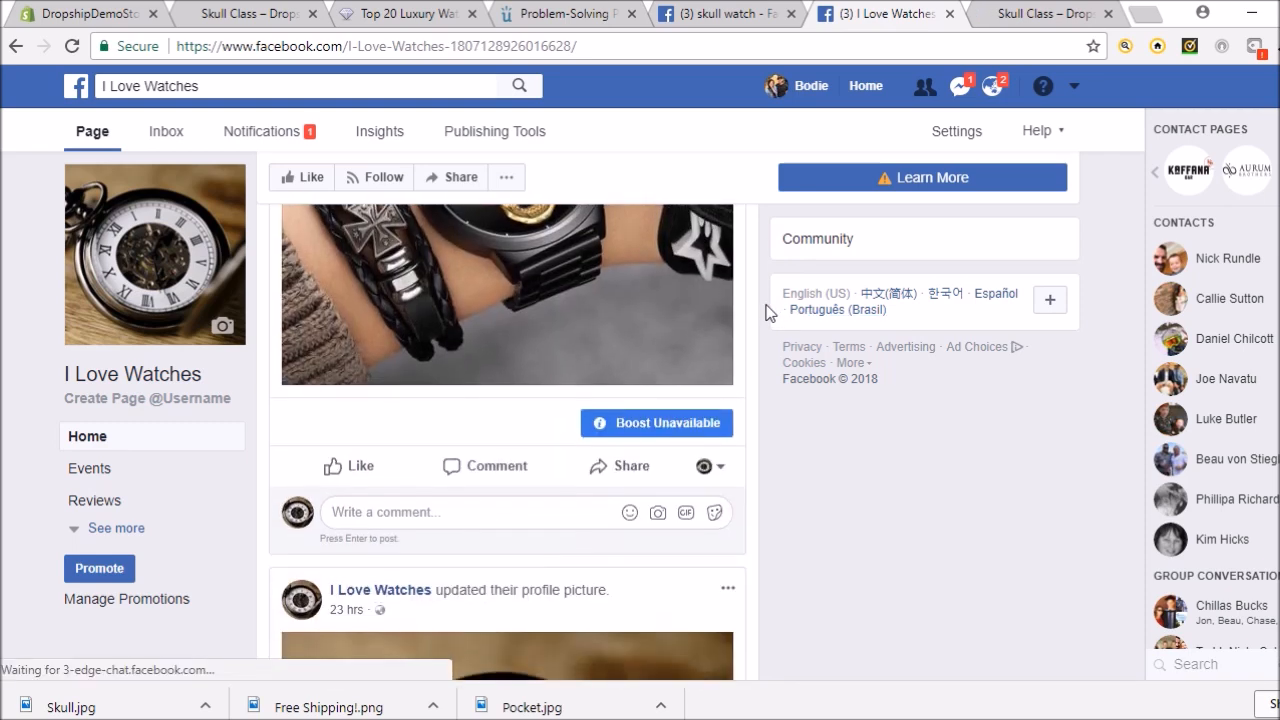
scroll(765, 313, "up", 2)
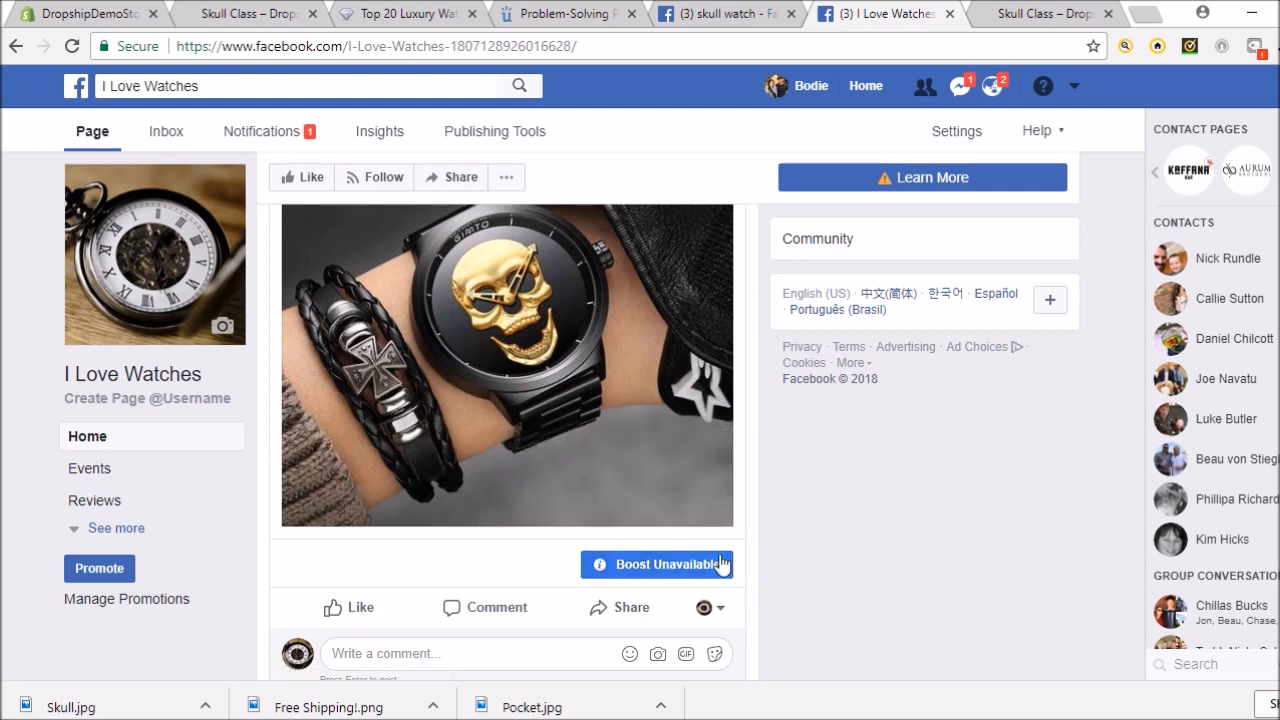
mouse_move(720, 564)
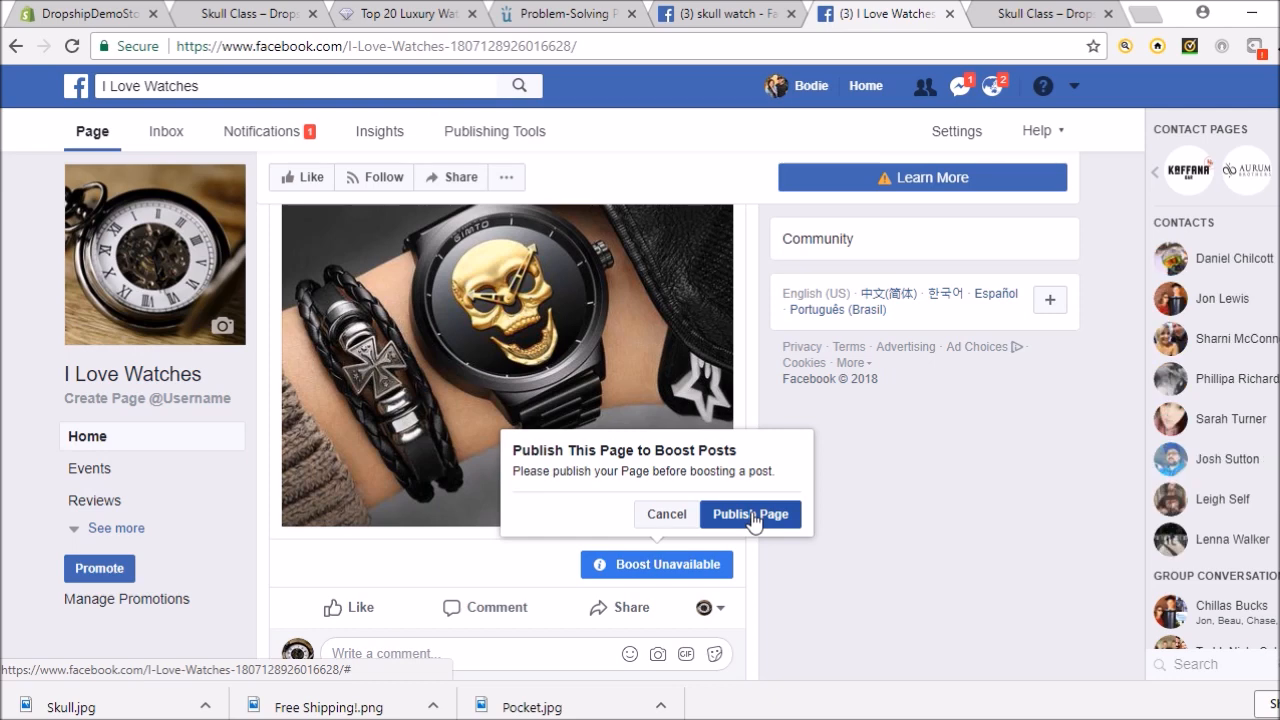
left_click(752, 517)
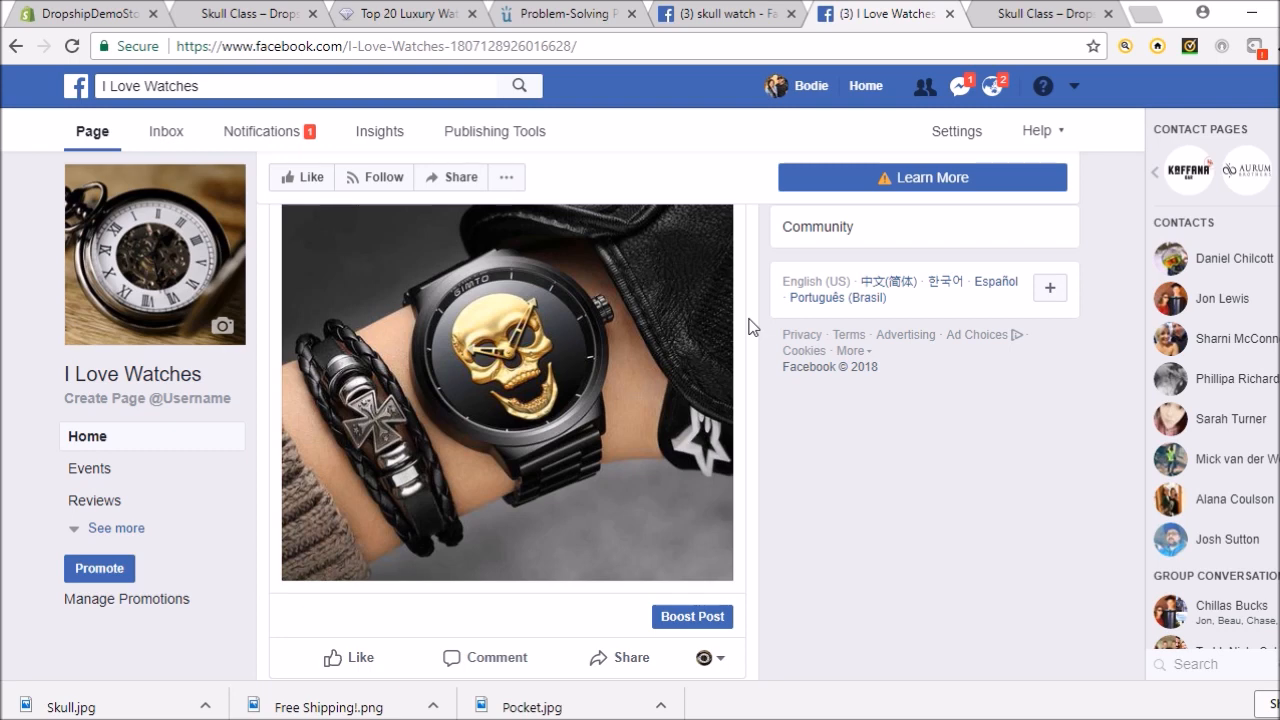
- Start creating an ad in Ads Manager, discarding the unfinished campaign draft and starting over
left_click(104, 529)
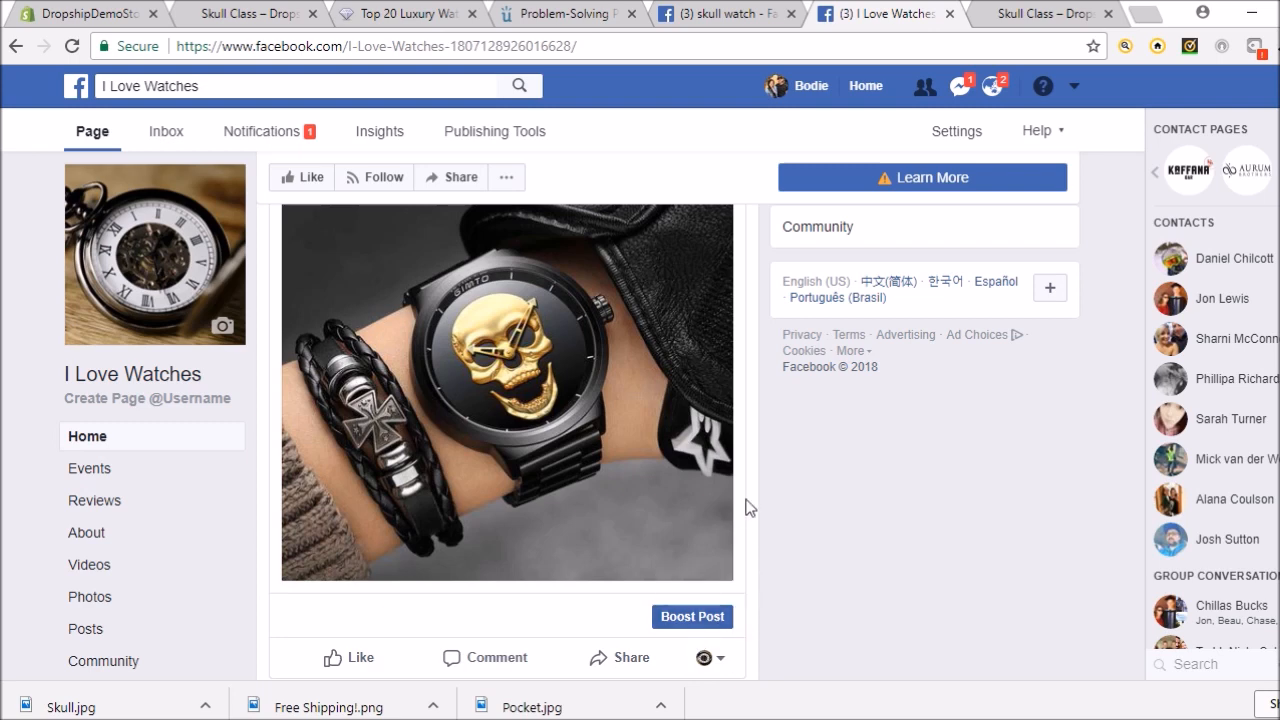
scroll(748, 508, "up", 1)
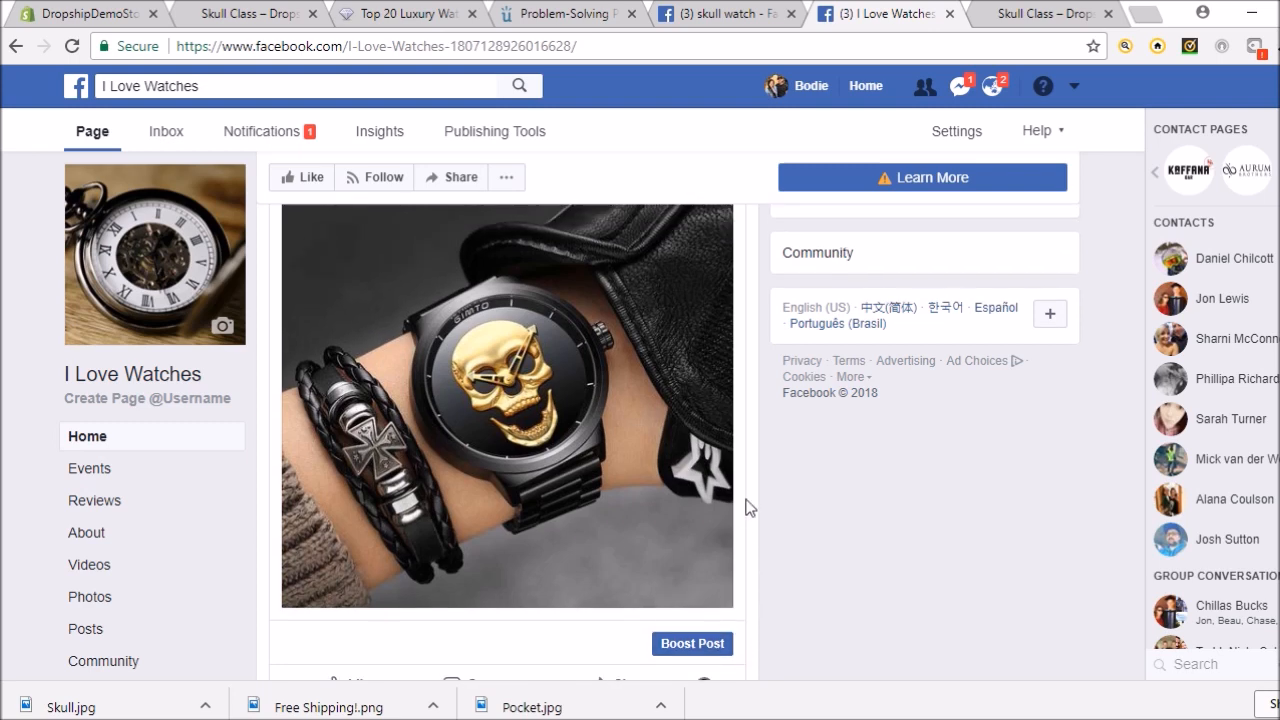
left_click(1074, 86)
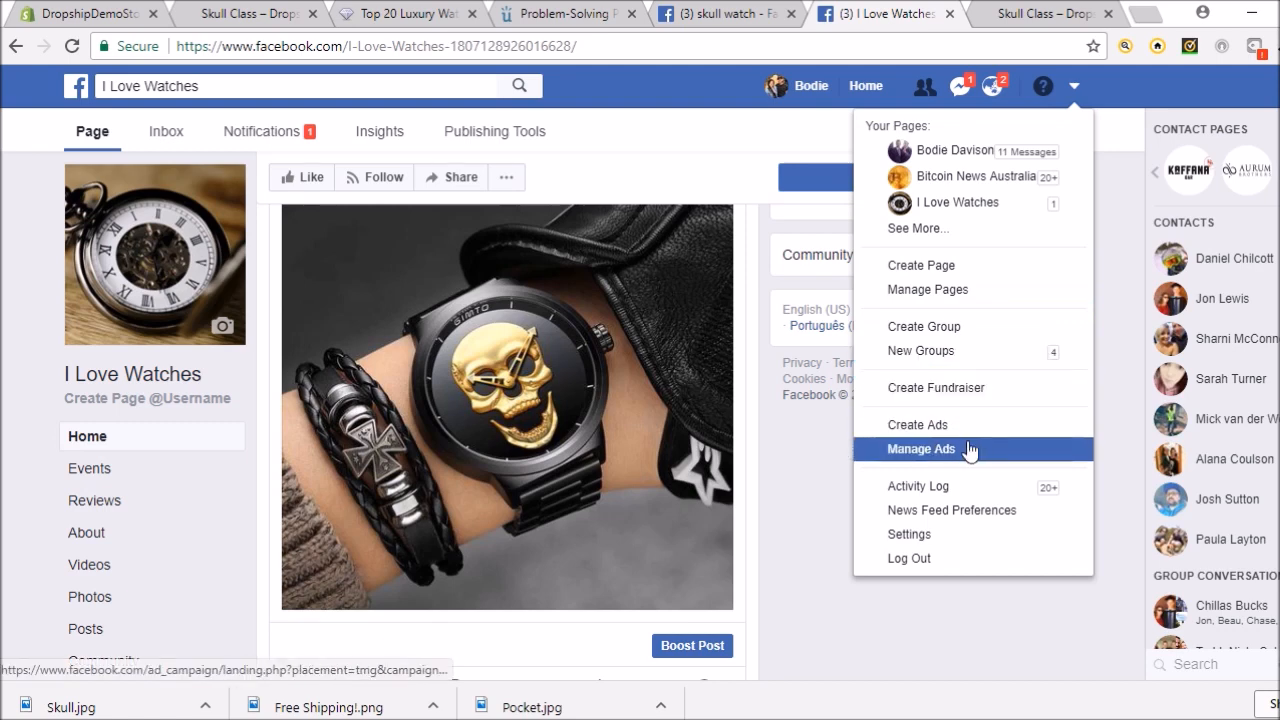
left_click(940, 430)
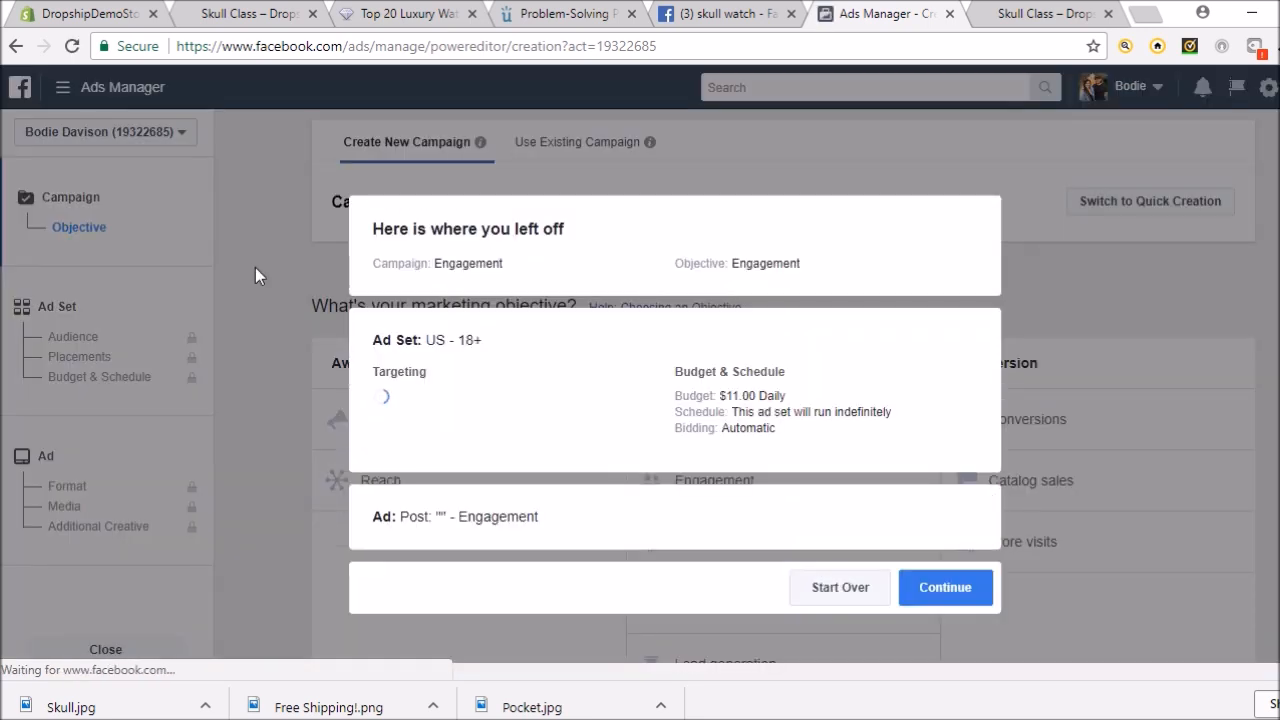
left_click(867, 592)
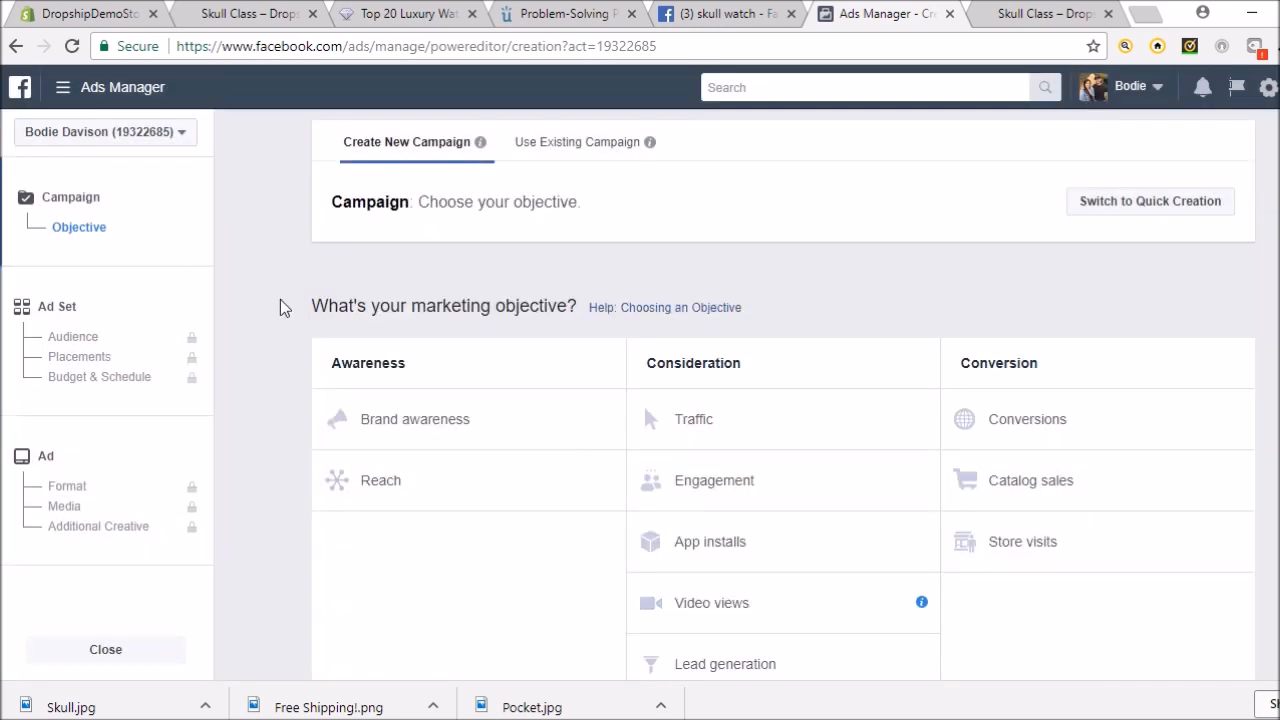
- Choose the Engagement objective with Post engagement, keep the campaign name "Engagement", and continue to the ad set
scroll(280, 308, "down", 1)
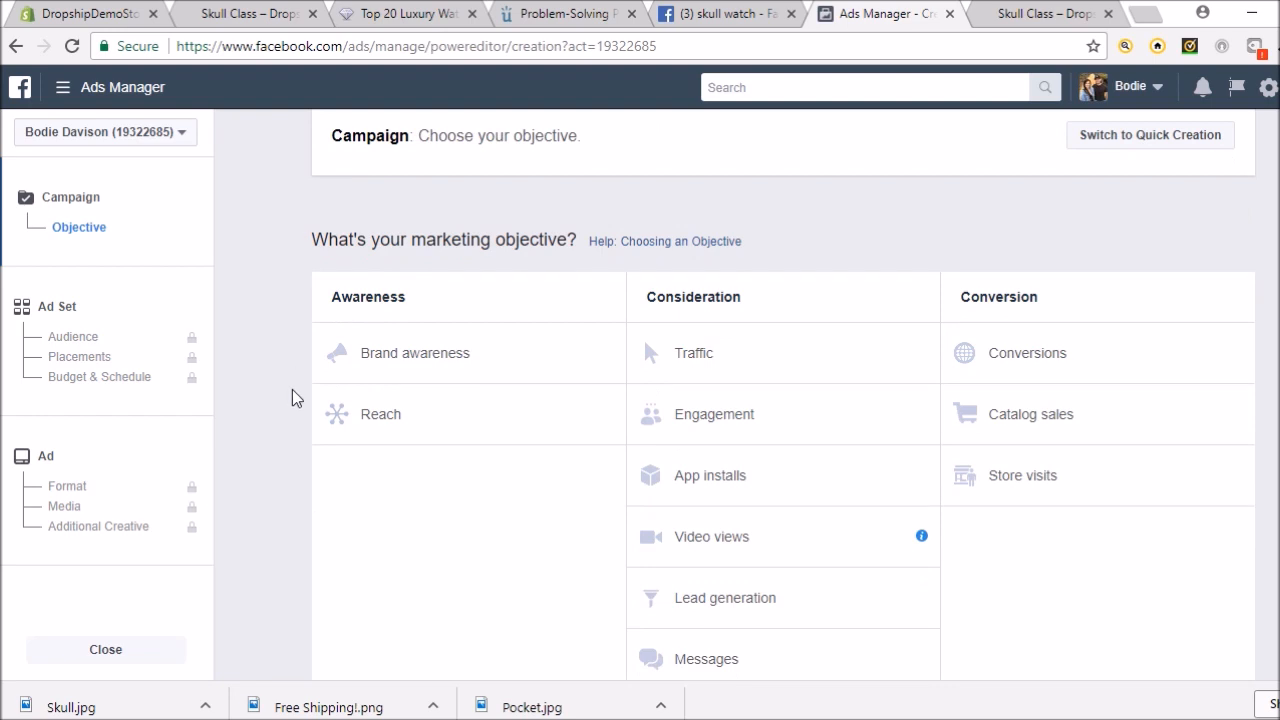
left_click(741, 418)
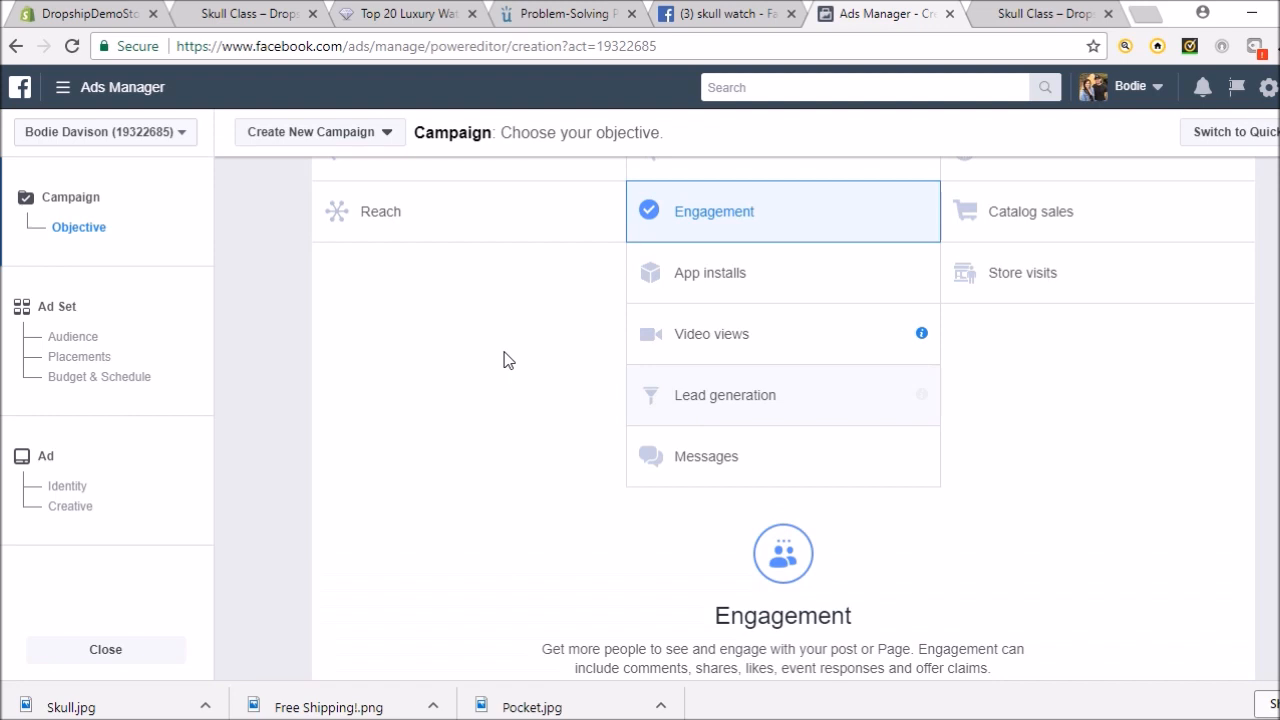
scroll(497, 443, "down", 3)
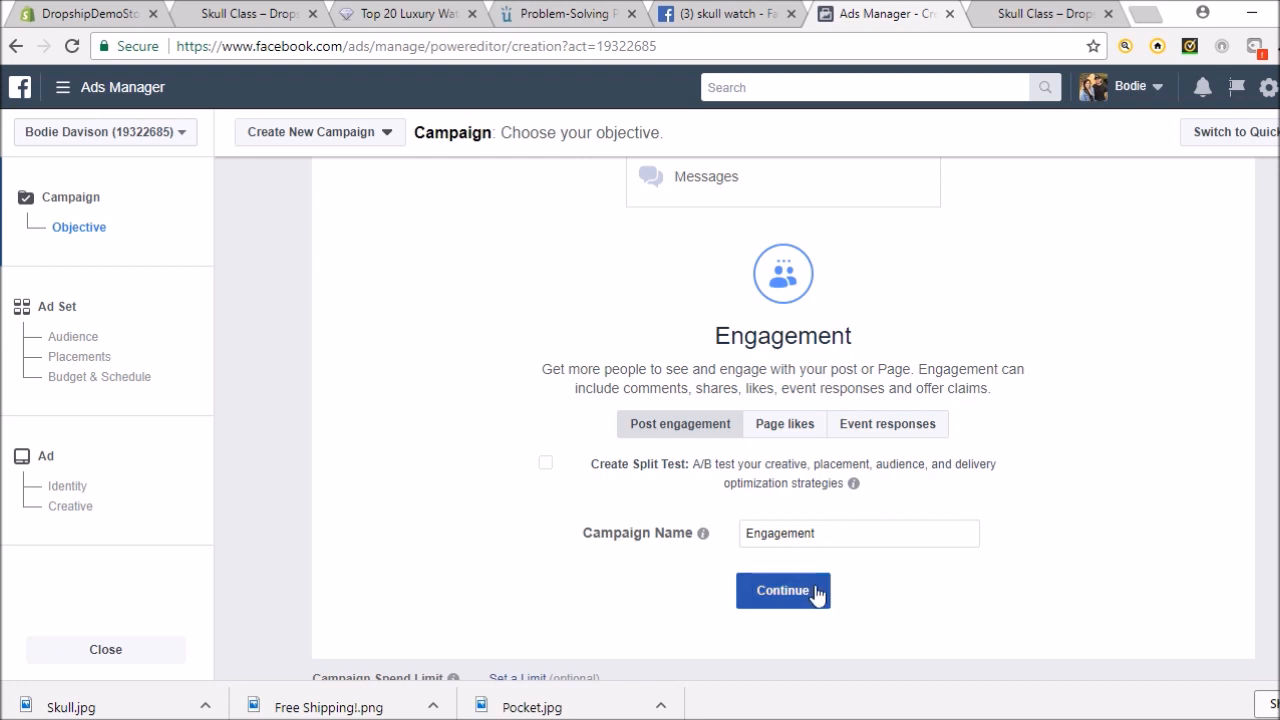
left_click(818, 592)
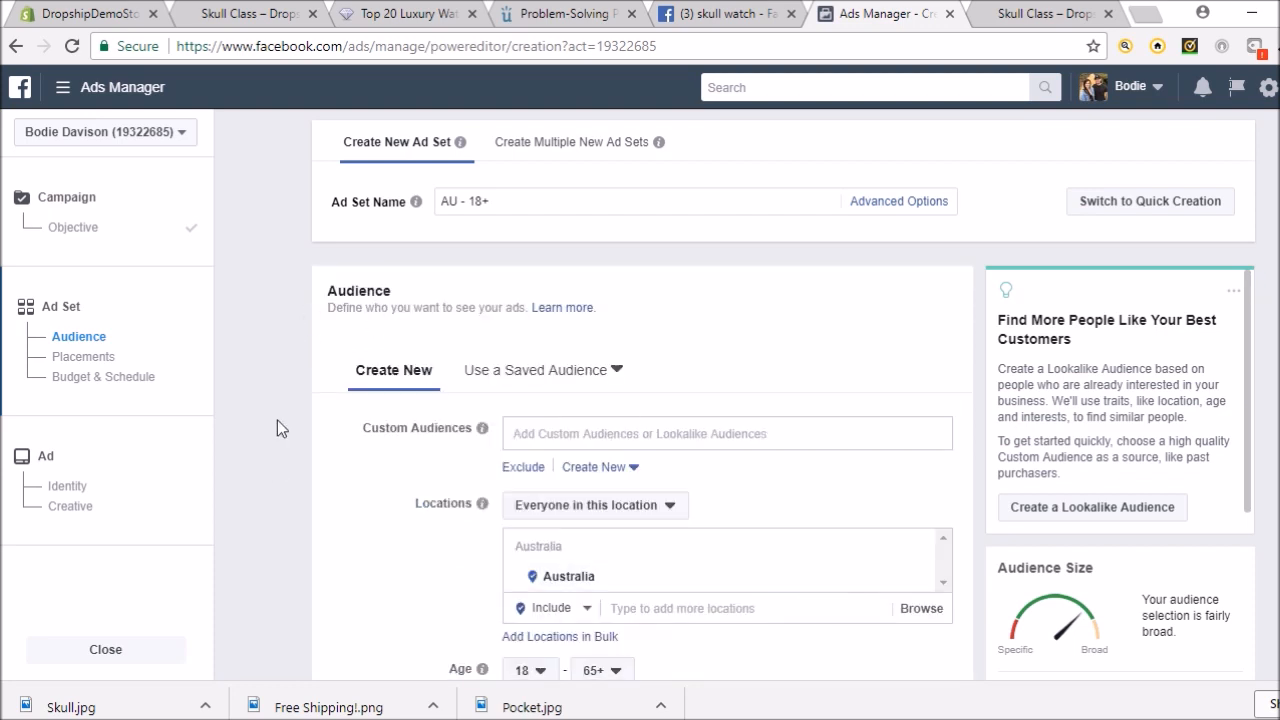
- Examine the saved target audiences and the details of Pitbull Necklace 2, and return to creating a new audience
scroll(285, 440, "down", 1)
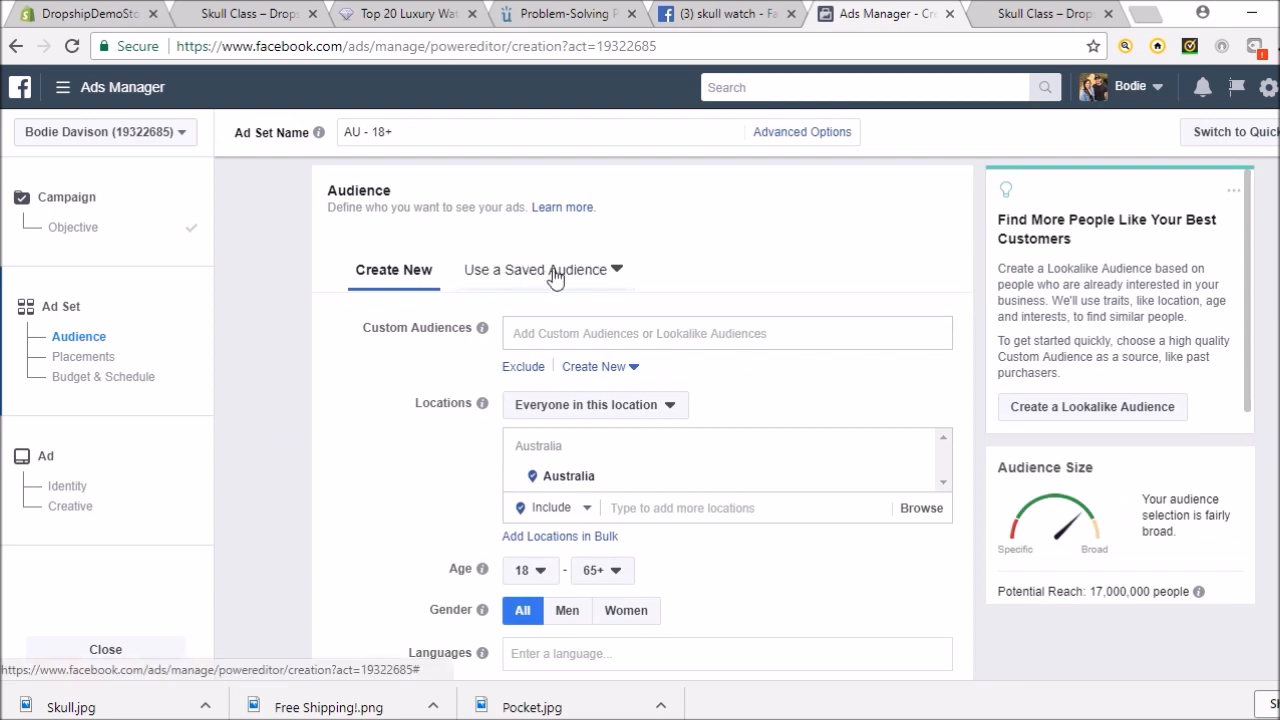
left_click(555, 276)
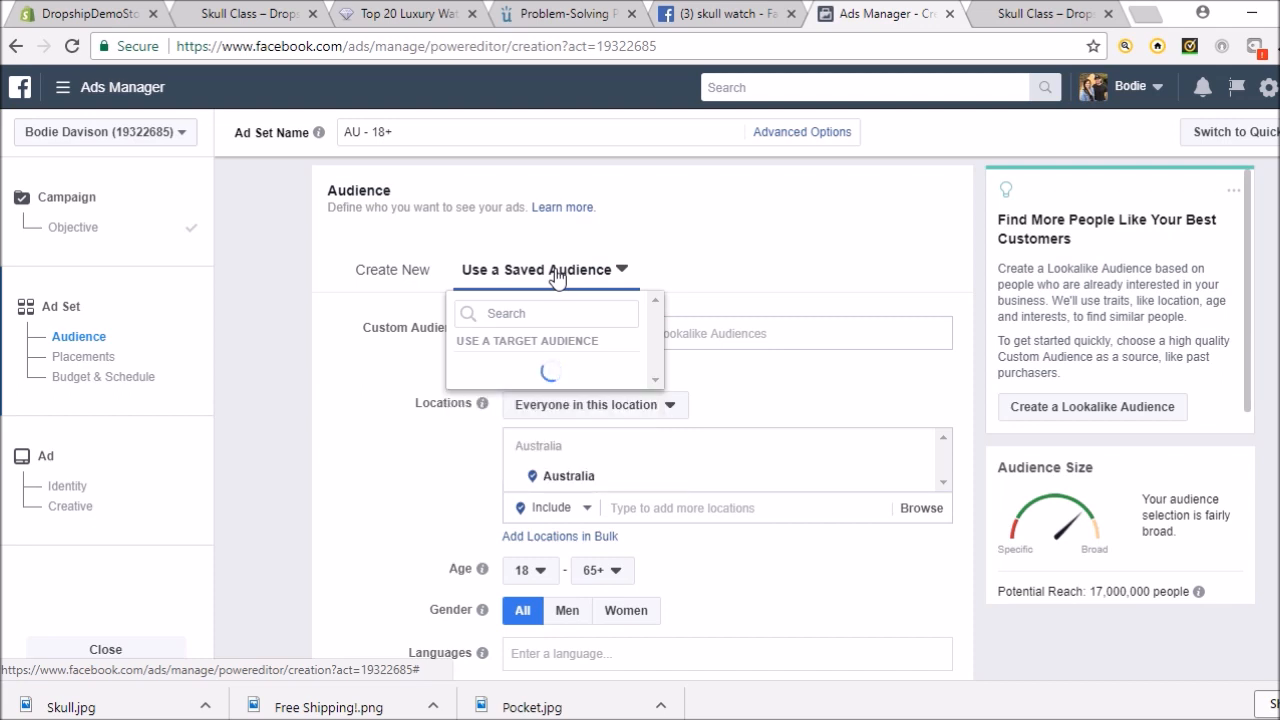
left_click(312, 301)
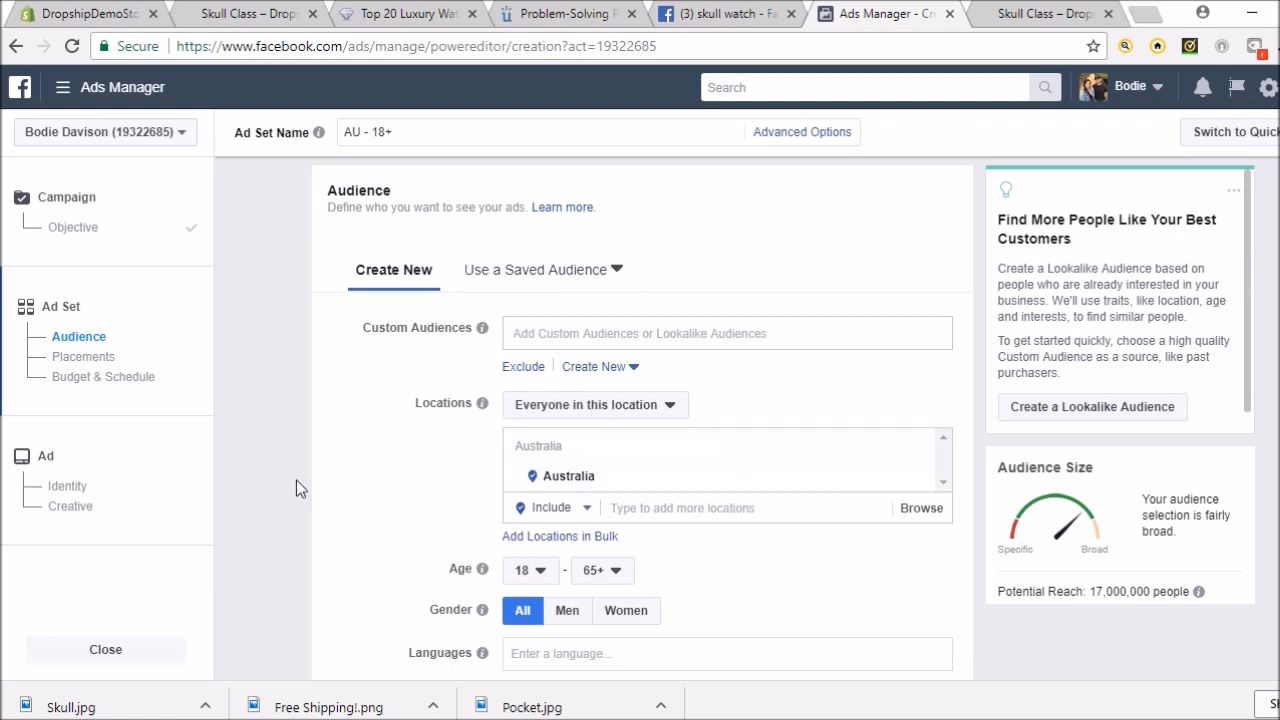
mouse_move(482, 327)
left_click(593, 277)
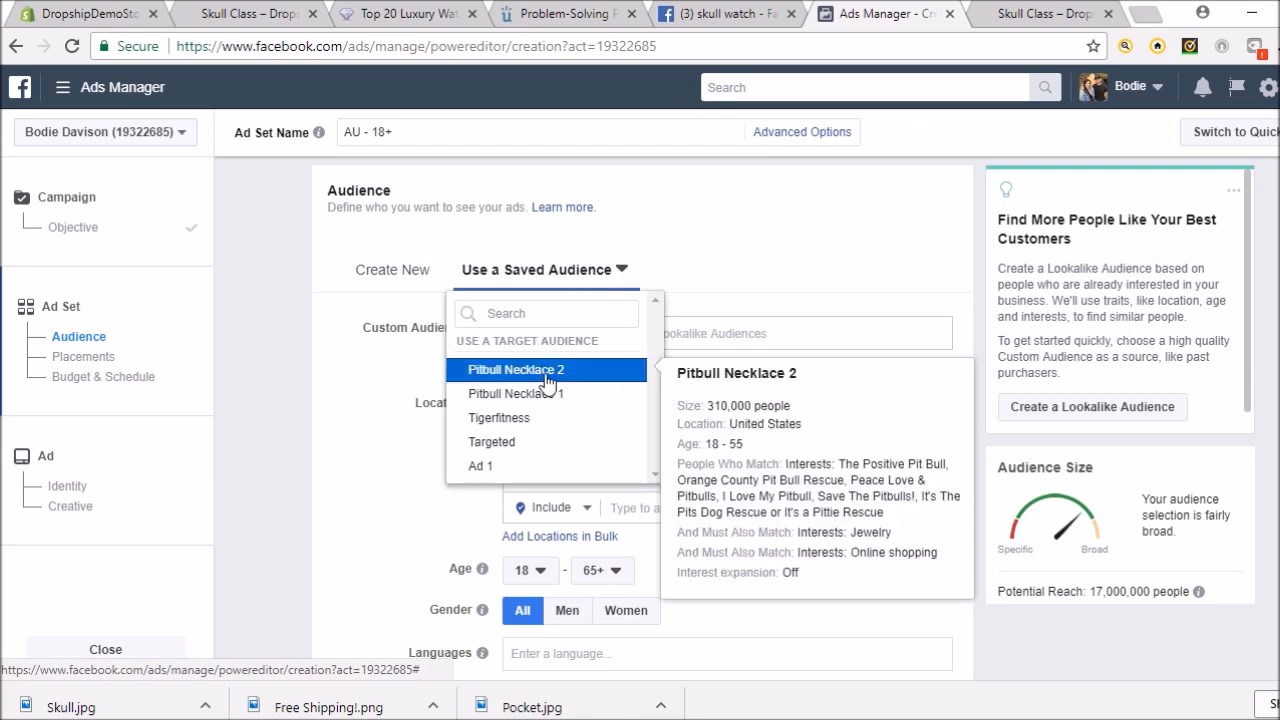
mouse_move(548, 397)
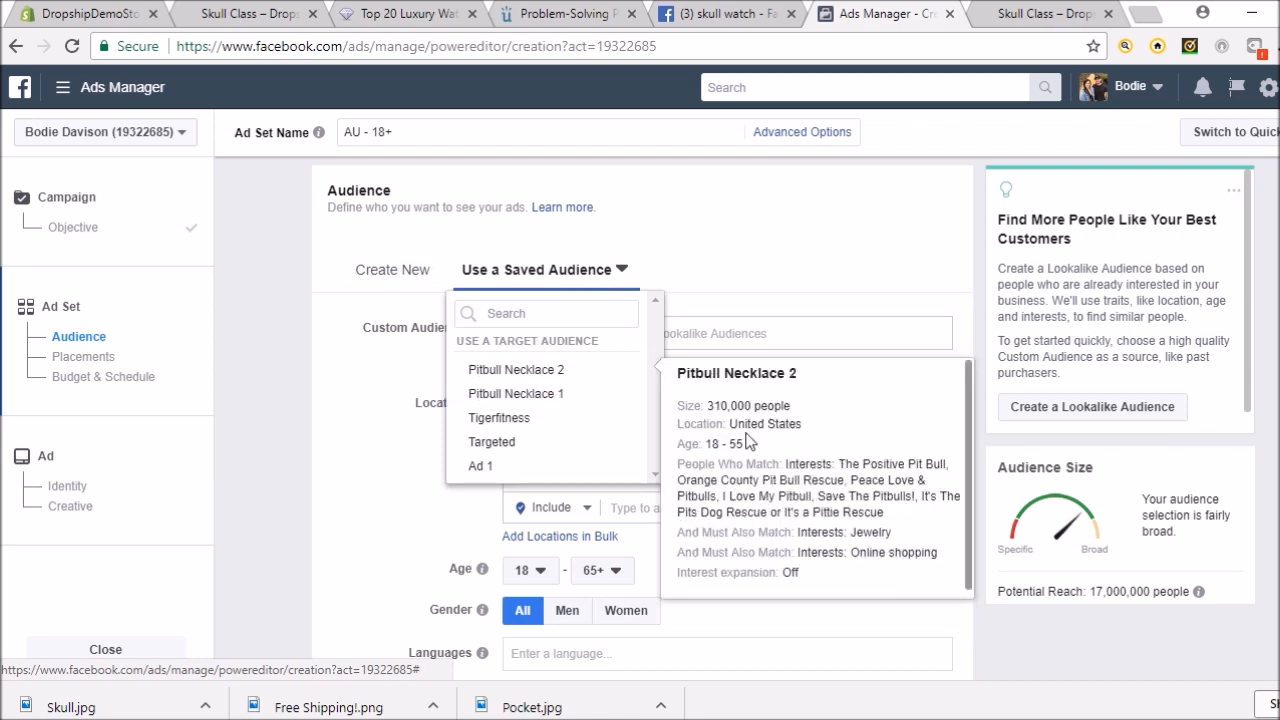
left_click(315, 400)
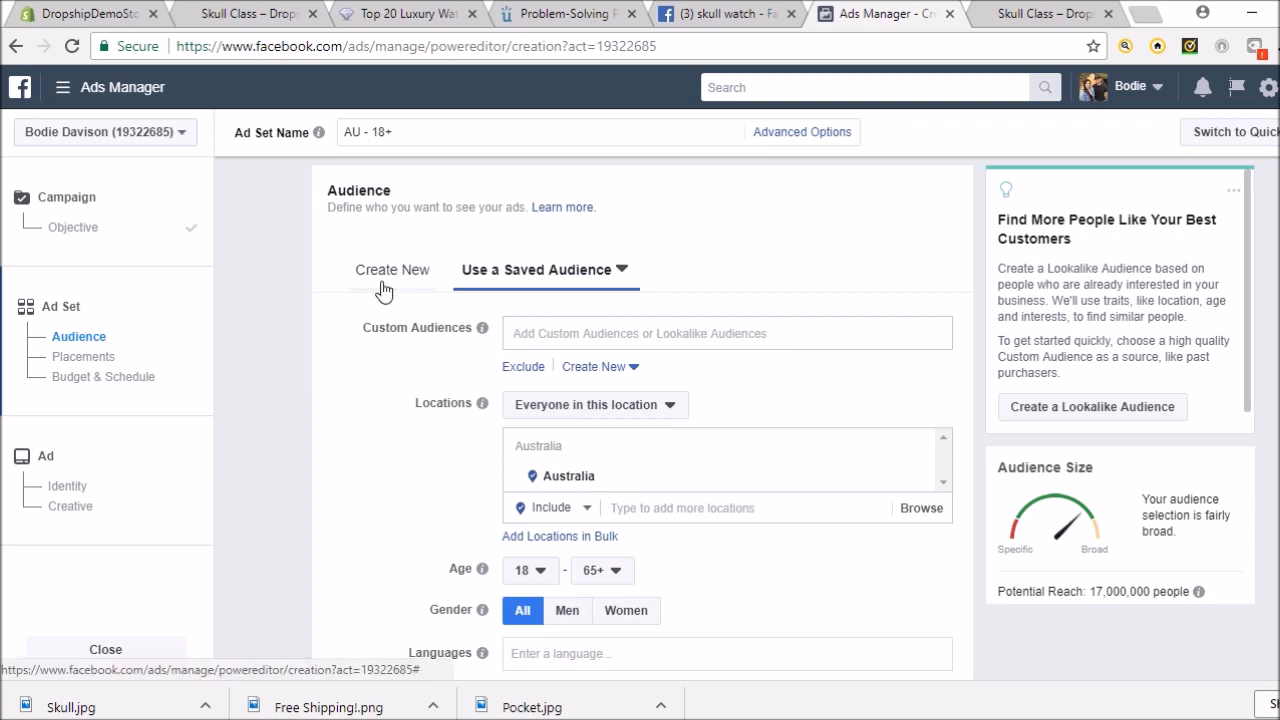
left_click(384, 288)
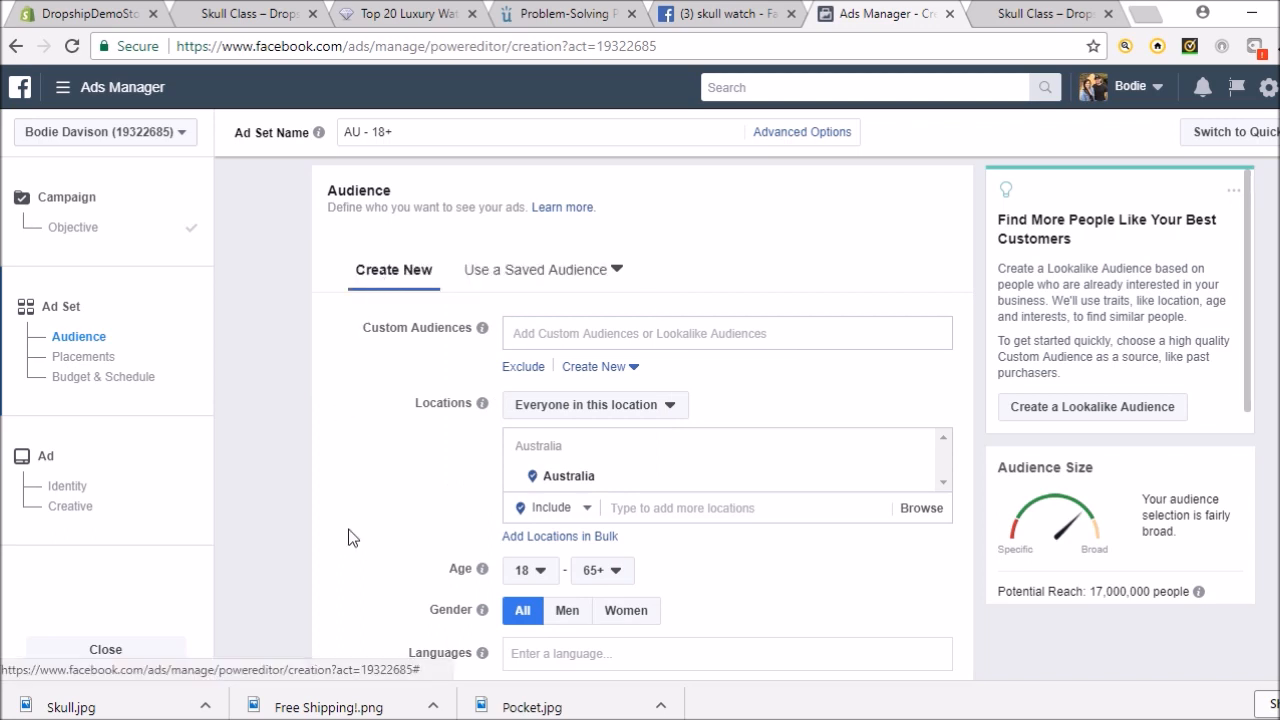
- Replace Australia with United States as the location targeted by the new audience
scroll(352, 538, "down", 1)
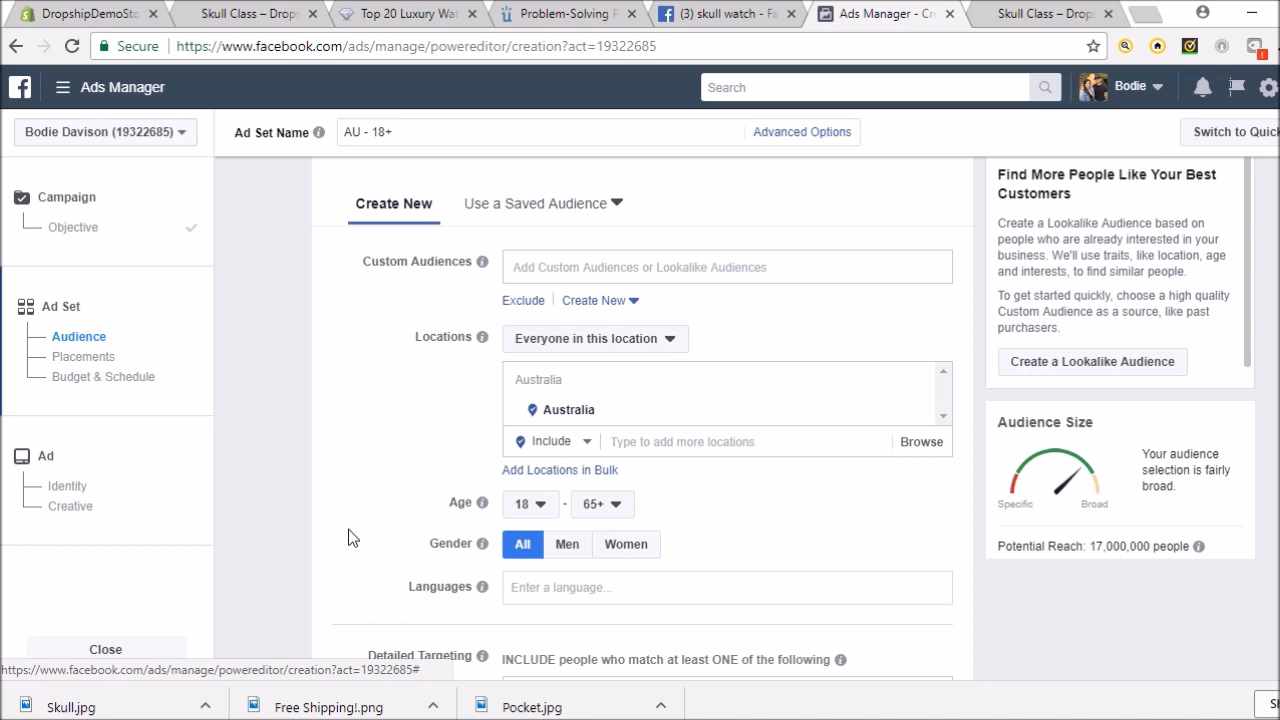
mouse_move(926, 414)
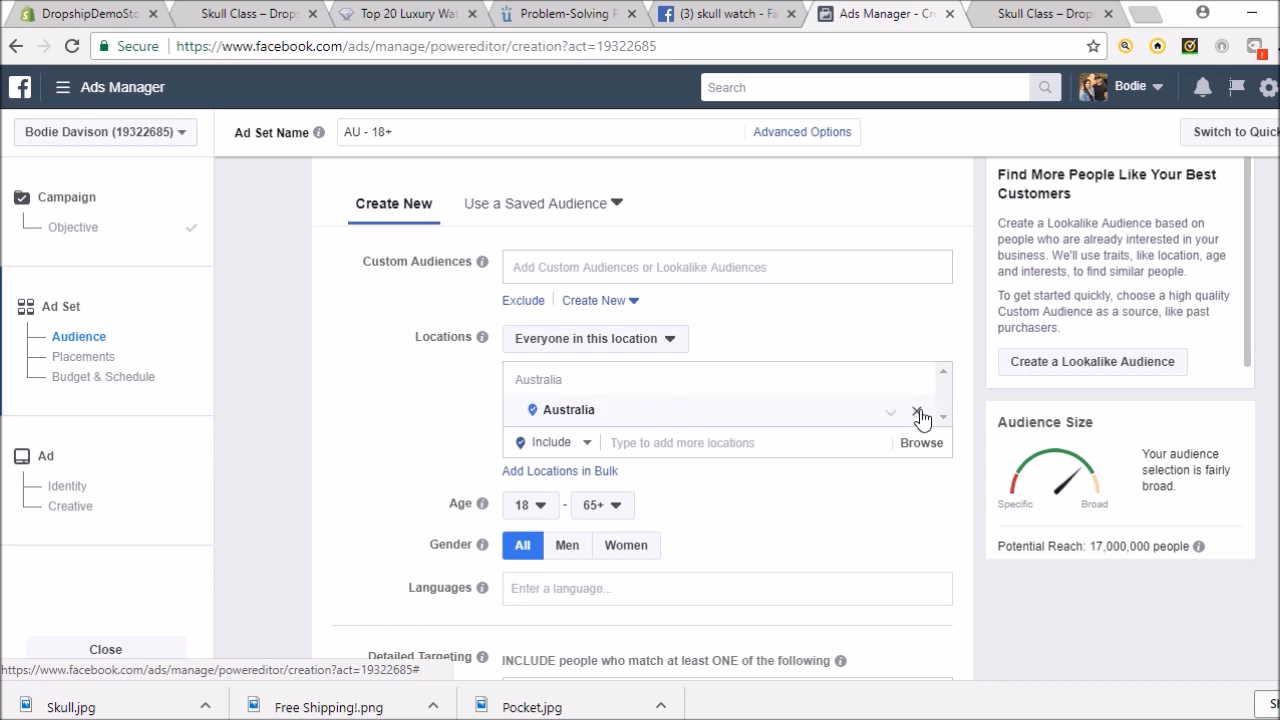
left_click(918, 413)
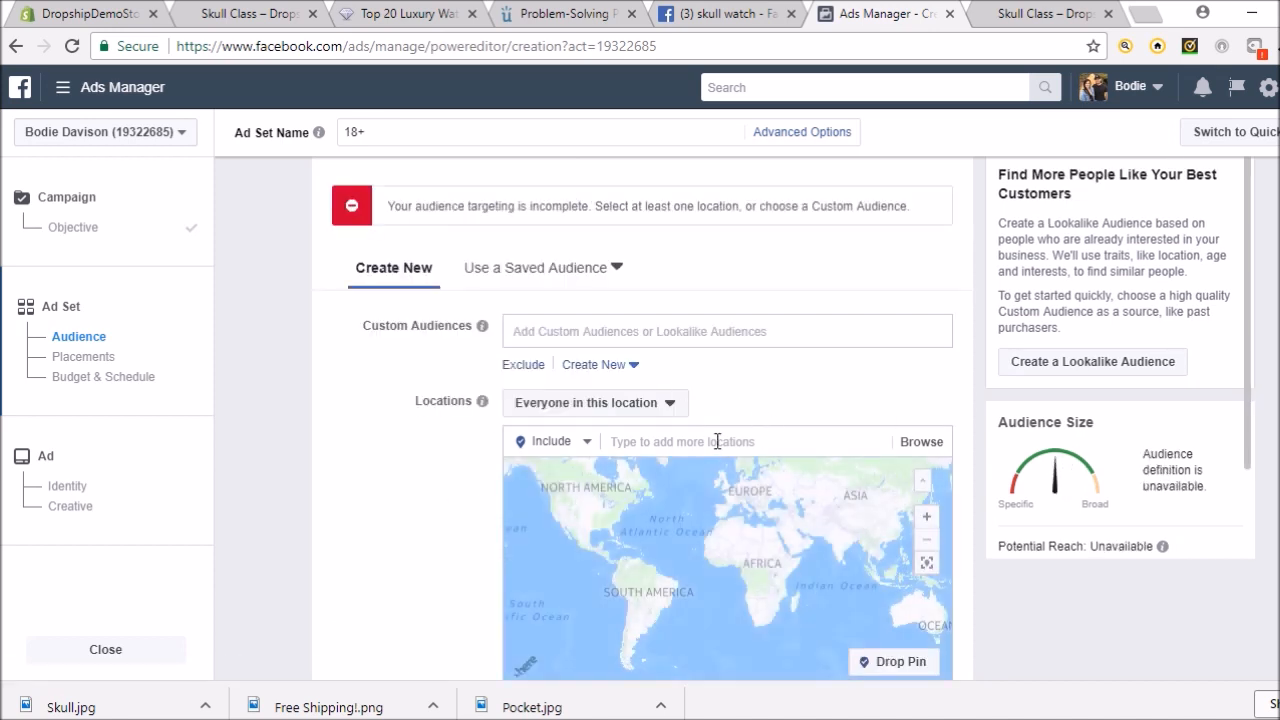
left_click(710, 445)
type("unite")
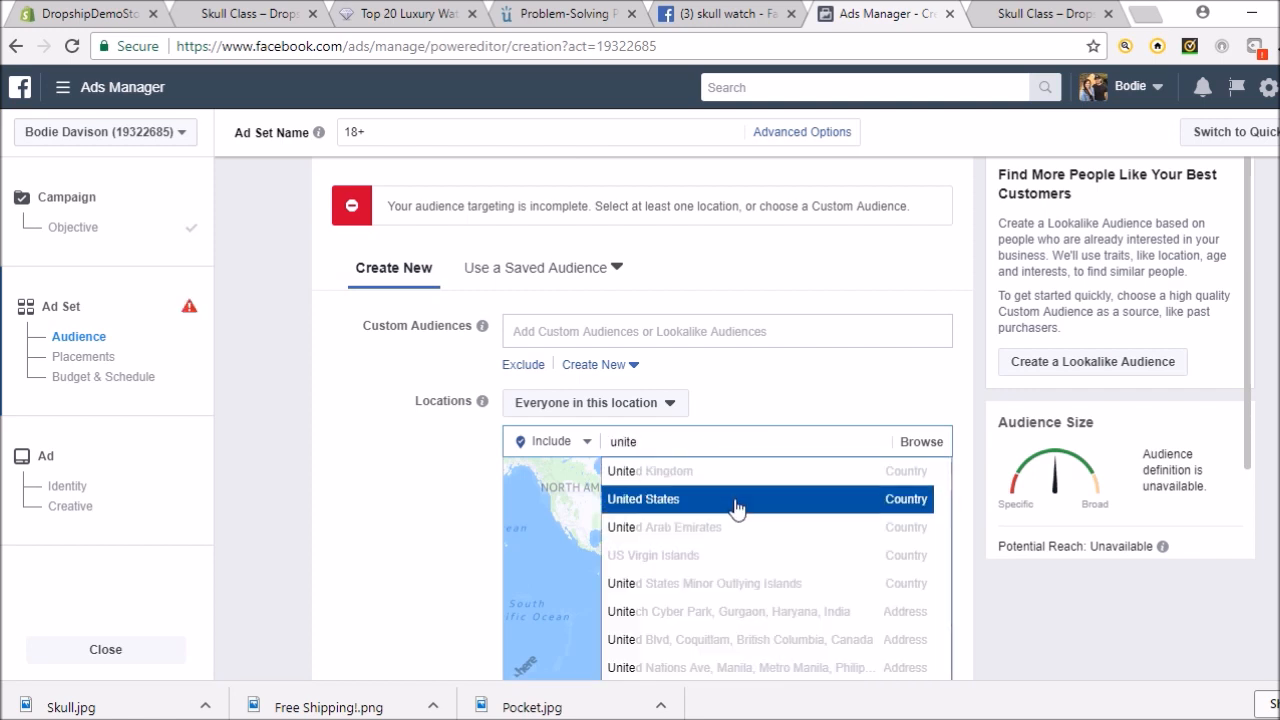
left_click(735, 508)
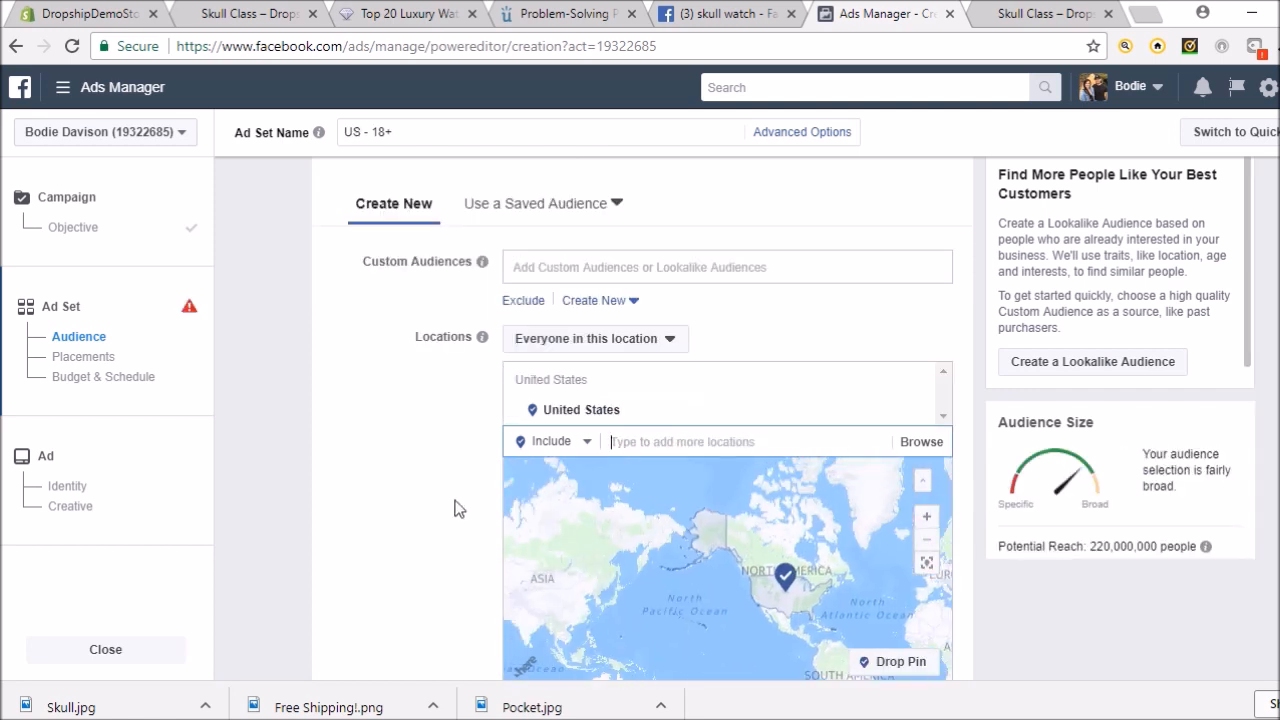
- Set the maximum age of the new audience to 55
scroll(454, 509, "down", 2)
scroll(409, 374, "up", 2)
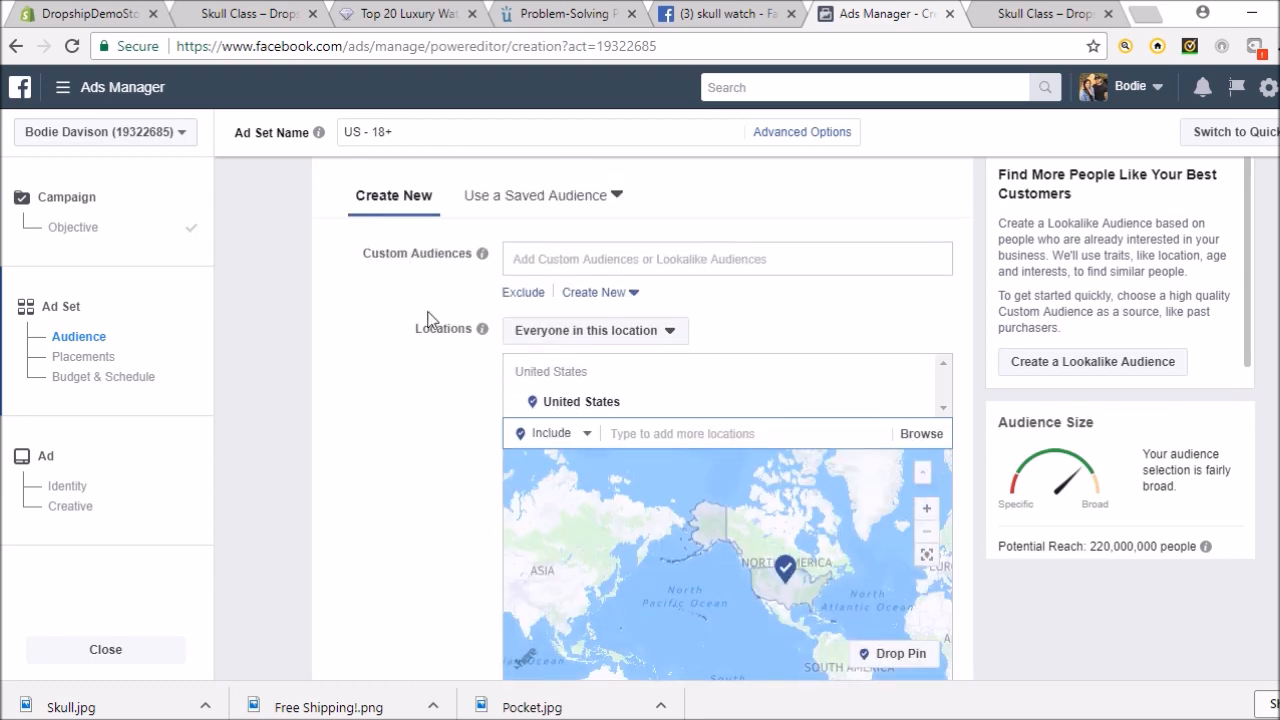
scroll(414, 409, "down", 3)
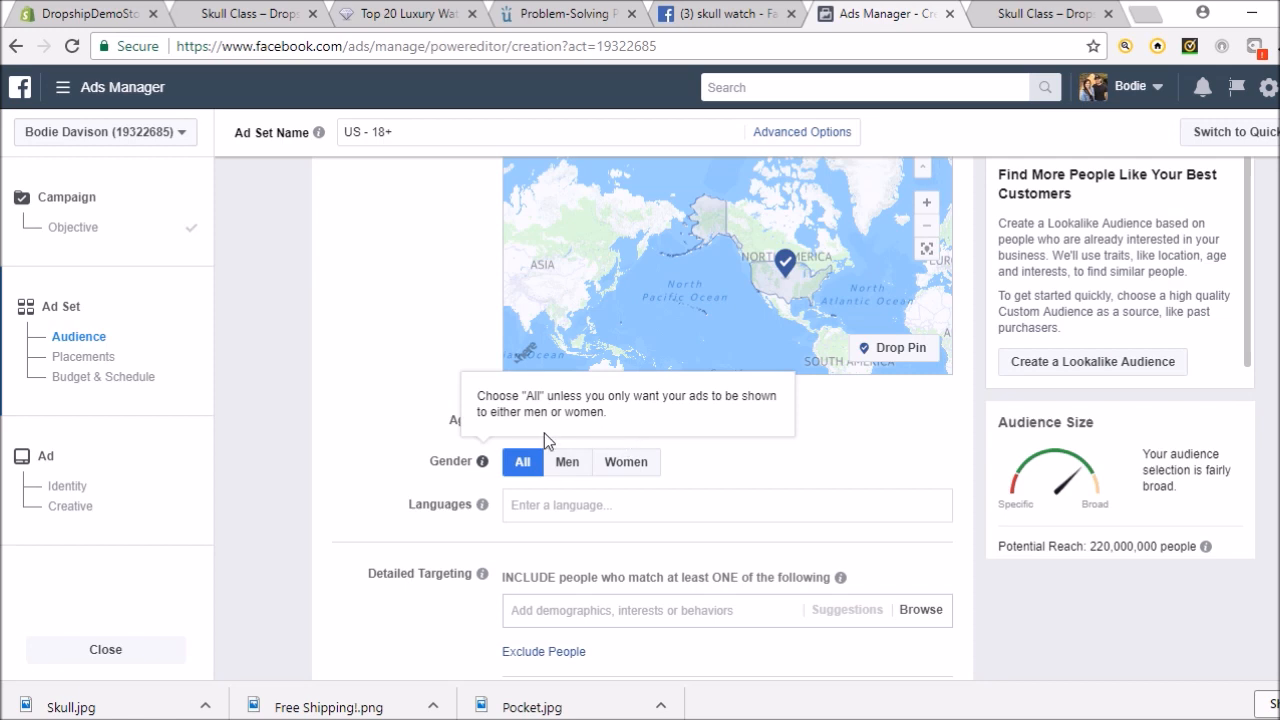
left_click(614, 424)
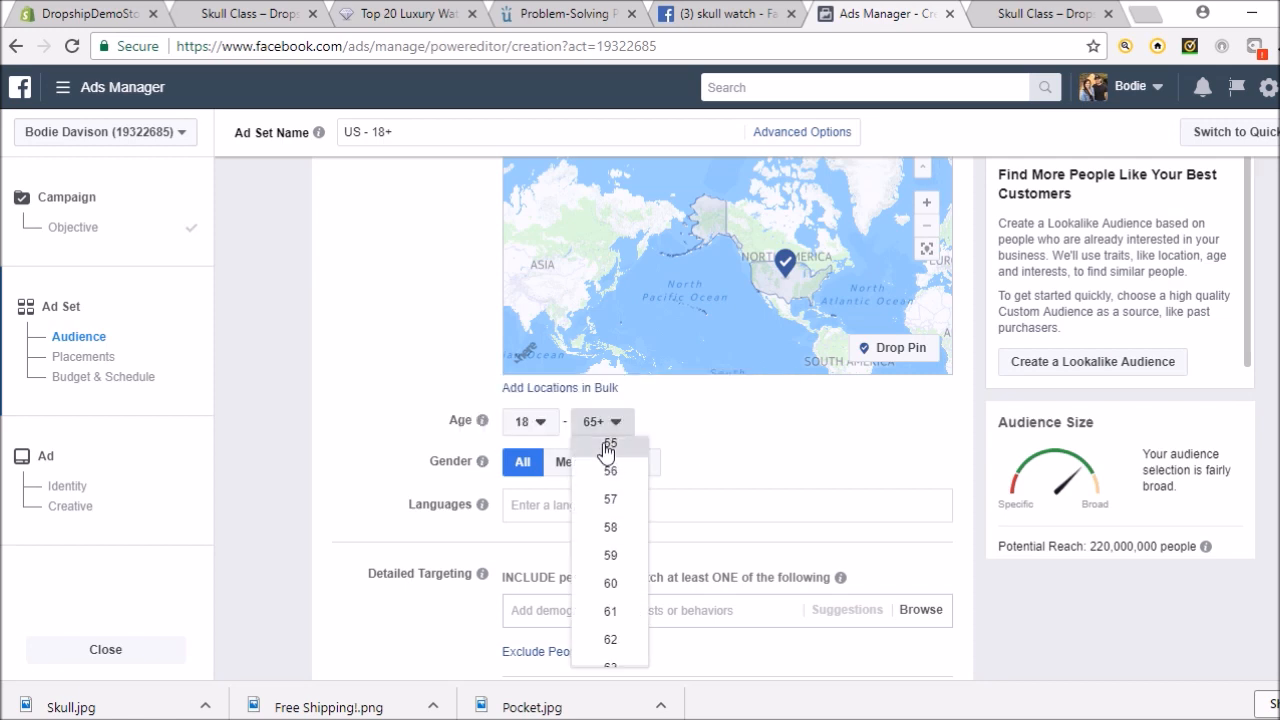
left_click(607, 443)
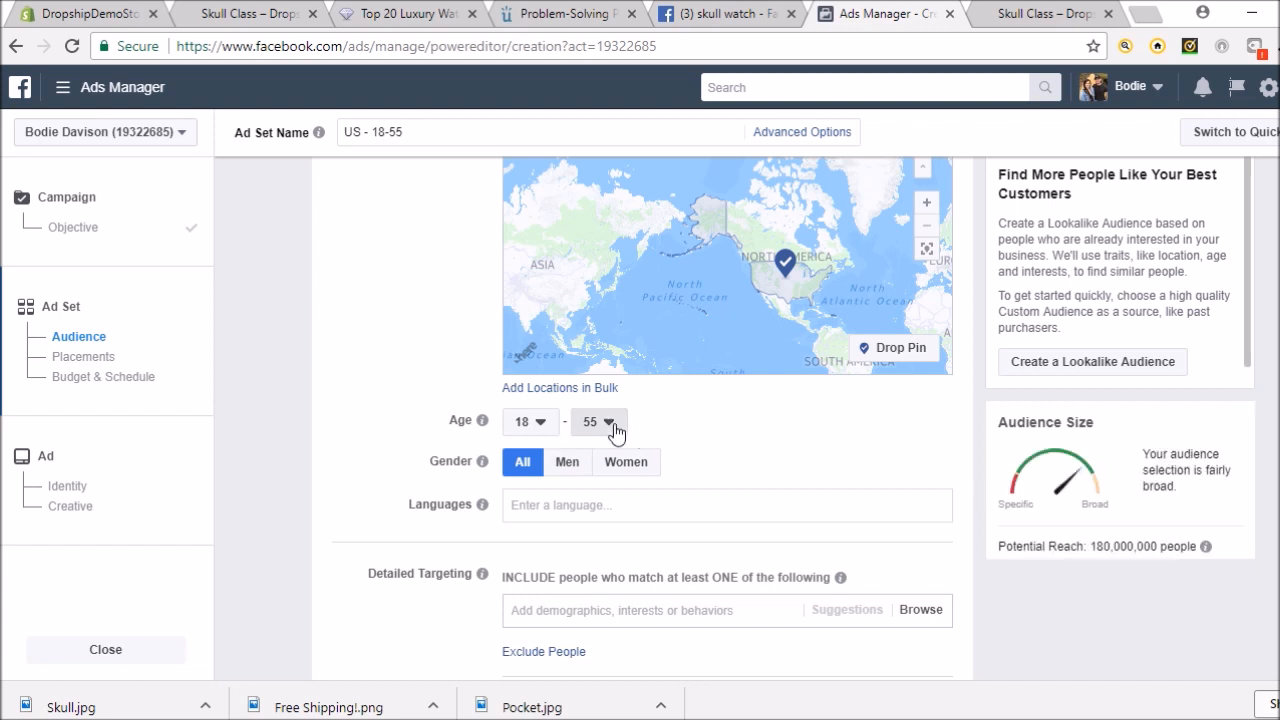
- Lower the new audience's maximum age to 50
left_click(608, 422)
scroll(617, 517, "up", 1)
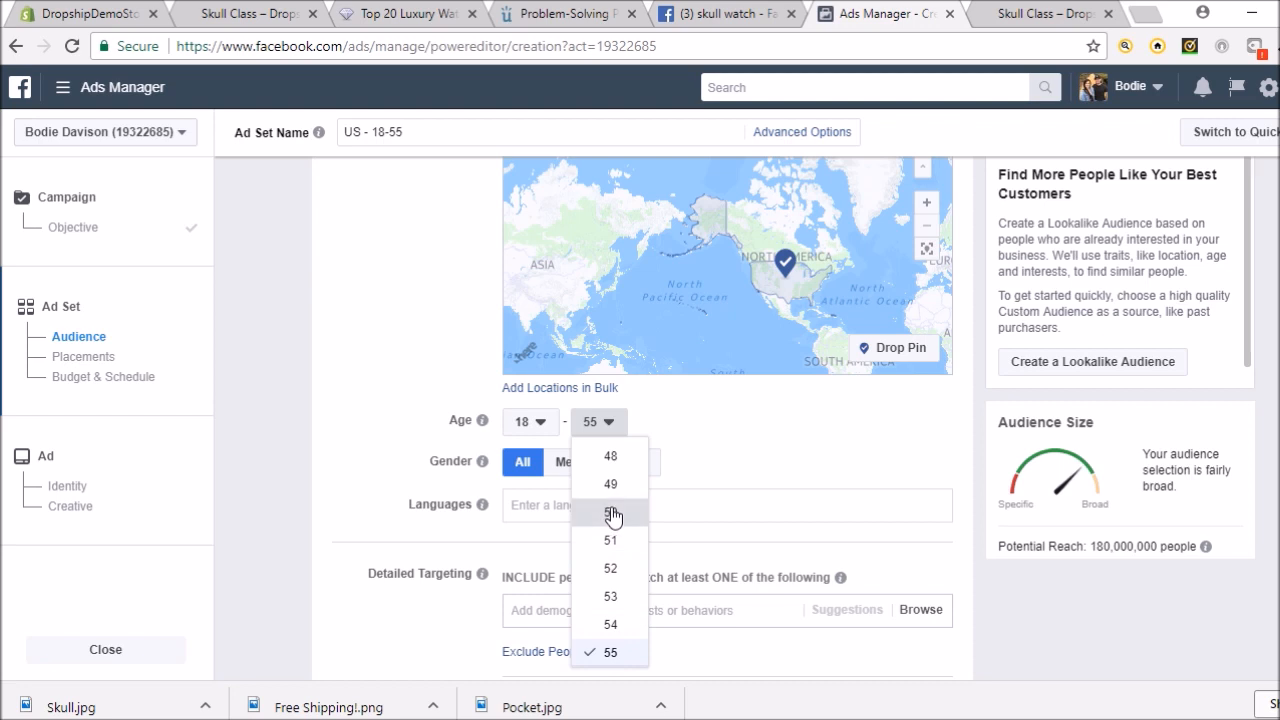
left_click(611, 512)
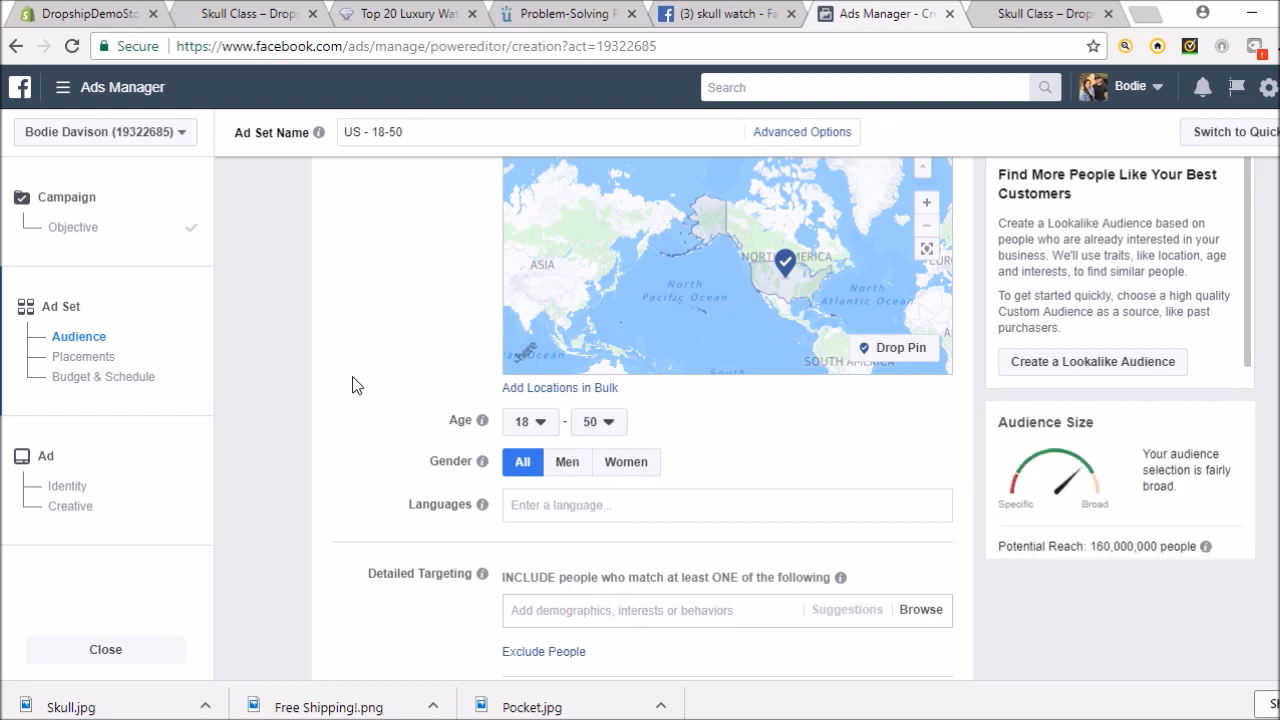
- Search the detailed targeting for "skulls" and add the Sugar skull interest to the audience
scroll(352, 385, "down", 1)
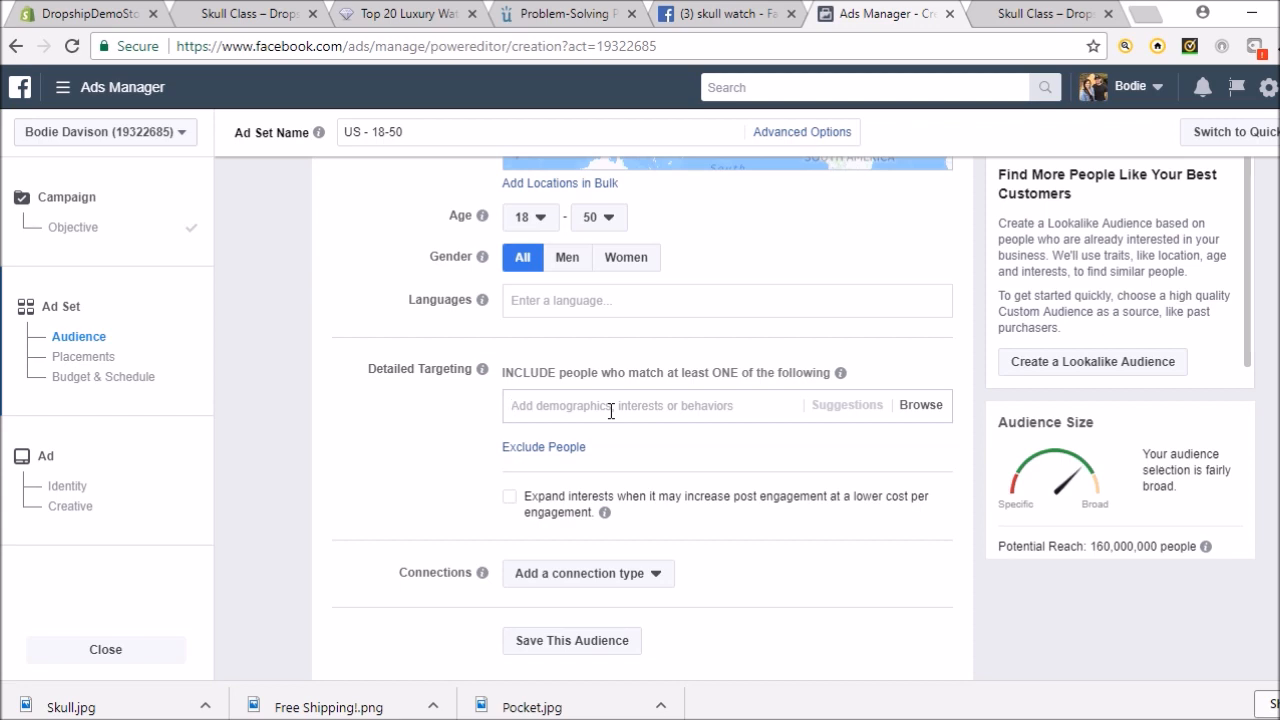
type("skulls")
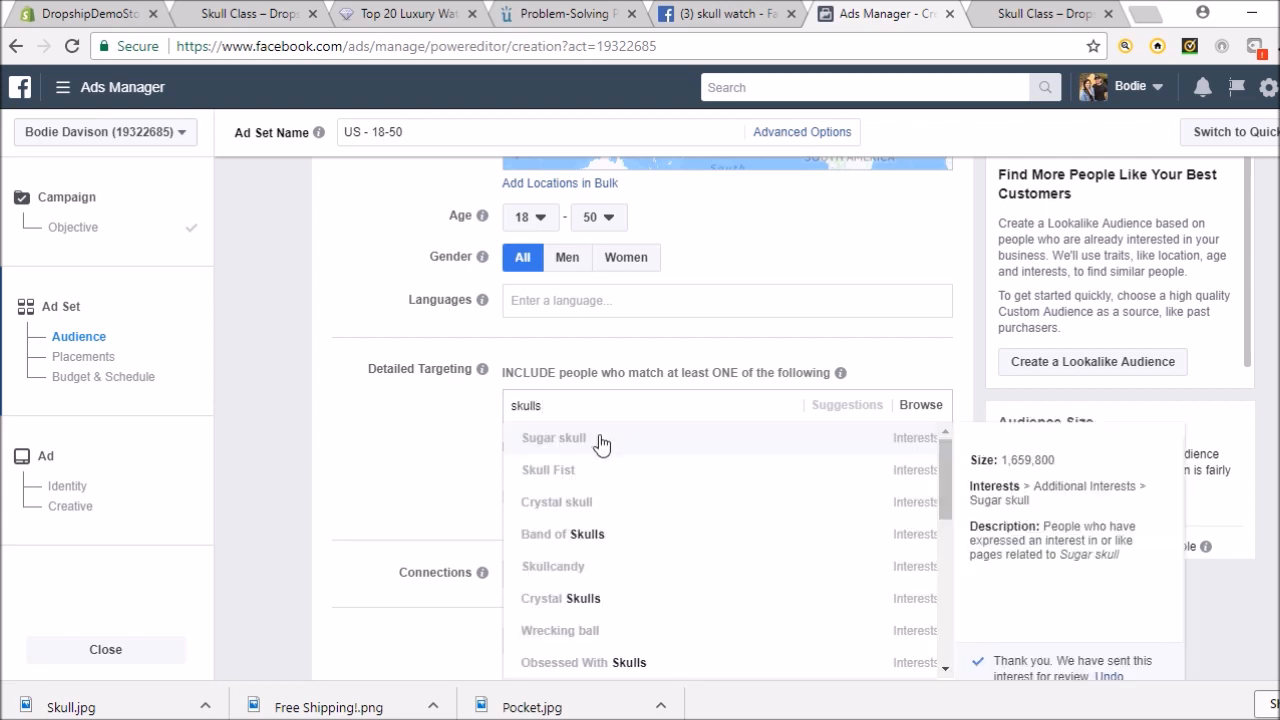
left_click(600, 440)
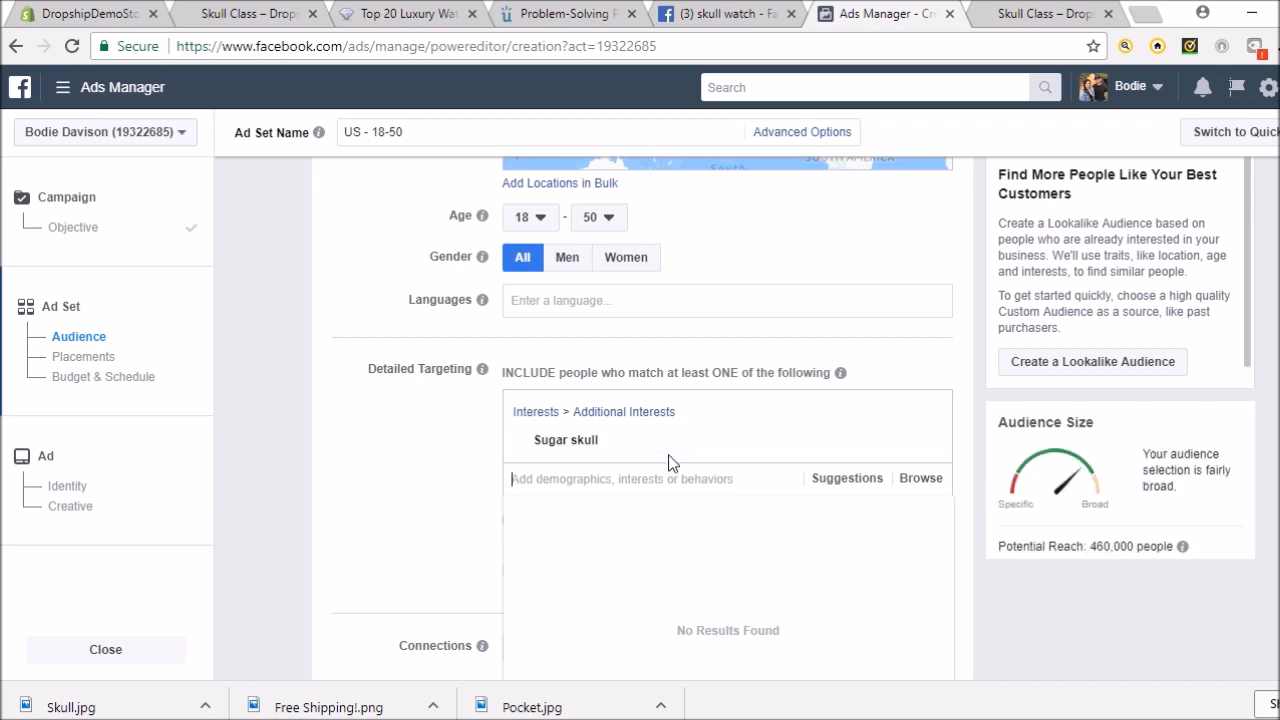
- Add the suggested interests Obsessed With Skulls, Skullgirls, Skull art, and Skull and Bones to the detailed targeting
left_click(849, 478)
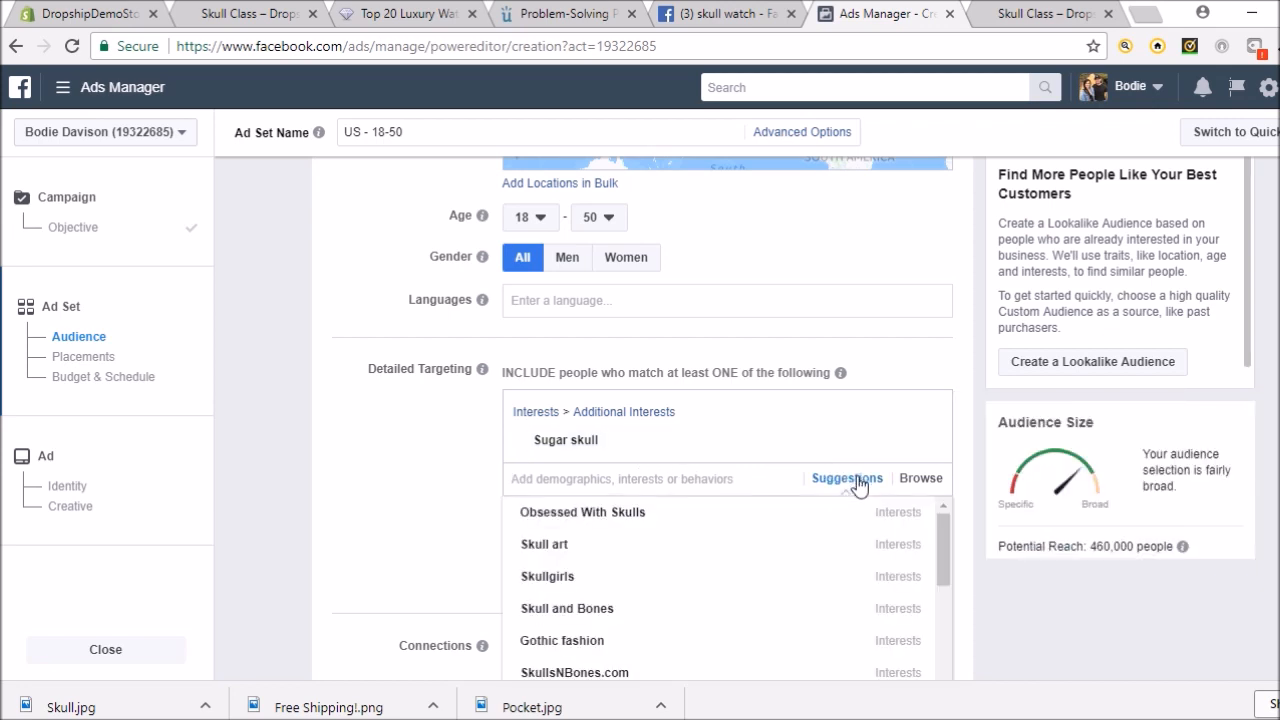
left_click(726, 519)
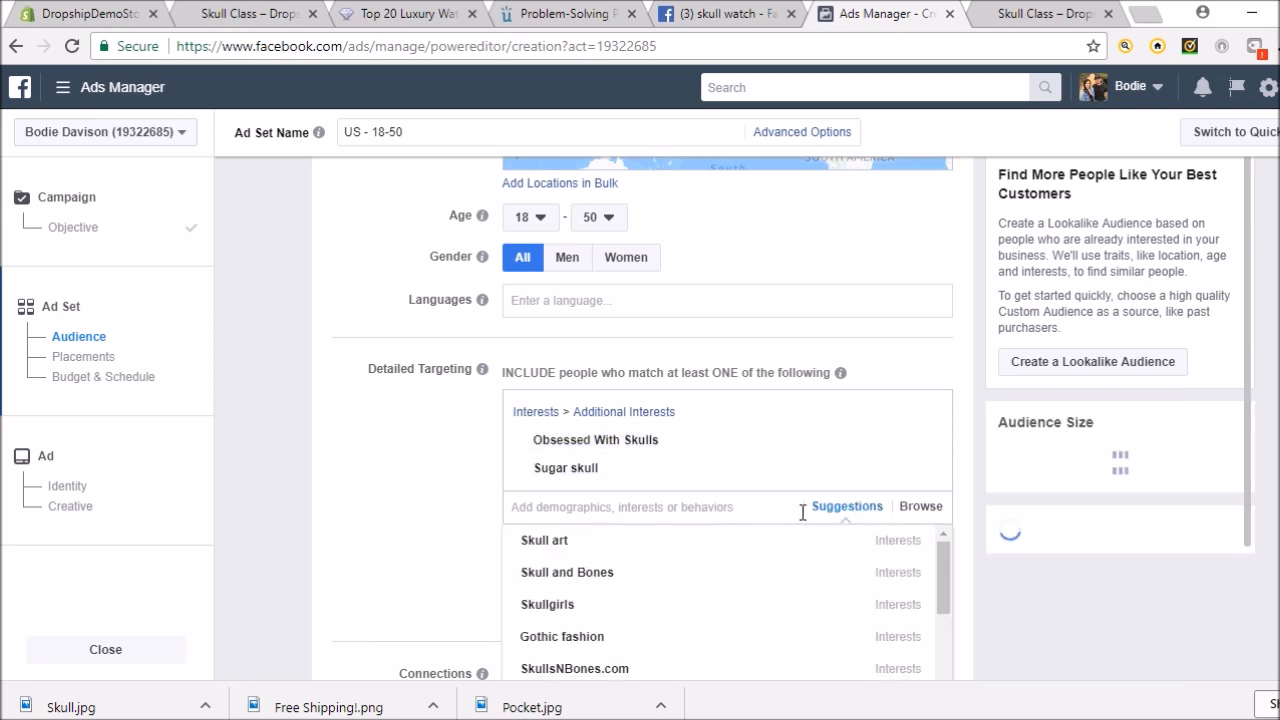
left_click(685, 616)
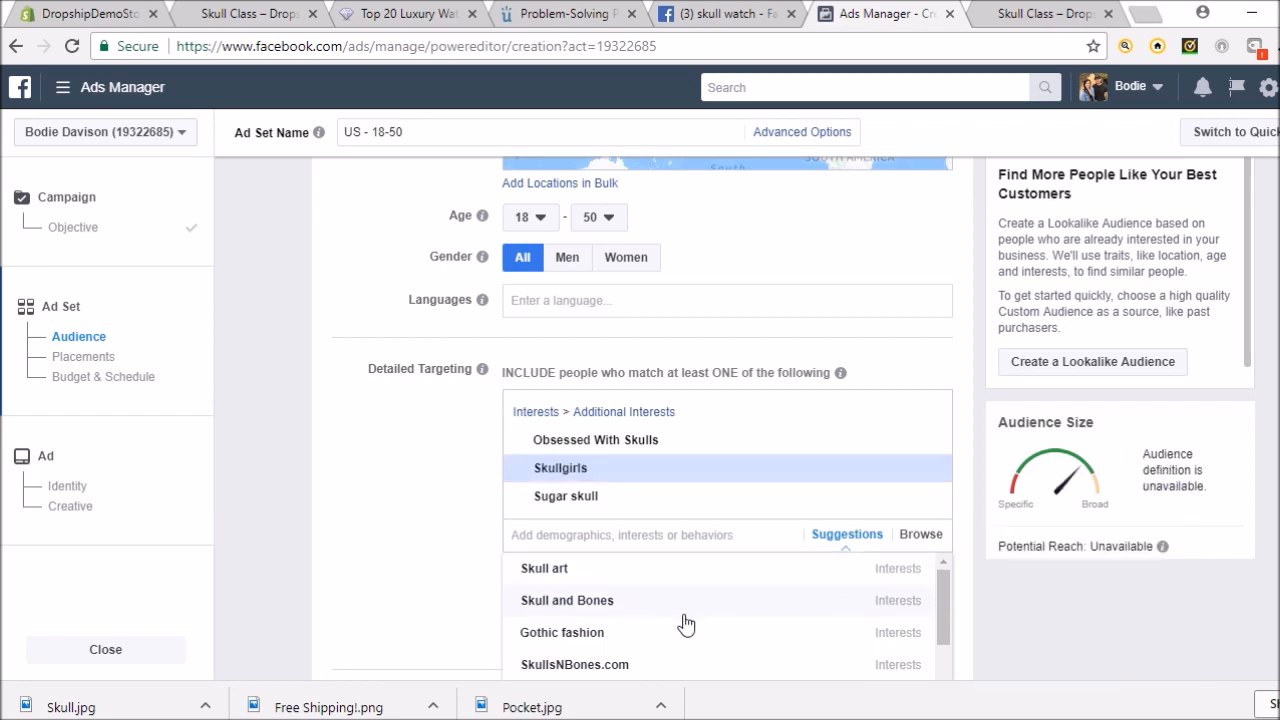
left_click(675, 568)
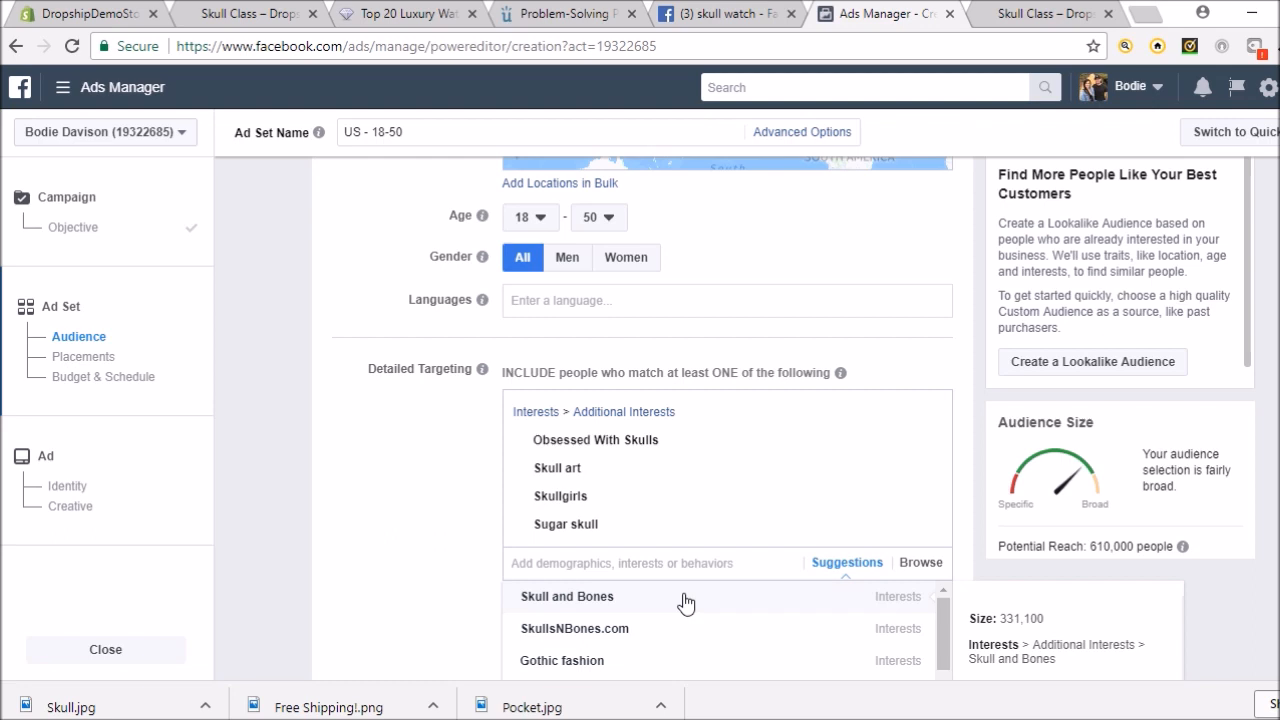
left_click(685, 601)
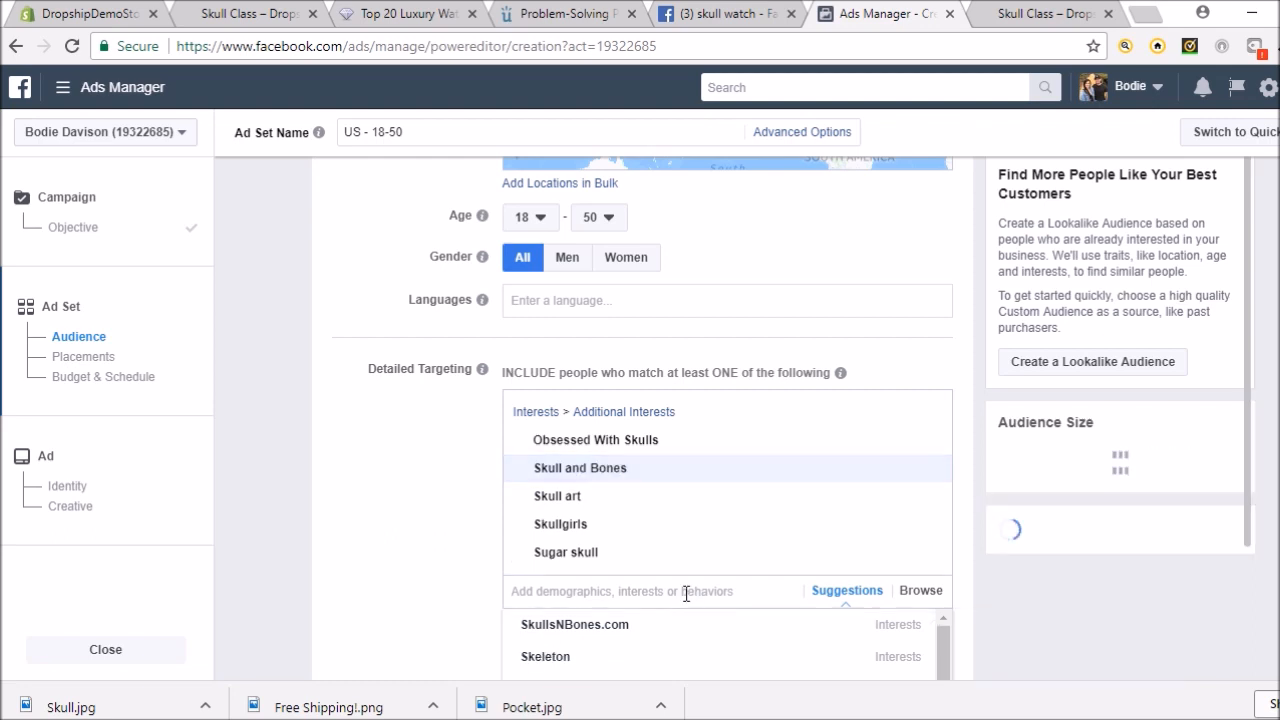
- Add the suggested interests SkullsNBones.com and Skullcandy to the audience's detailed targeting
scroll(425, 515, "down", 2)
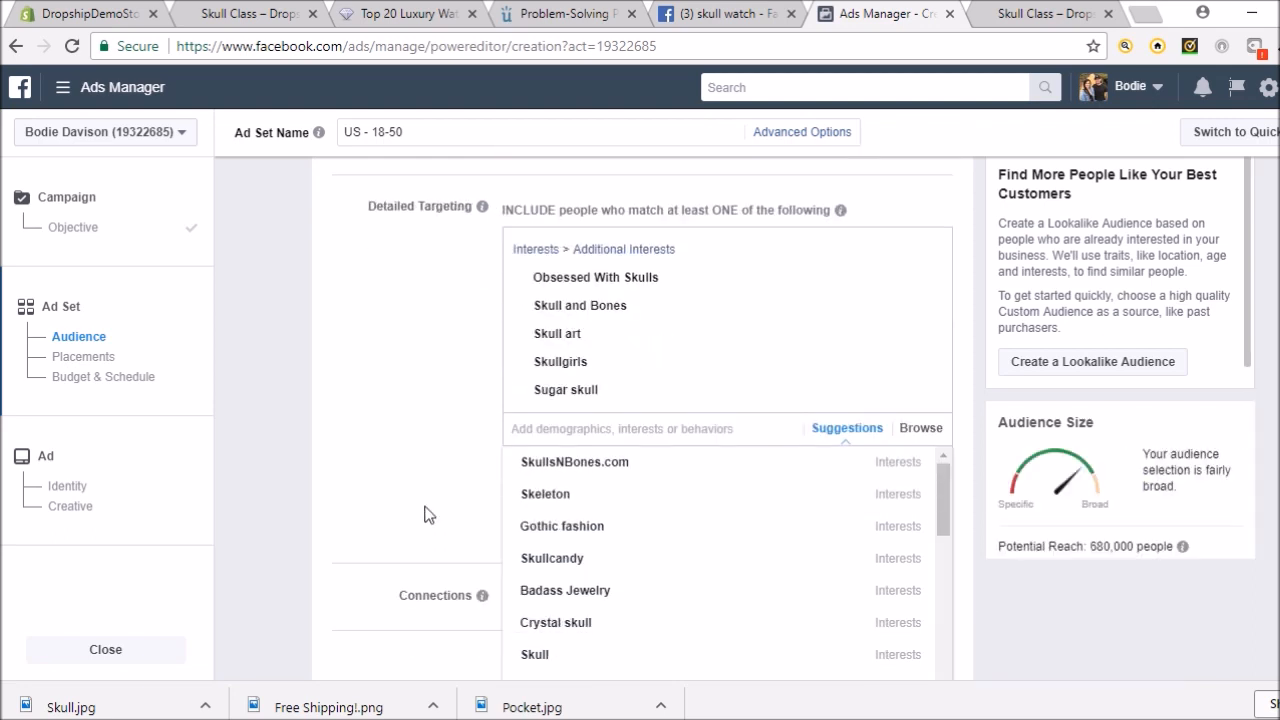
scroll(425, 514, "up", 1)
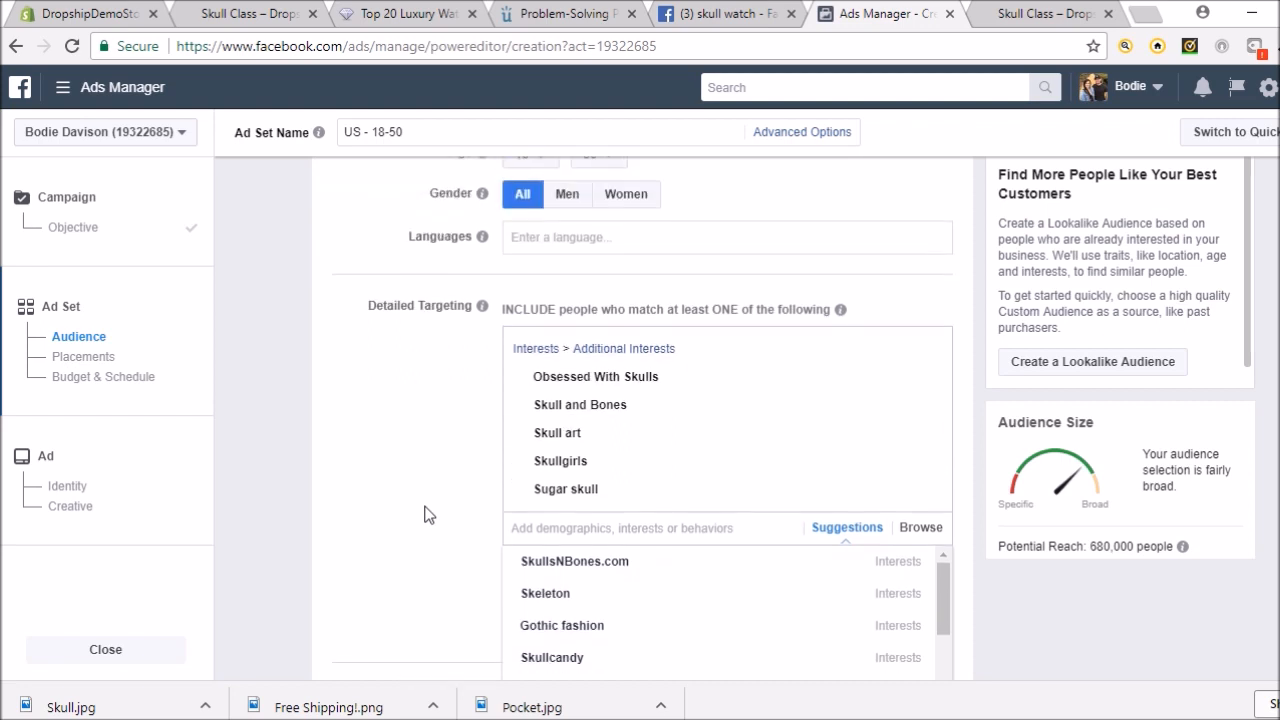
mouse_move(689, 546)
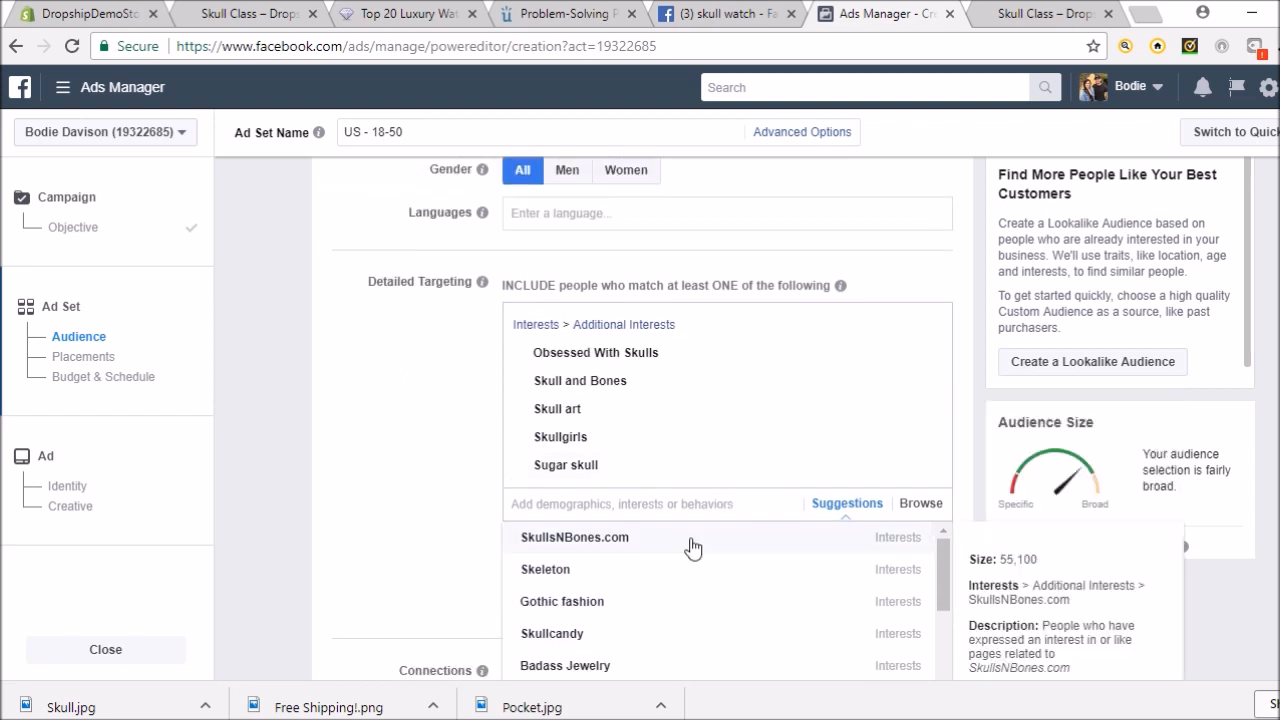
left_click(689, 546)
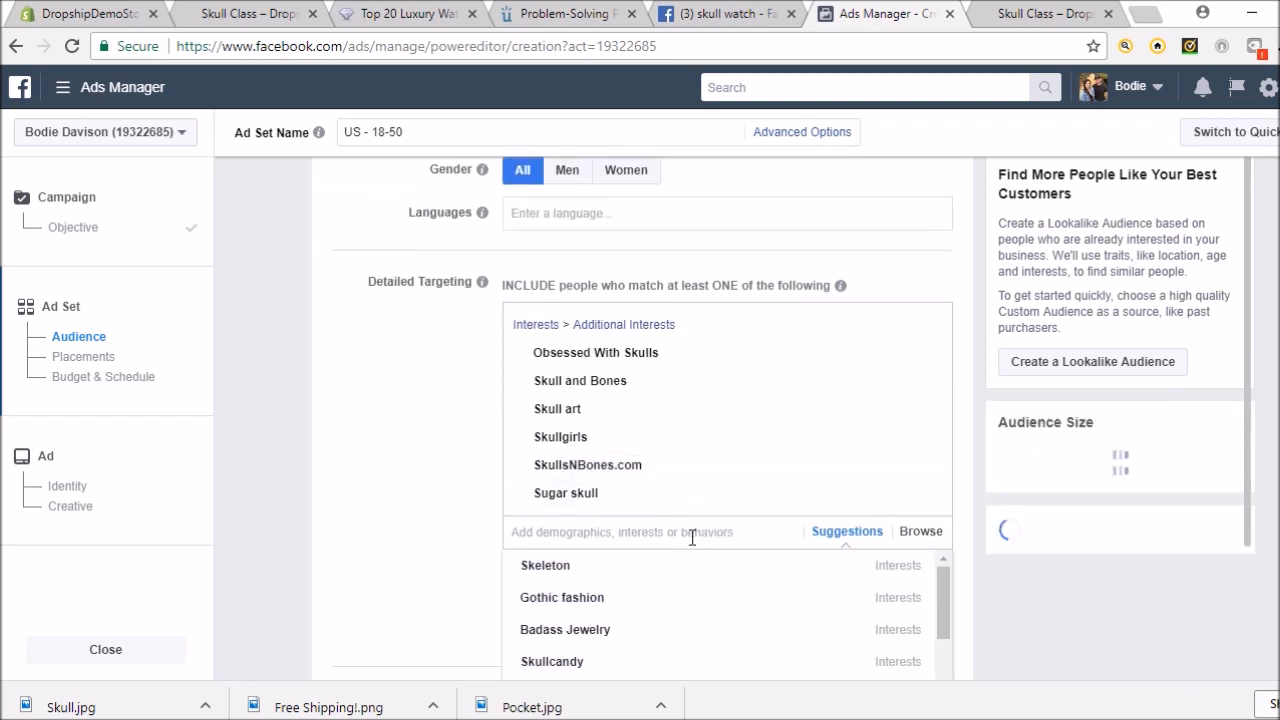
mouse_move(666, 566)
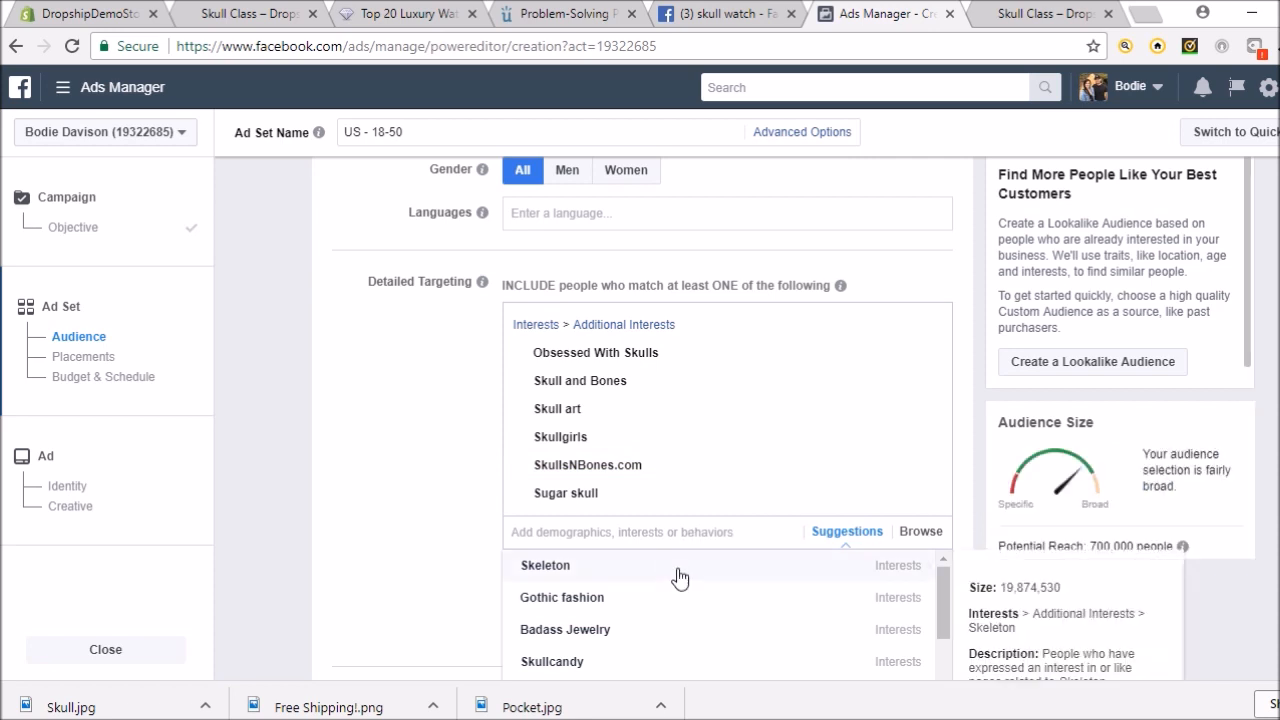
scroll(677, 611, "down", 3)
scroll(679, 613, "up", 2)
mouse_move(679, 614)
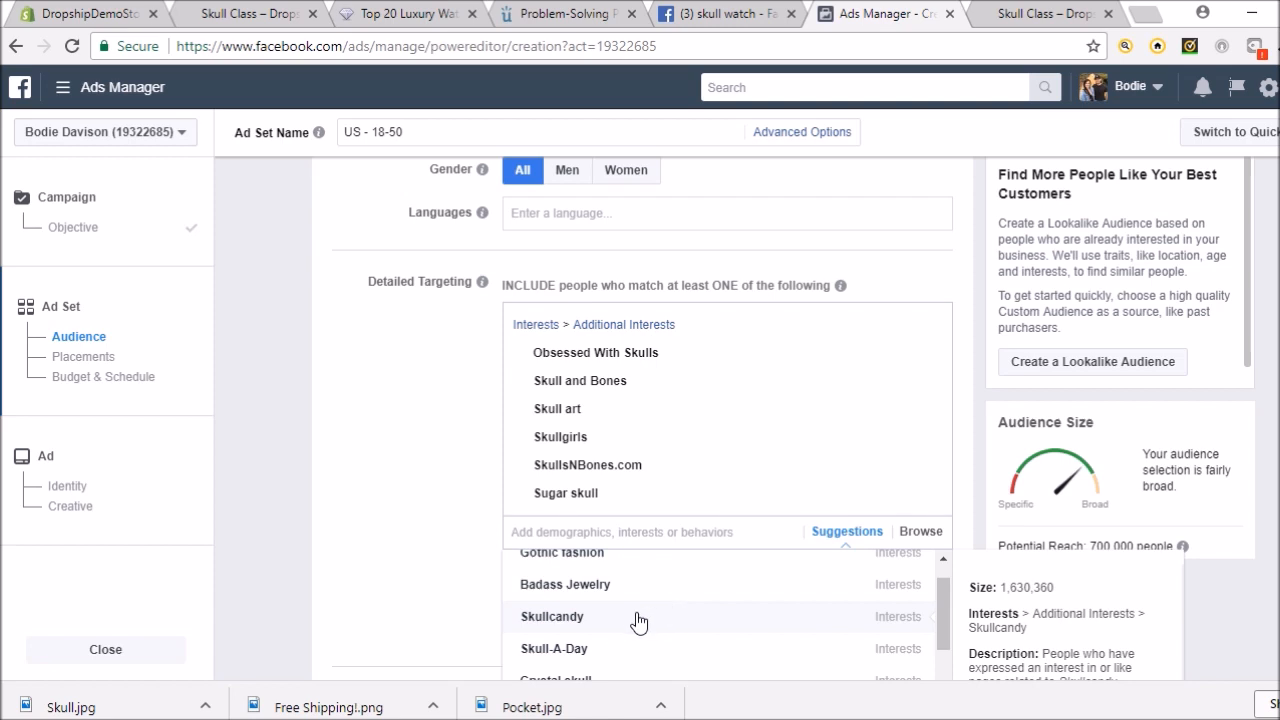
left_click(638, 622)
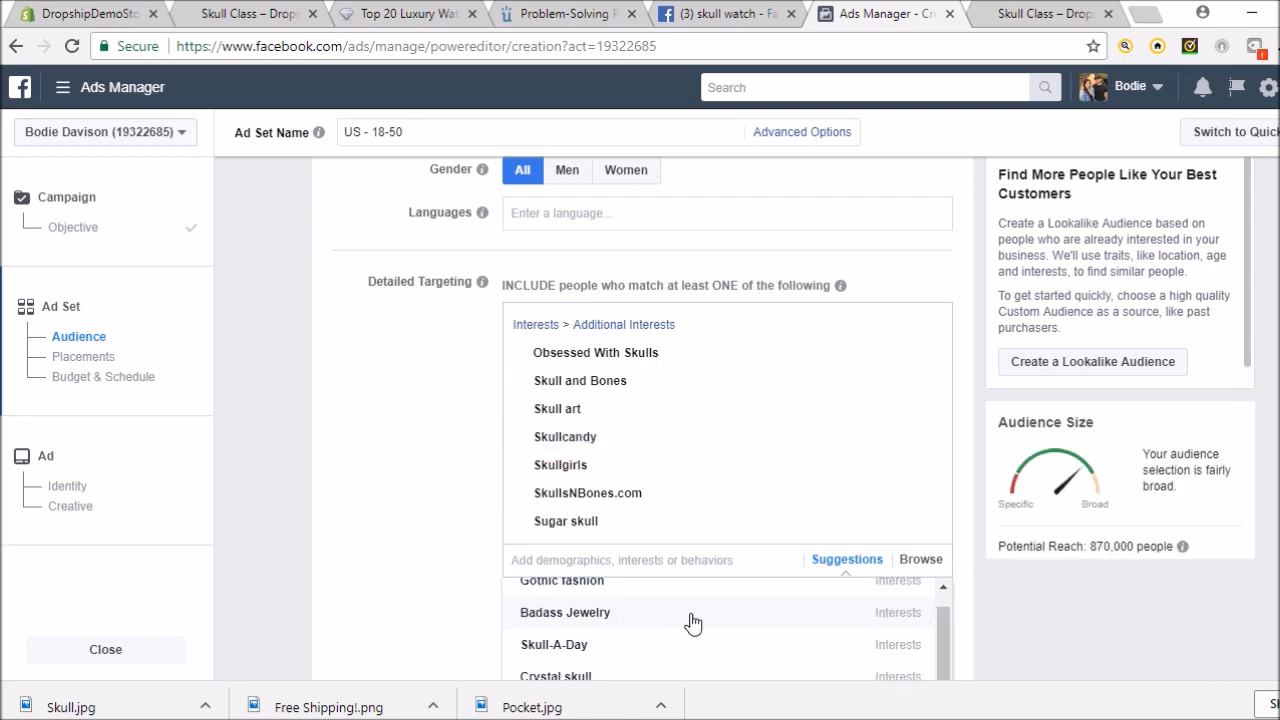
- Include the suggested Crystal skull interest in the detailed targeting
scroll(728, 652, "down", 1)
scroll(732, 650, "down", 2)
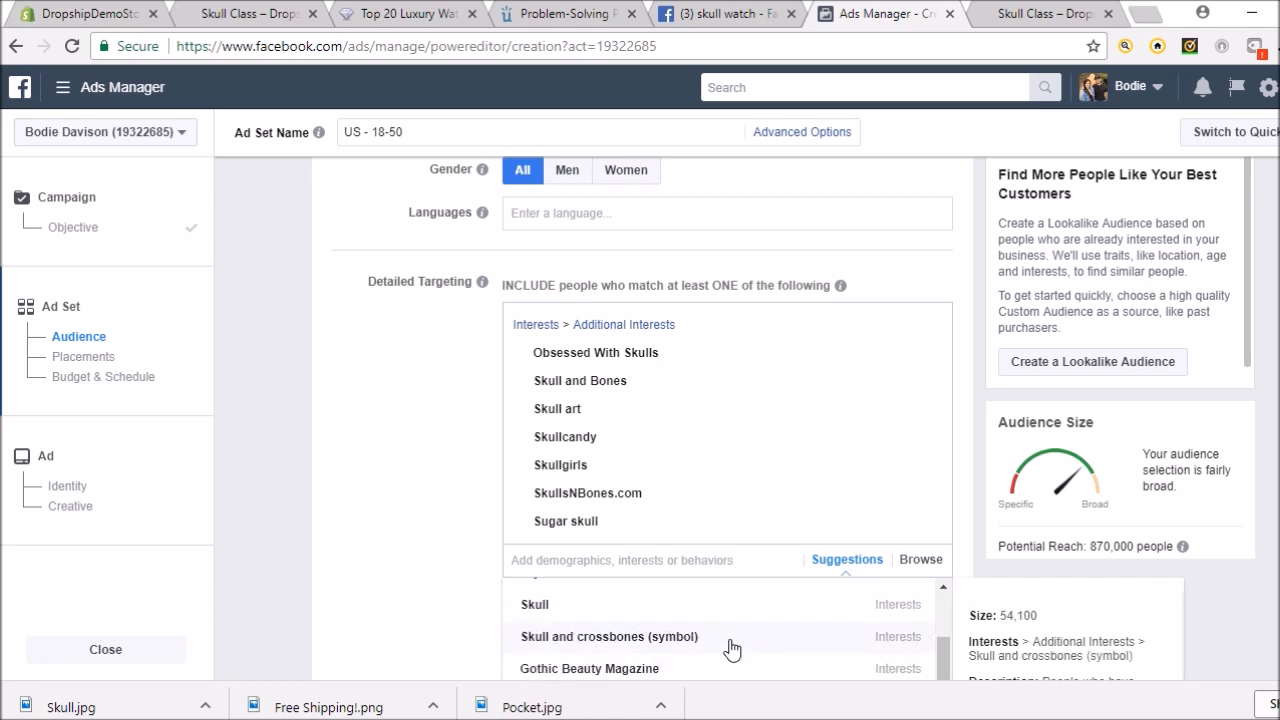
scroll(732, 650, "up", 2)
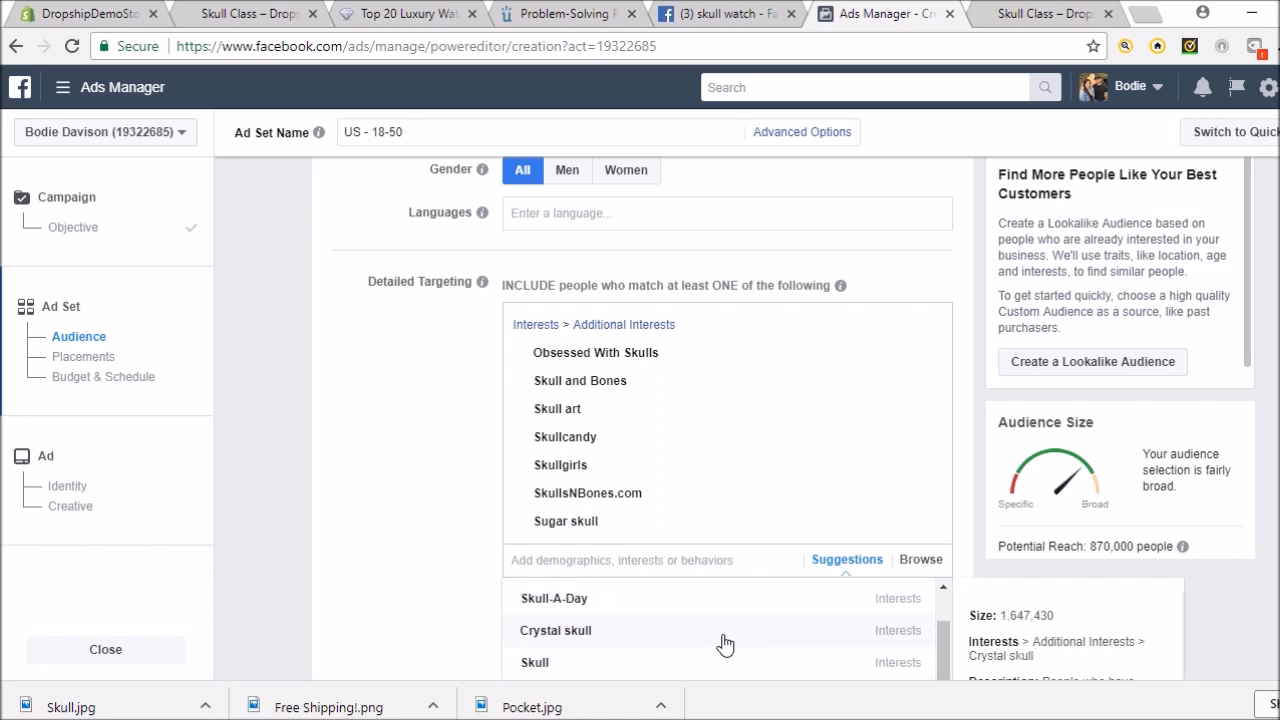
left_click(725, 643)
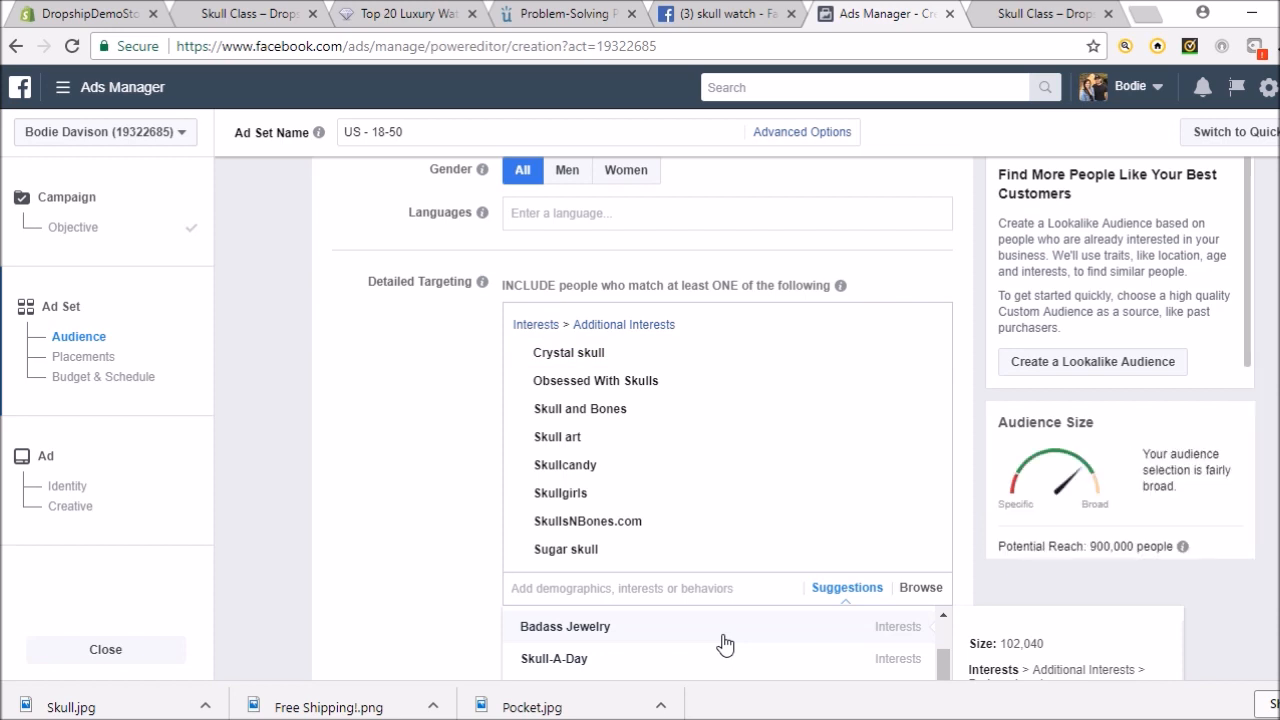
- Try the broad suggested interest Skull in the detailed targeting and remove it again
scroll(766, 640, "down", 2)
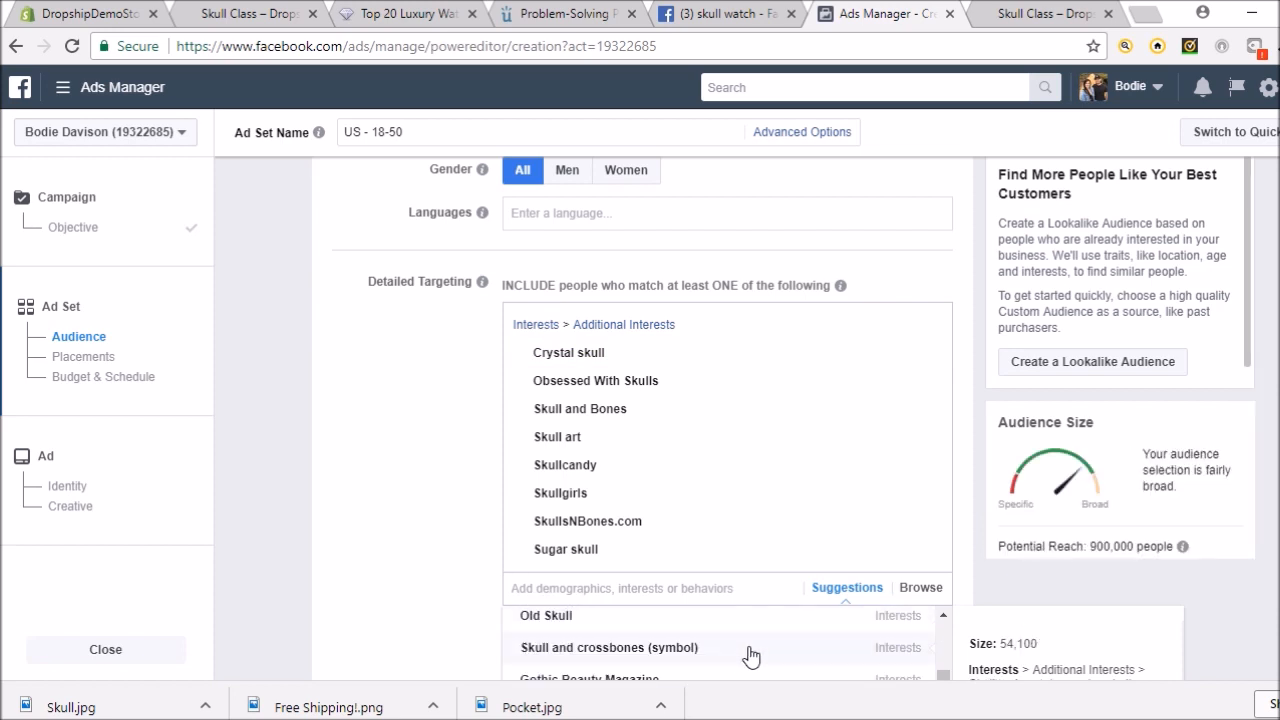
scroll(429, 531, "down", 2)
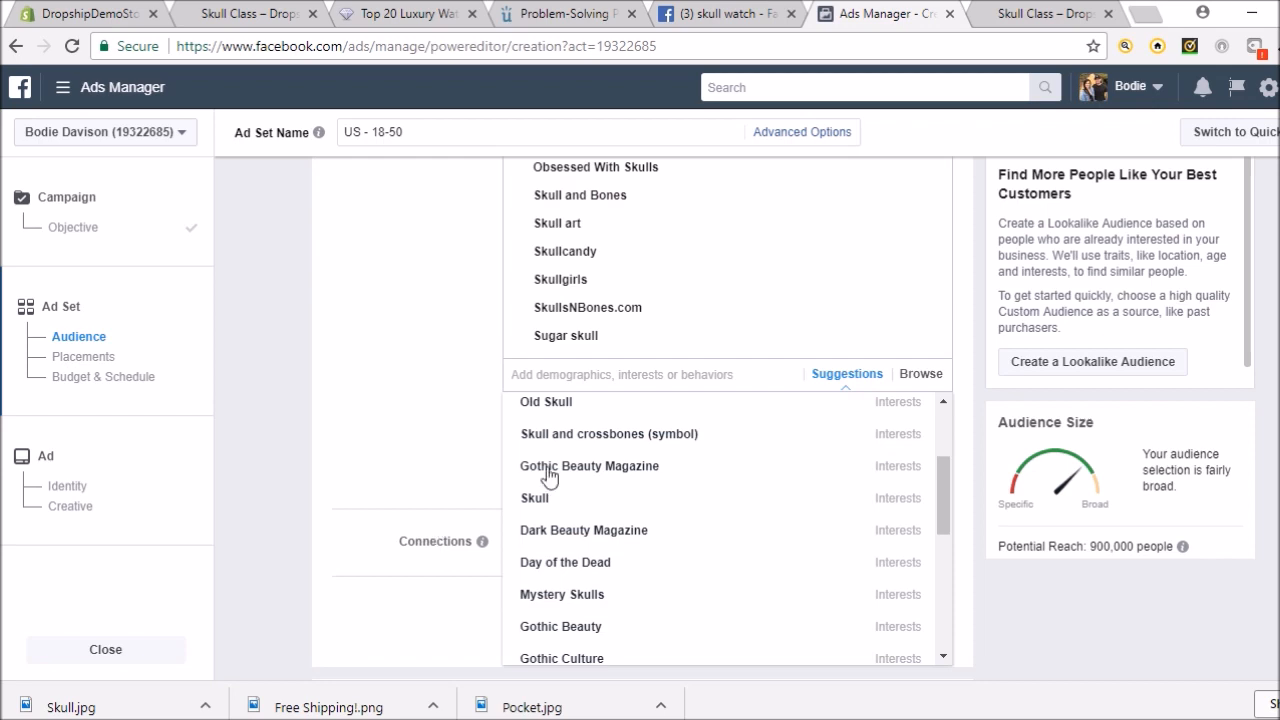
left_click(724, 500)
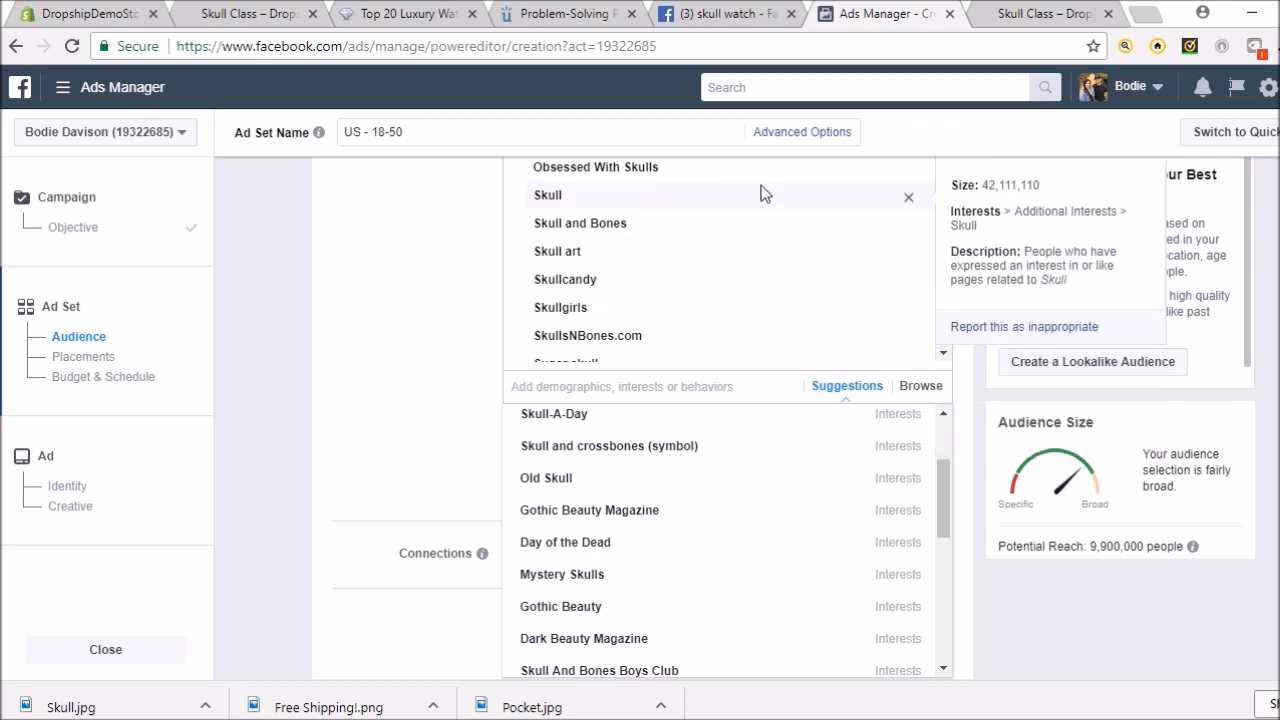
left_click(910, 202)
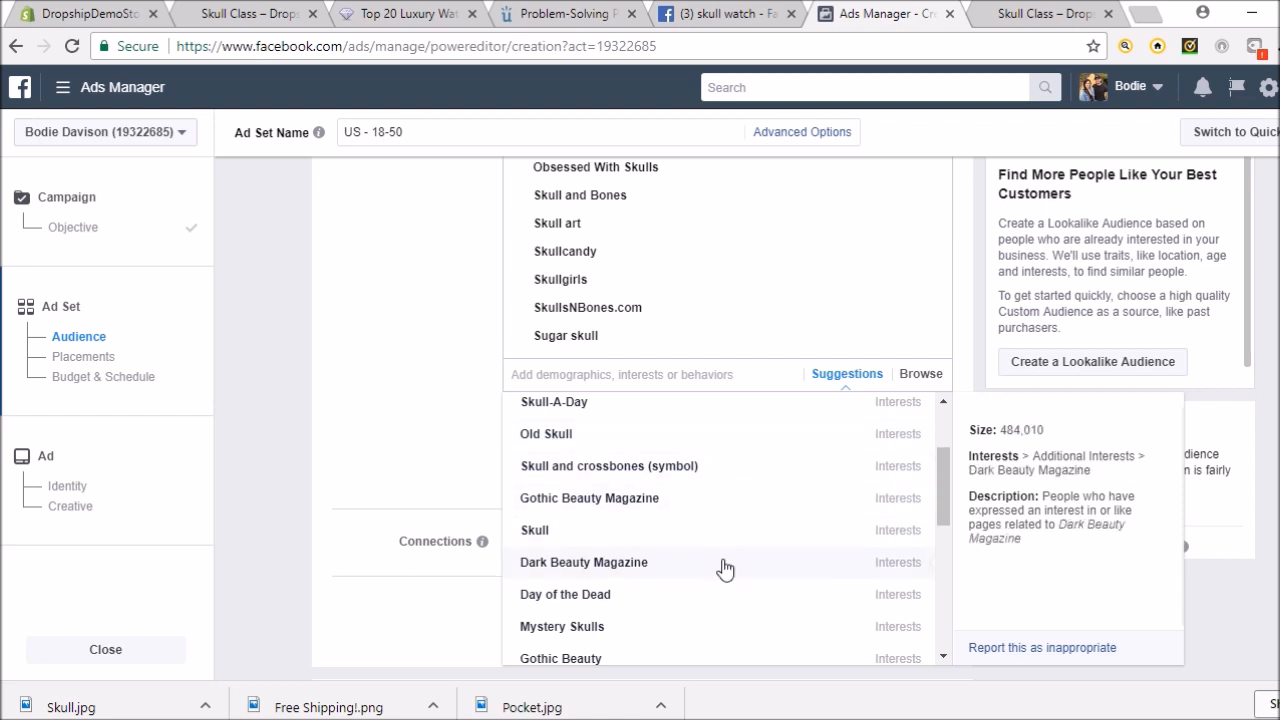
- Add the suggested Day of the Dead interest to the detailed targeting and close the suggestions
scroll(720, 566, "down", 2)
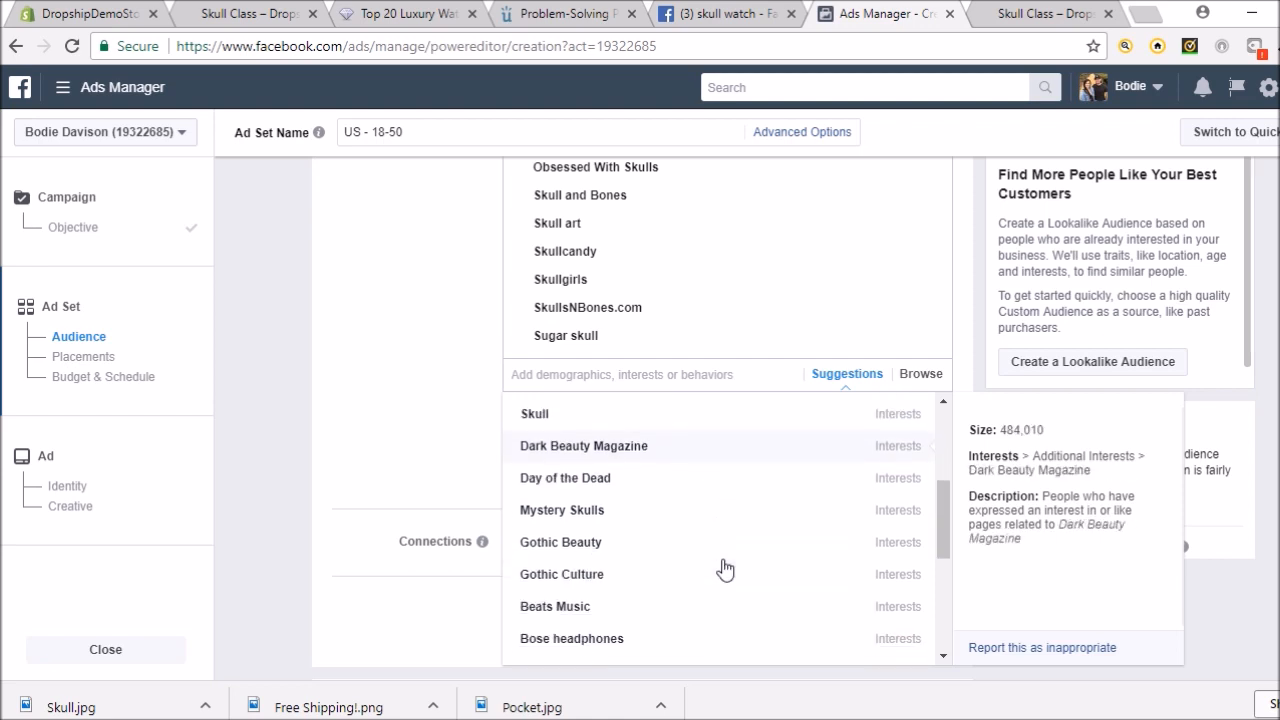
left_click(720, 487)
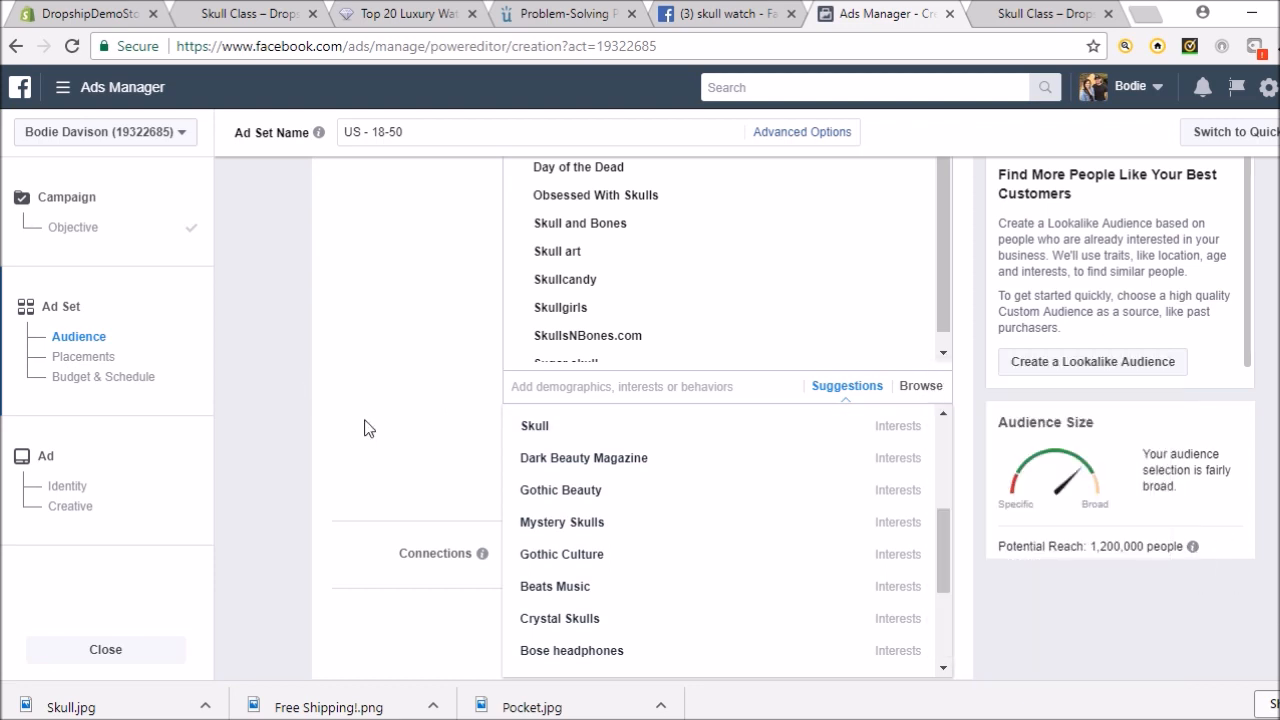
left_click(420, 444)
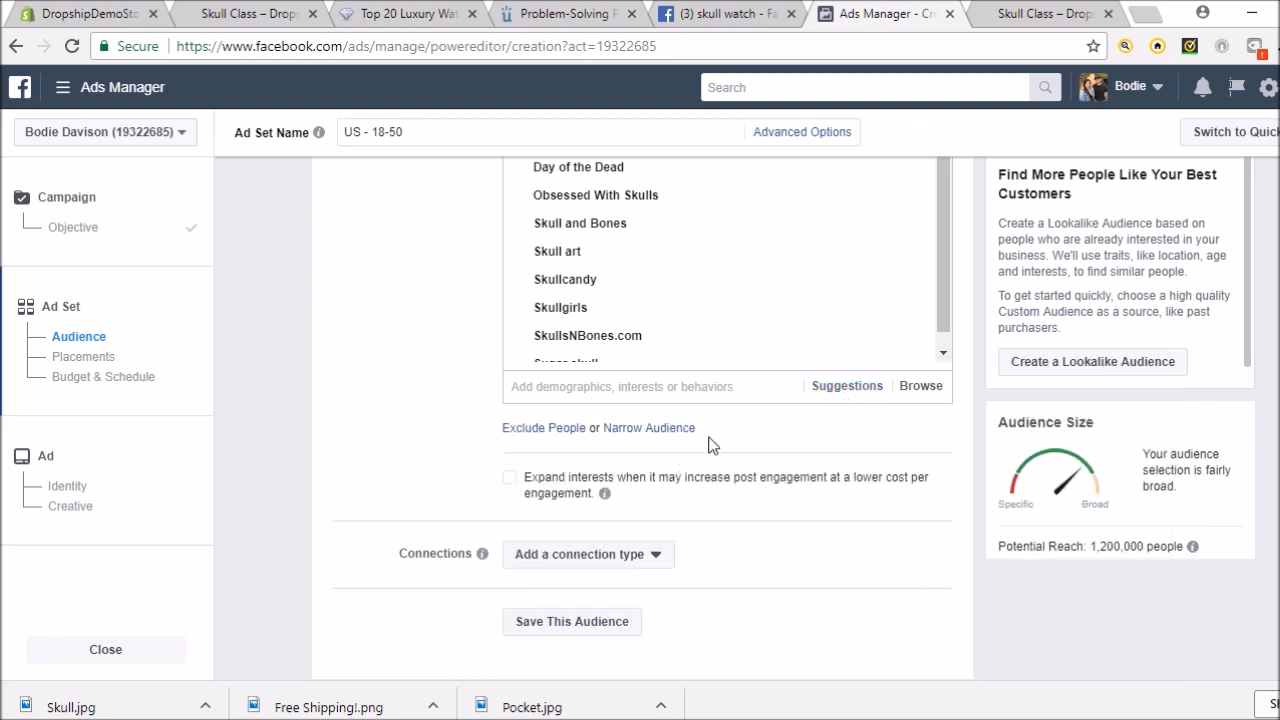
- Narrow the audience to people who must also match the guess watches interest
left_click(666, 430)
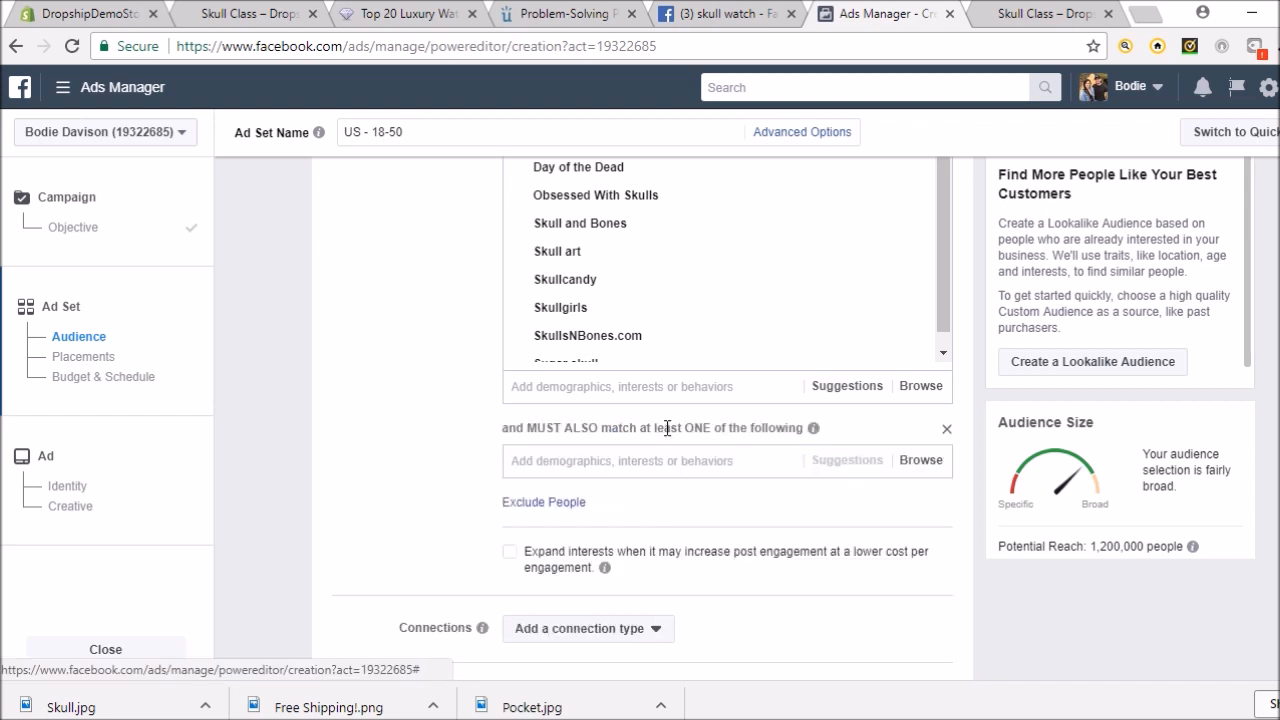
left_click(587, 459)
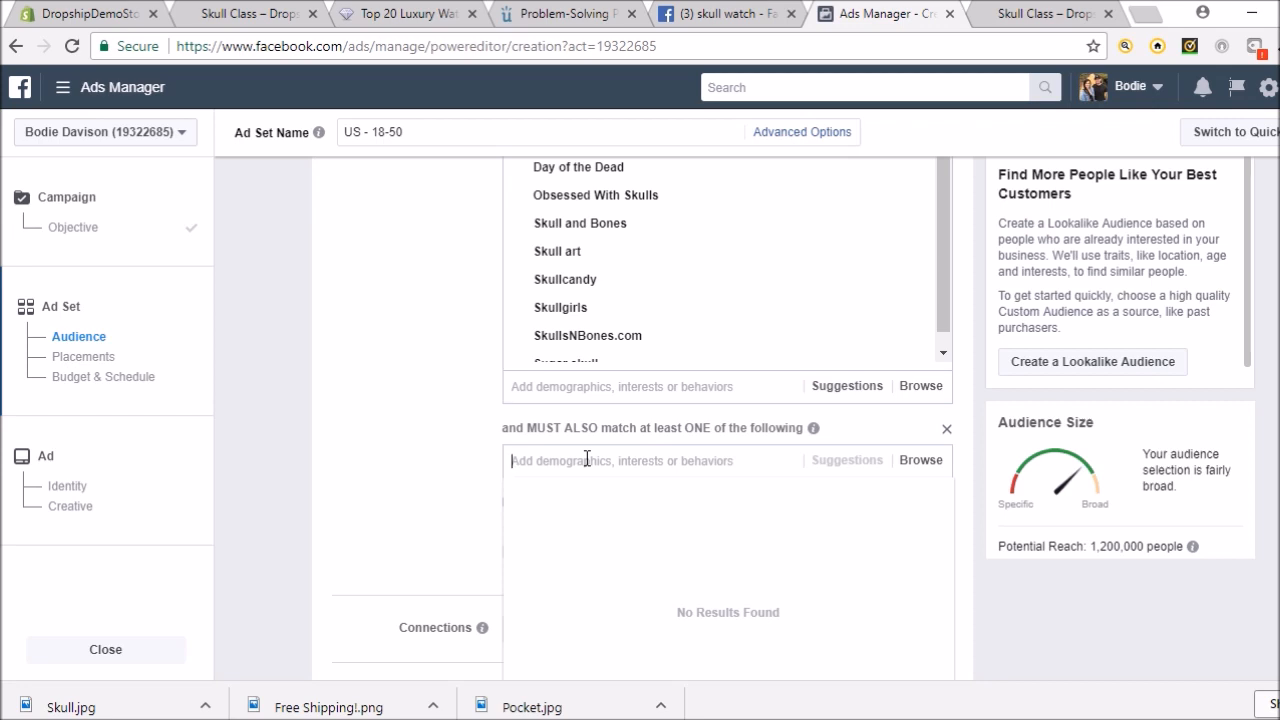
type("guess")
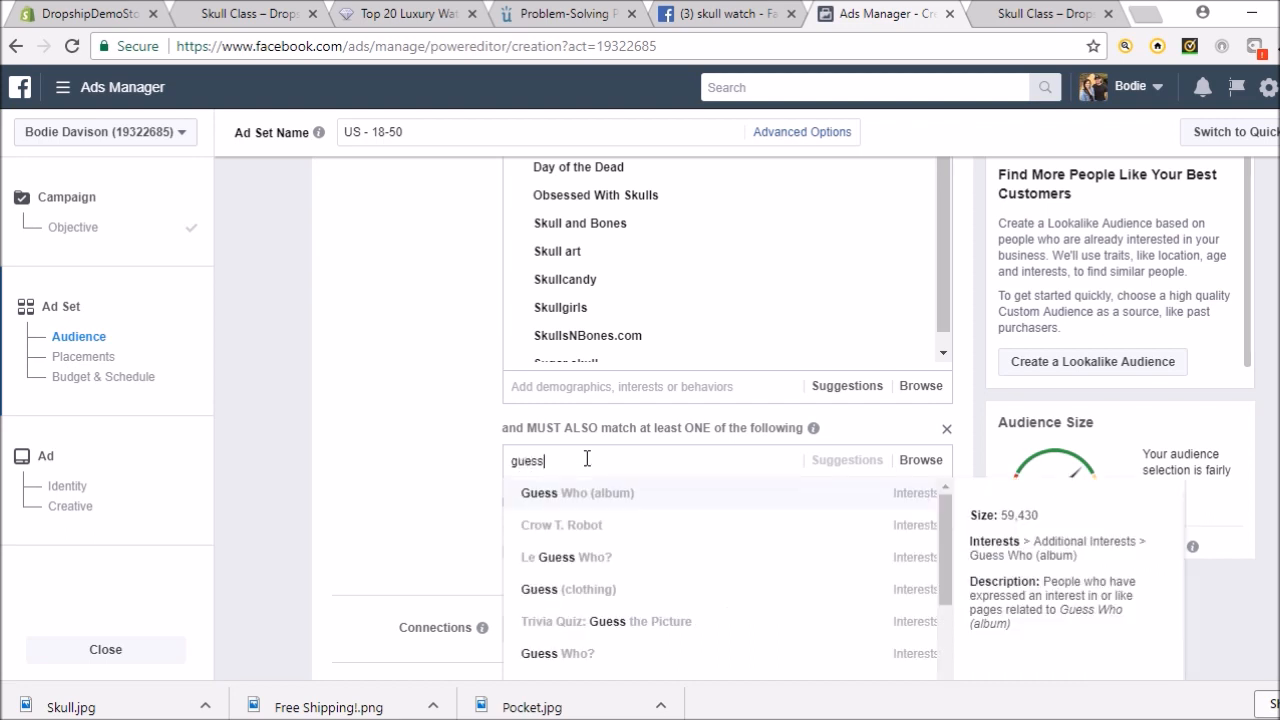
type(" watches")
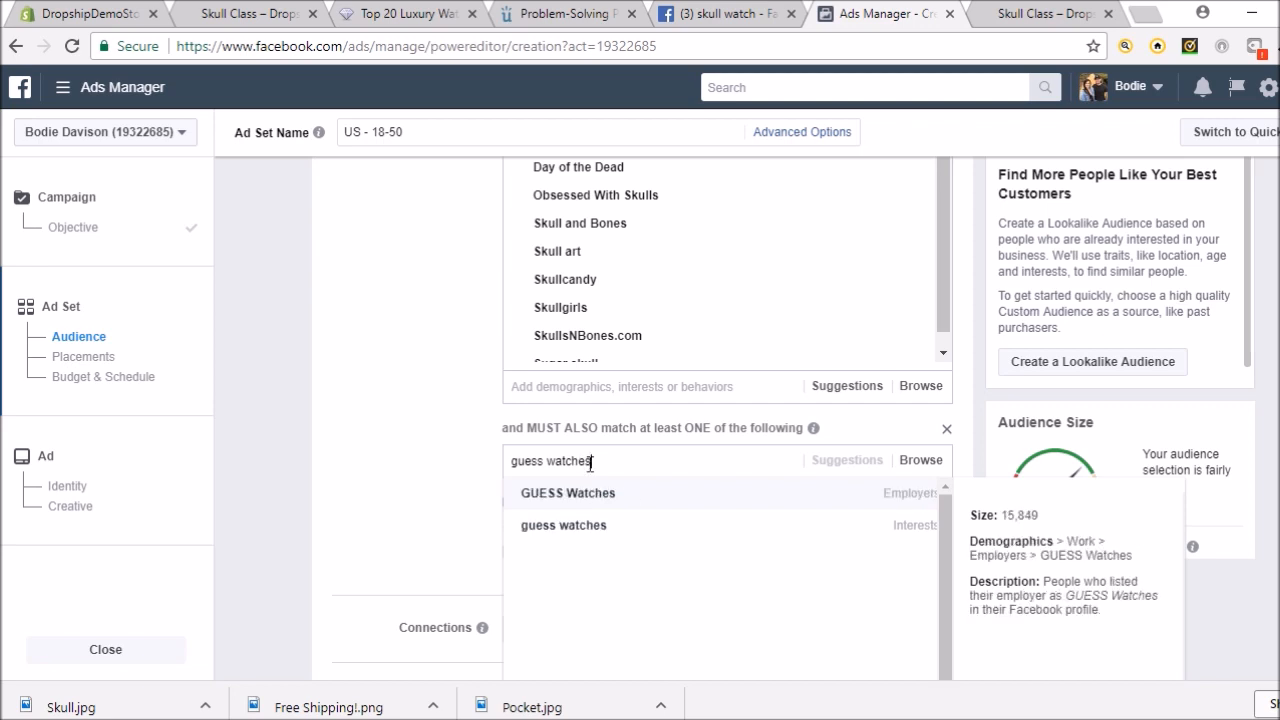
left_click(662, 533)
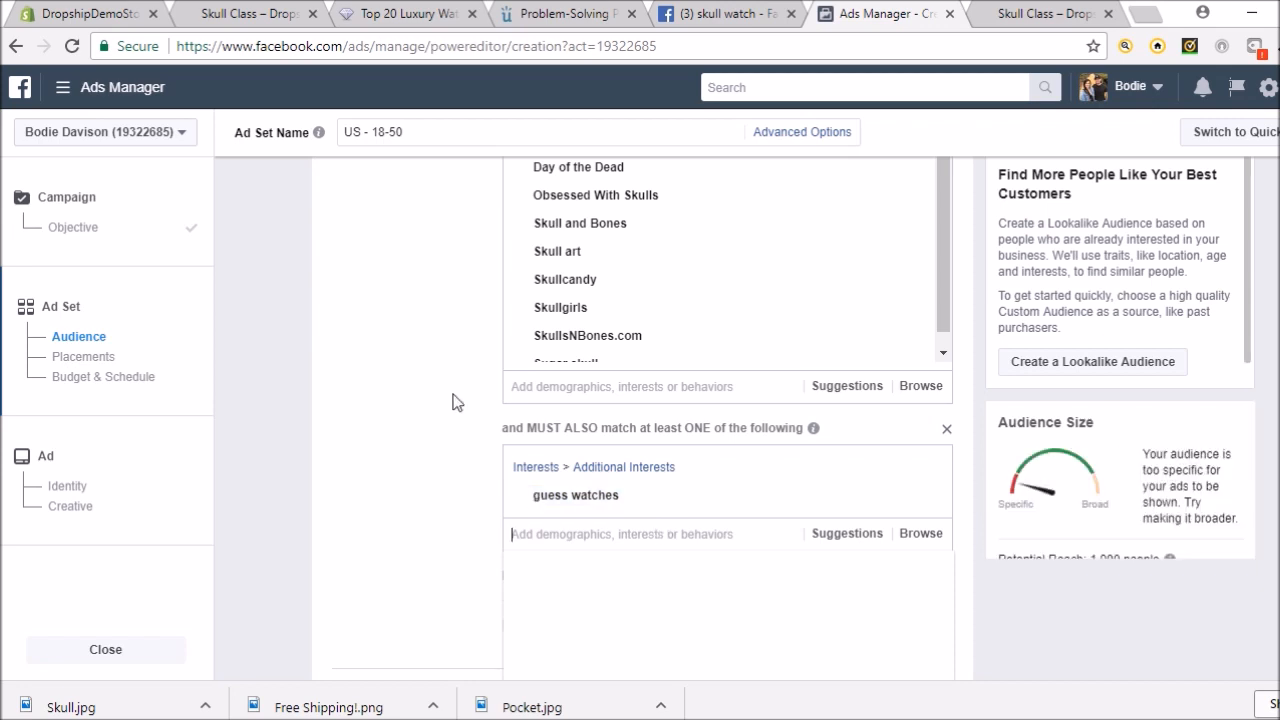
- Replace guess watches with the MVMT Watches interest in the must-also-match condition
scroll(461, 416, "down", 1)
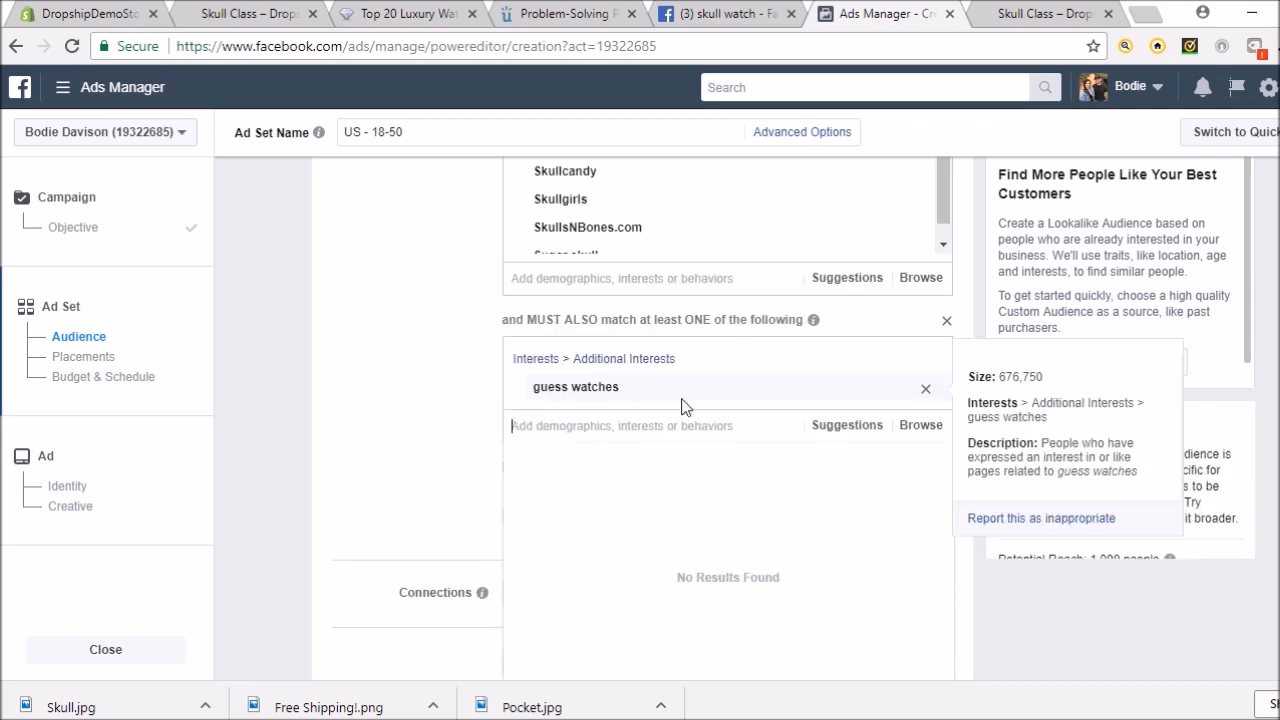
scroll(1200, 557, "down", 1)
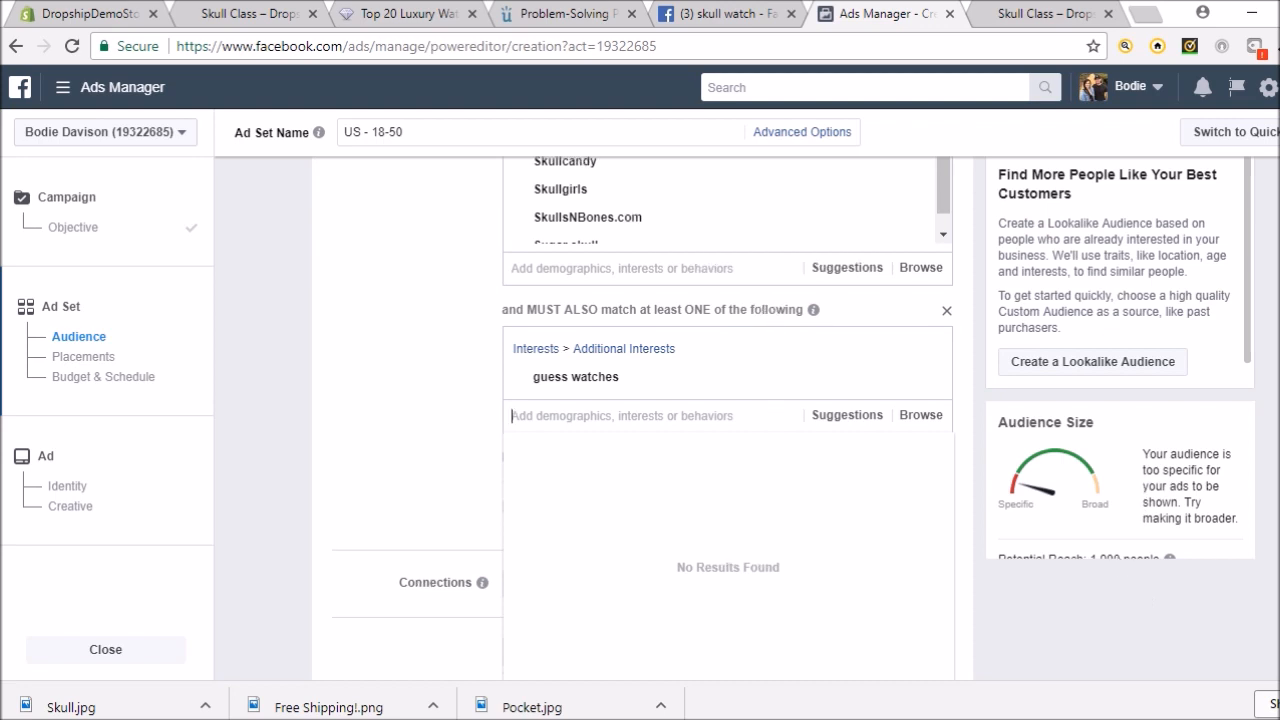
scroll(640, 400, "up", 1)
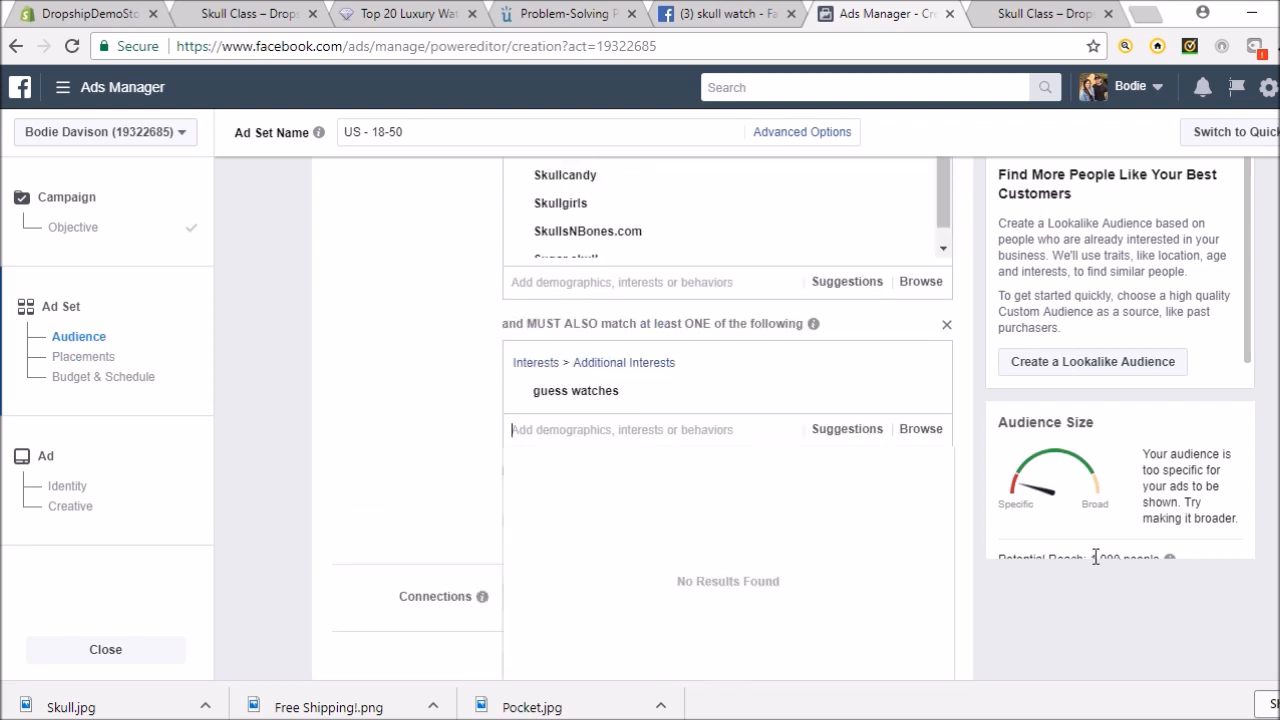
mouse_move(638, 384)
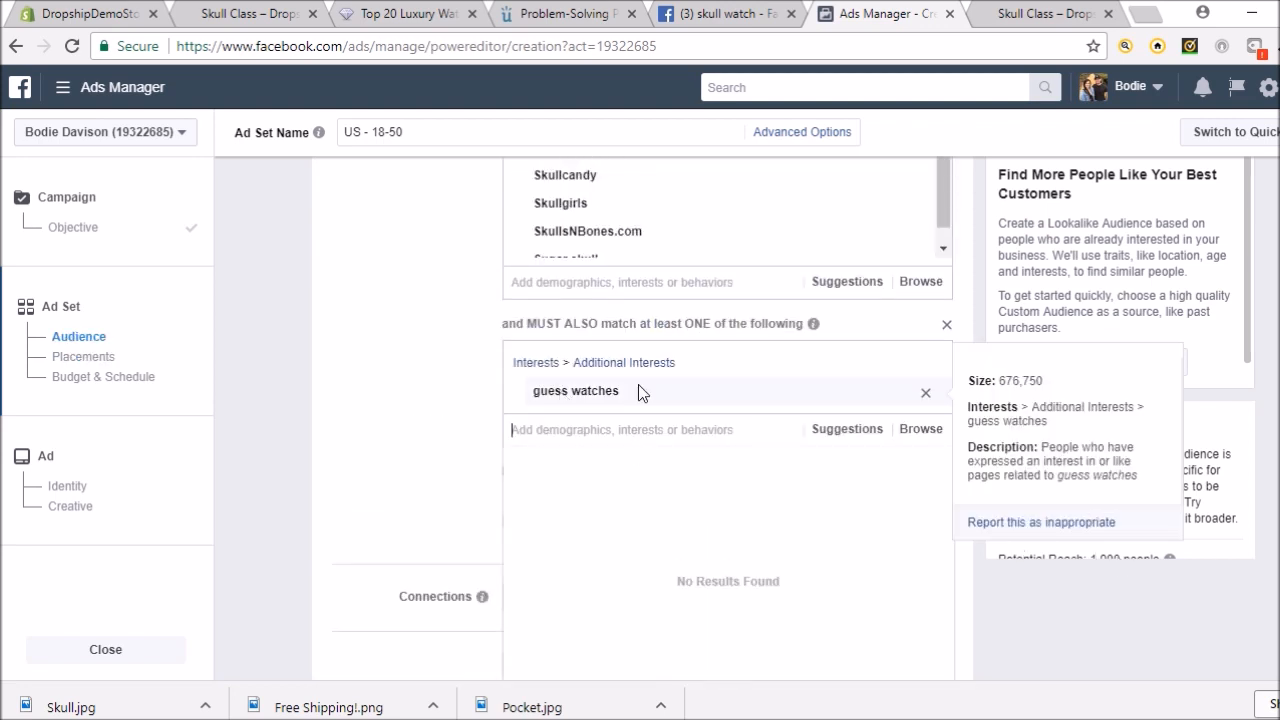
left_click(926, 395)
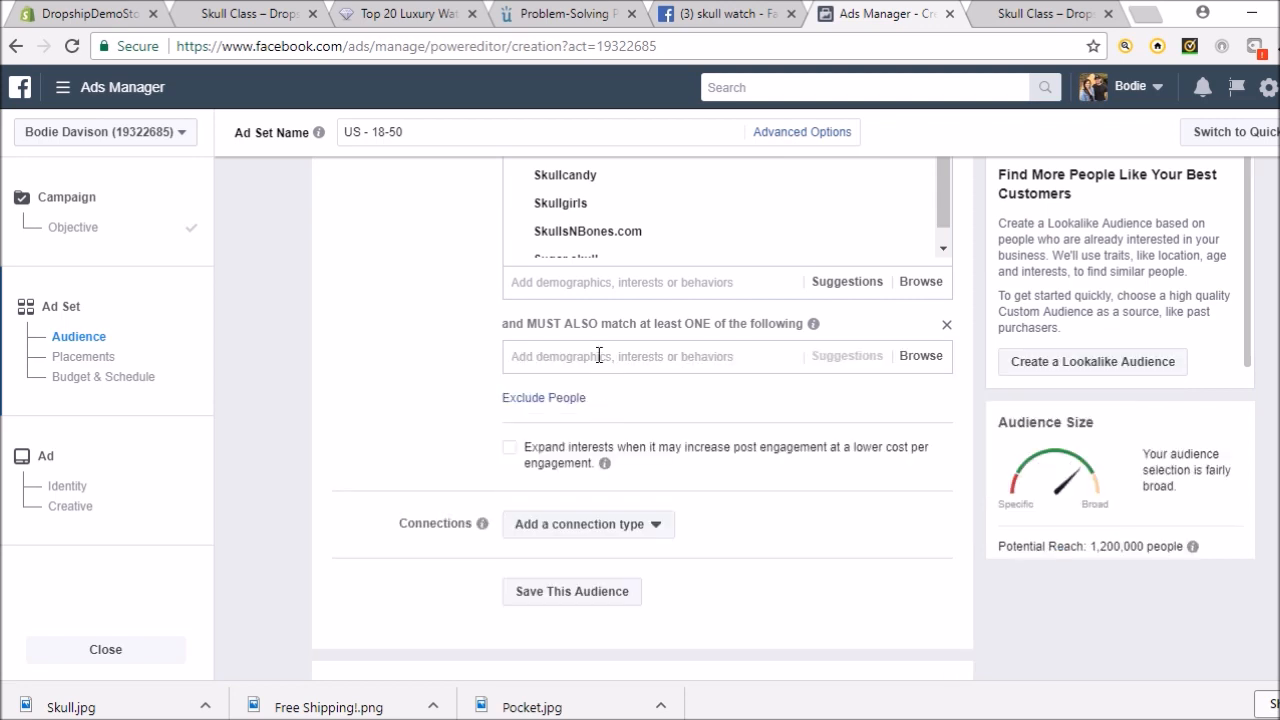
left_click(599, 360)
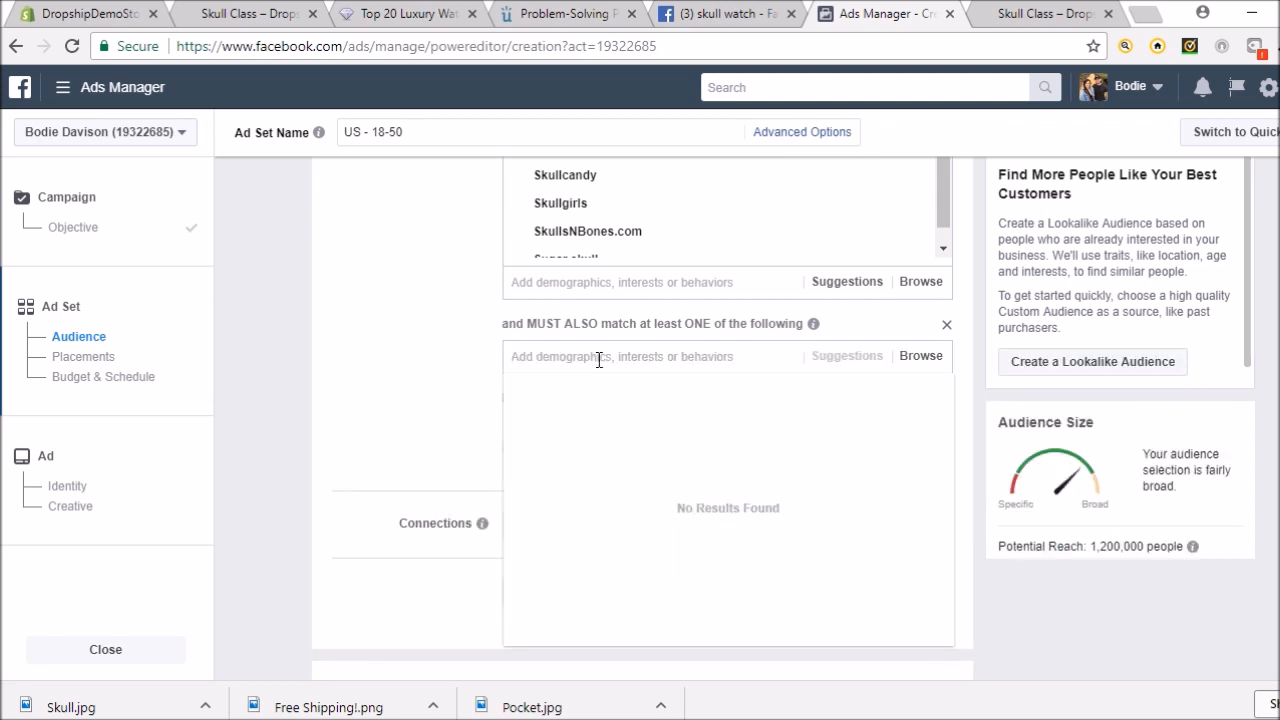
type("mvmt")
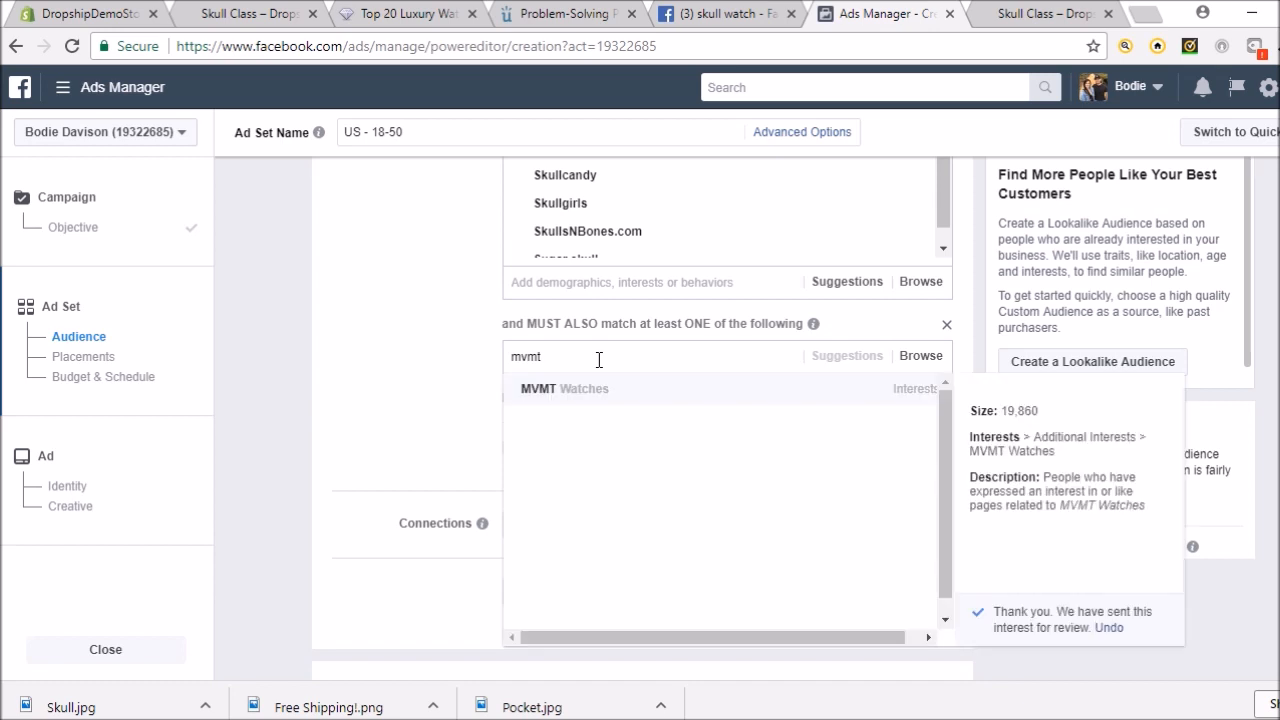
left_click(665, 393)
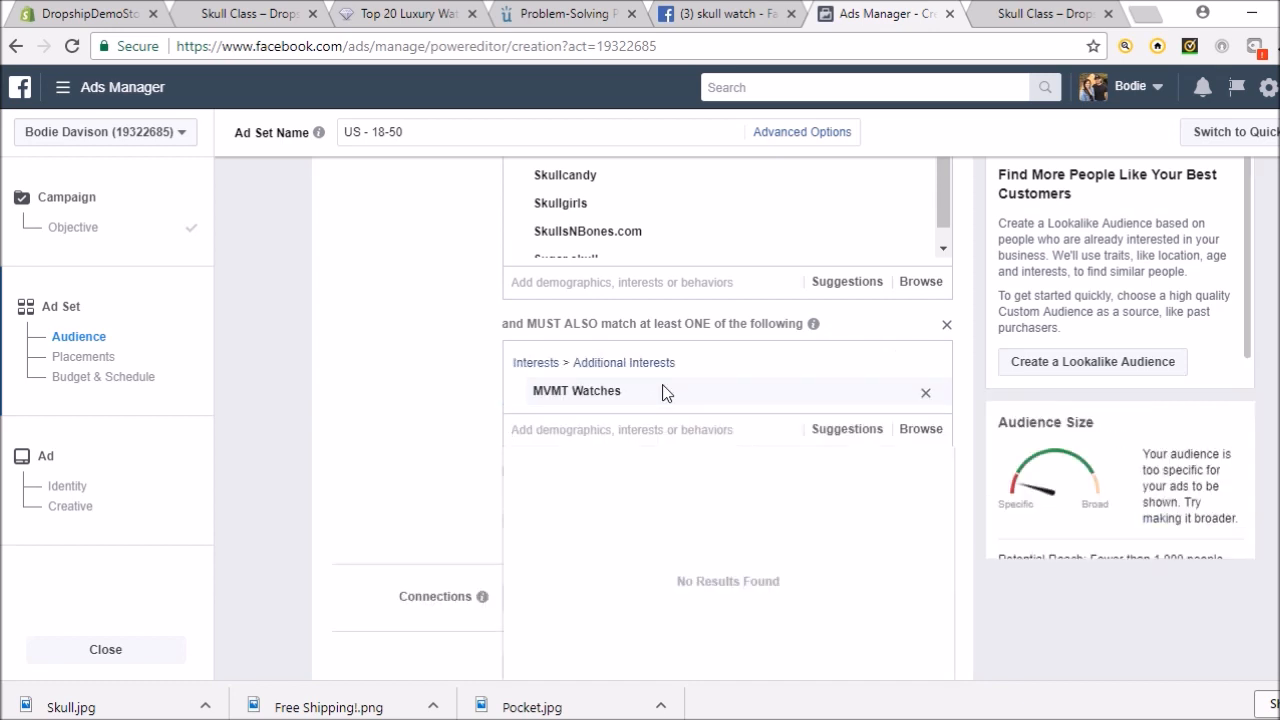
- Try the Rolex interest instead of MVMT Watches in the must-also-match condition and remove it again
left_click(926, 395)
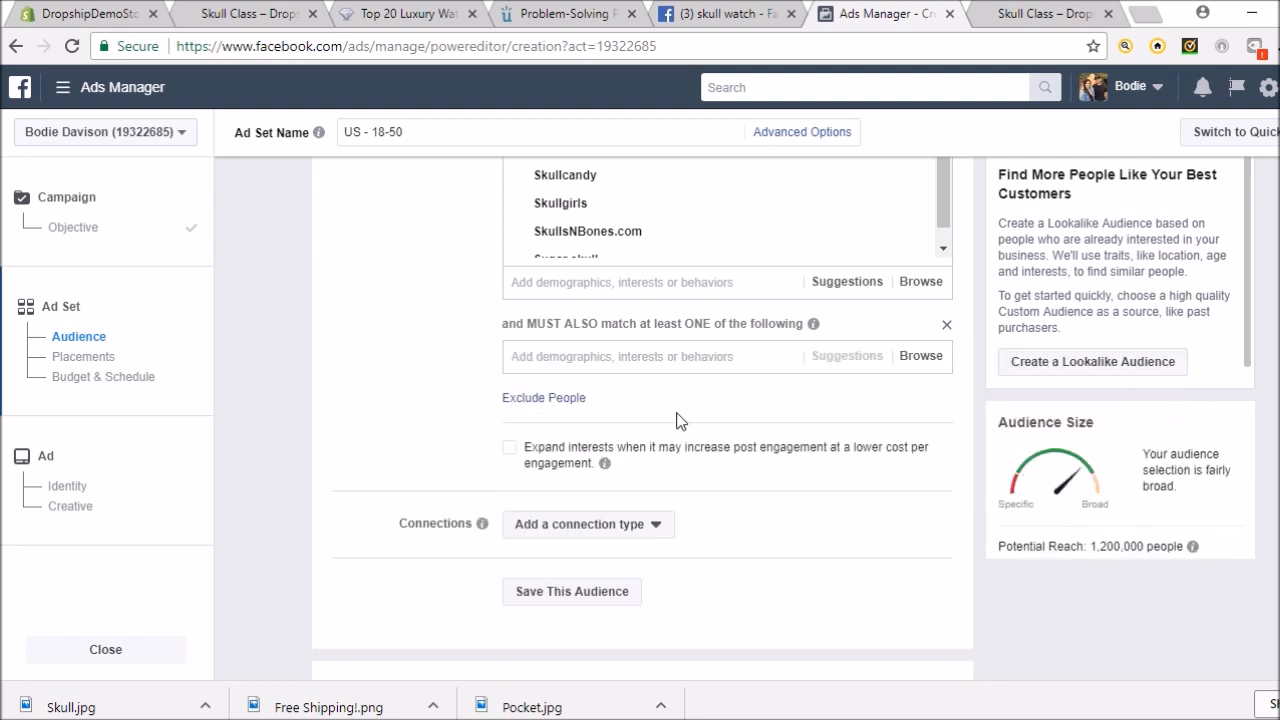
left_click(643, 358)
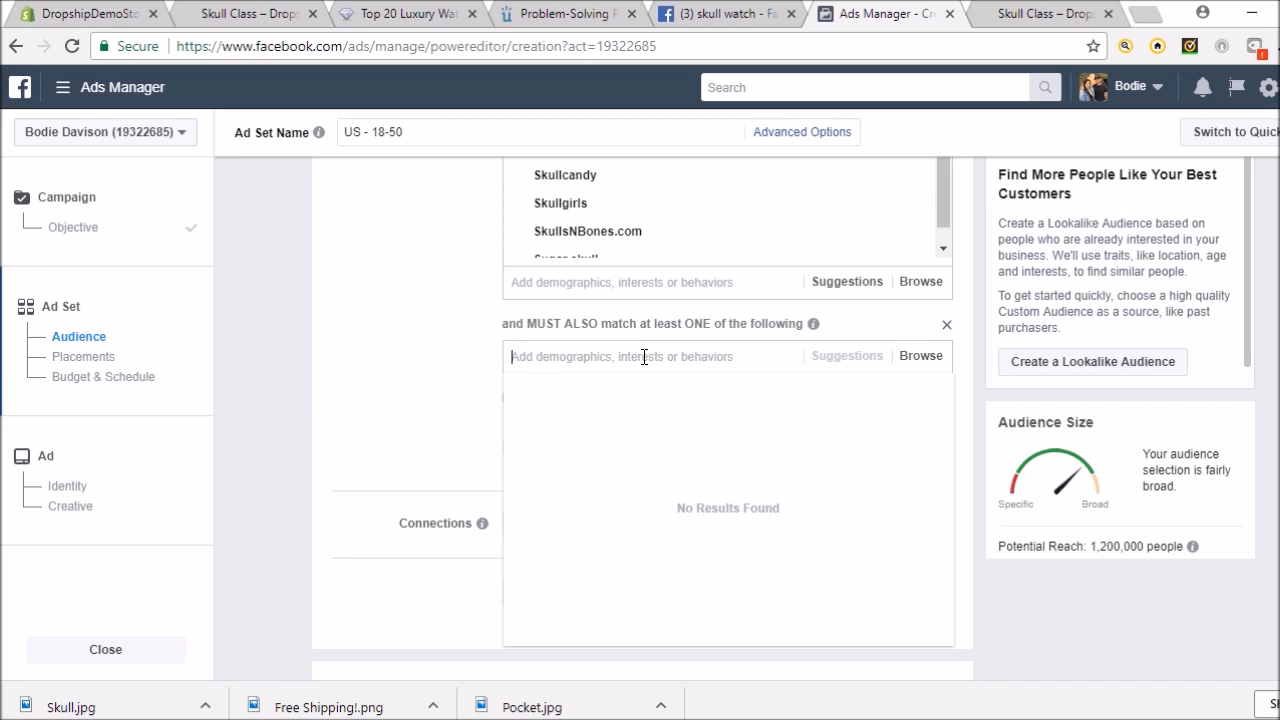
type("rolex")
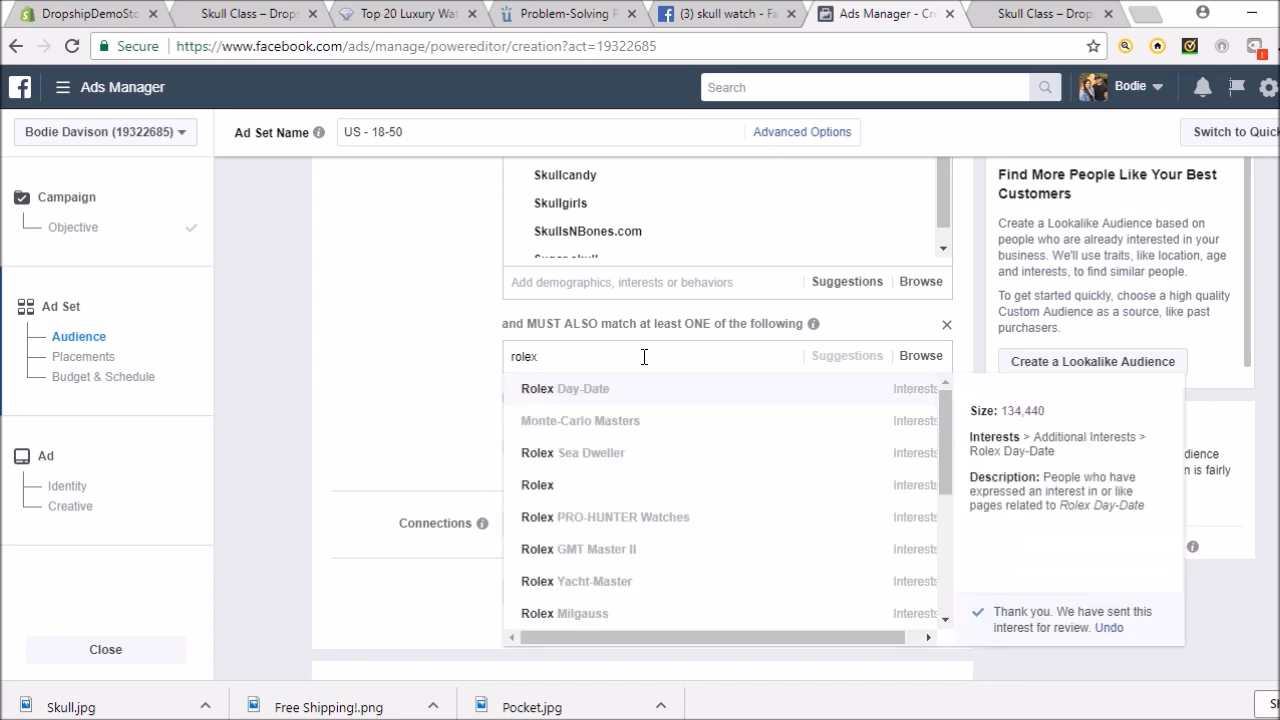
left_click(727, 485)
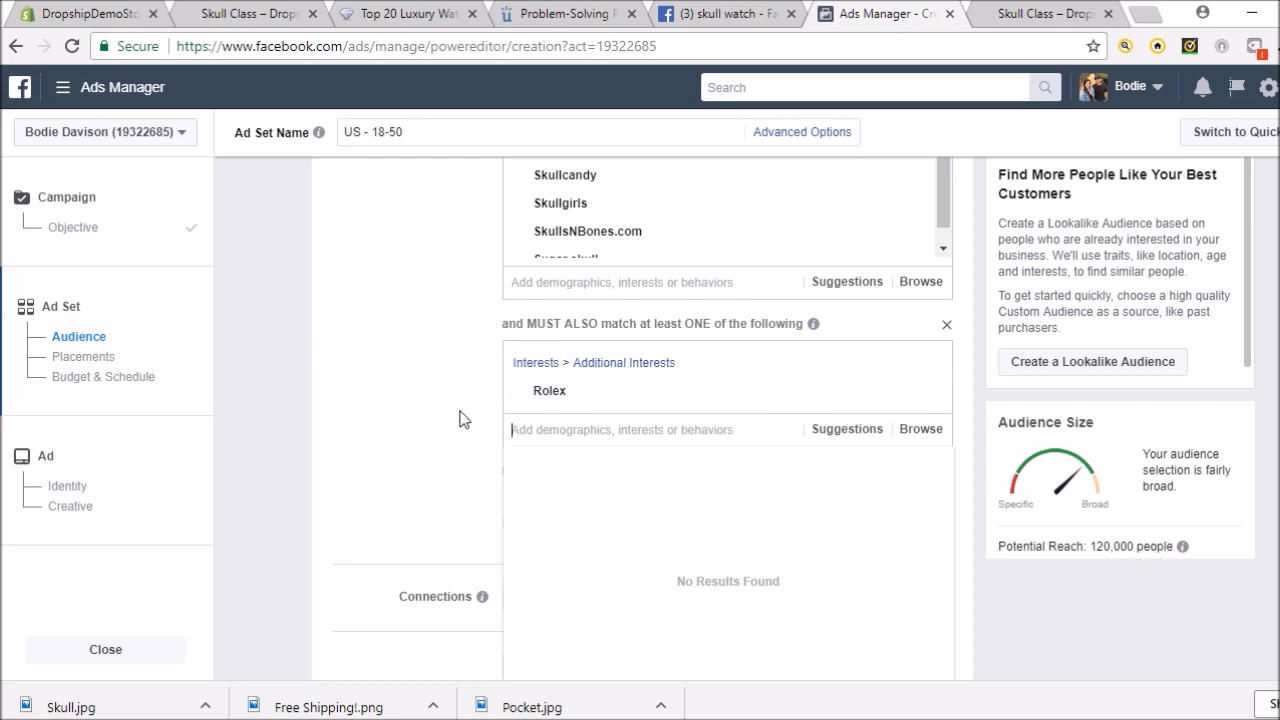
scroll(462, 373, "up", 3)
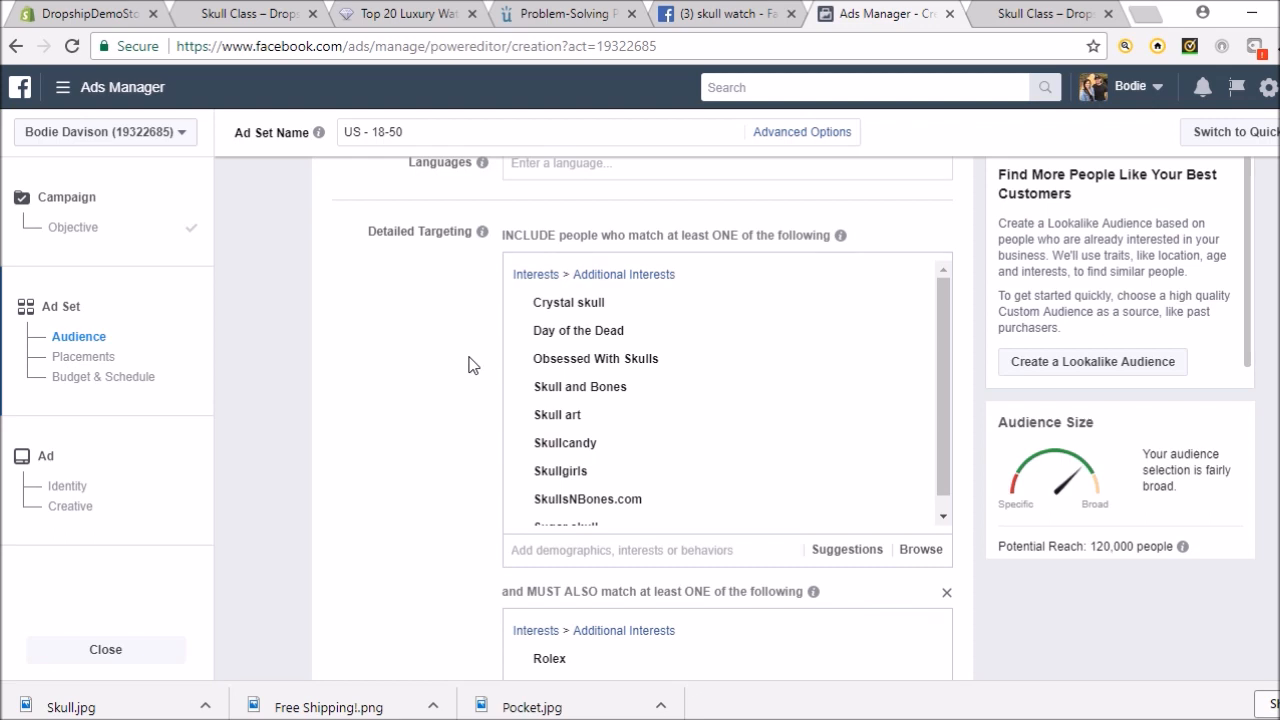
scroll(472, 365, "down", 1)
scroll(472, 365, "down", 1)
scroll(472, 365, "up", 2)
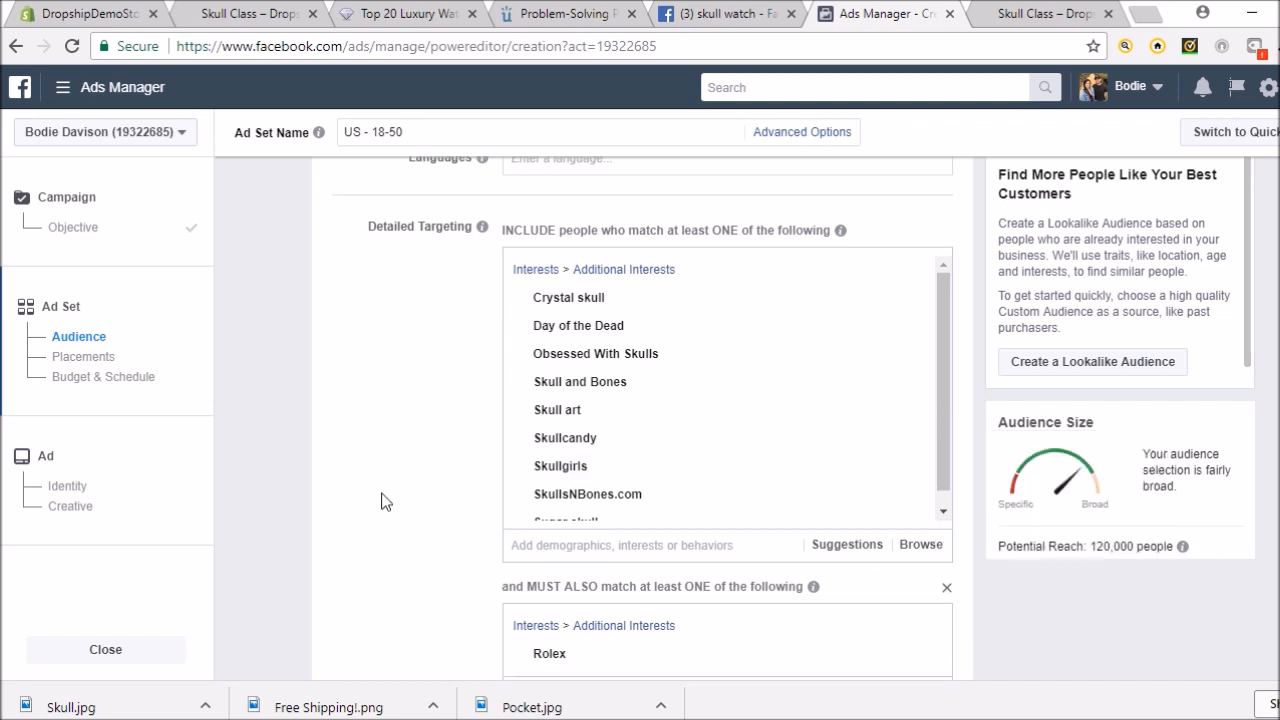
scroll(383, 500, "down", 1)
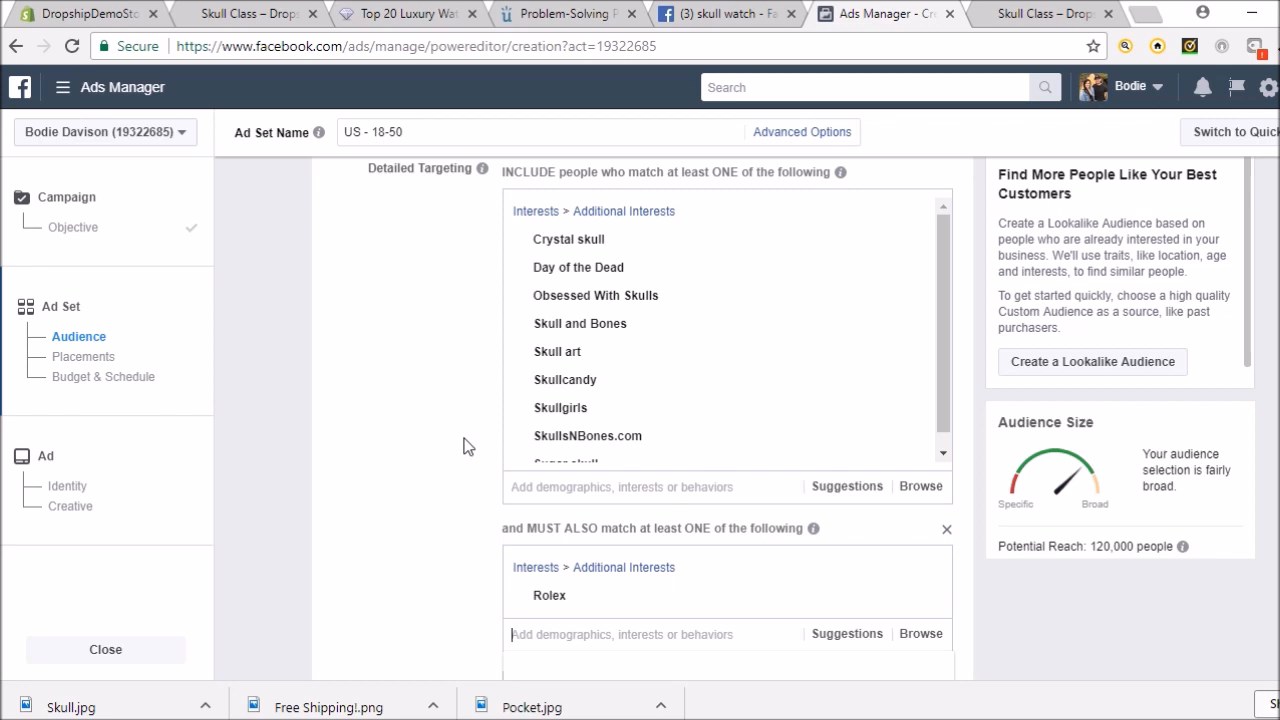
scroll(460, 491, "down", 1)
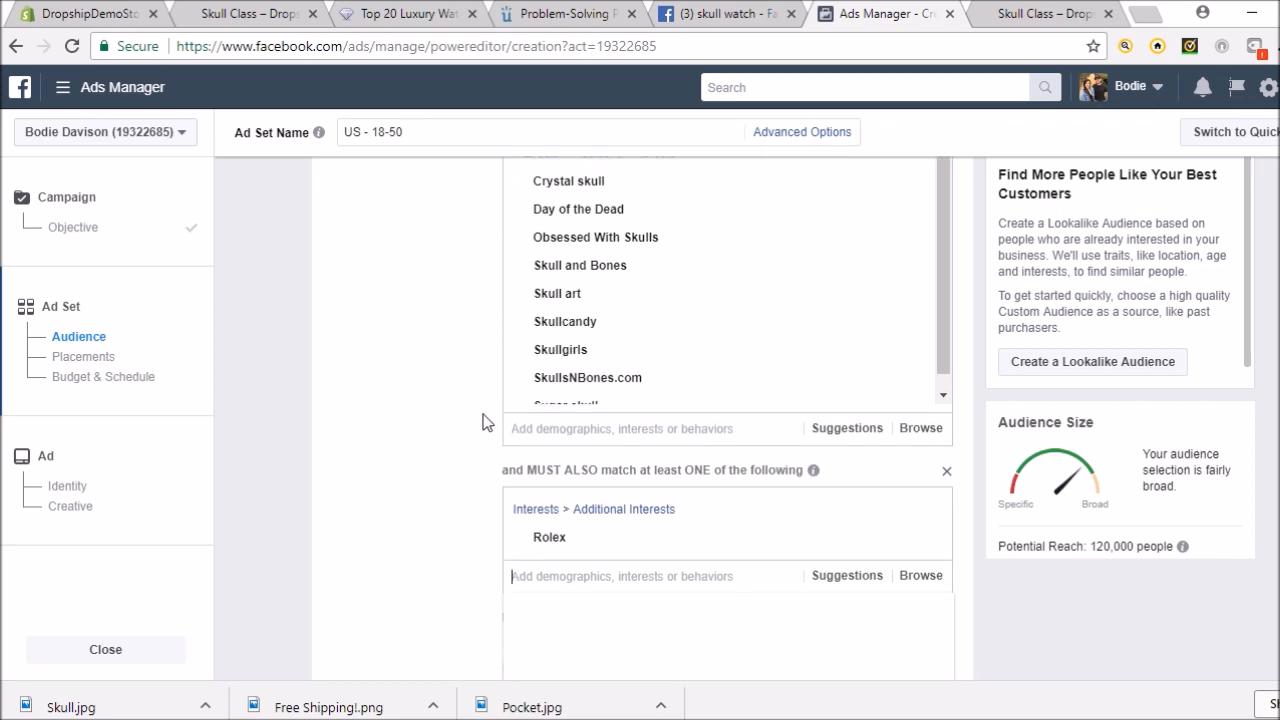
mouse_move(853, 530)
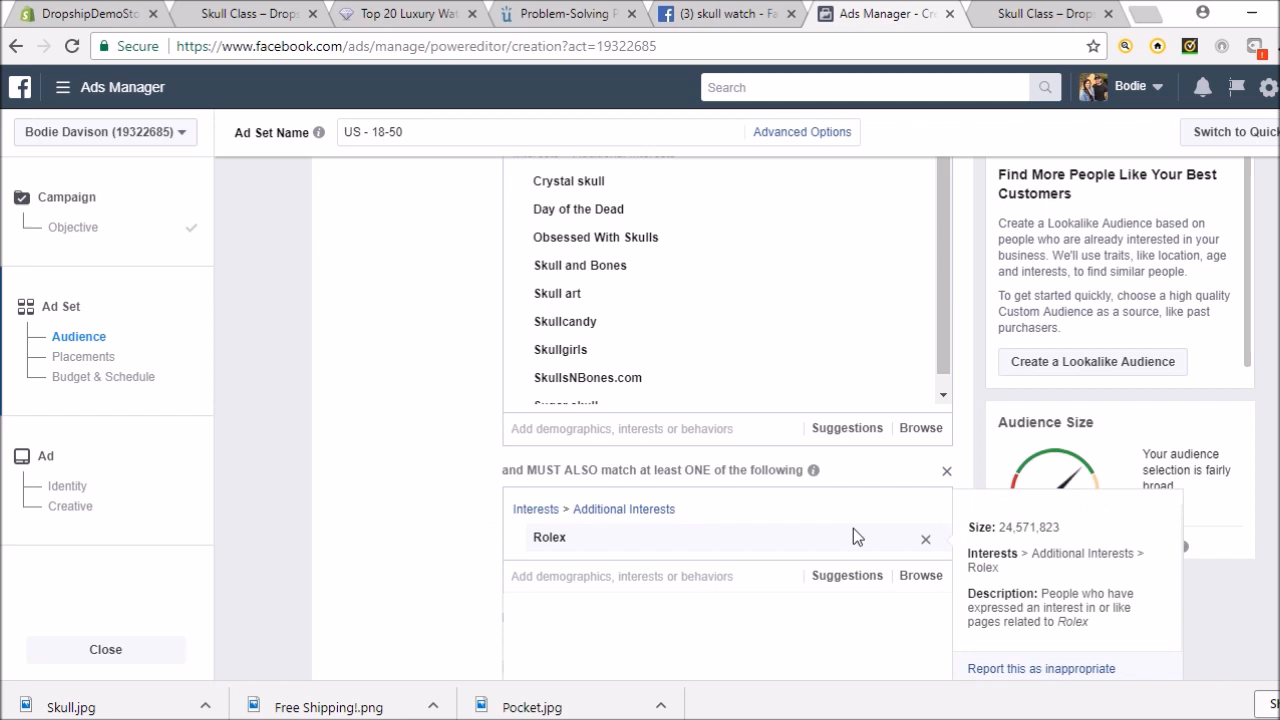
left_click(926, 541)
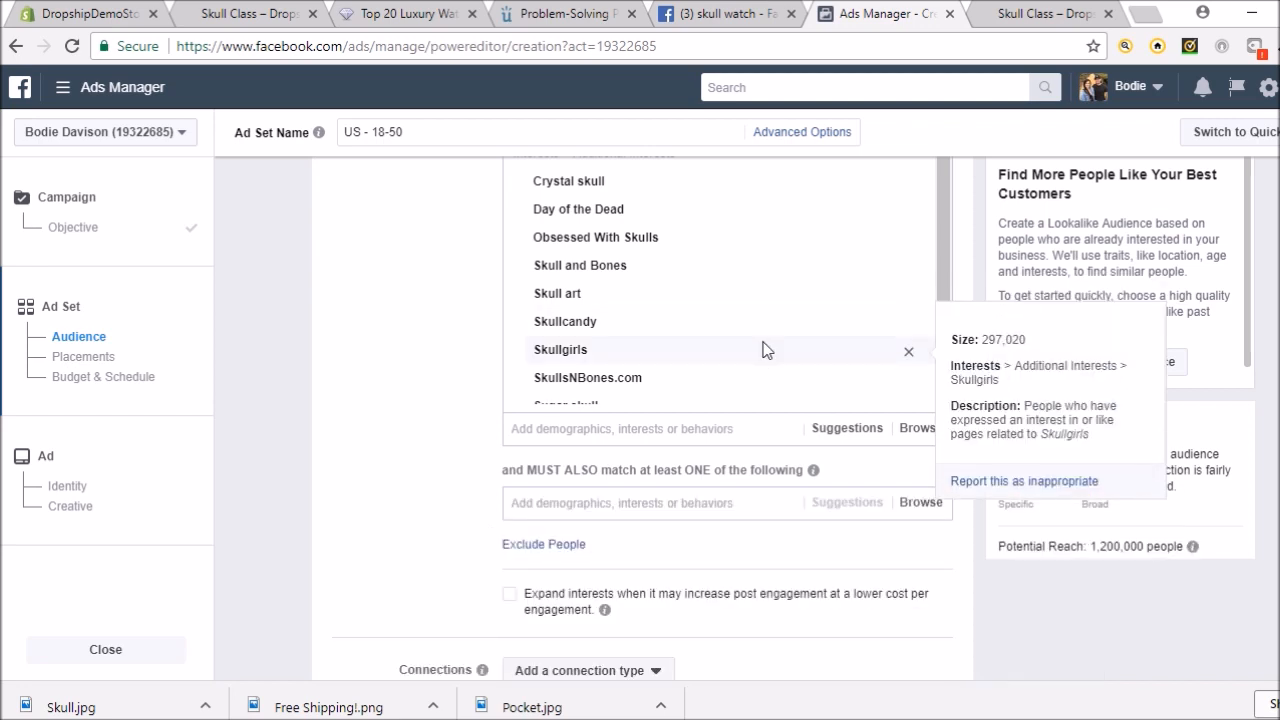
- Add the broad Skull interest to the included detailed targeting and close the suggestions
scroll(783, 345, "up", 2)
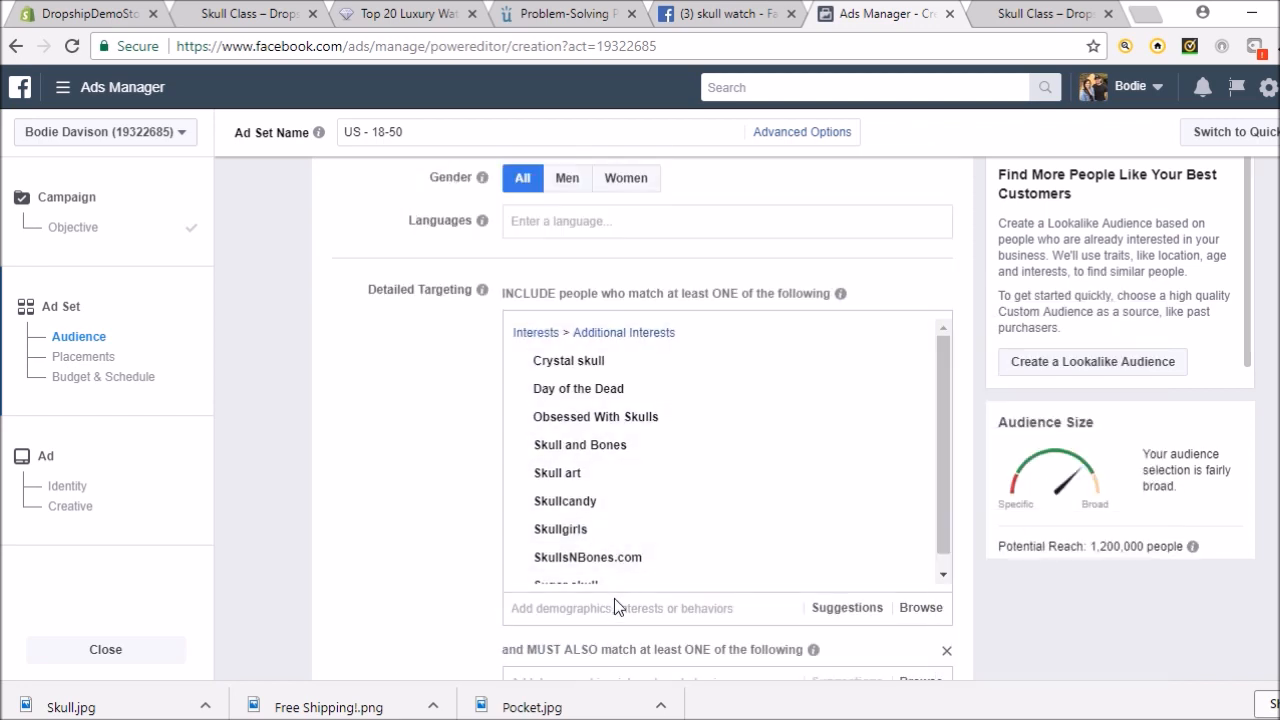
left_click(651, 608)
type("skull")
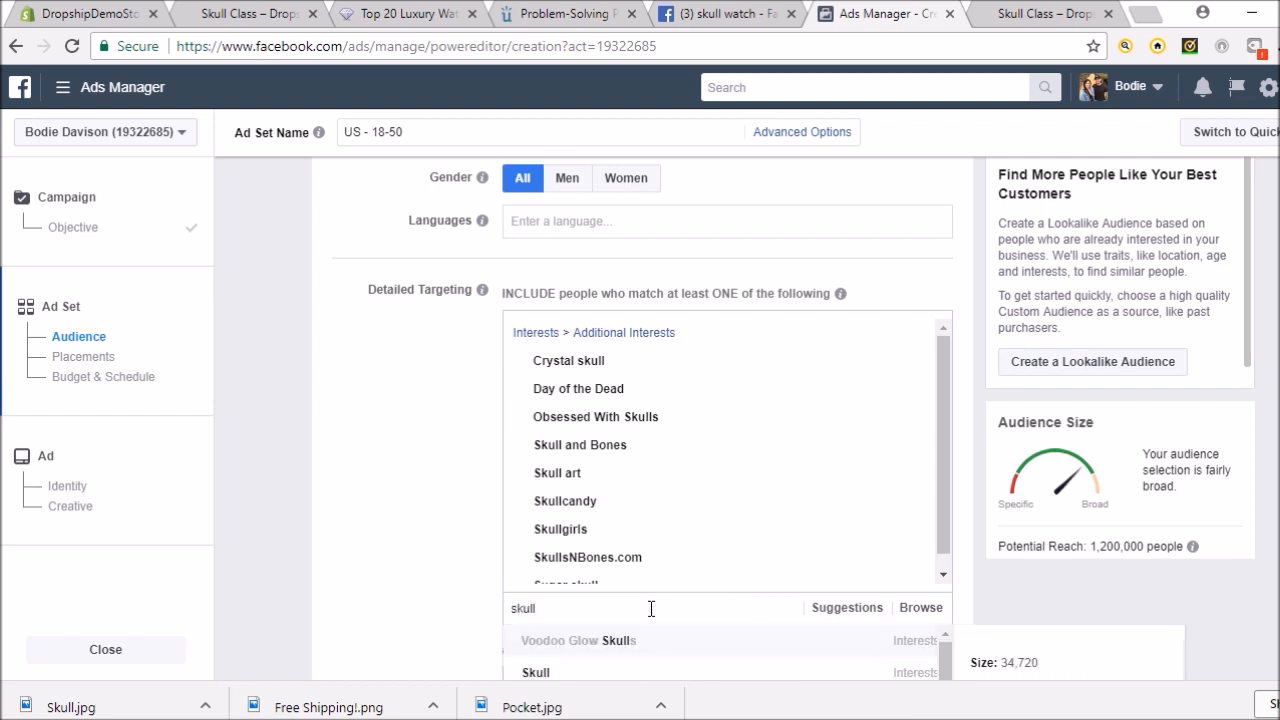
scroll(651, 608, "down", 1)
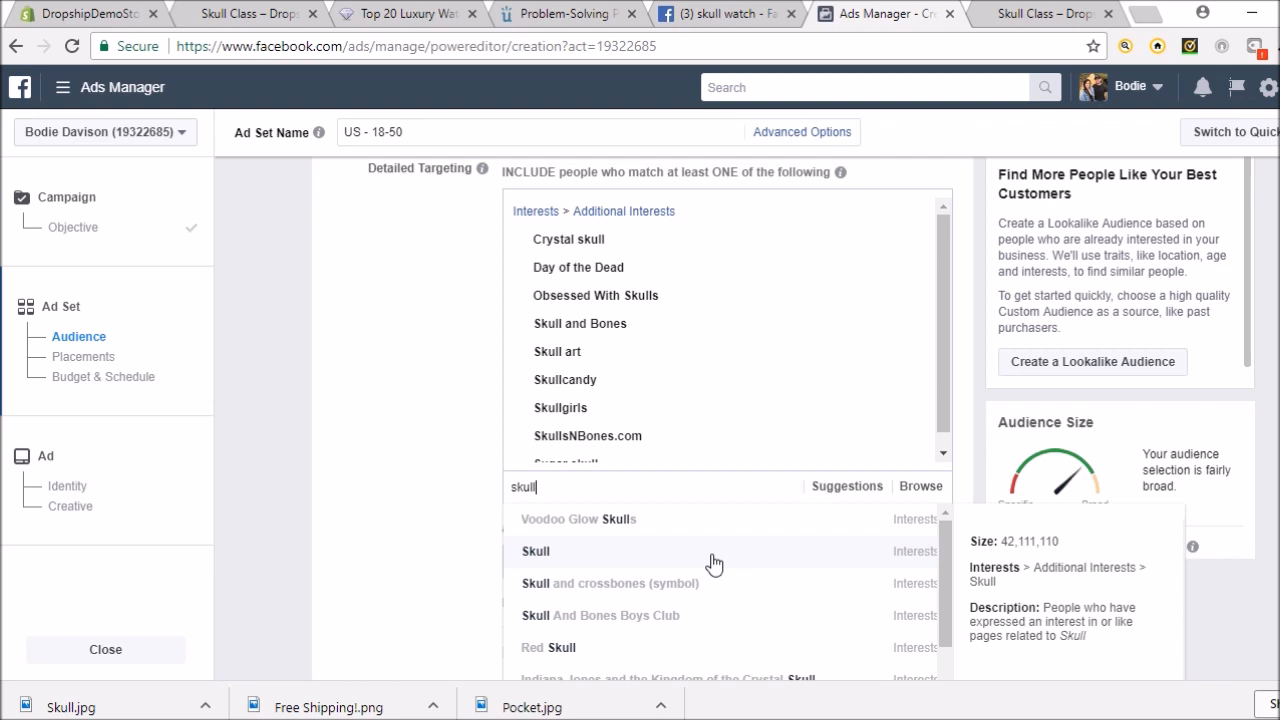
left_click(713, 563)
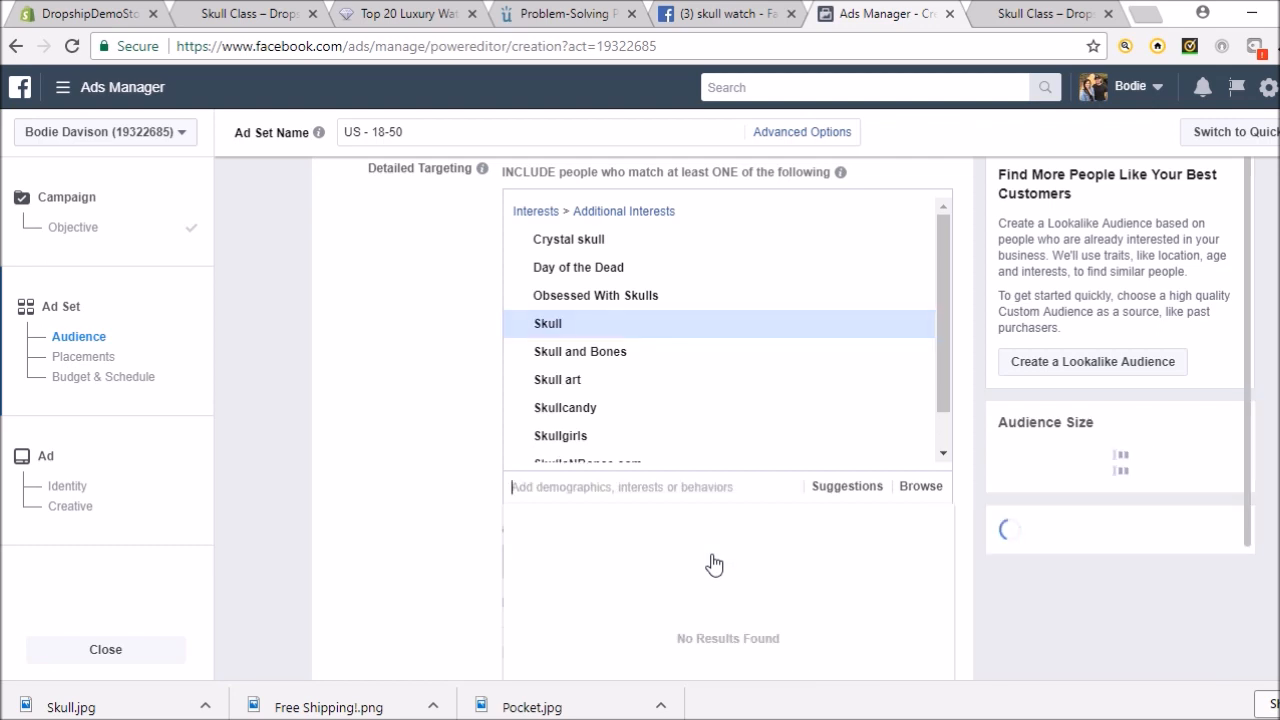
scroll(487, 418, "down", 2)
left_click(481, 415)
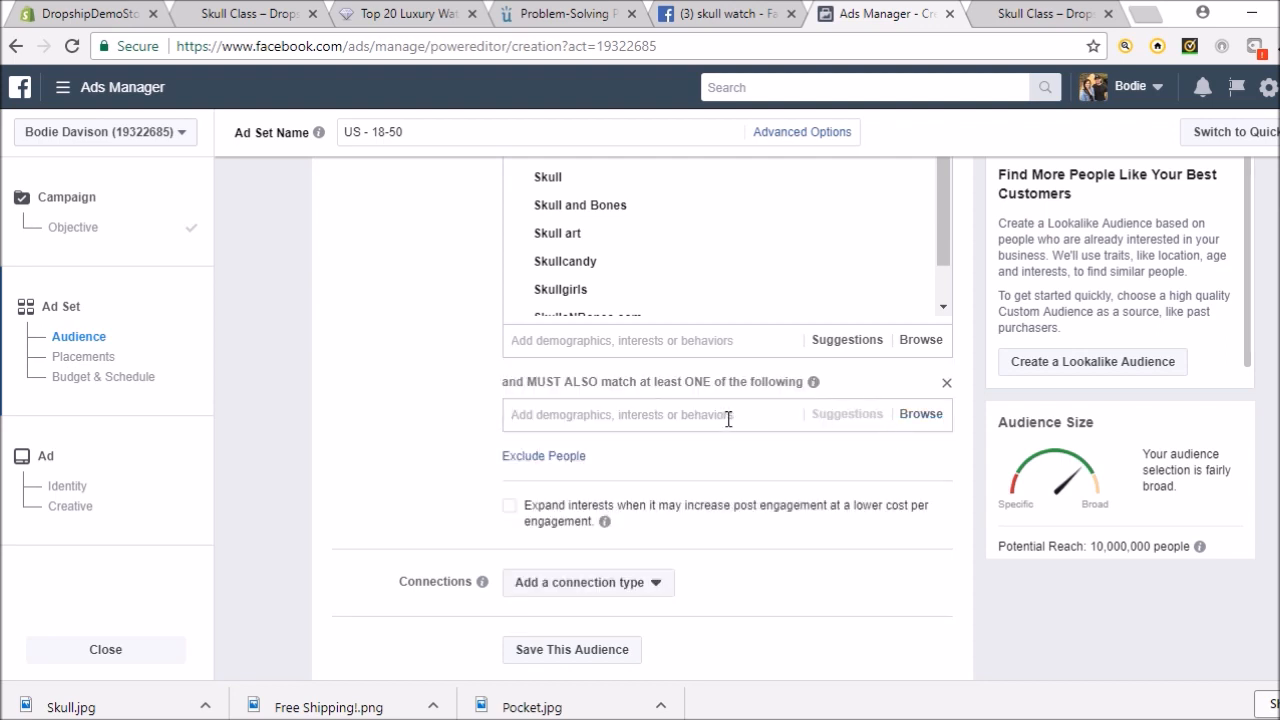
- Add the Rolex and MVMT Watches interests to the must-also-match condition
type("rolex")
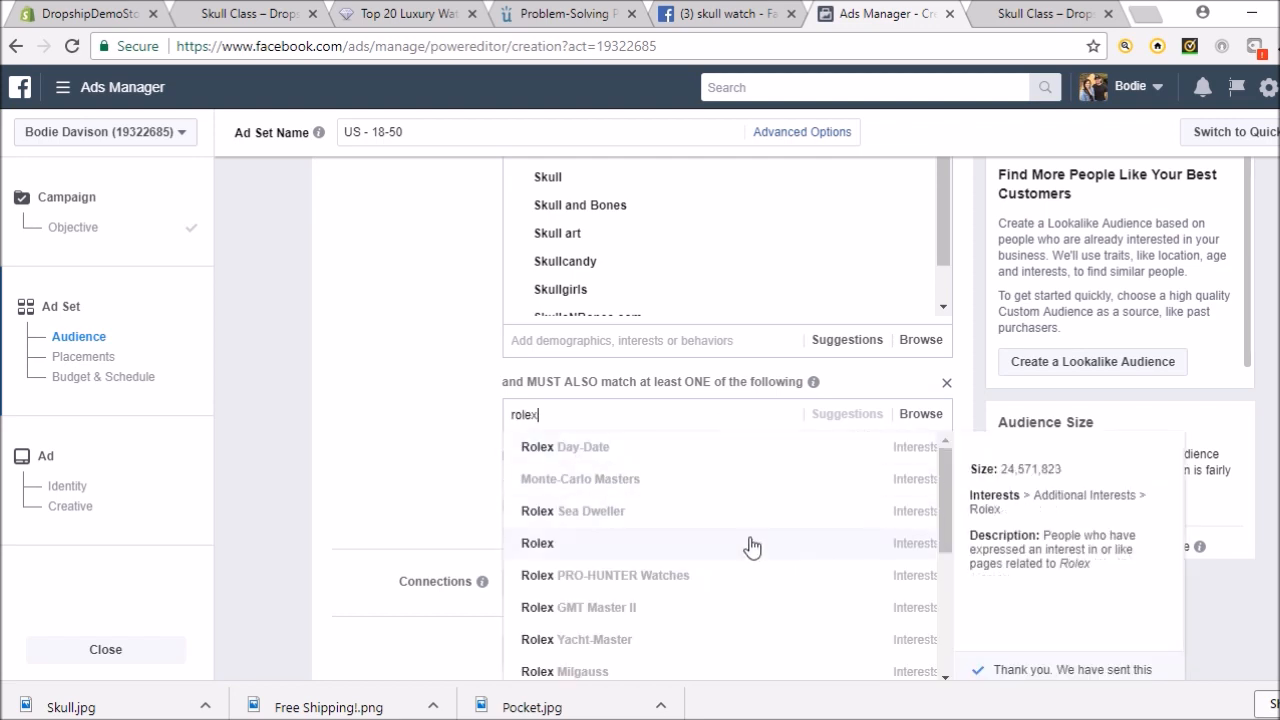
left_click(755, 547)
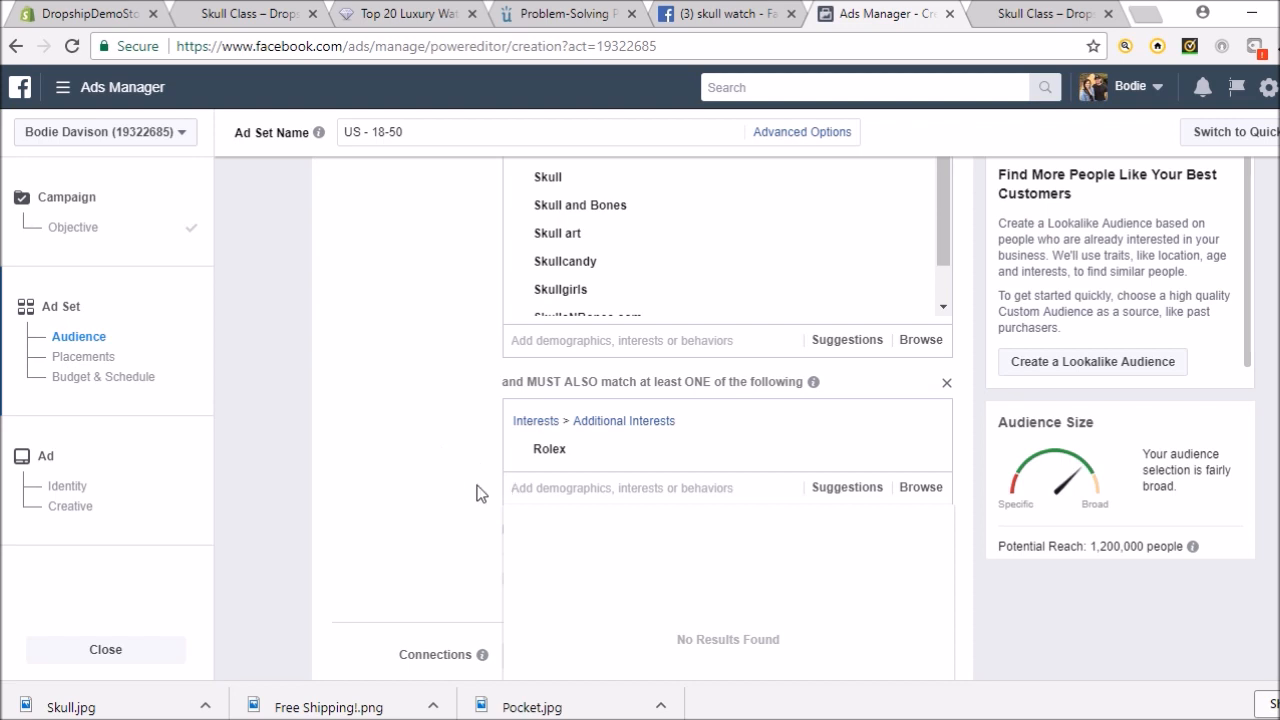
type("mvmt")
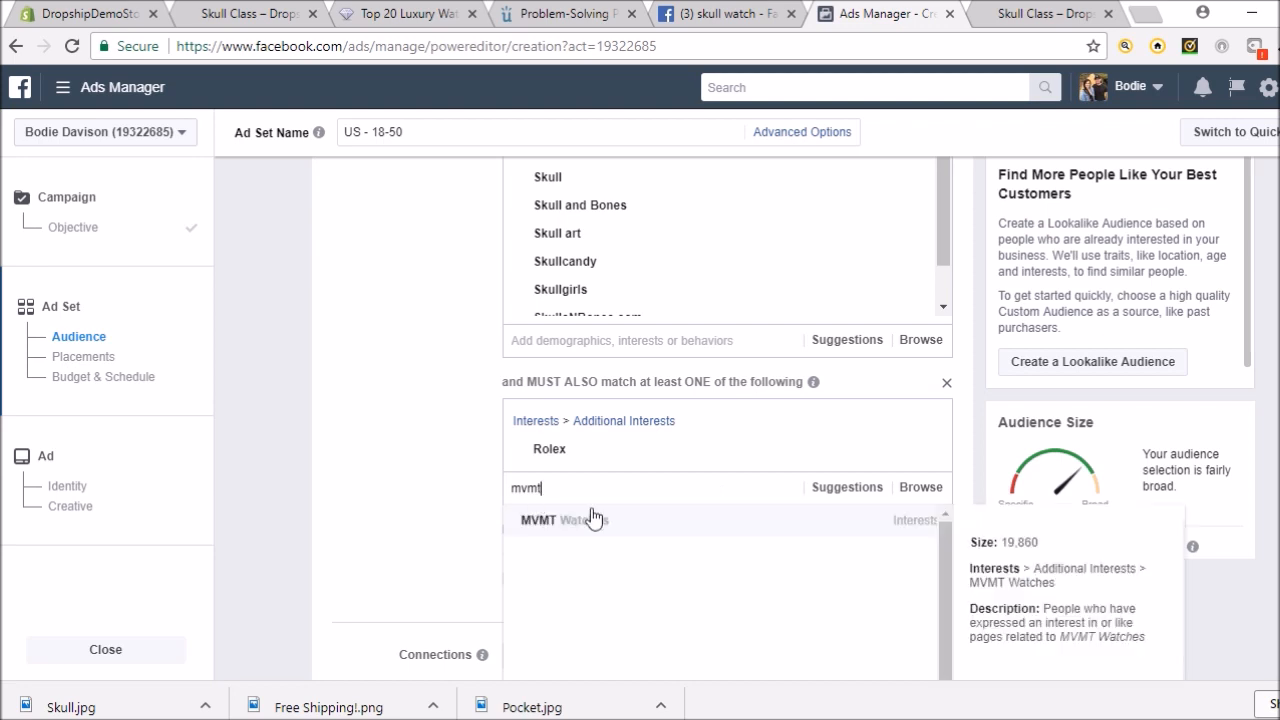
left_click(624, 523)
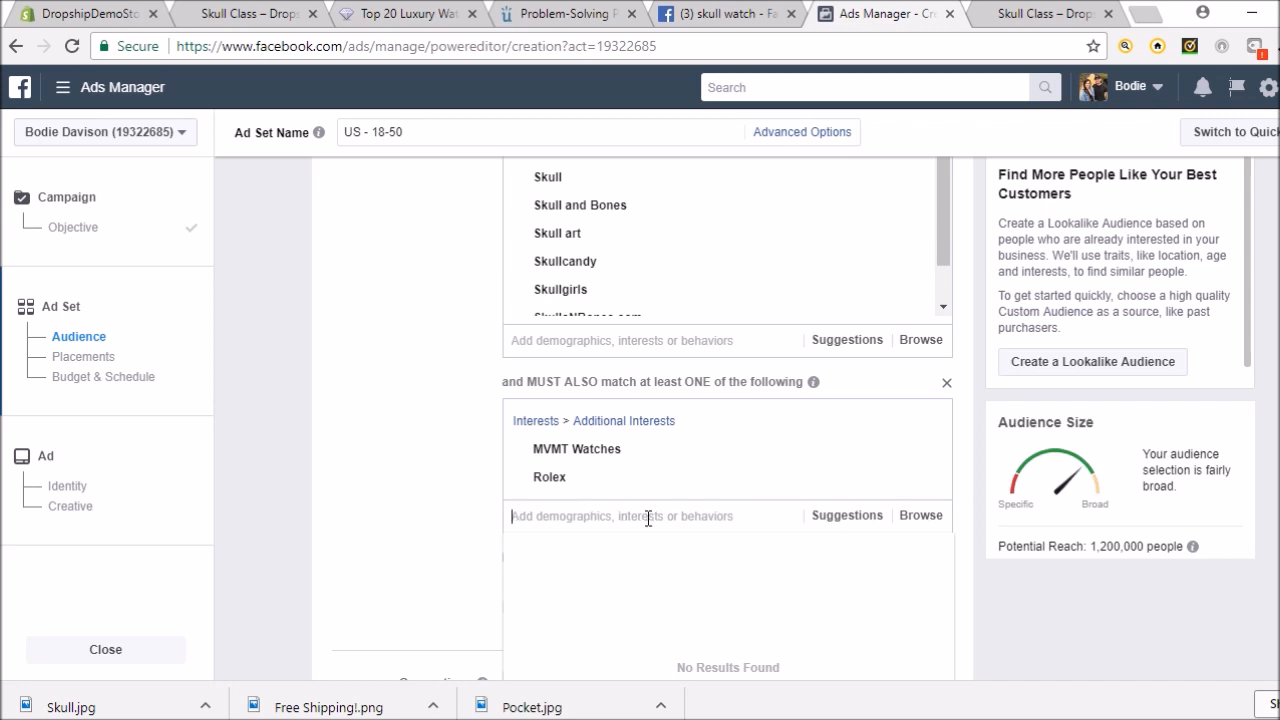
- Try the Fossil interest in the must-also-match condition and remove it again
type("fossil wa")
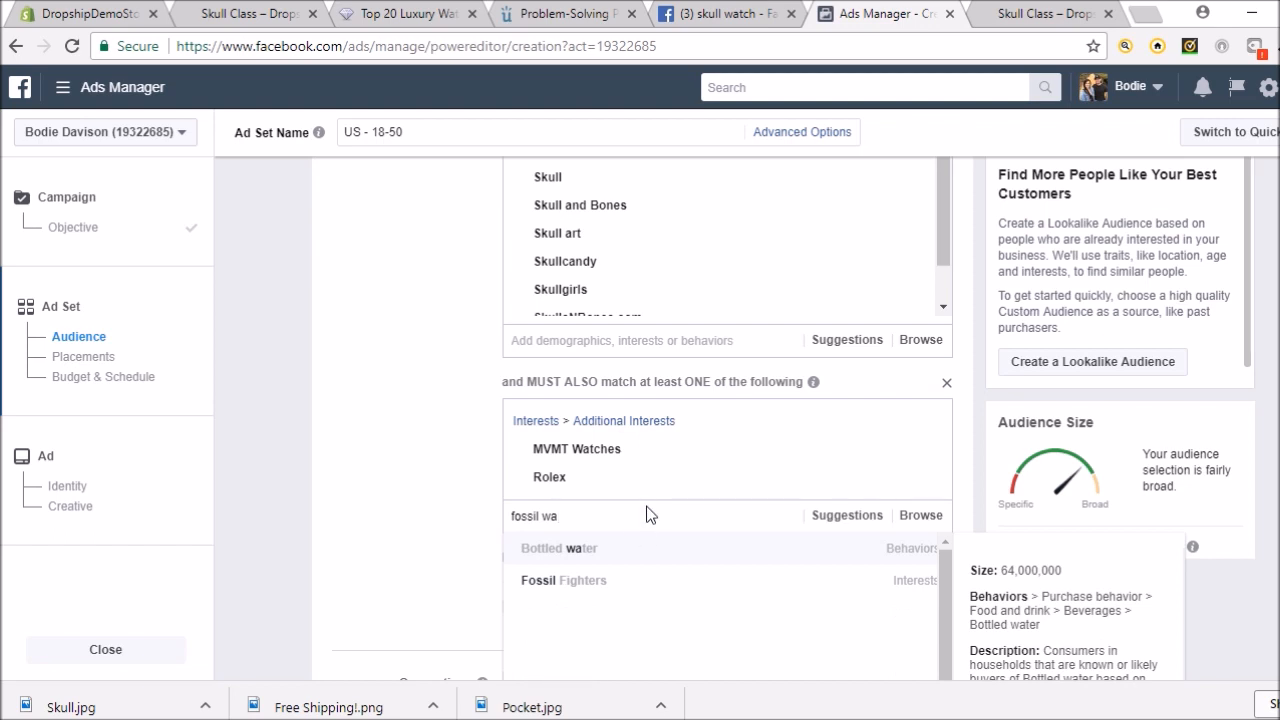
key("BackSpace")
key("BackSpace")
key("BackSpace")
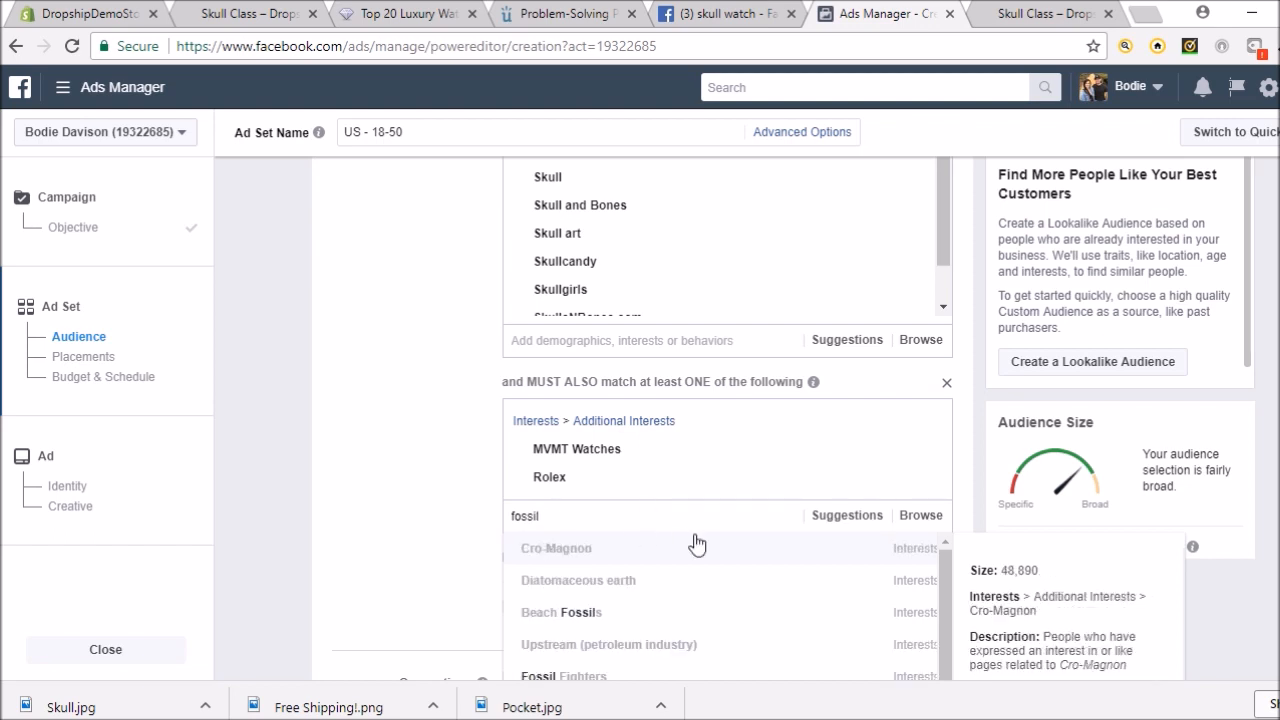
scroll(688, 535, "down", 1)
scroll(483, 532, "down", 3)
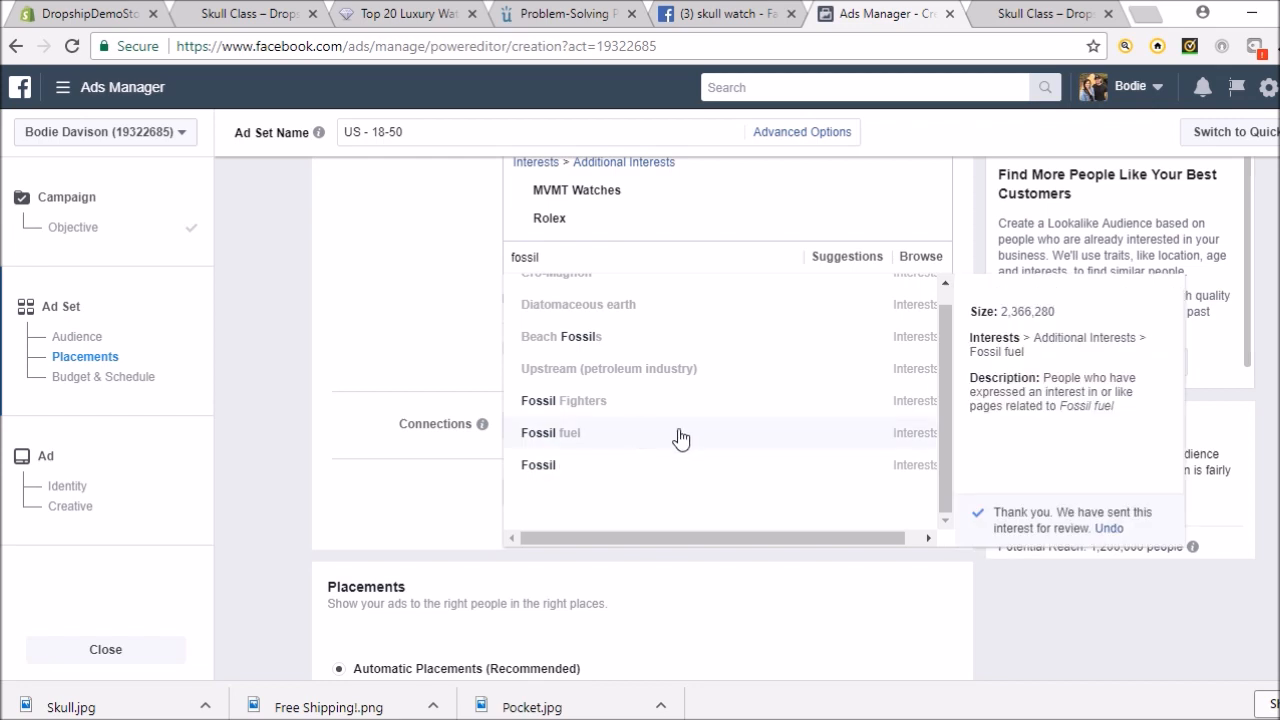
left_click(750, 474)
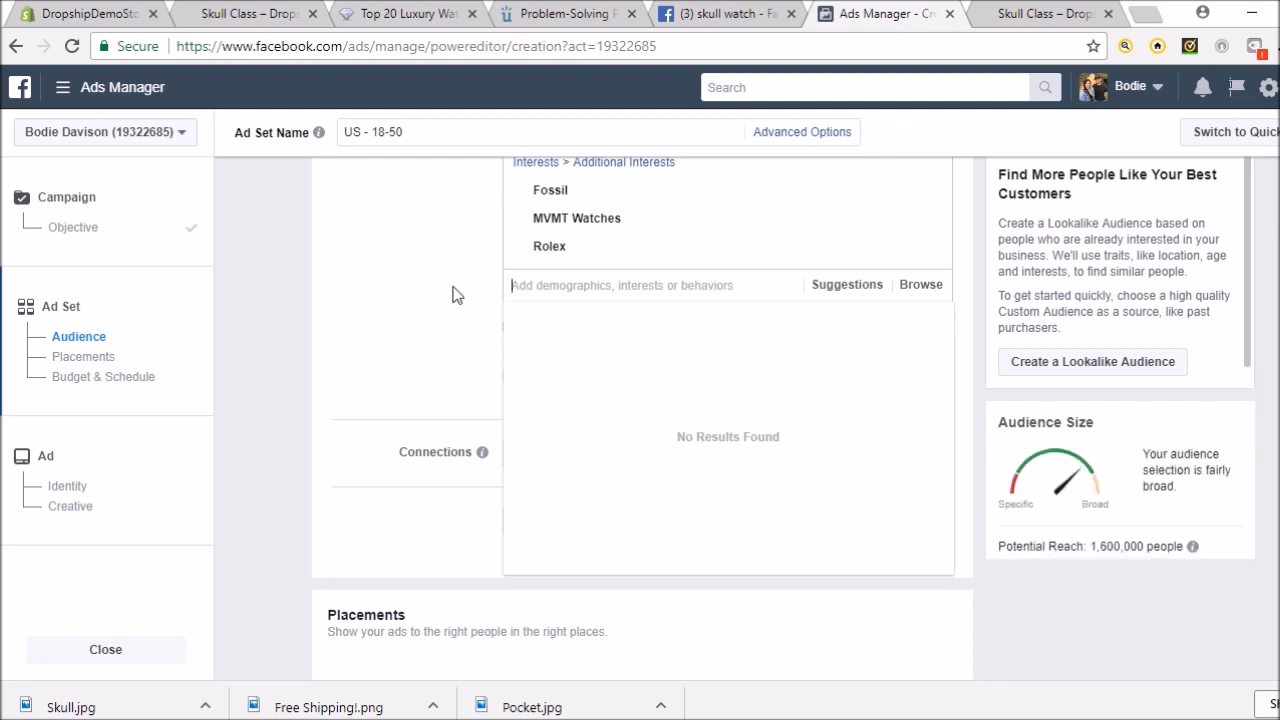
scroll(451, 291, "up", 2)
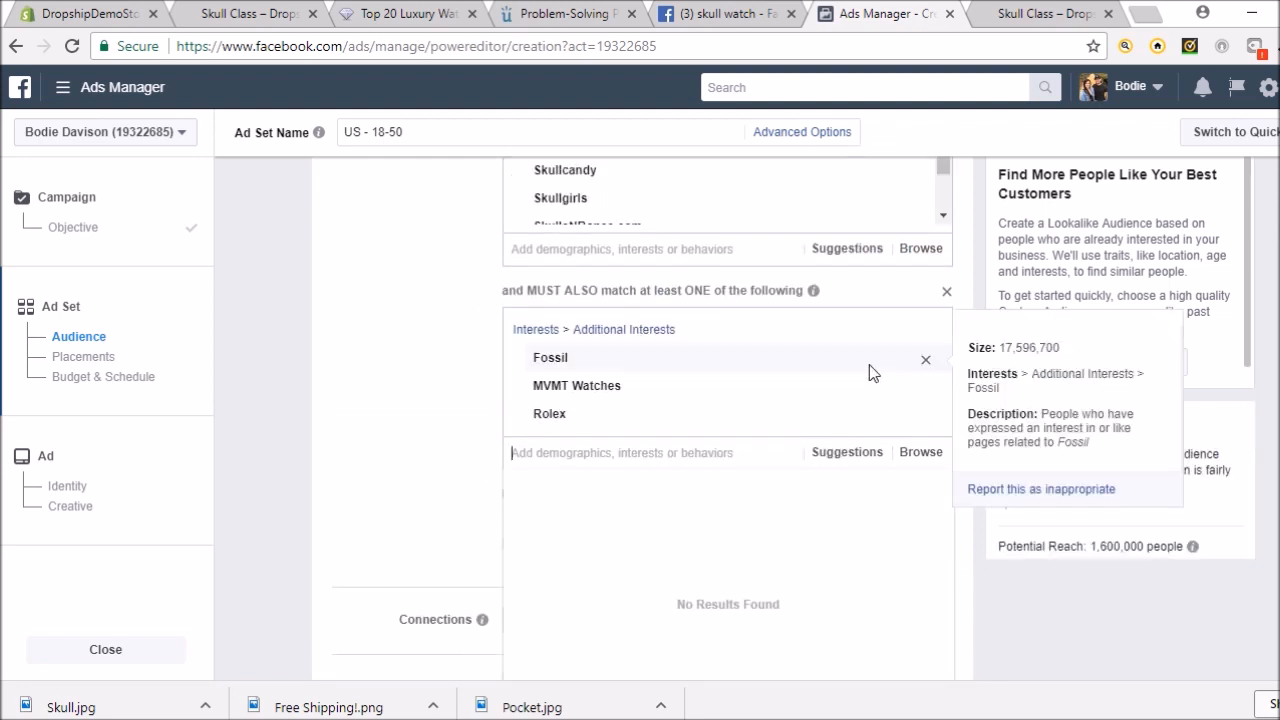
left_click(924, 361)
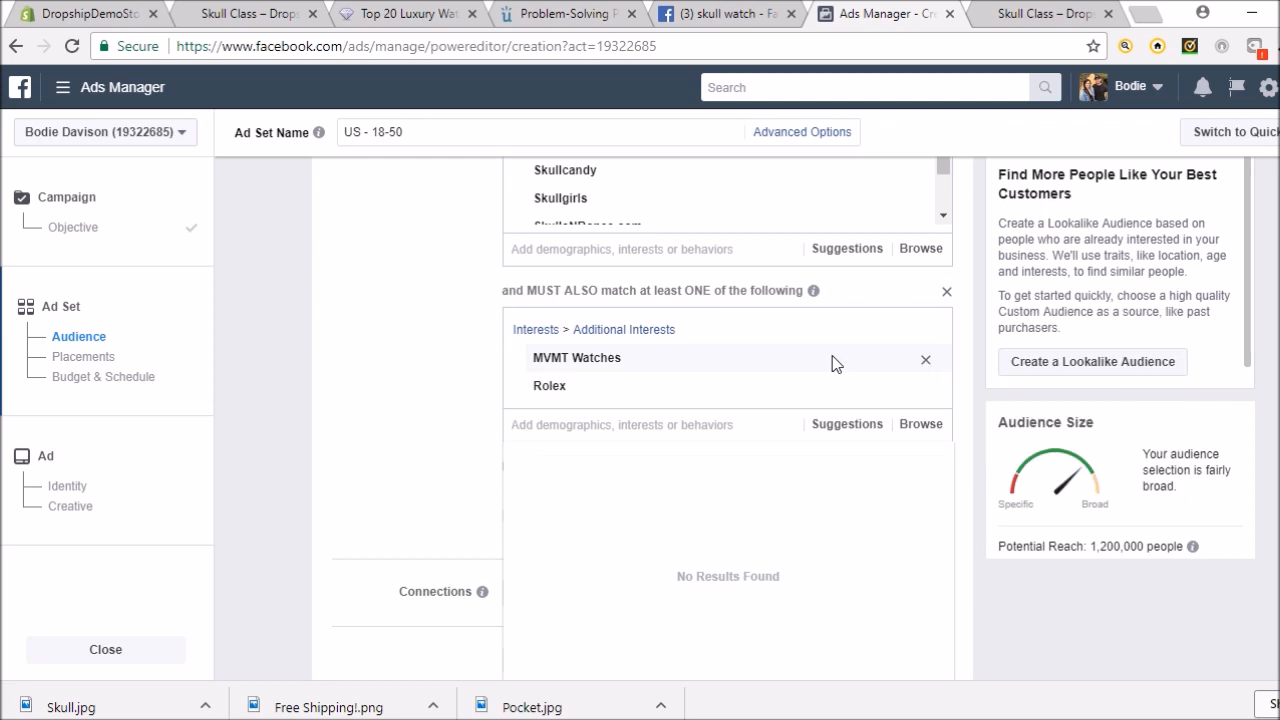
- Add the guess watches interest, not the employer entry, to the must-also-match condition and close the suggestions
left_click(624, 428)
type("guess watches")
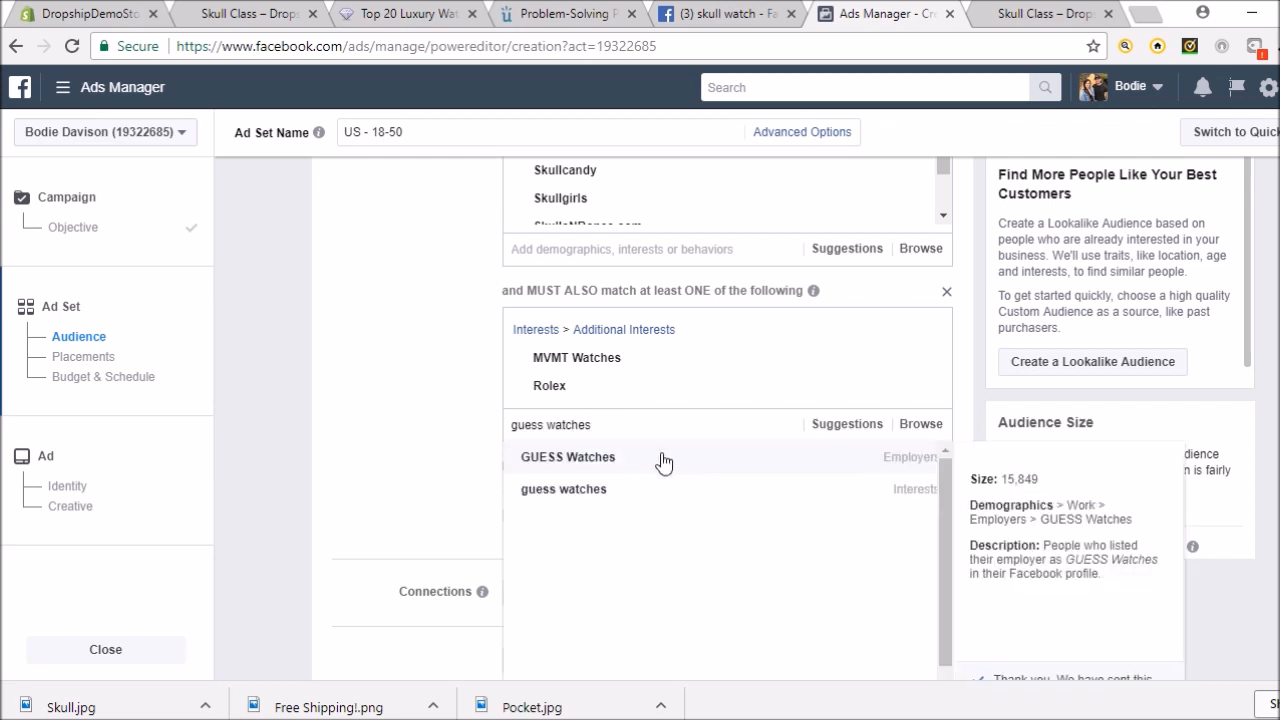
left_click(702, 489)
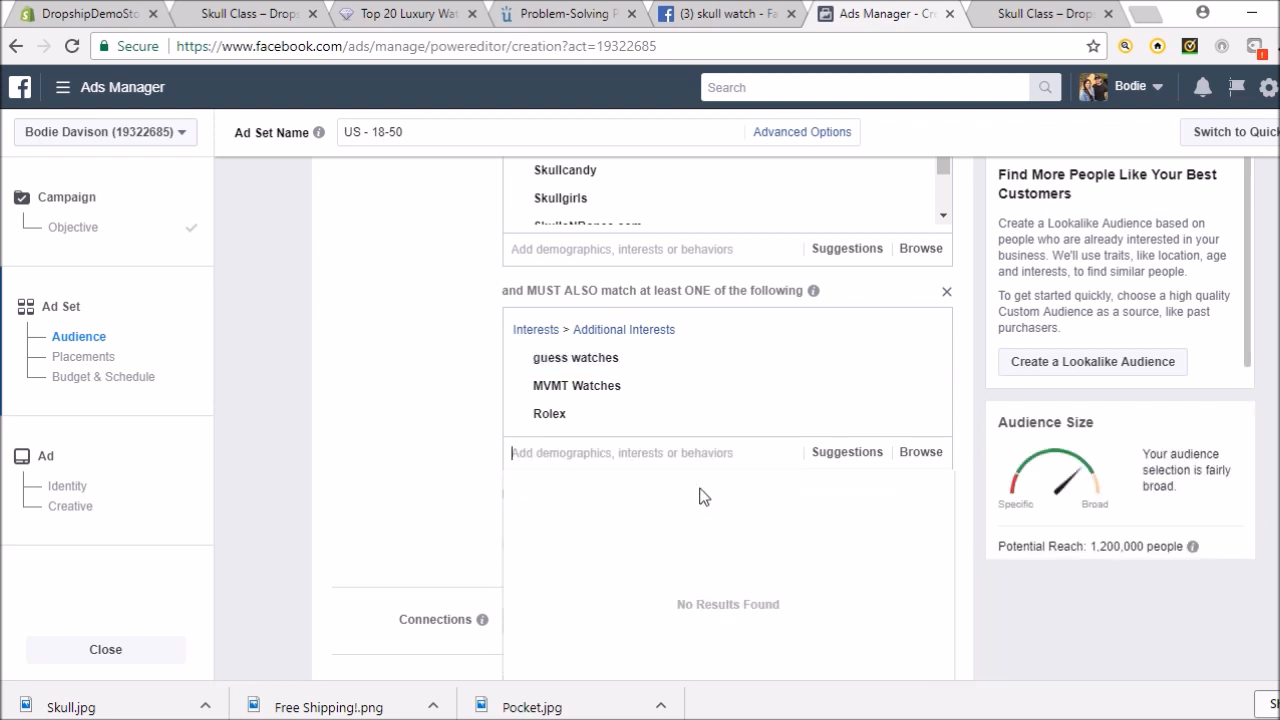
scroll(481, 443, "down", 1)
left_click(481, 443)
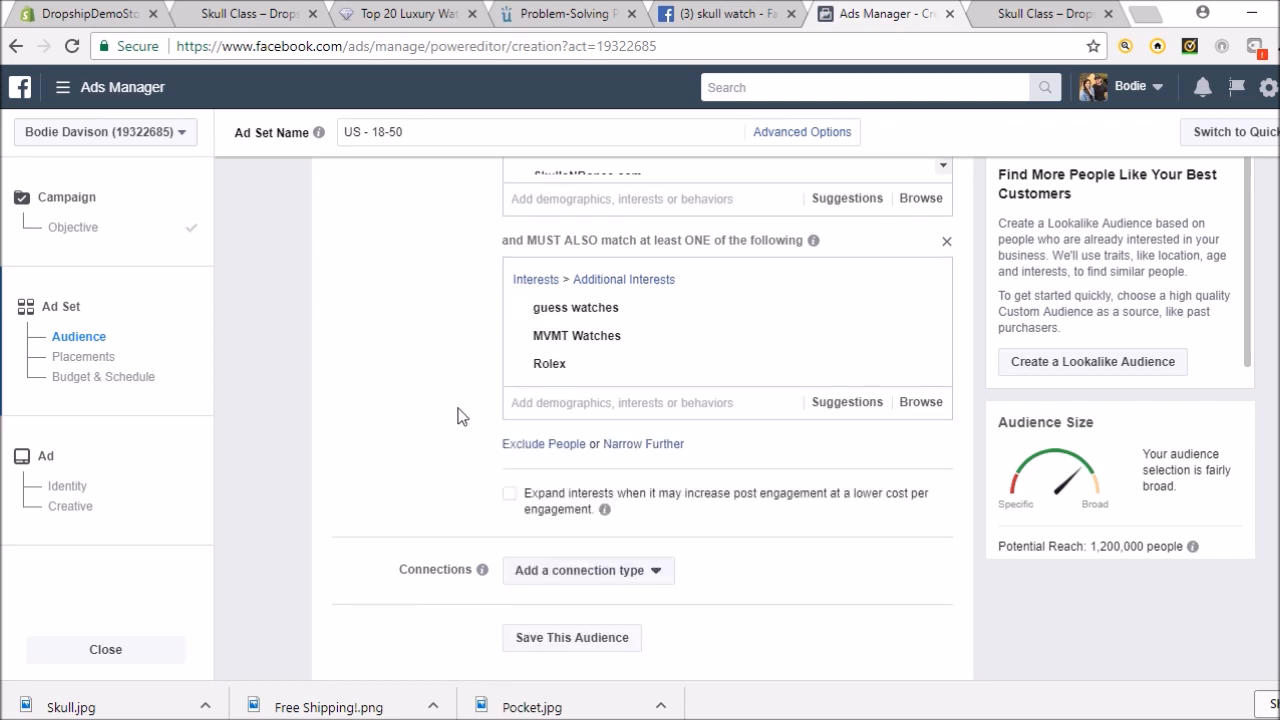
- Choose Edit Placements for the ad set and check the device type options, keeping All Devices (Recommended)
scroll(463, 416, "down", 1)
scroll(463, 416, "down", 1)
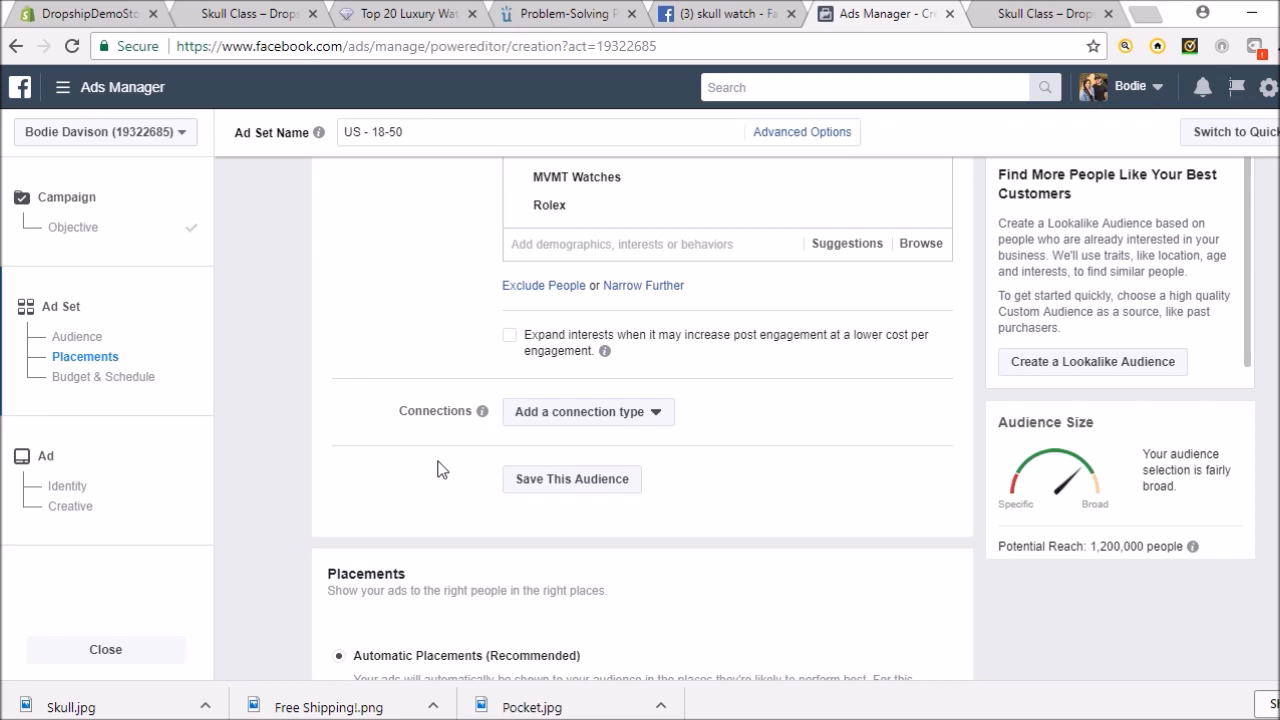
scroll(962, 481, "down", 1)
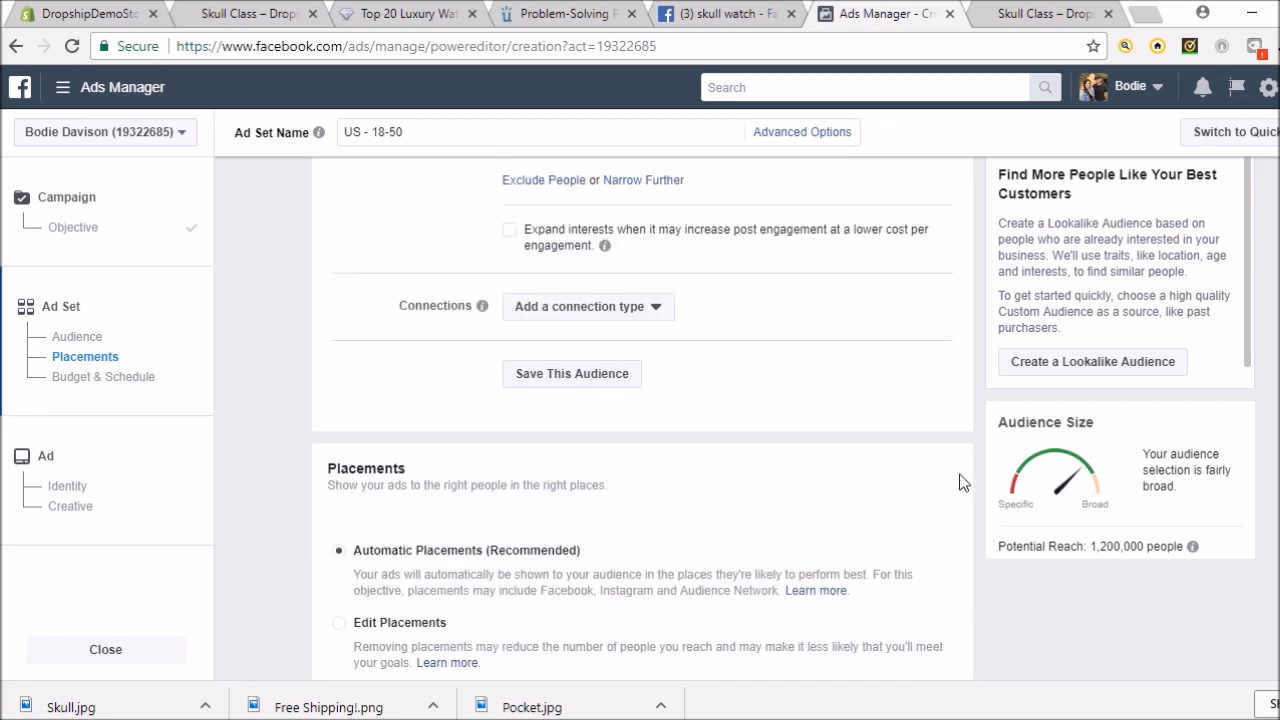
scroll(960, 482, "down", 1)
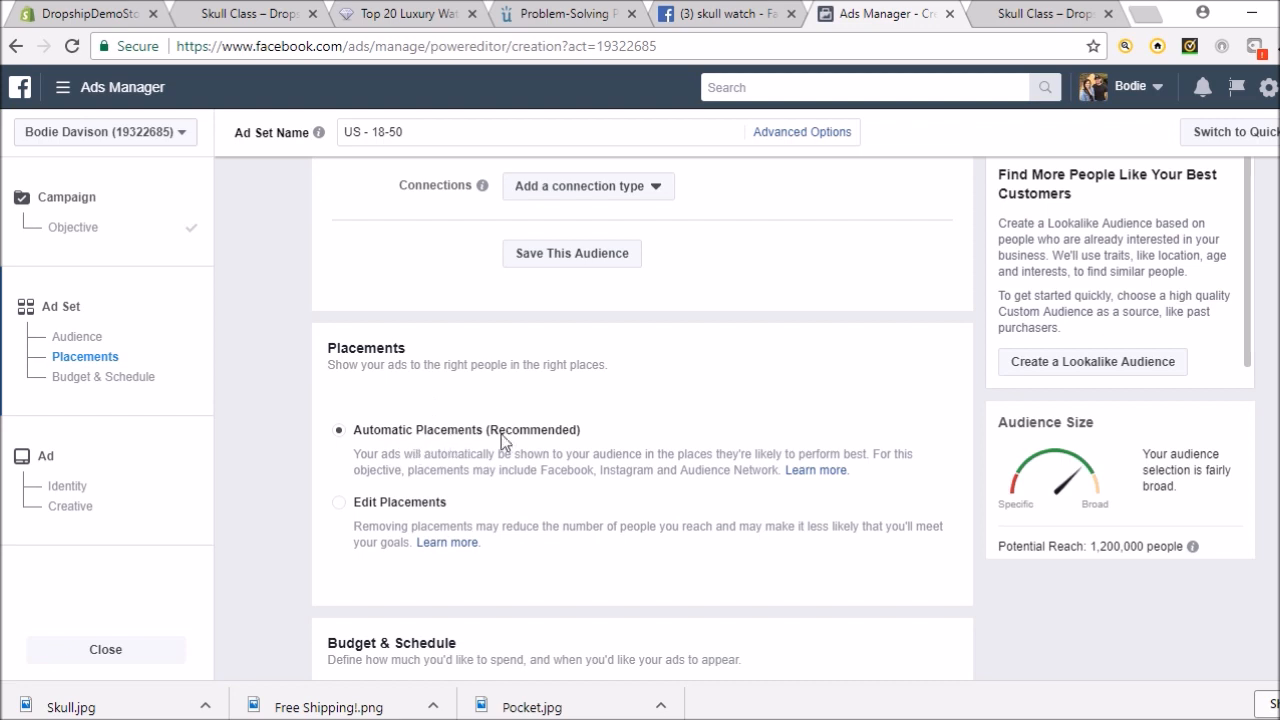
left_click(340, 513)
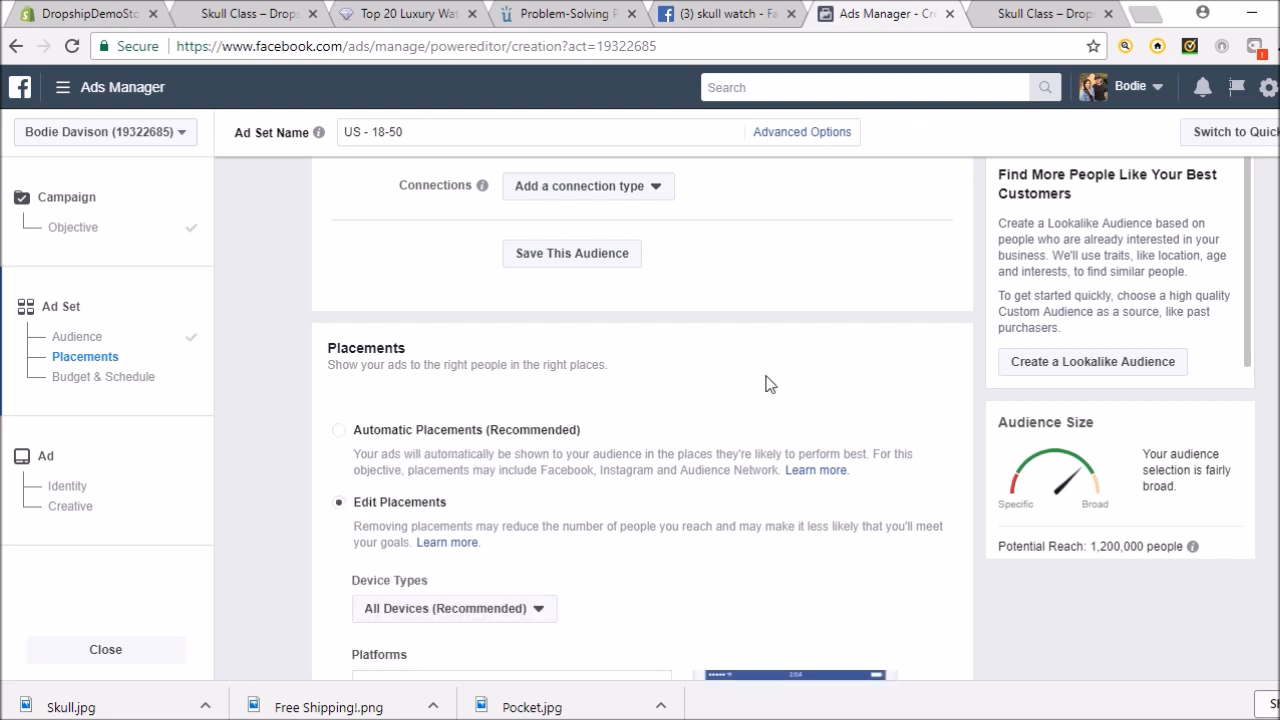
scroll(849, 380, "down", 2)
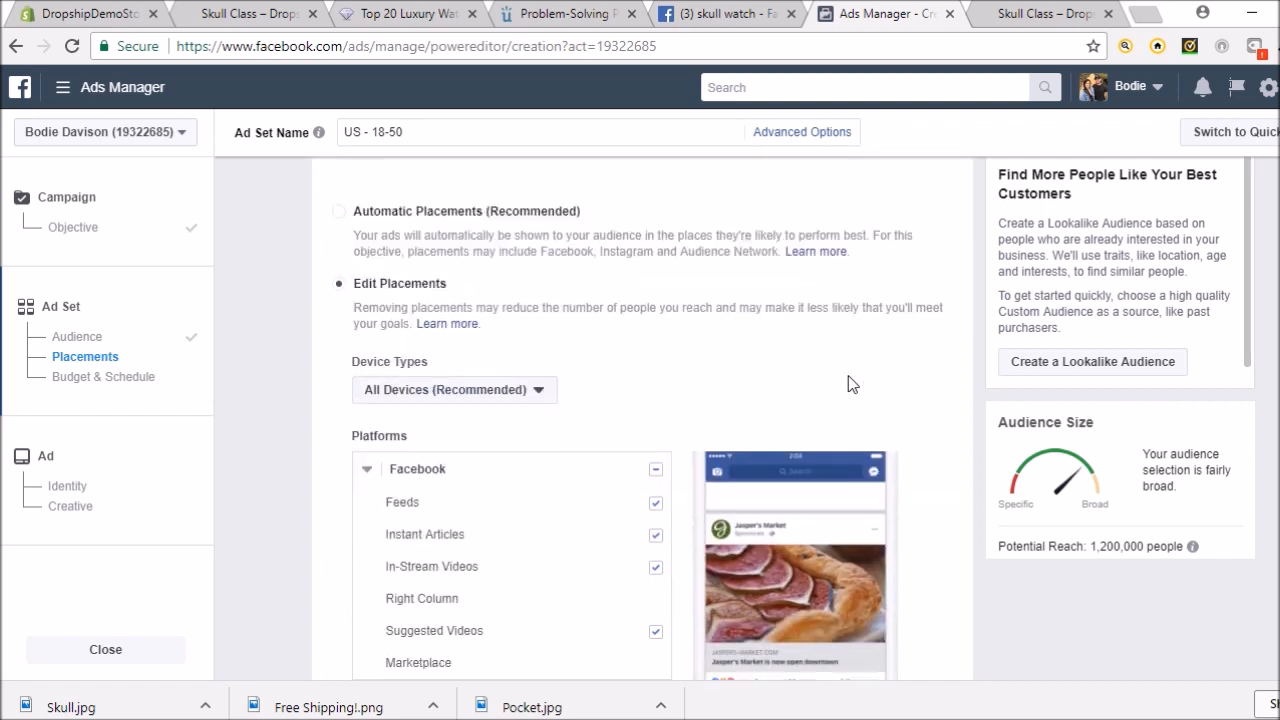
left_click(541, 387)
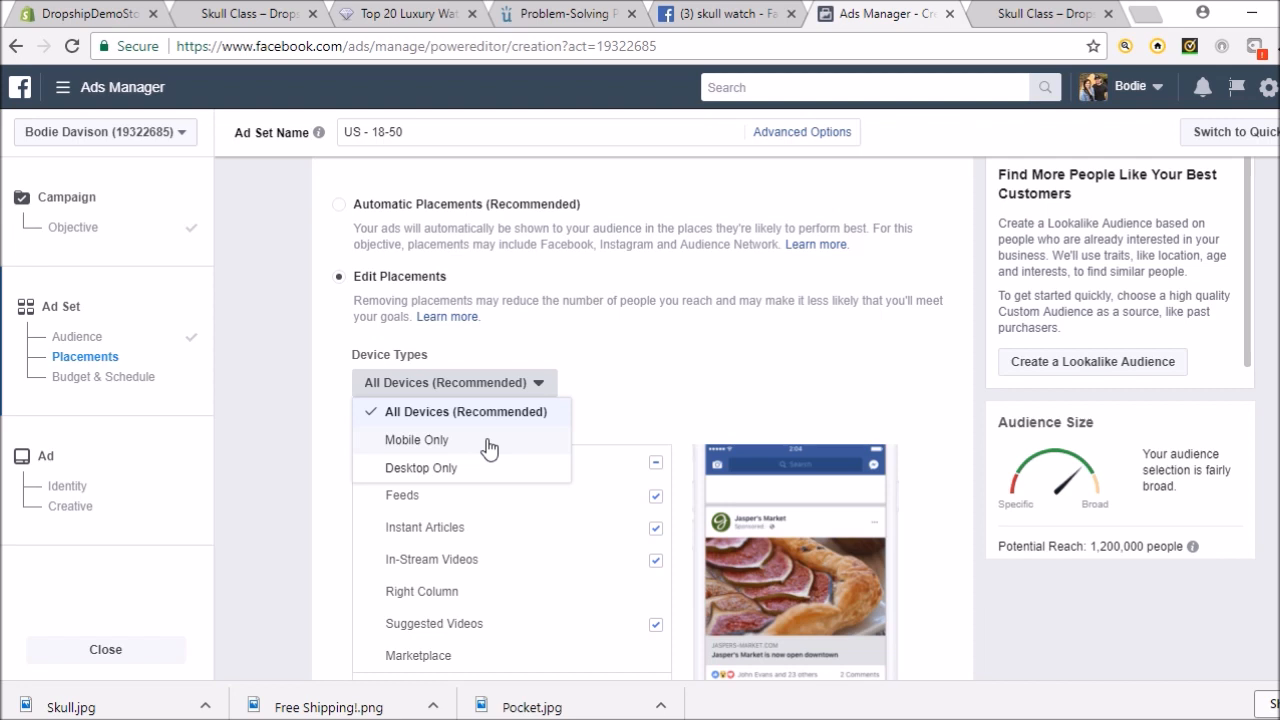
left_click(537, 389)
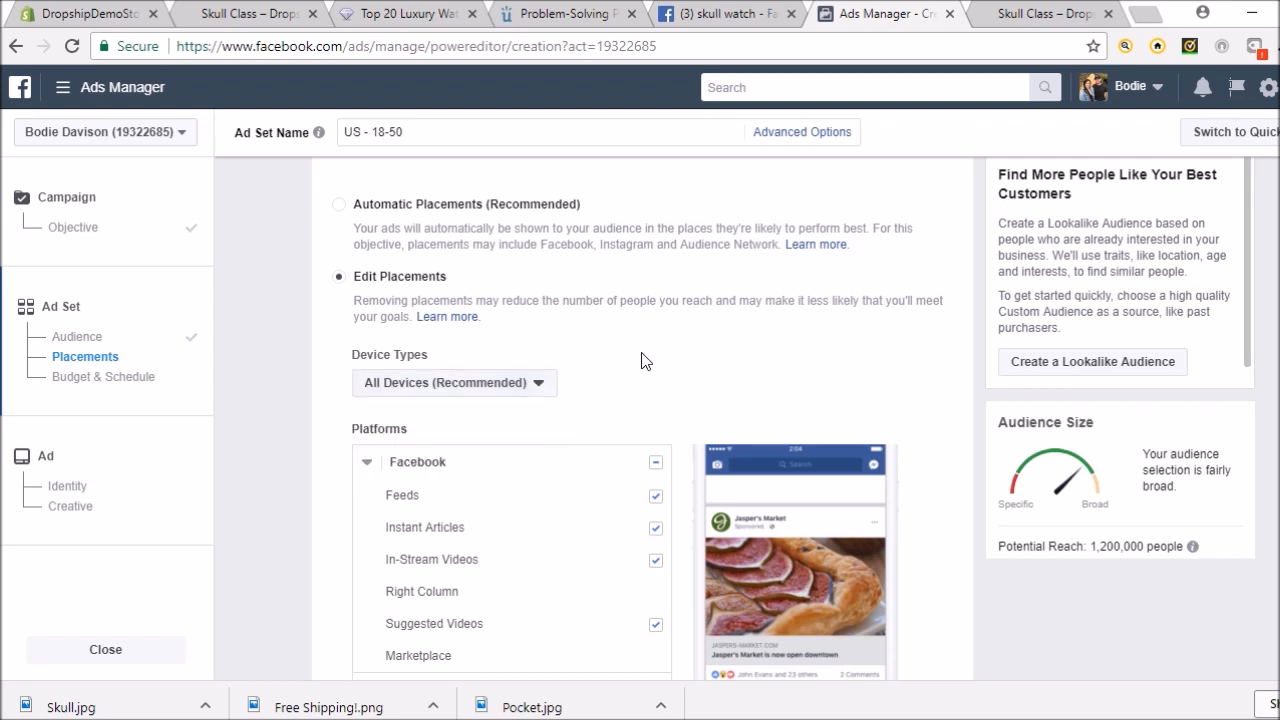
- Exclude Instant Articles, In-Stream Videos and Suggested Videos from the Facebook placements, keeping Feeds selected
scroll(686, 342, "down", 1)
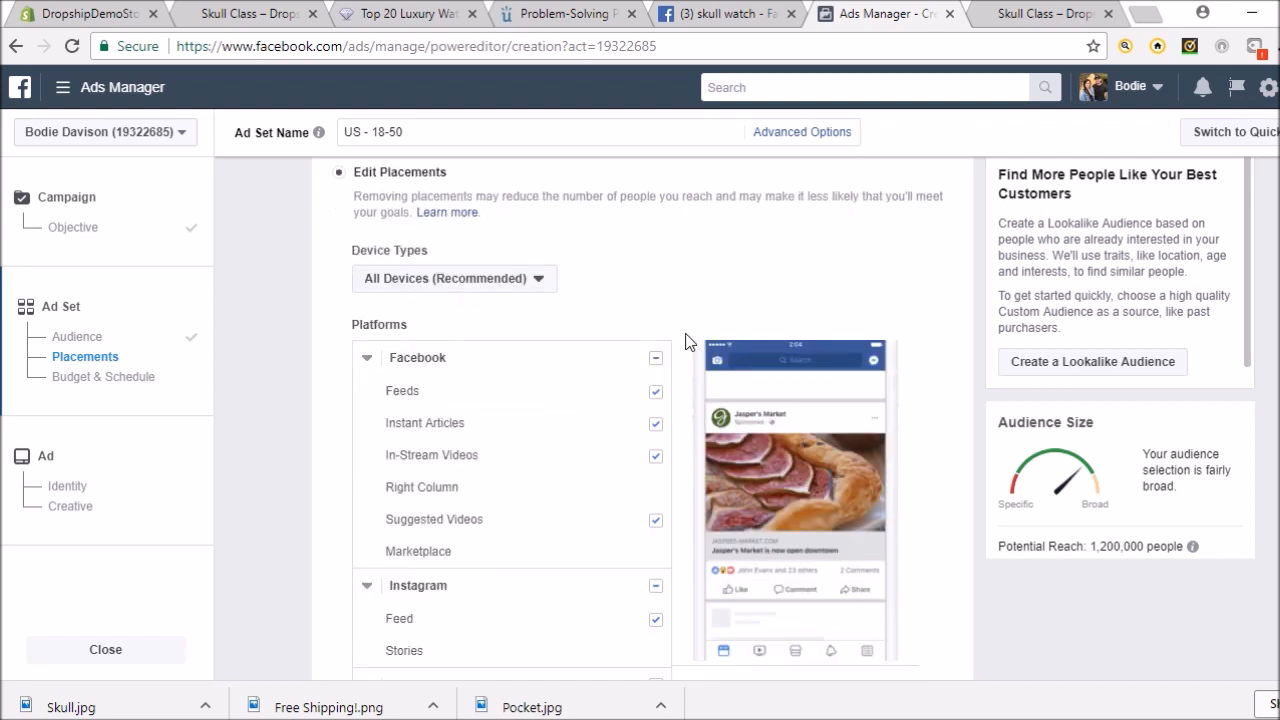
scroll(686, 342, "down", 1)
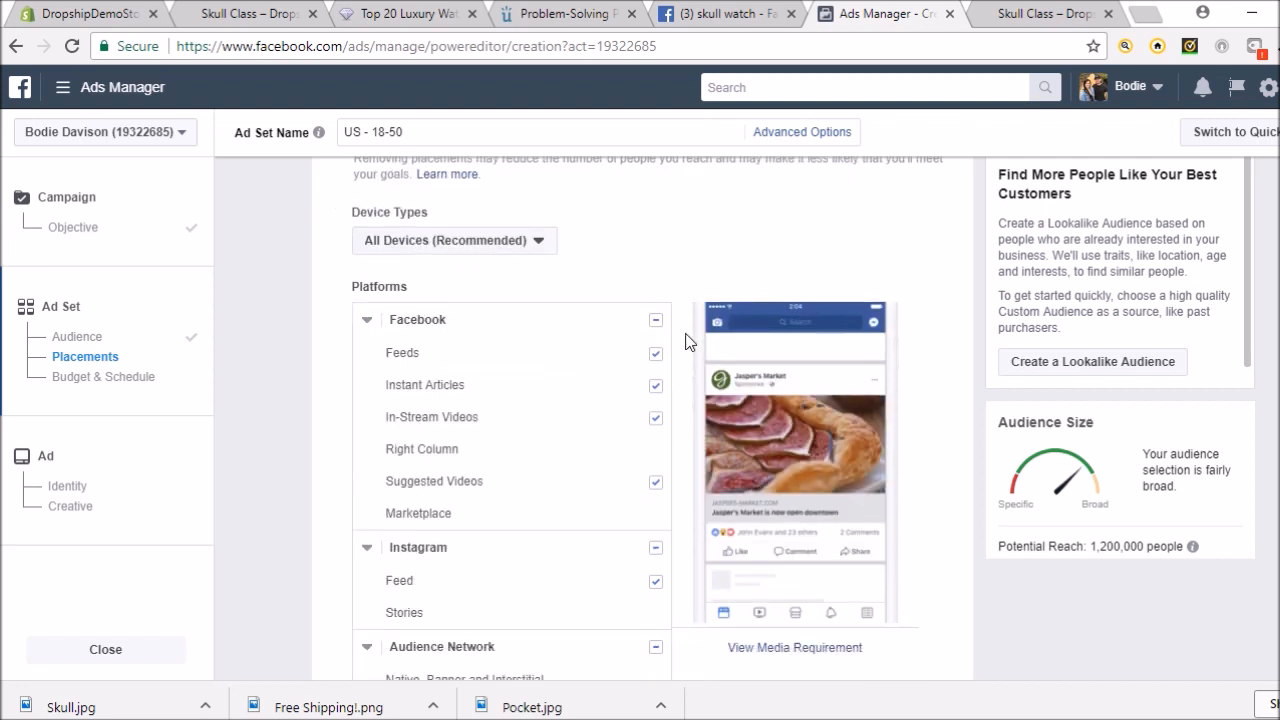
left_click(656, 386)
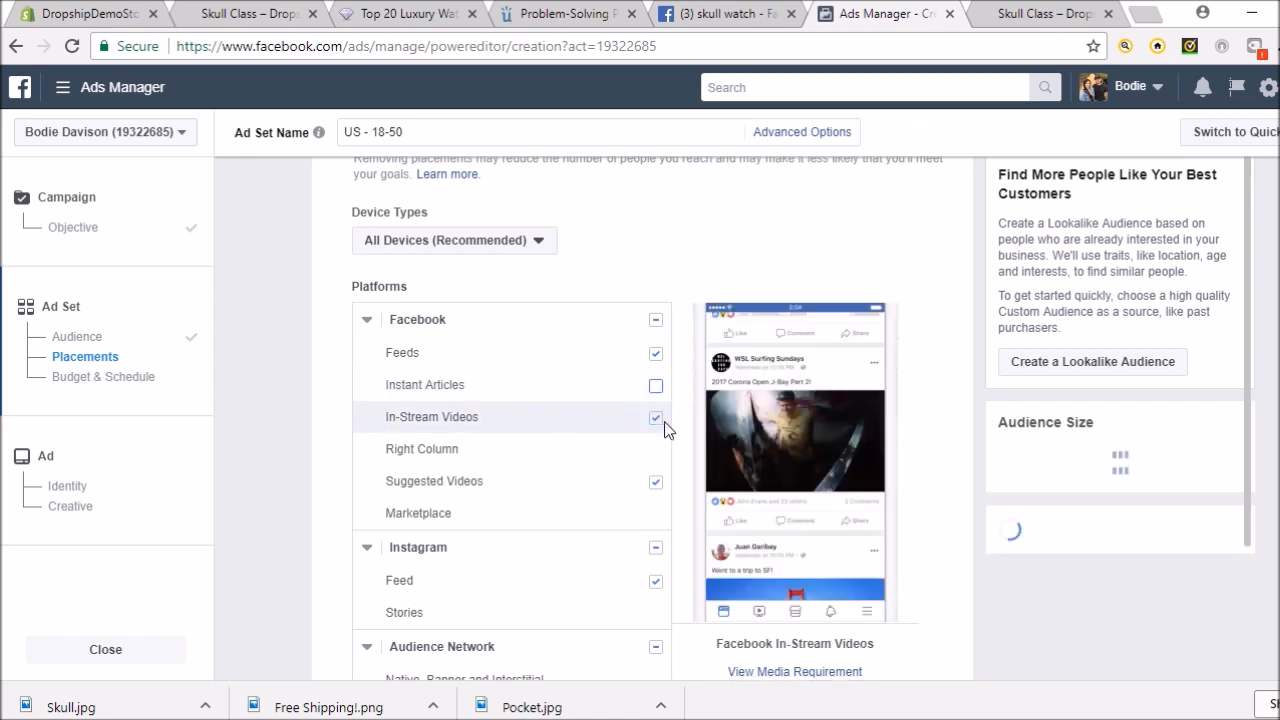
left_click(657, 417)
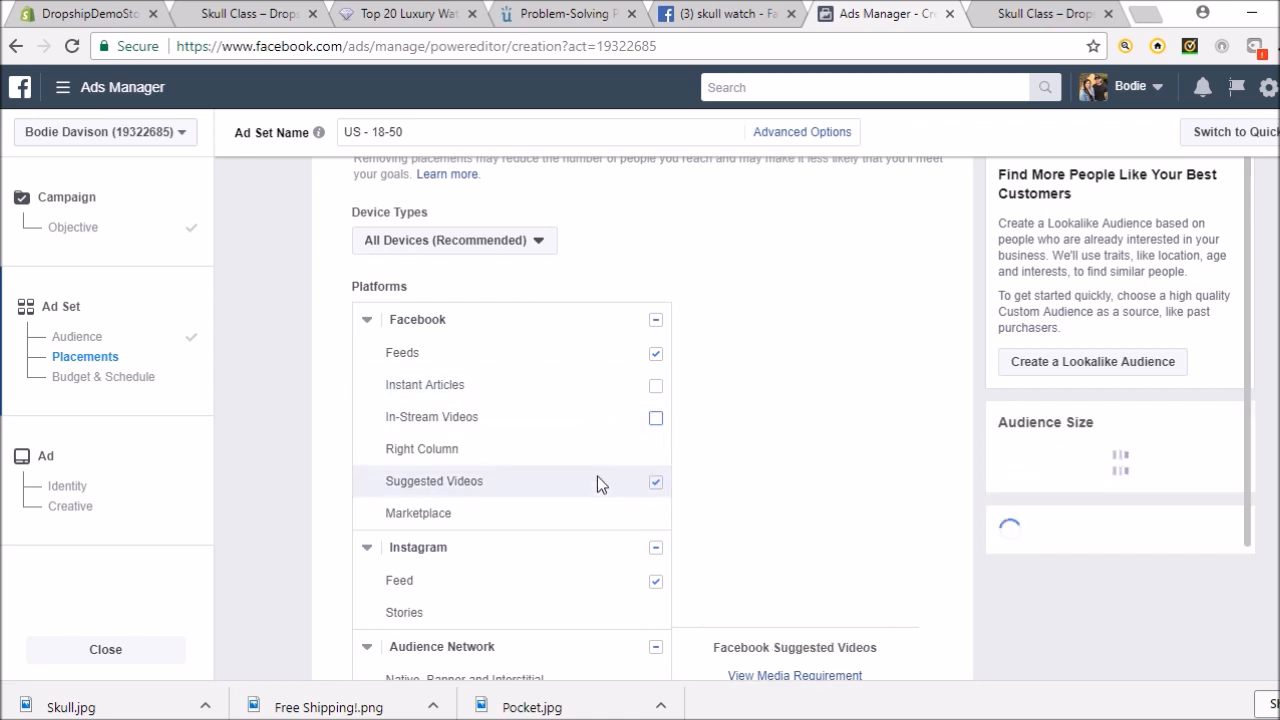
left_click(656, 482)
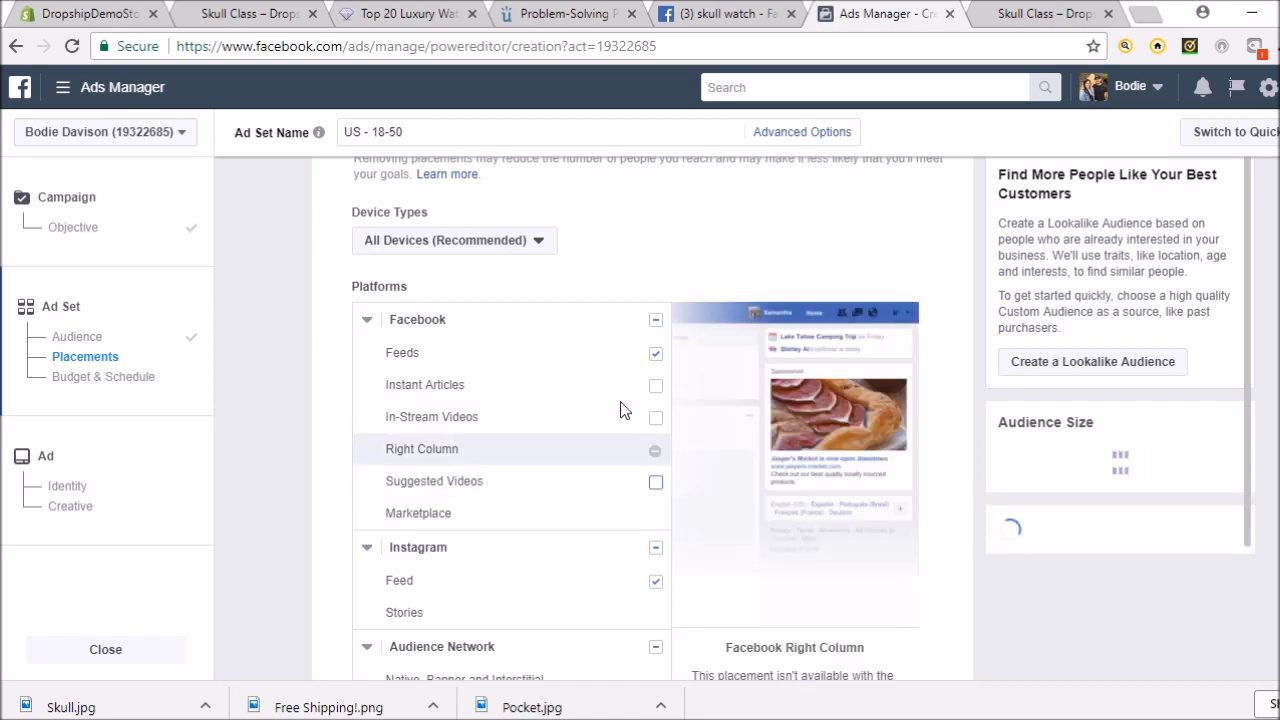
- Exclude all Instagram and Audience Network placements from the ad set
left_click(656, 549)
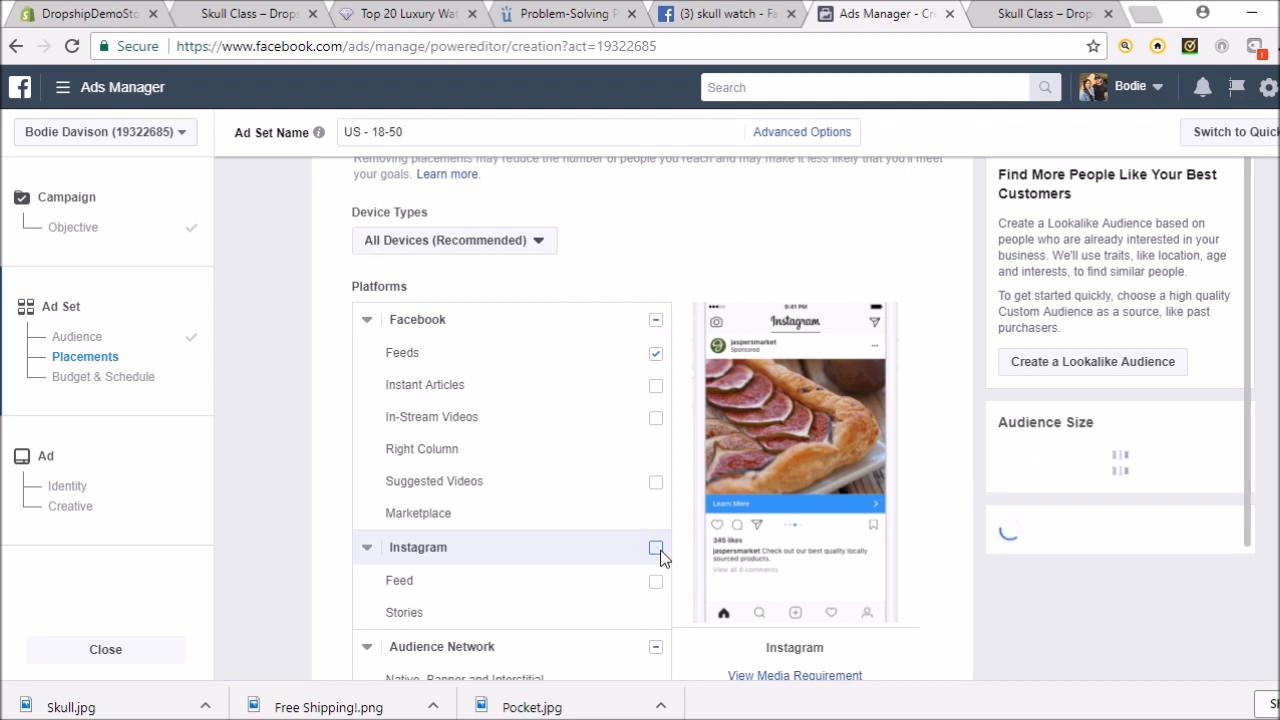
scroll(268, 487, "down", 2)
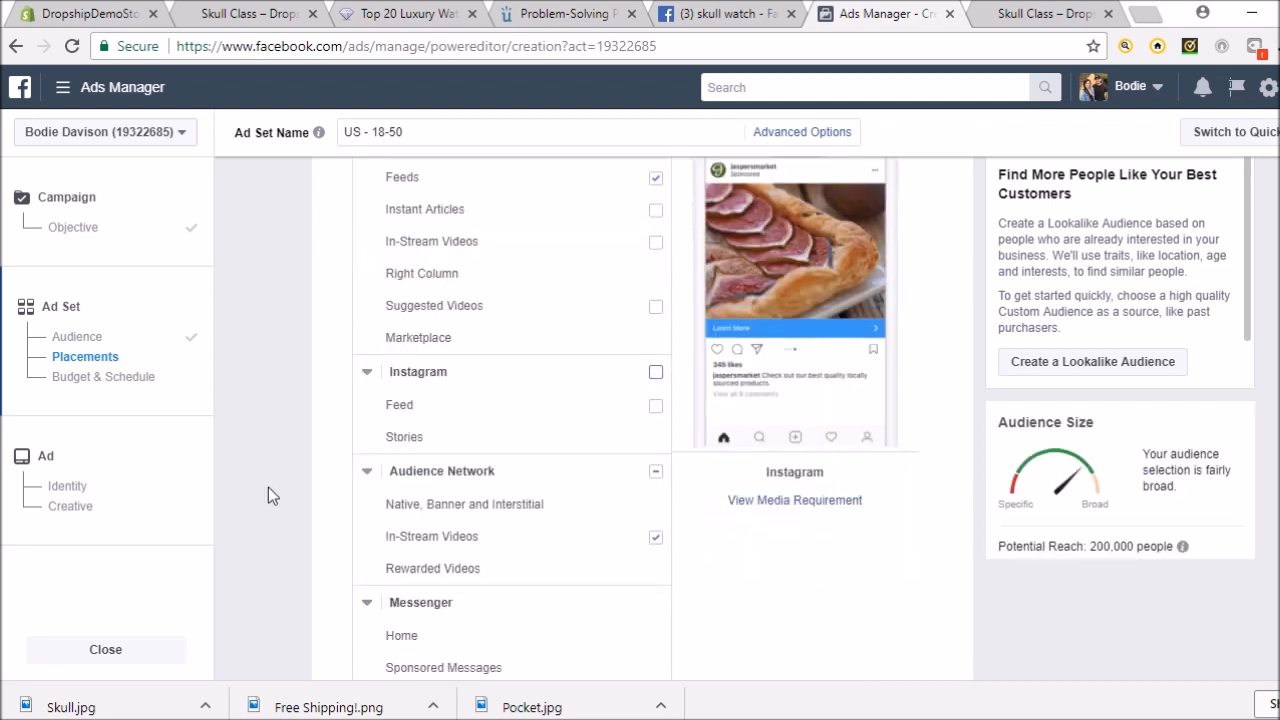
scroll(301, 504, "down", 1)
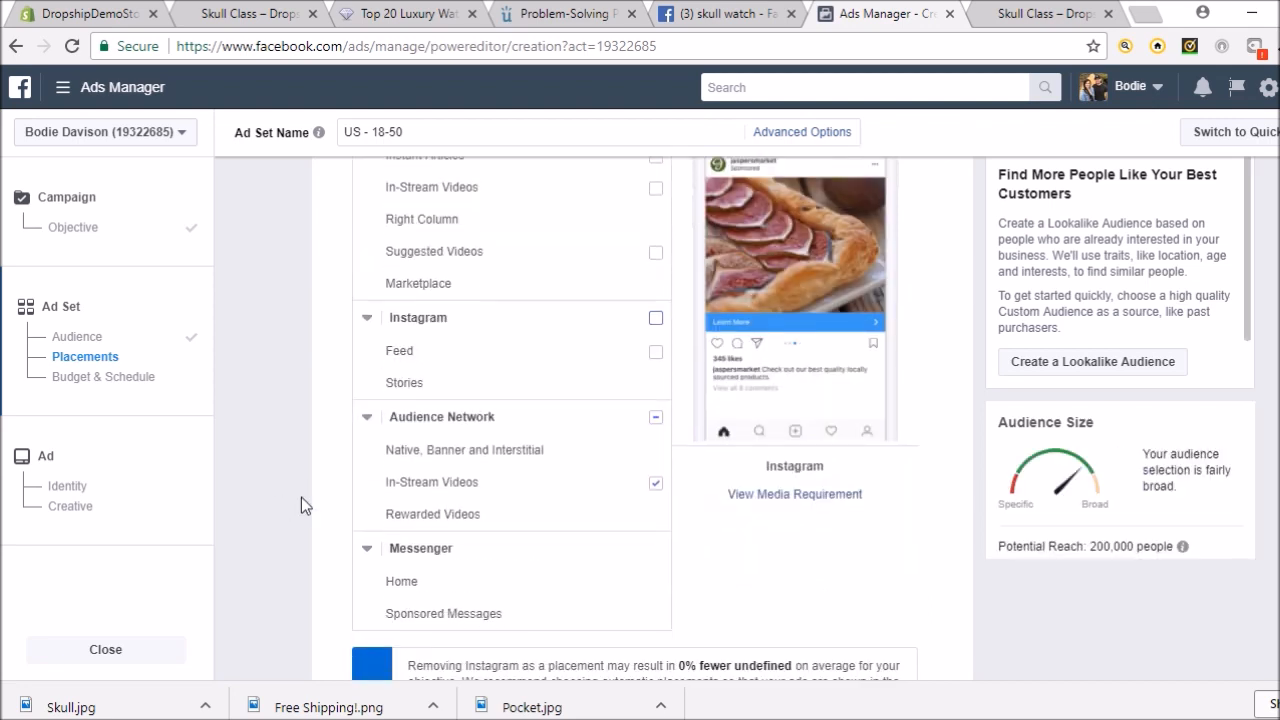
left_click(655, 419)
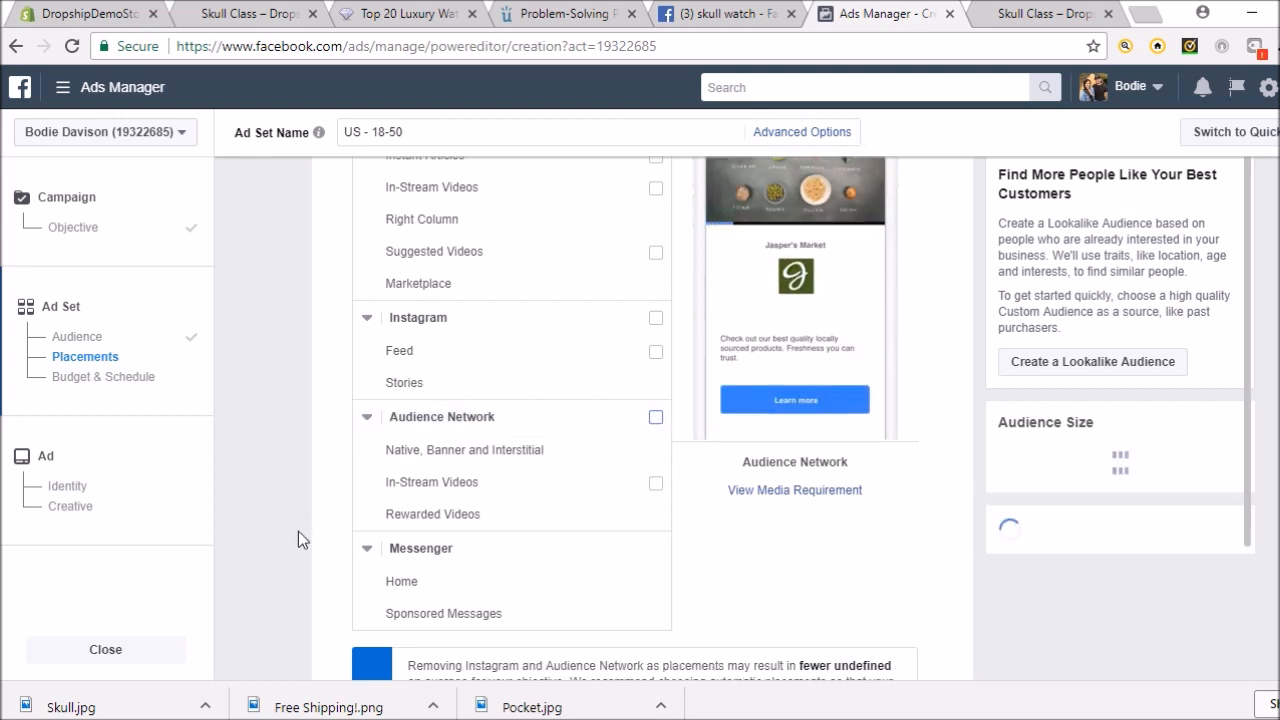
- Review the platform selections, the mobile device and exclusion options, and the Budget & Schedule settings
scroll(298, 540, "up", 2)
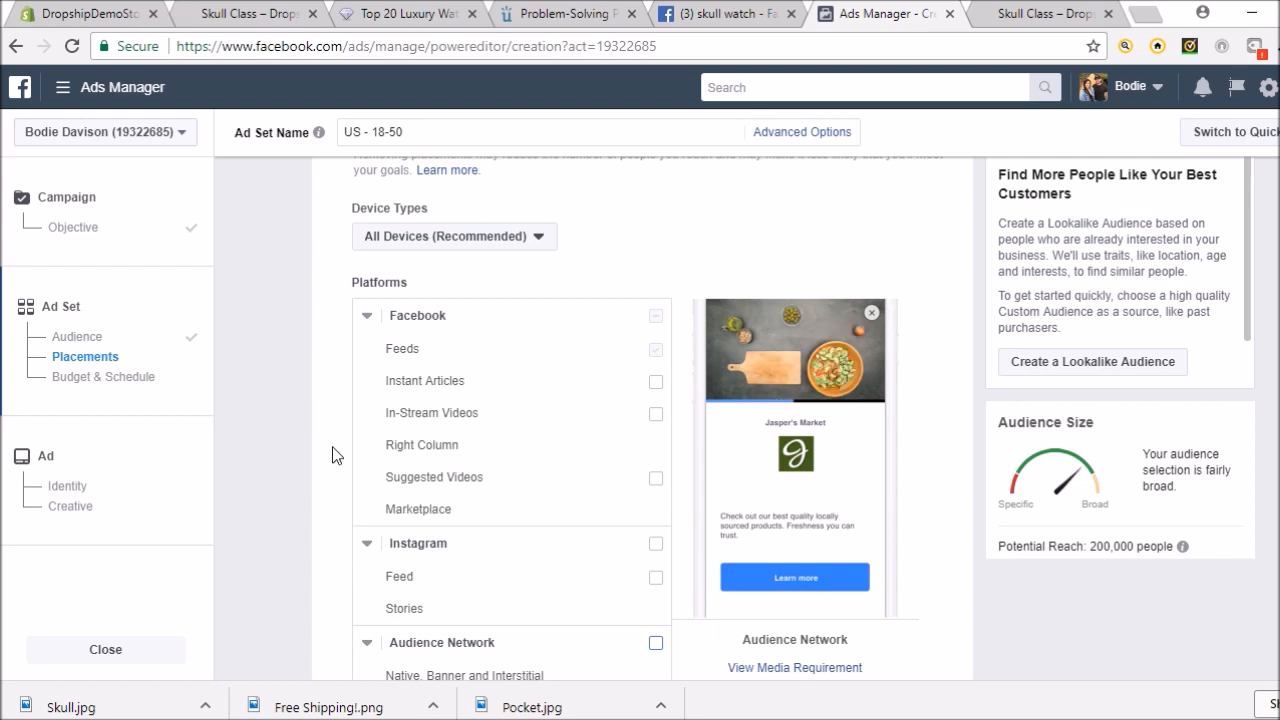
scroll(333, 449, "down", 1)
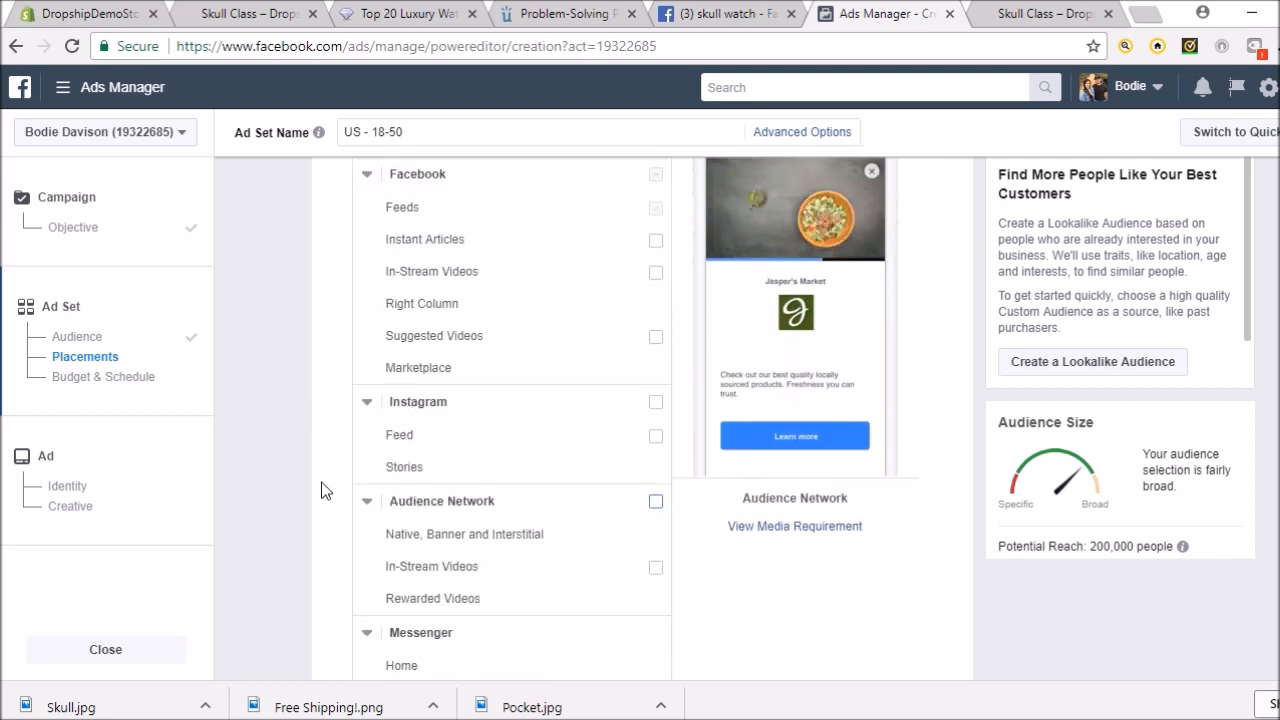
scroll(321, 482, "down", 1)
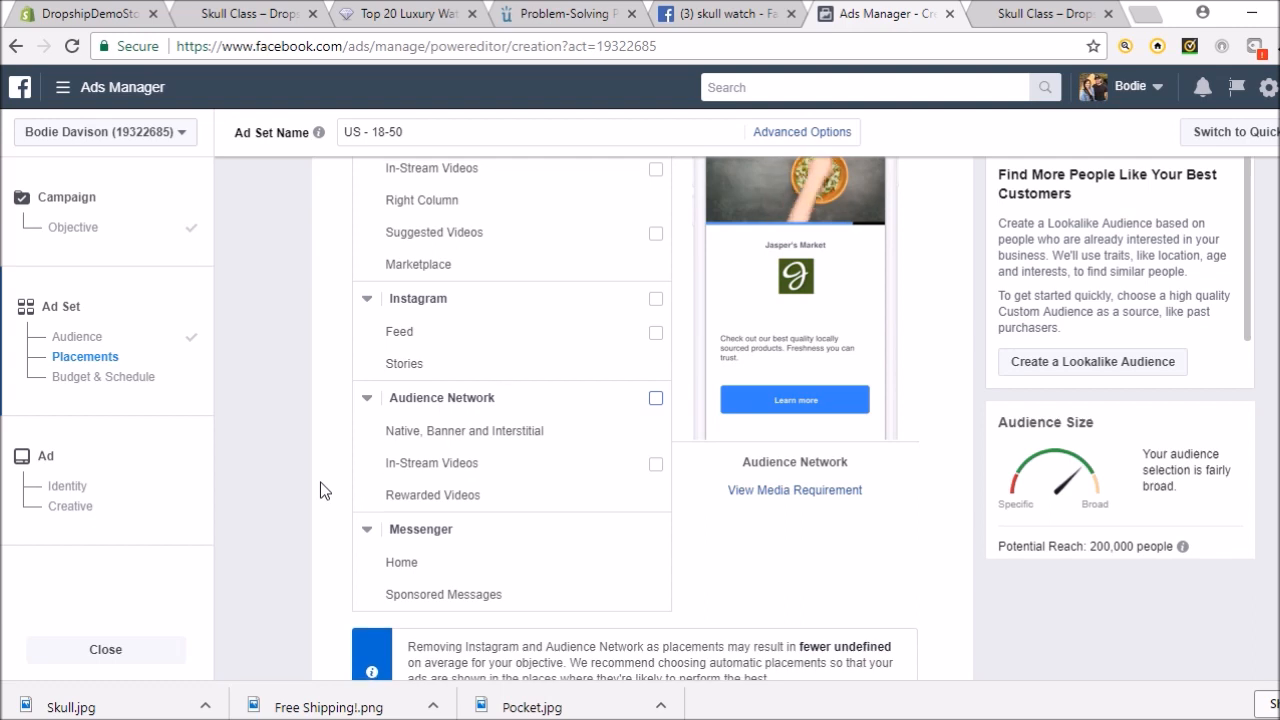
scroll(324, 464, "down", 1)
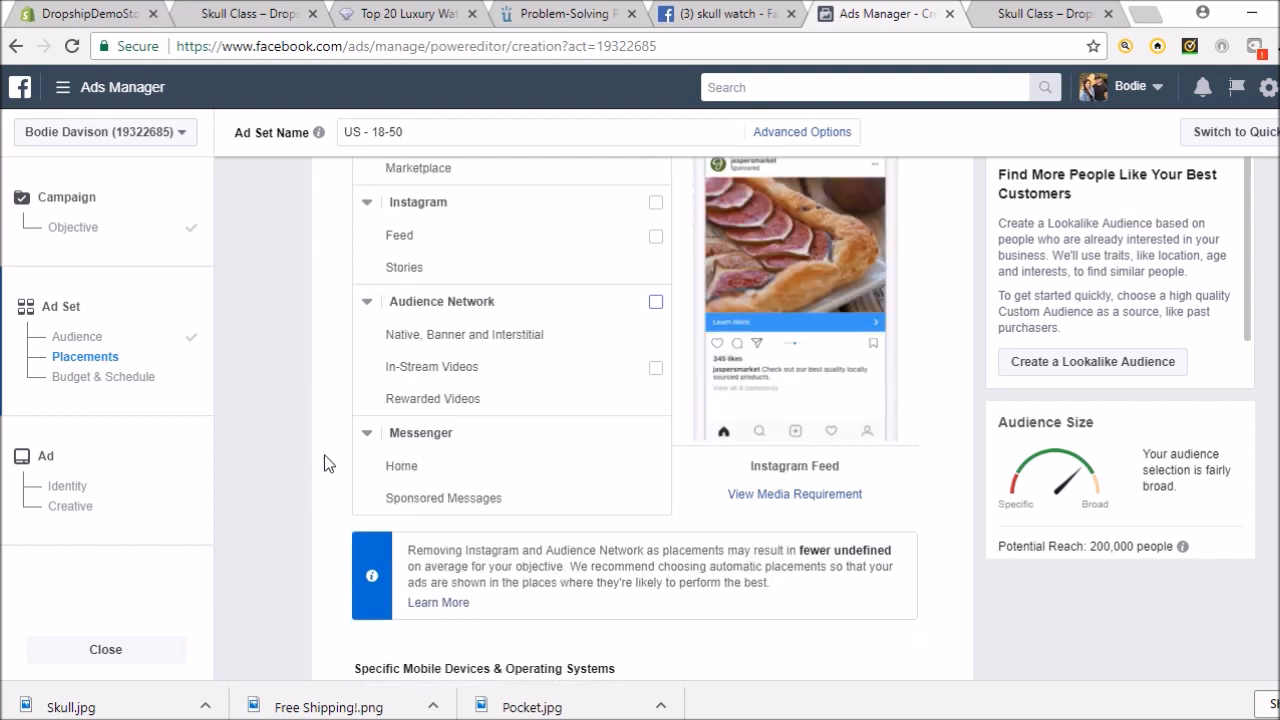
scroll(324, 460, "down", 3)
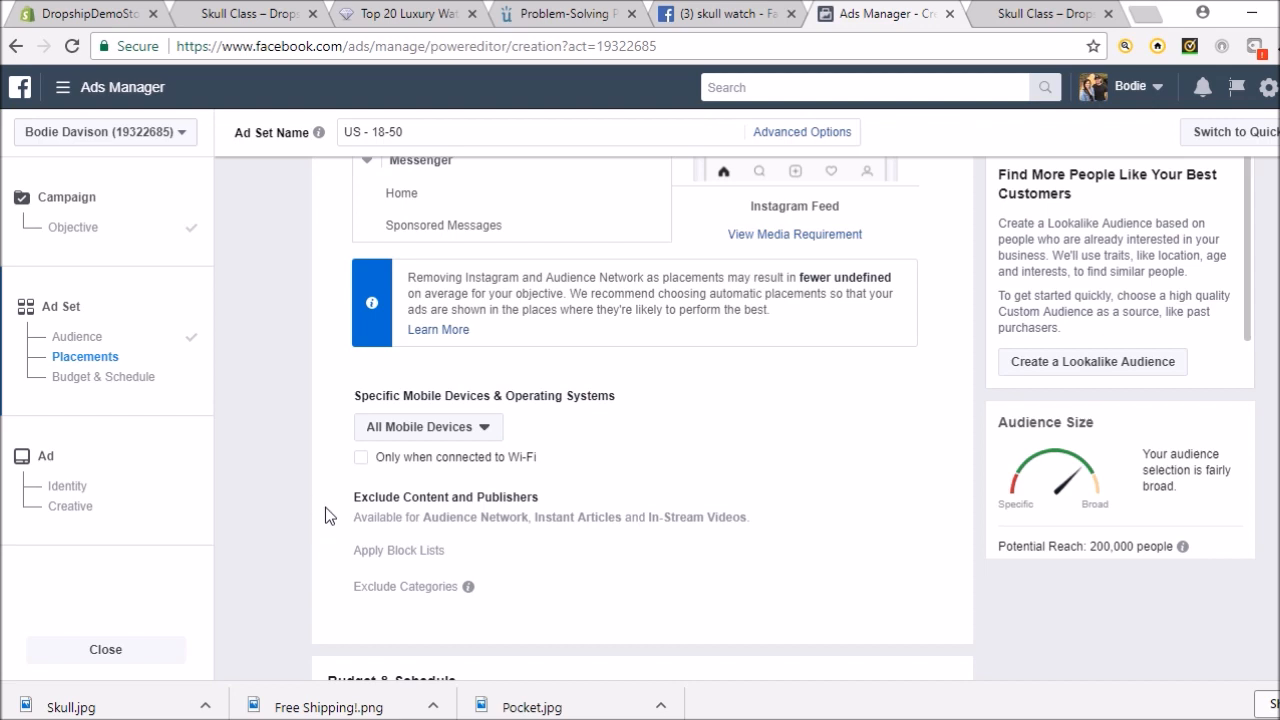
scroll(326, 509, "down", 3)
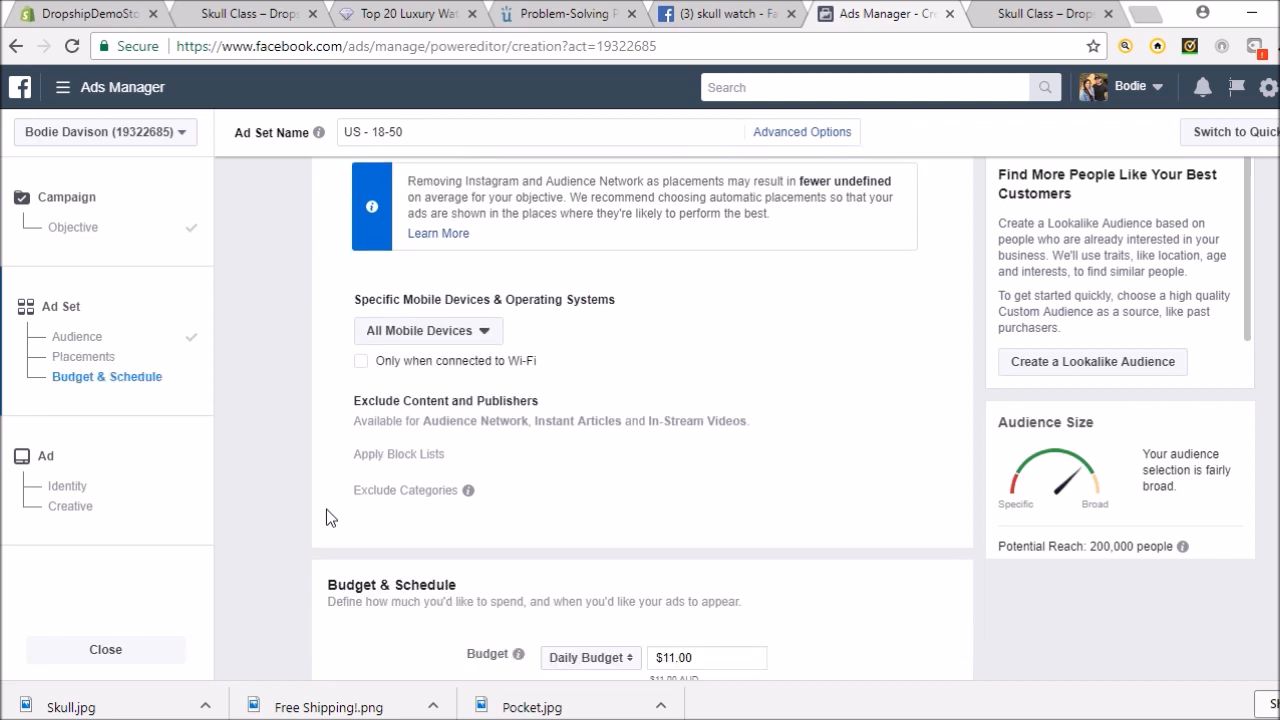
scroll(326, 509, "down", 2)
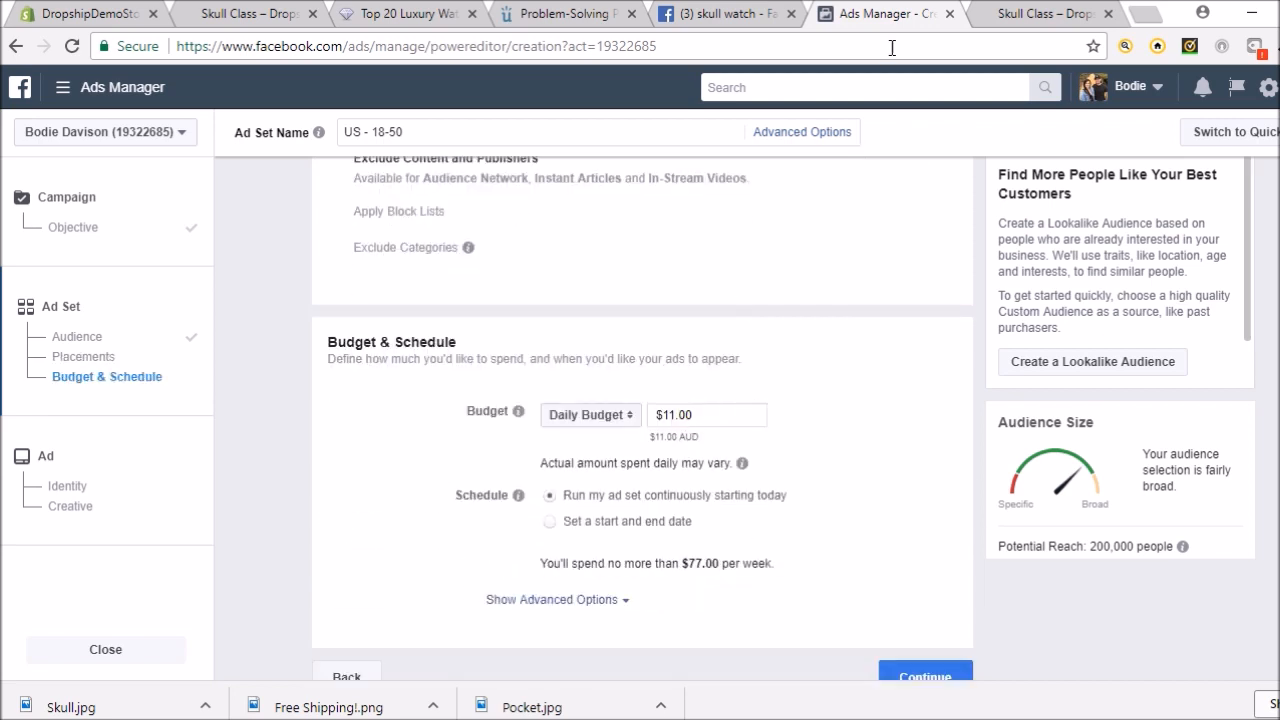
- Open Google in a new browser tab and search for "$5 usd to aud"
left_click(1152, 18)
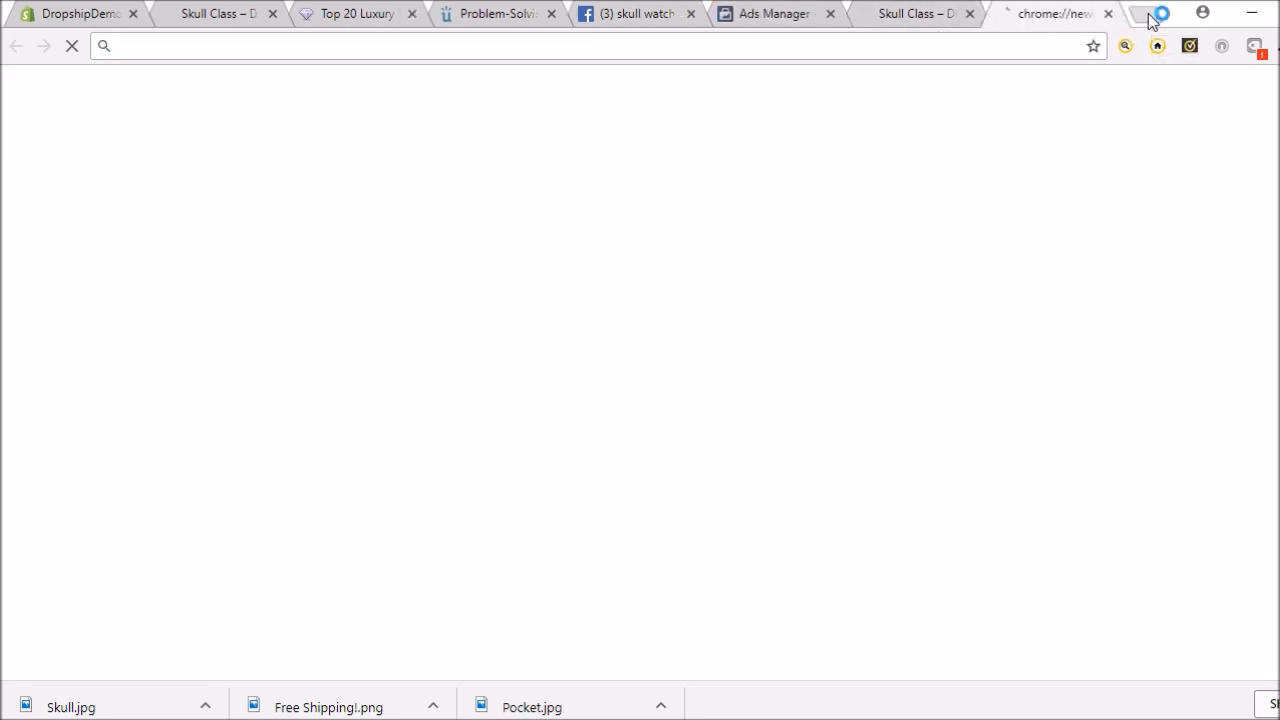
left_click(666, 45)
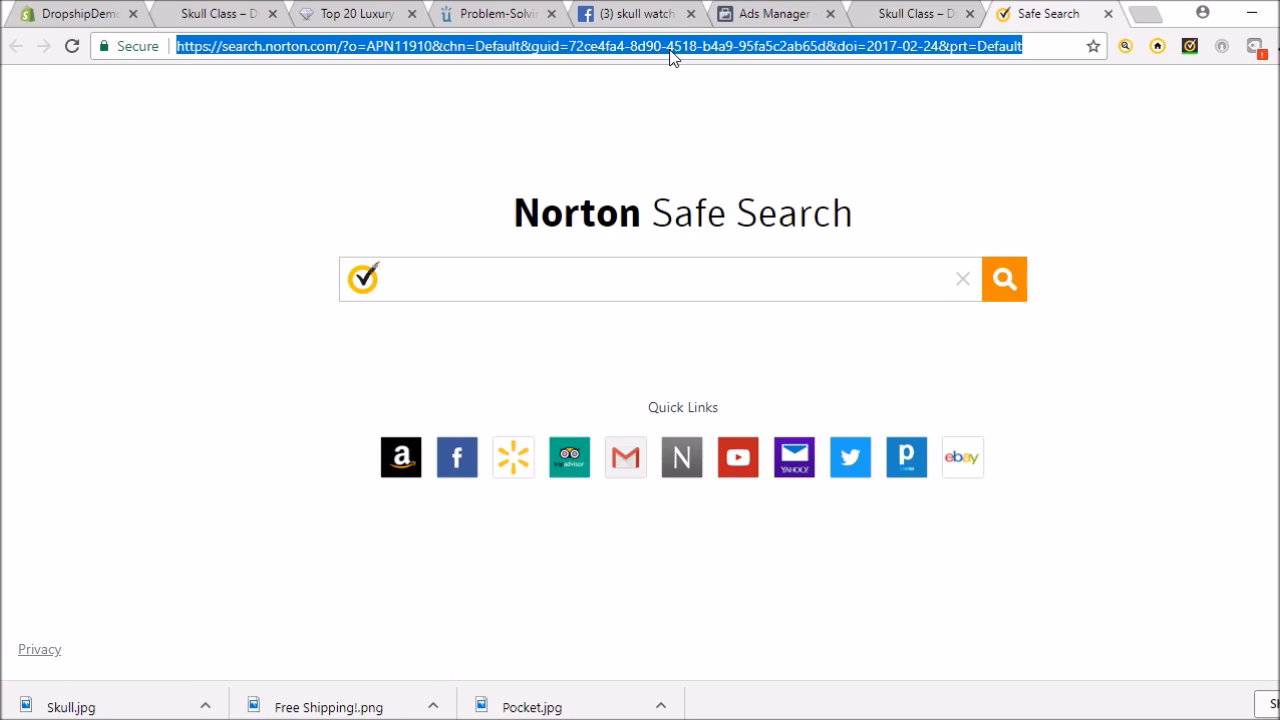
type("g")
key("Return")
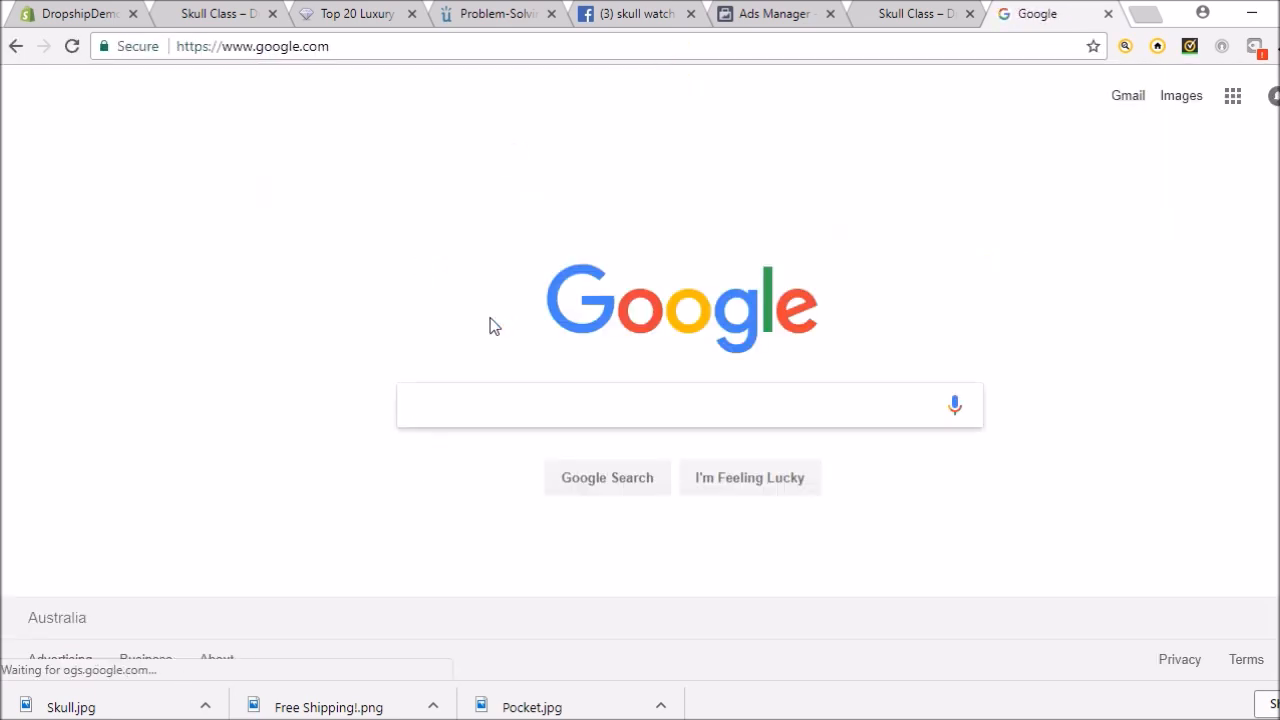
type("$5 ")
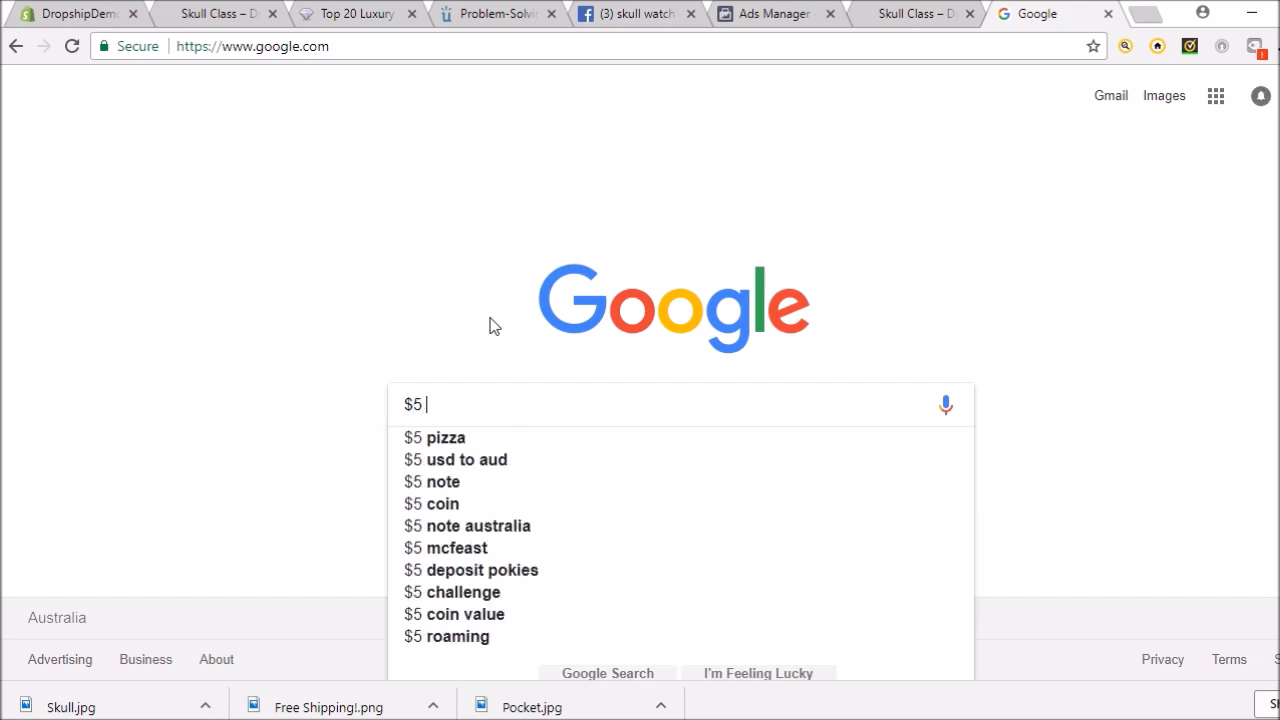
type("usd to aud")
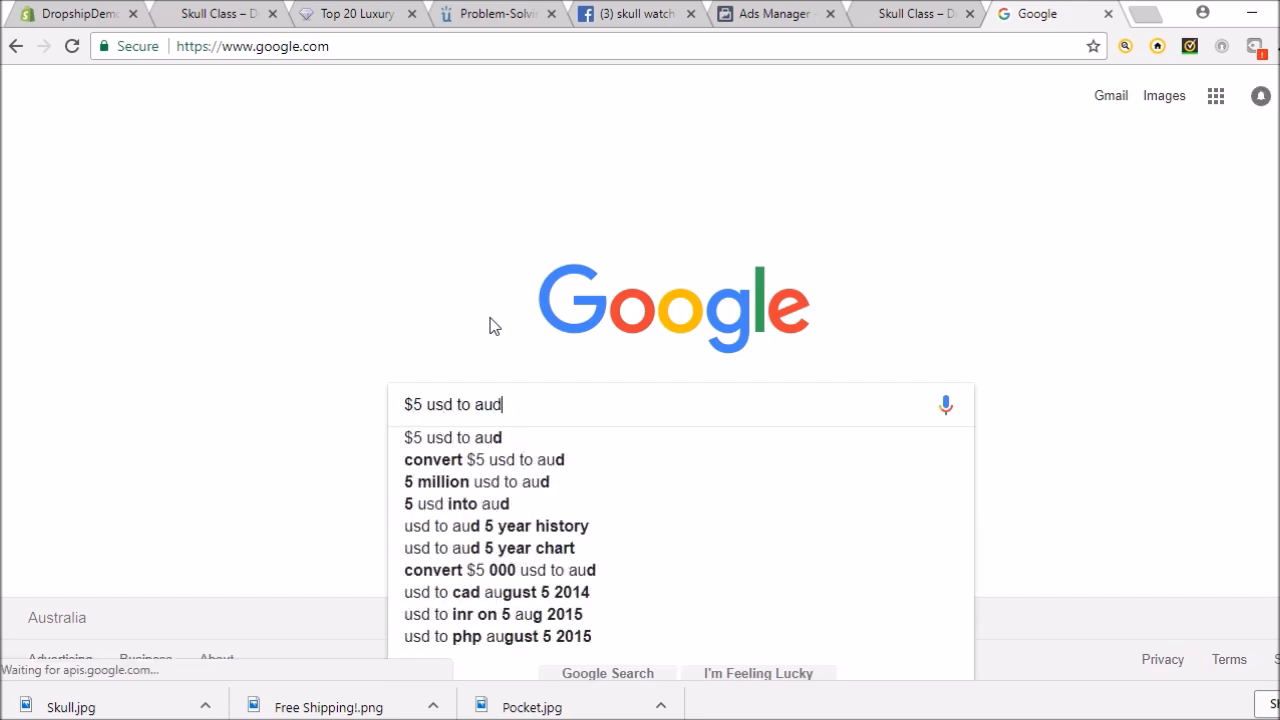
key("Return")
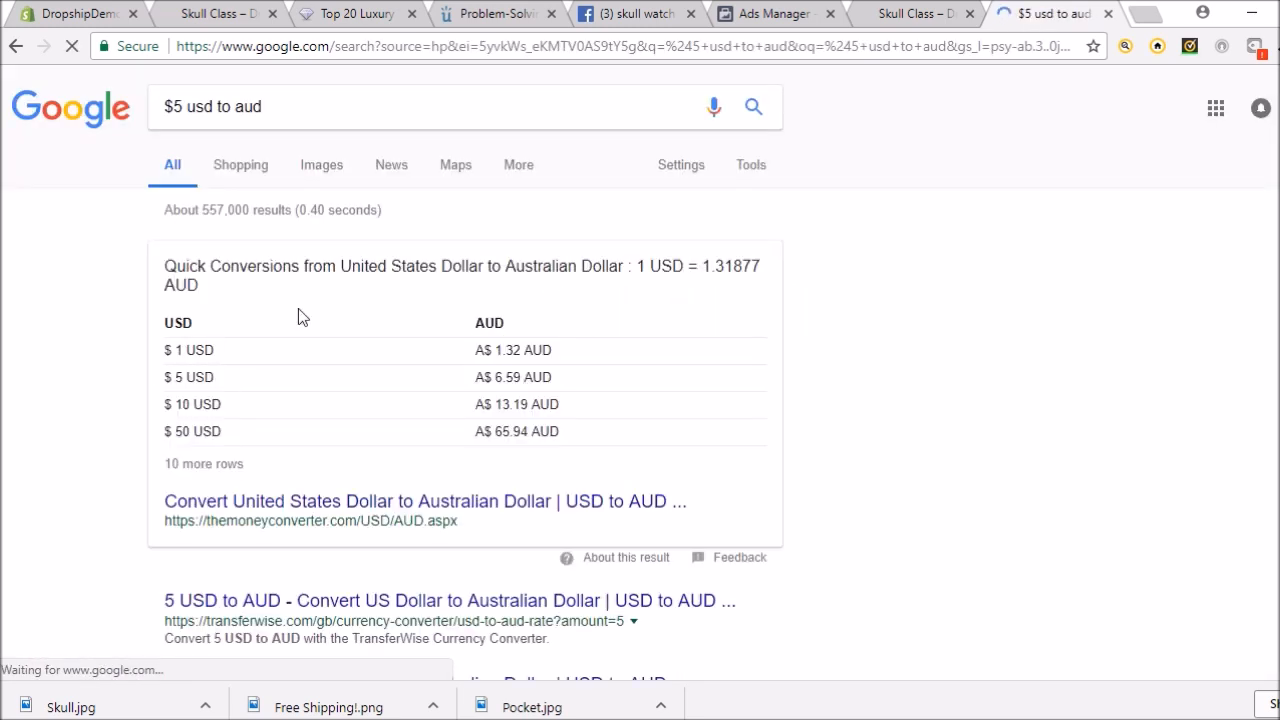
- Check the US to Australian dollar conversion results, rerun the same search, and return to Ads Manager
scroll(43, 503, "down", 2)
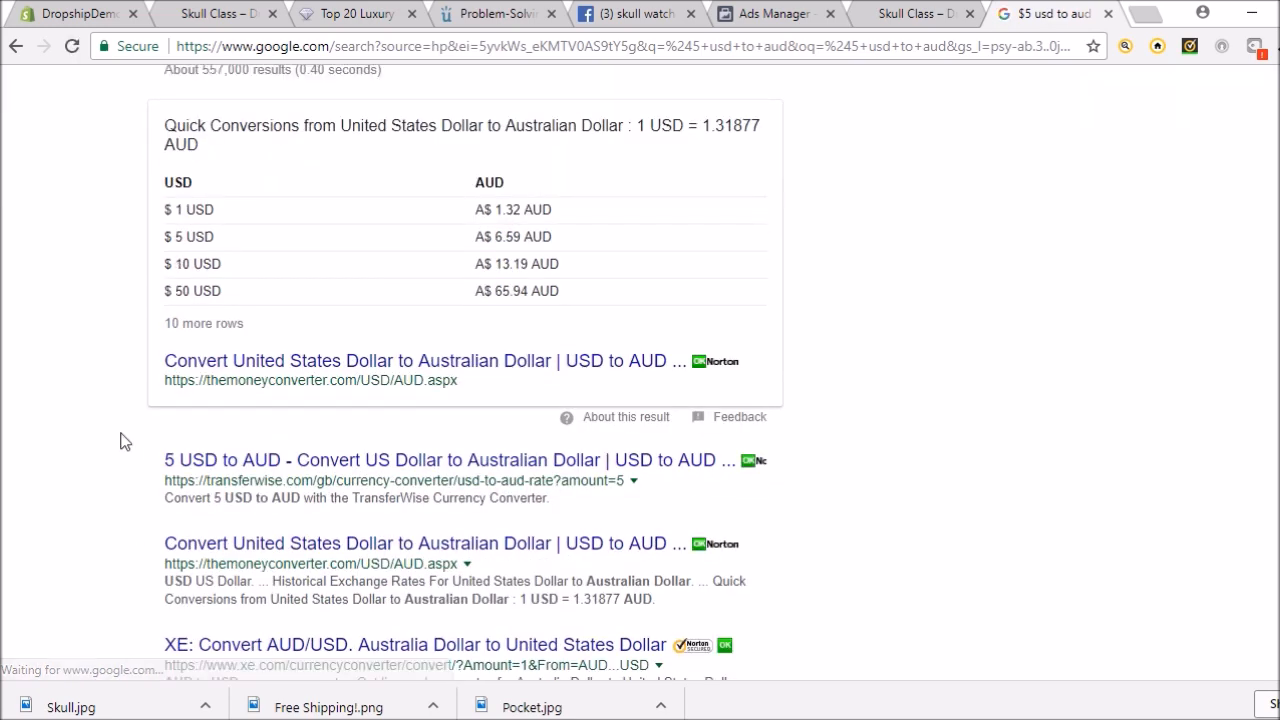
scroll(123, 443, "up", 2)
left_click(284, 112)
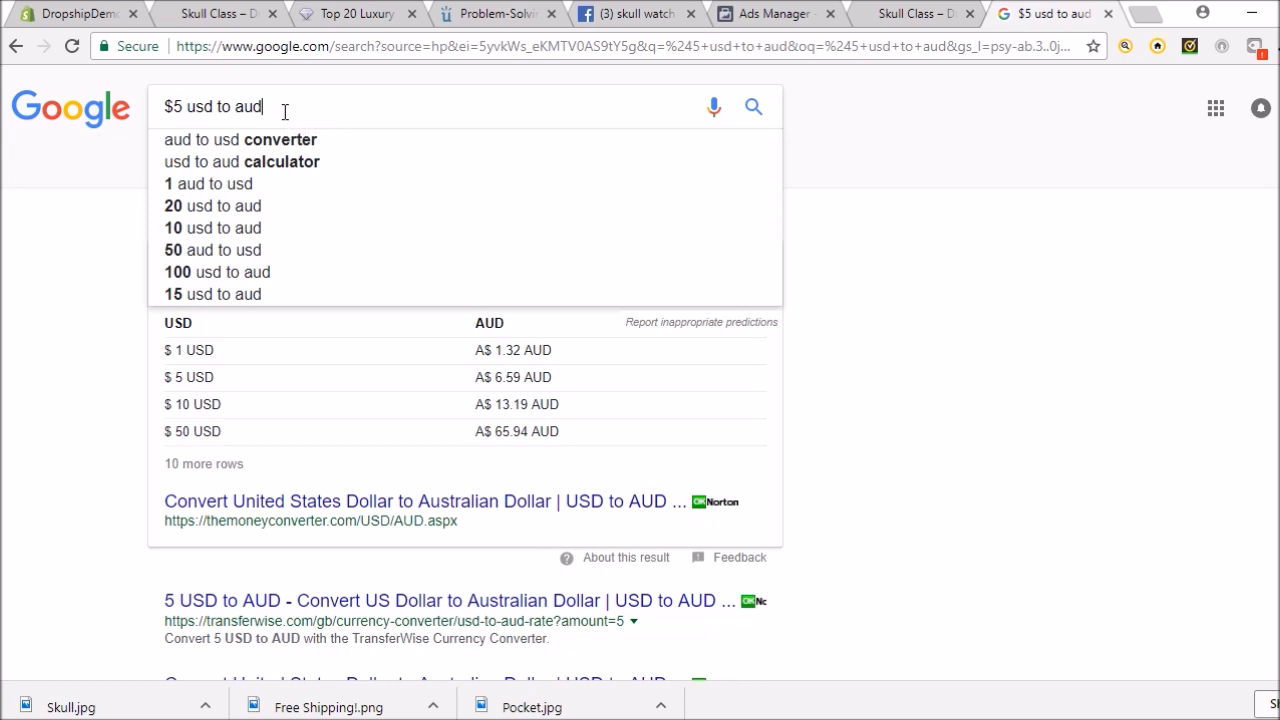
key("Return")
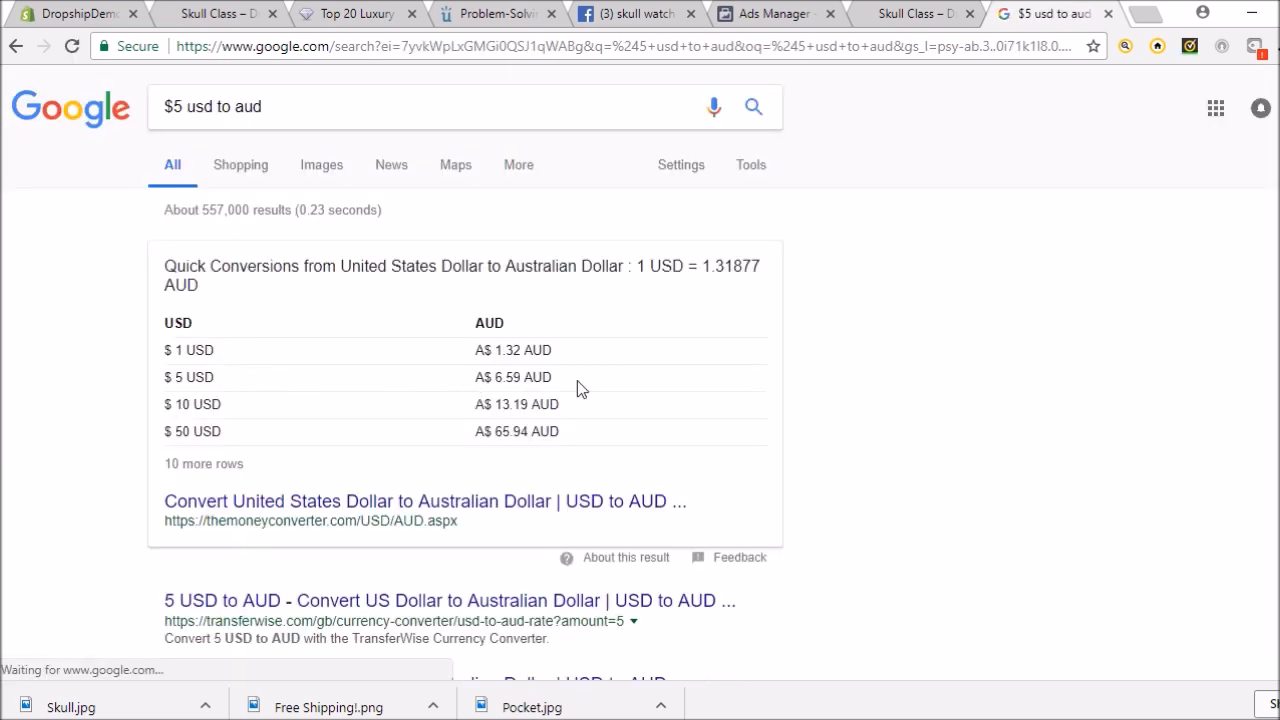
left_click(636, 16)
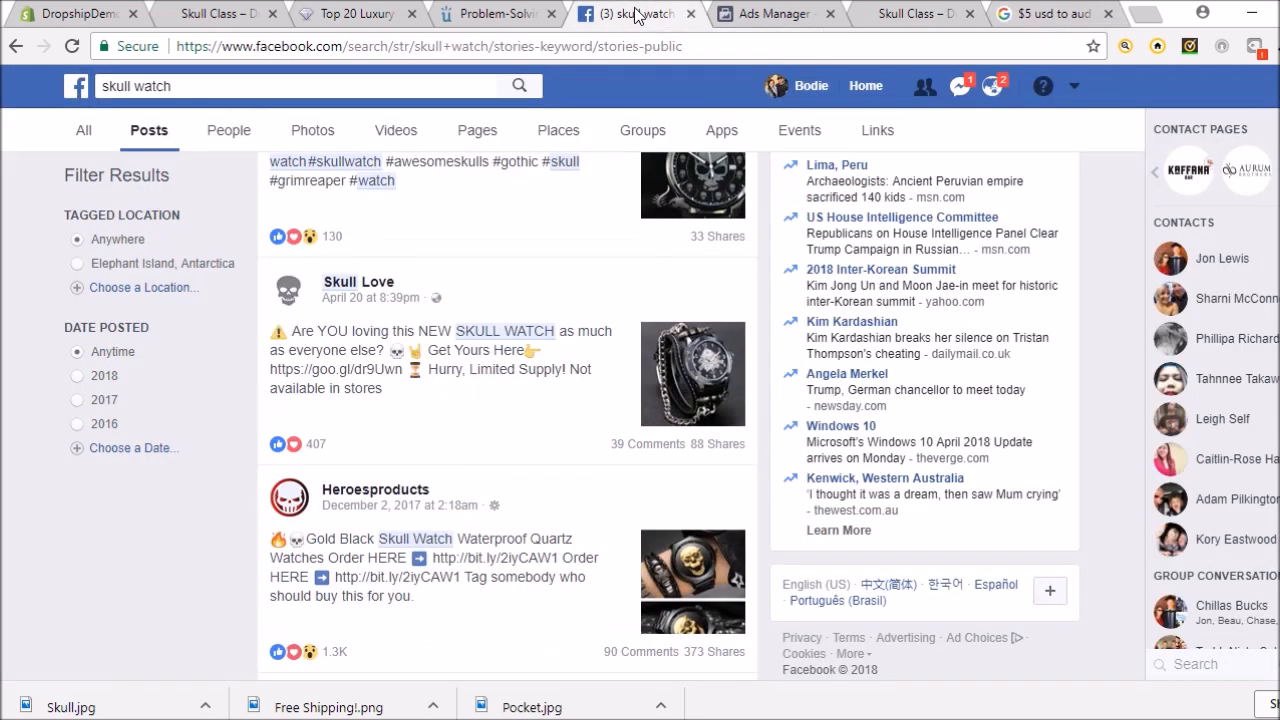
left_click(769, 16)
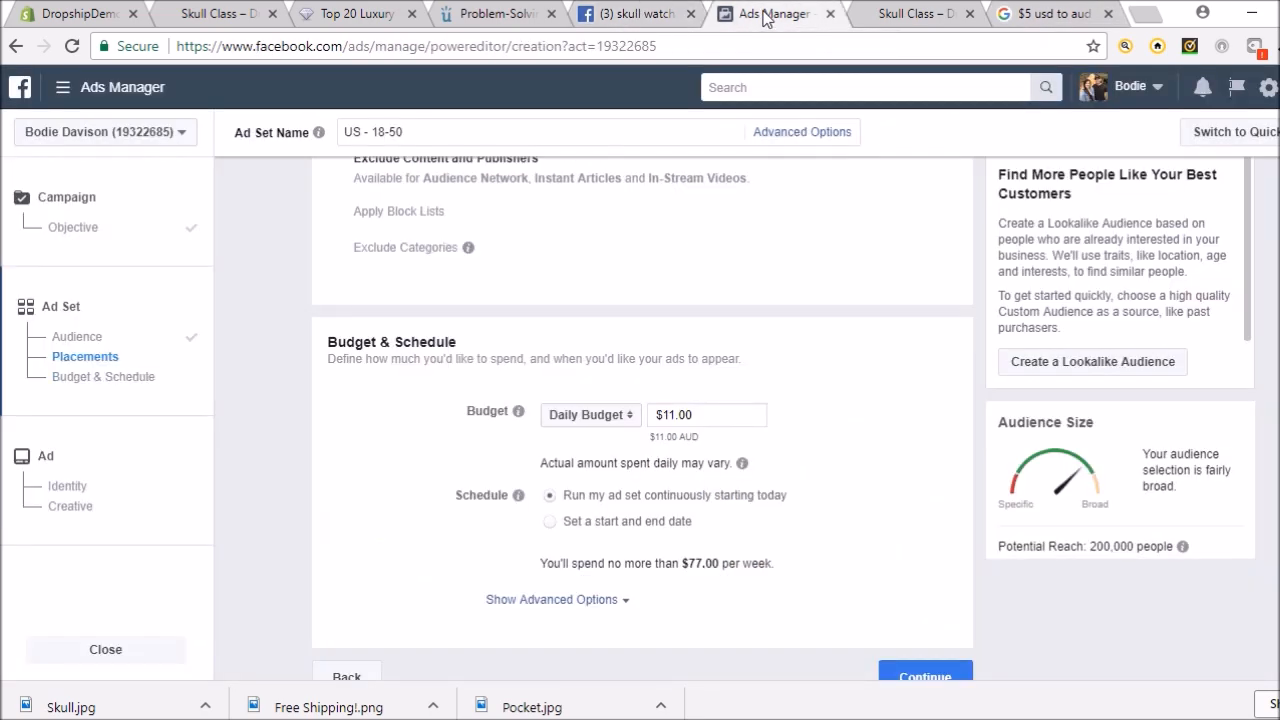
- Set the ad set's daily budget to $7
left_click(713, 410)
key("BackSpace")
key("BackSpace")
key("BackSpace")
key("BackSpace")
key("BackSpace")
type("7")
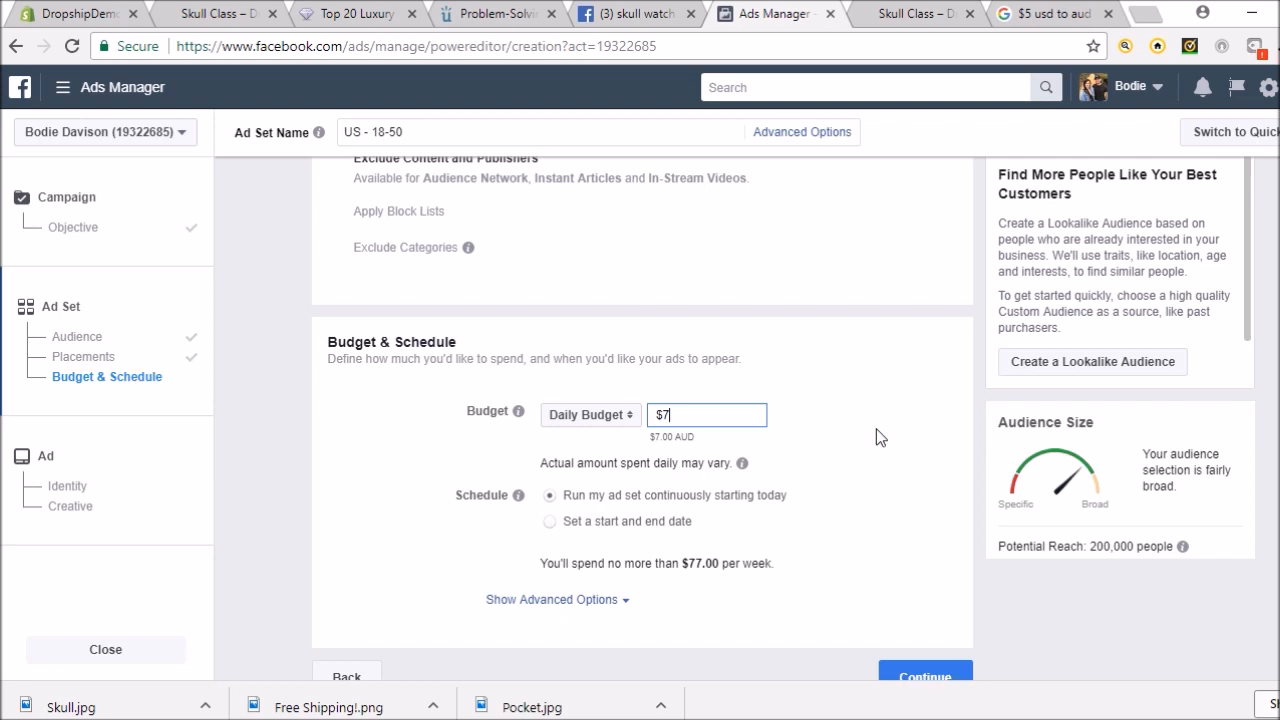
- Set the ad set's daily budget to $15 and continue to the ad setup
key("BackSpace")
type("15")
scroll(838, 466, "down", 1)
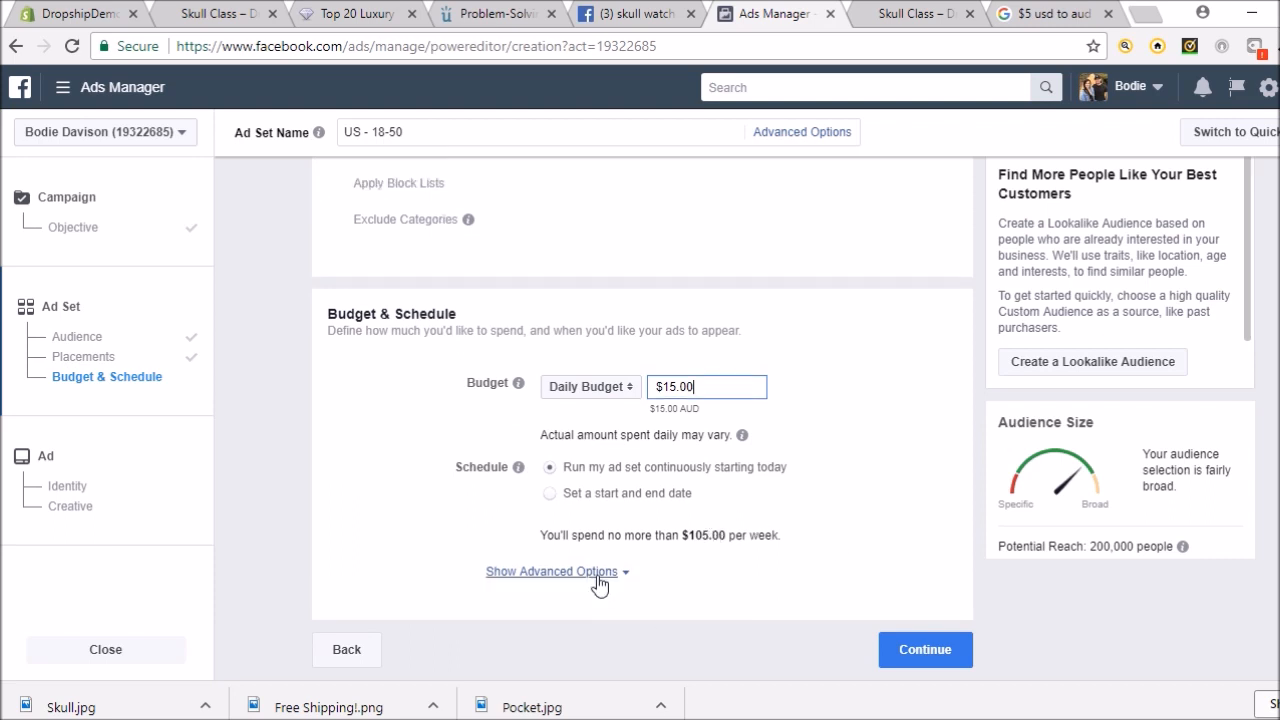
left_click(930, 657)
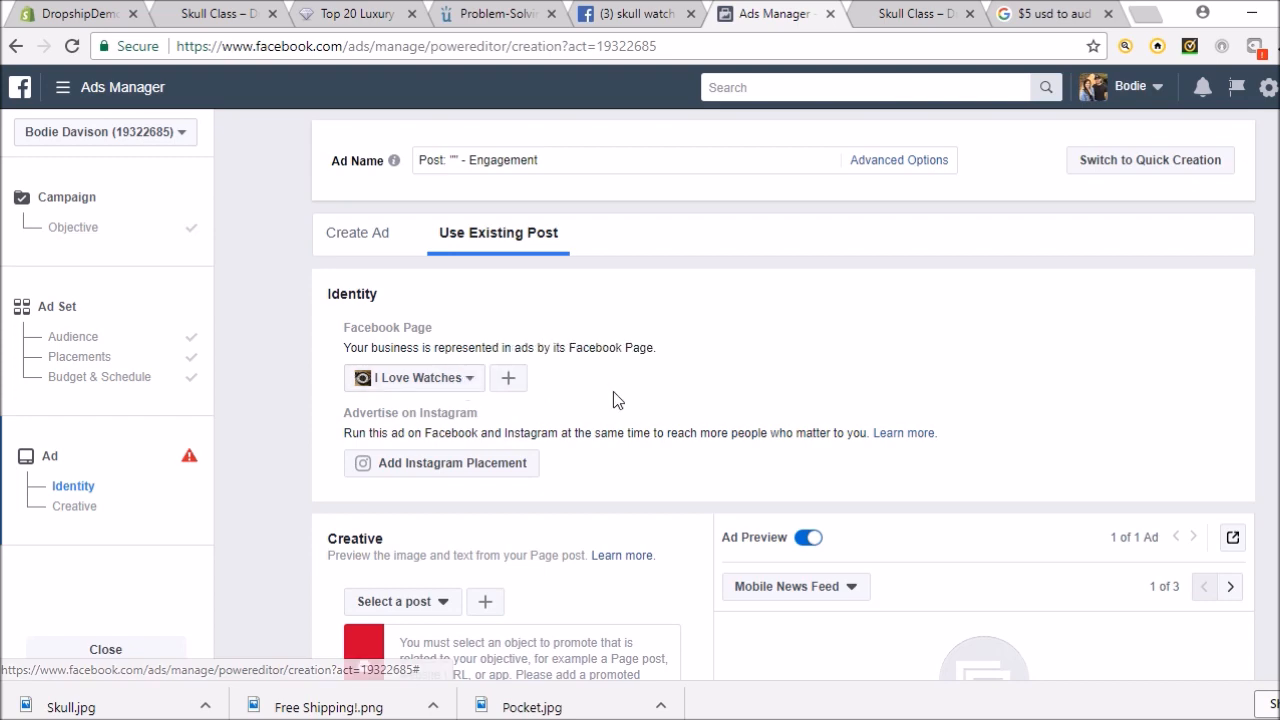
- Choose the existing "Do You Love Skulls? Gold and black skull watches are back in stock!" post as the ad creative and dismiss the call-to-action tip
scroll(316, 514, "down", 2)
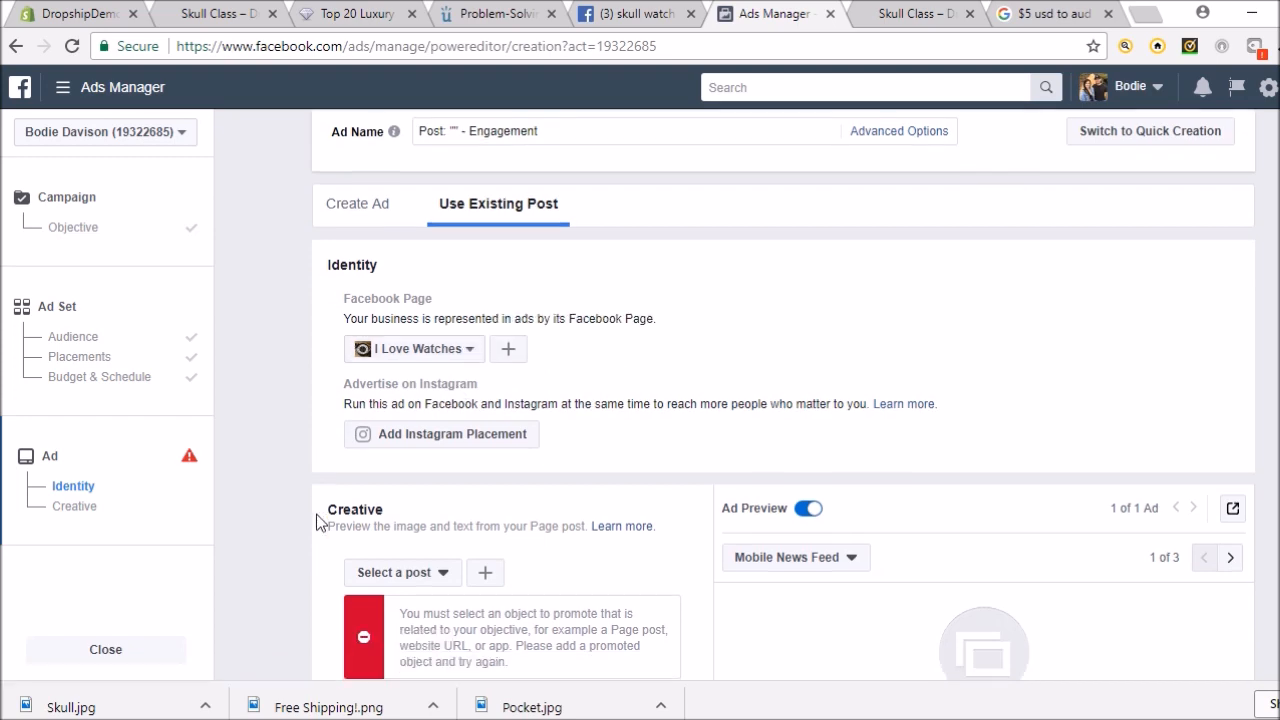
scroll(316, 514, "up", 2)
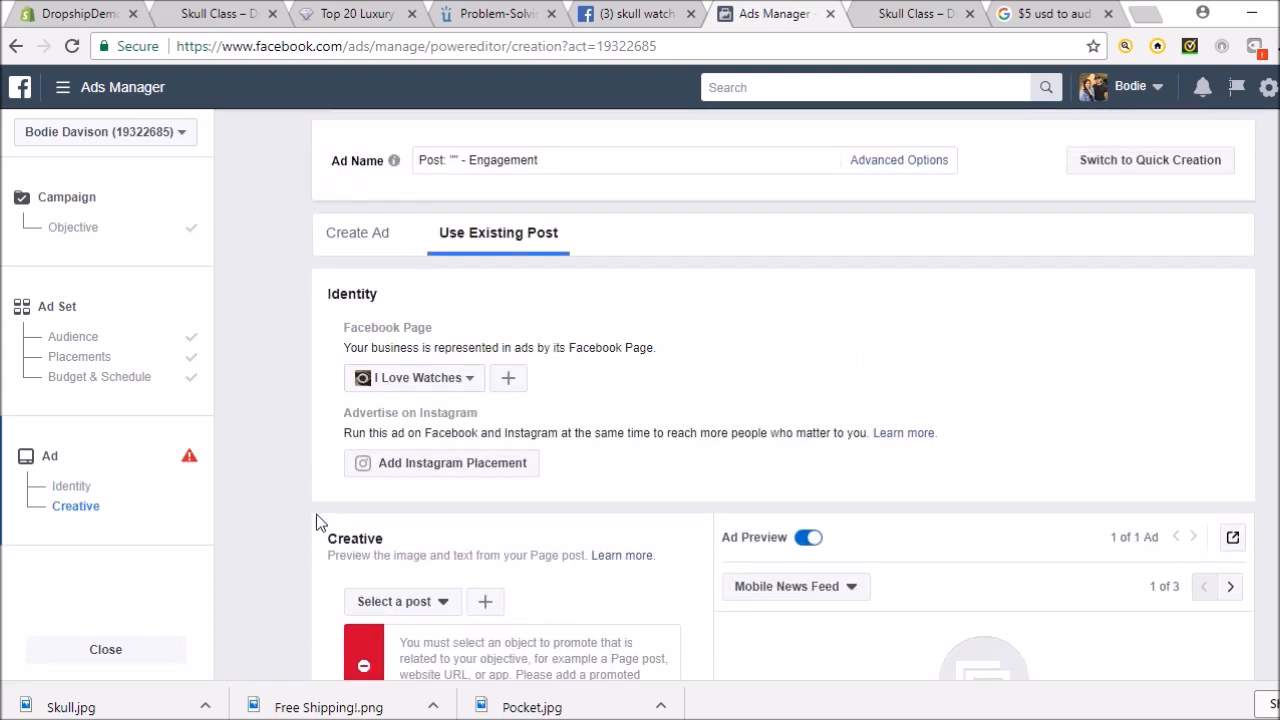
scroll(316, 514, "down", 3)
scroll(316, 514, "up", 2)
scroll(316, 514, "up", 1)
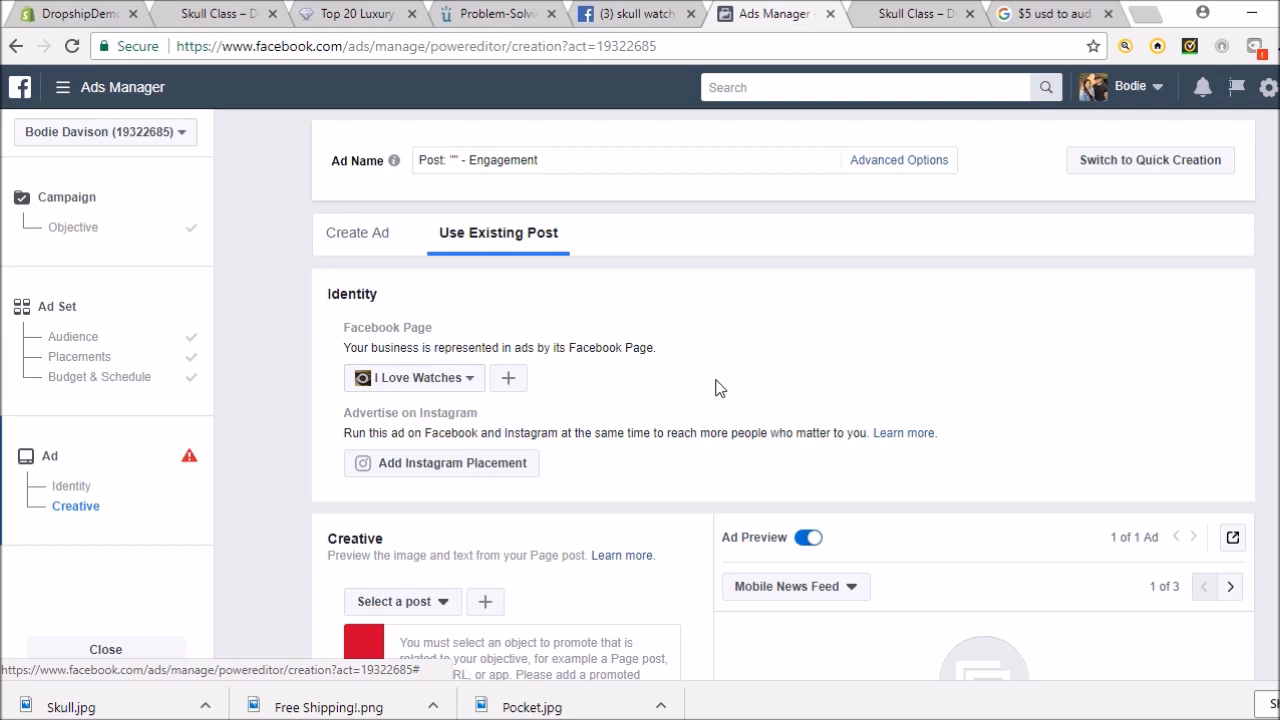
scroll(723, 414, "down", 1)
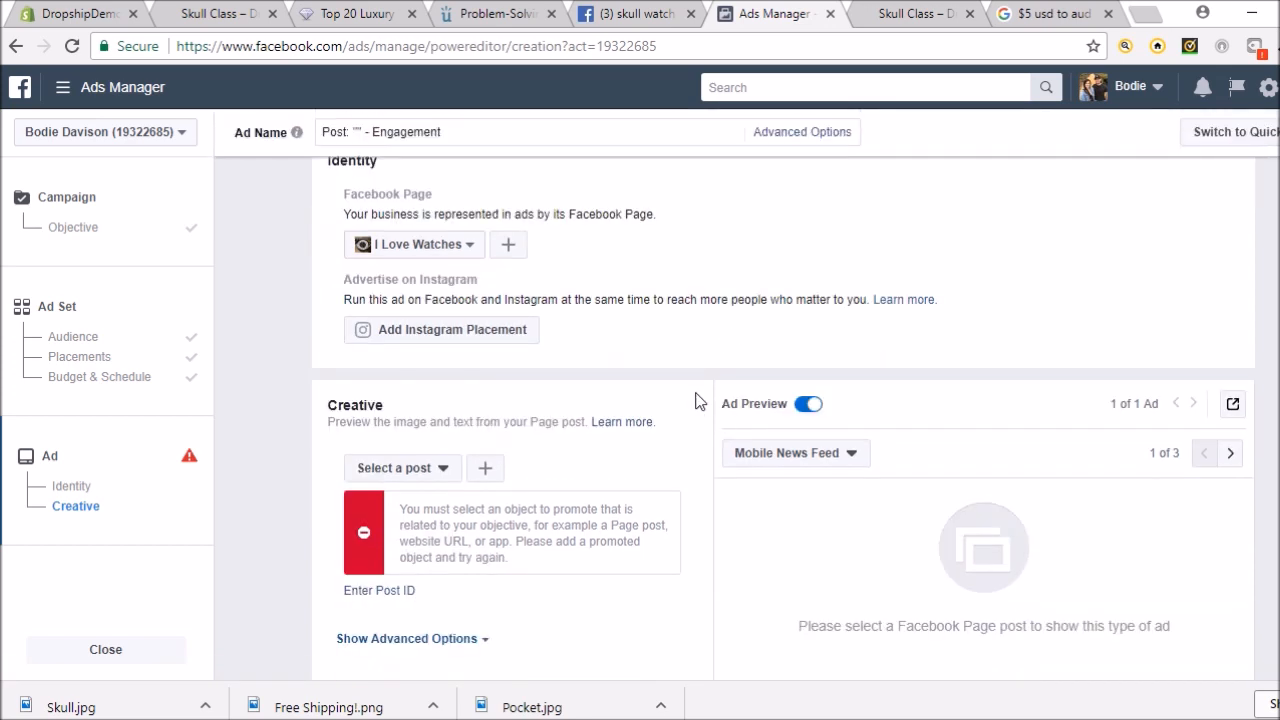
left_click(441, 468)
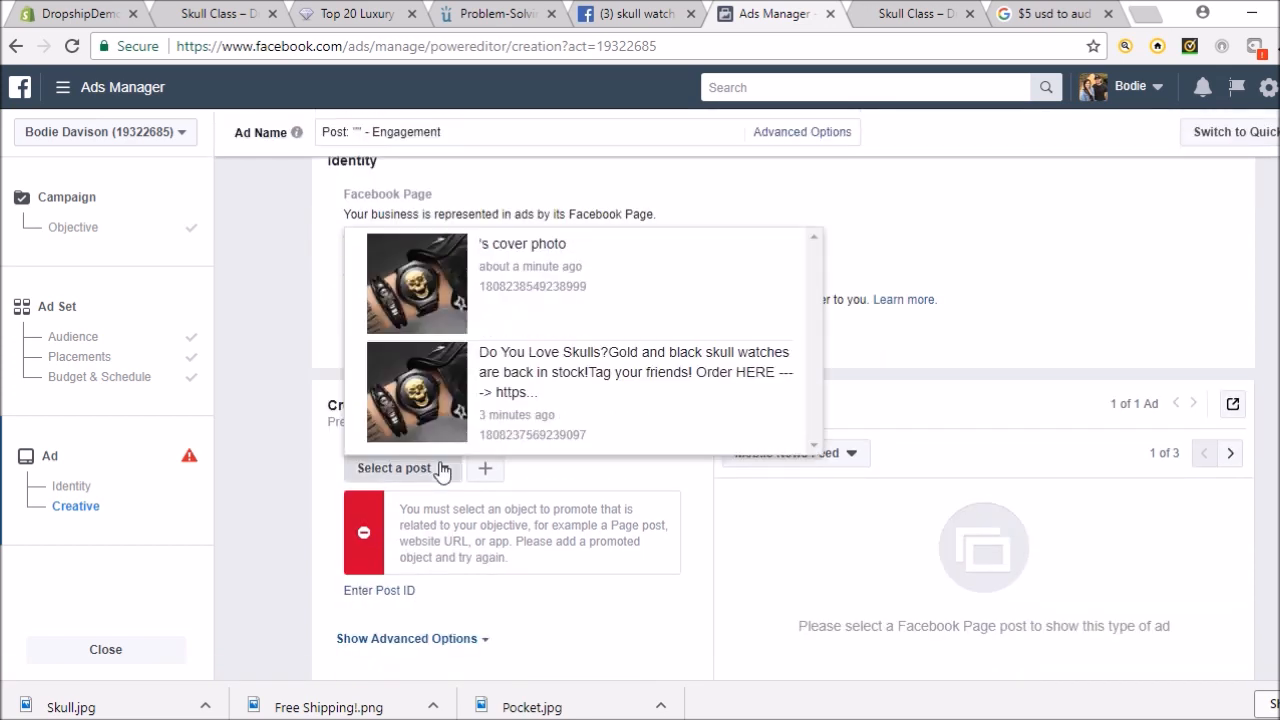
left_click(648, 376)
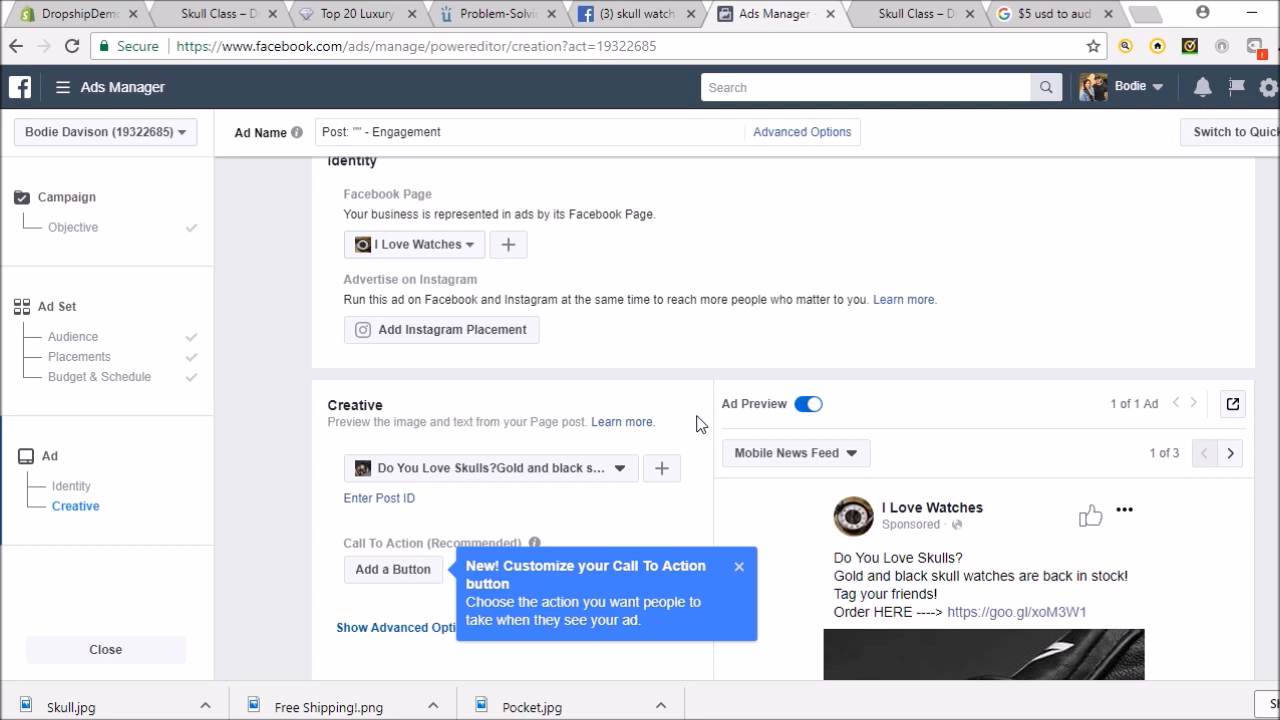
left_click(738, 566)
- Examine the skull watch ad's Mobile News Feed preview and the other available preview formats
scroll(700, 415, "down", 2)
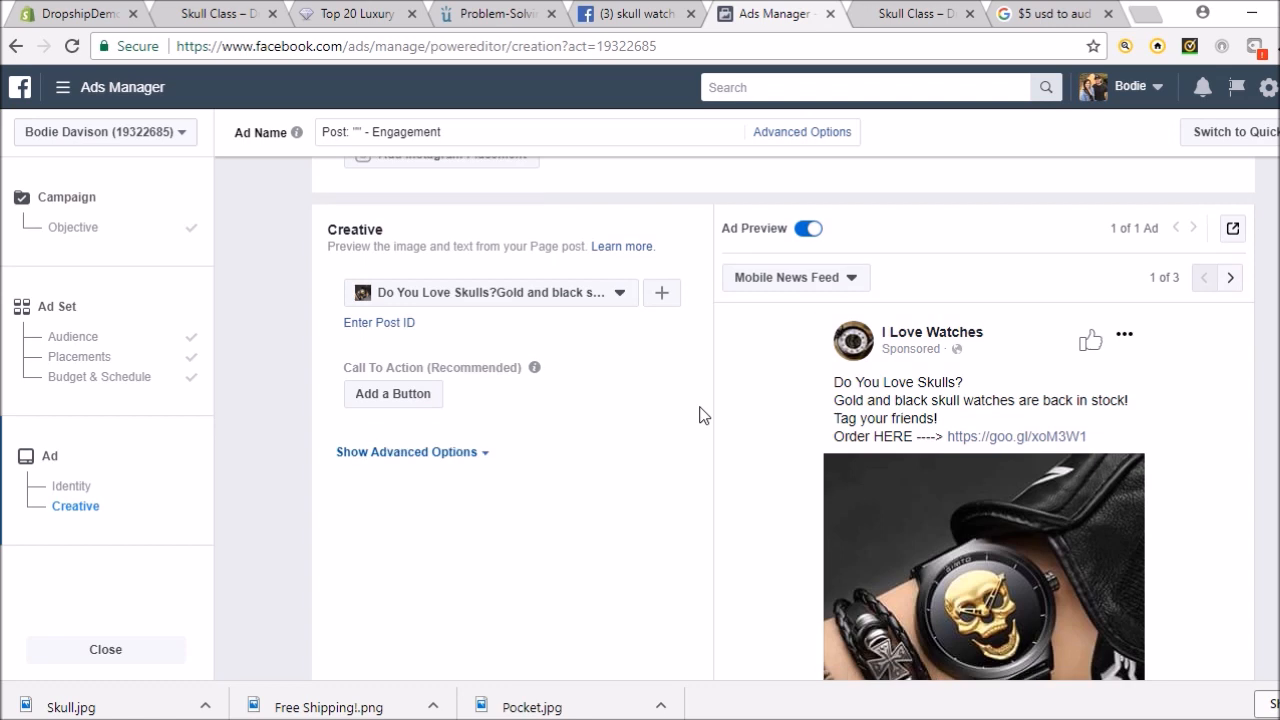
scroll(690, 386, "down", 2)
scroll(690, 386, "up", 1)
scroll(683, 431, "up", 1)
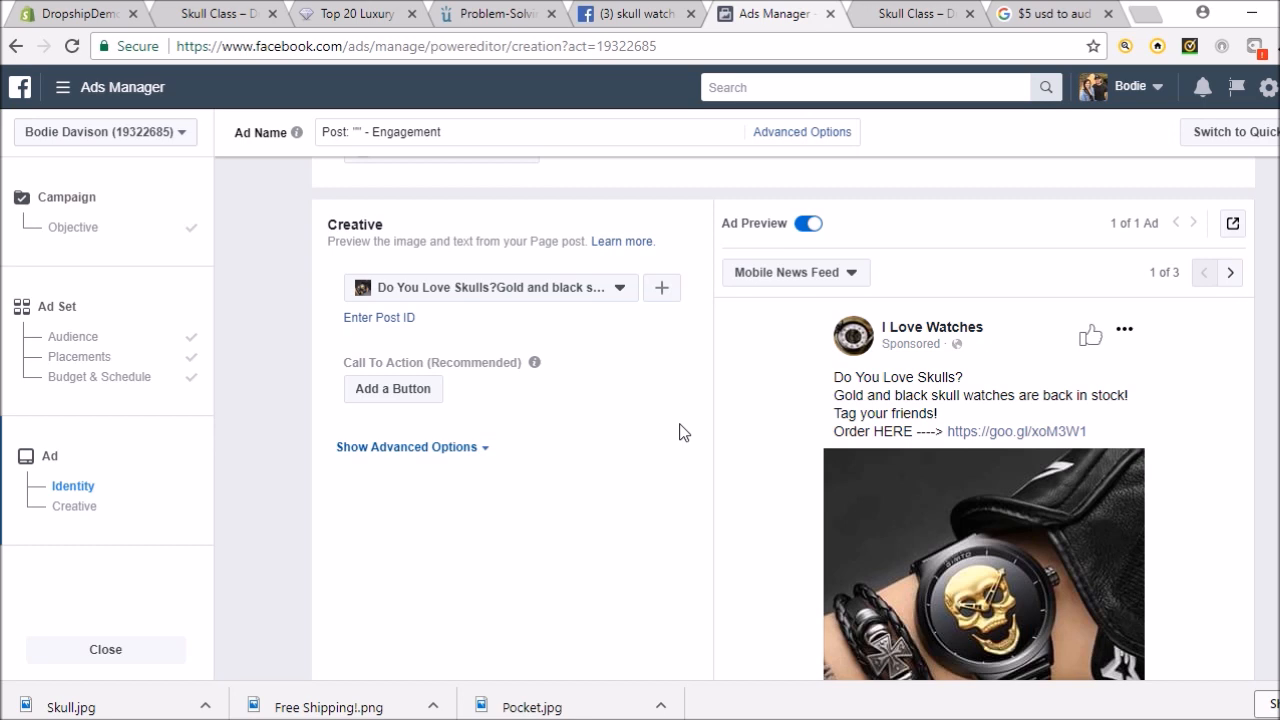
left_click(850, 274)
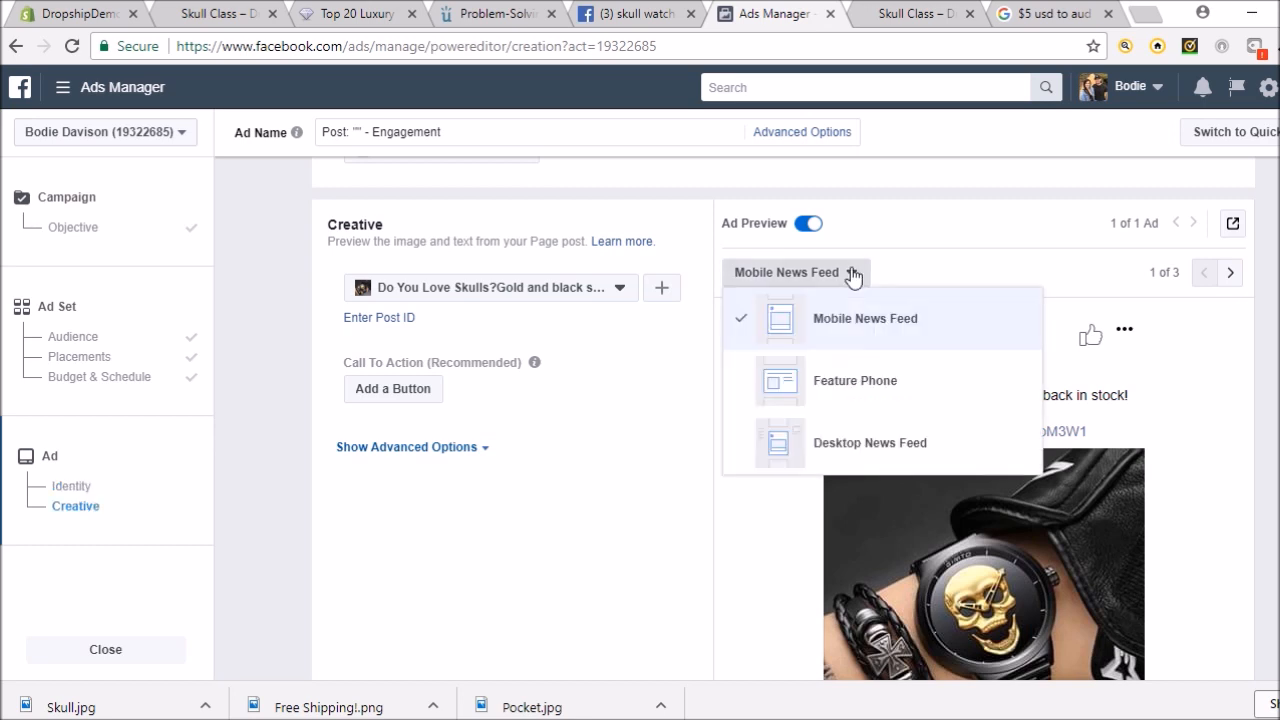
left_click(852, 276)
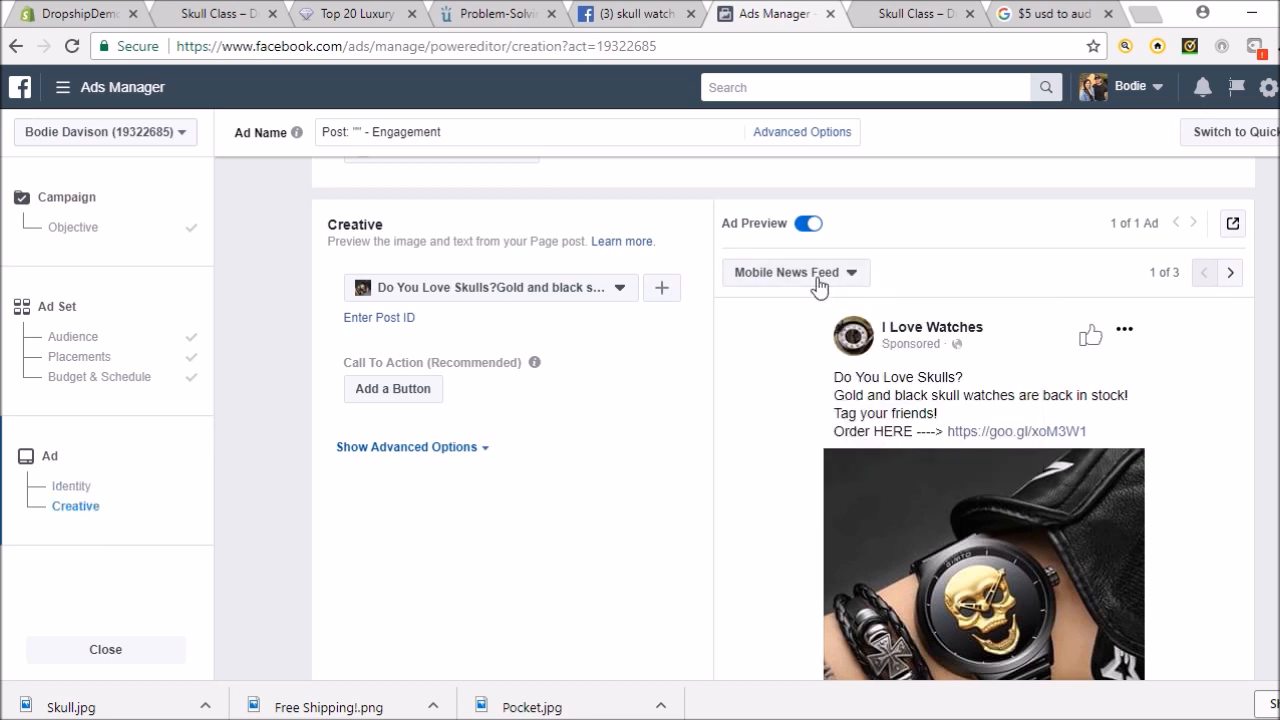
scroll(708, 441, "down", 1)
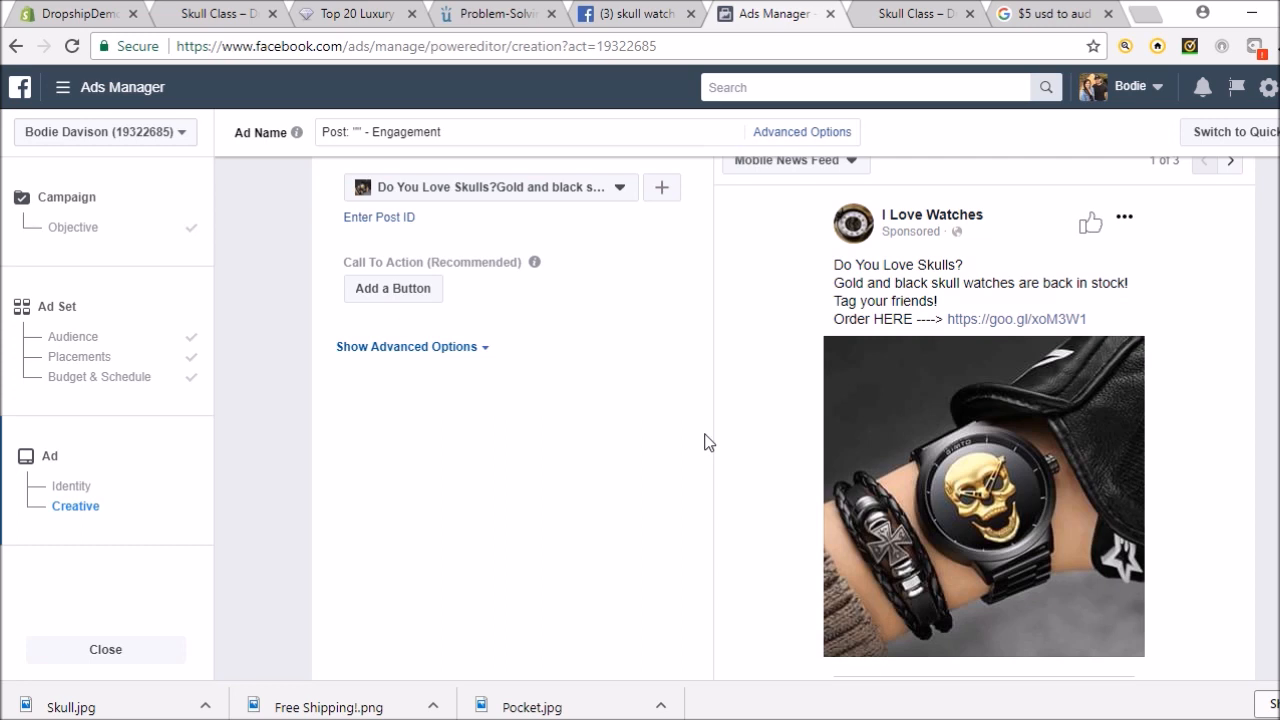
scroll(697, 348, "up", 1)
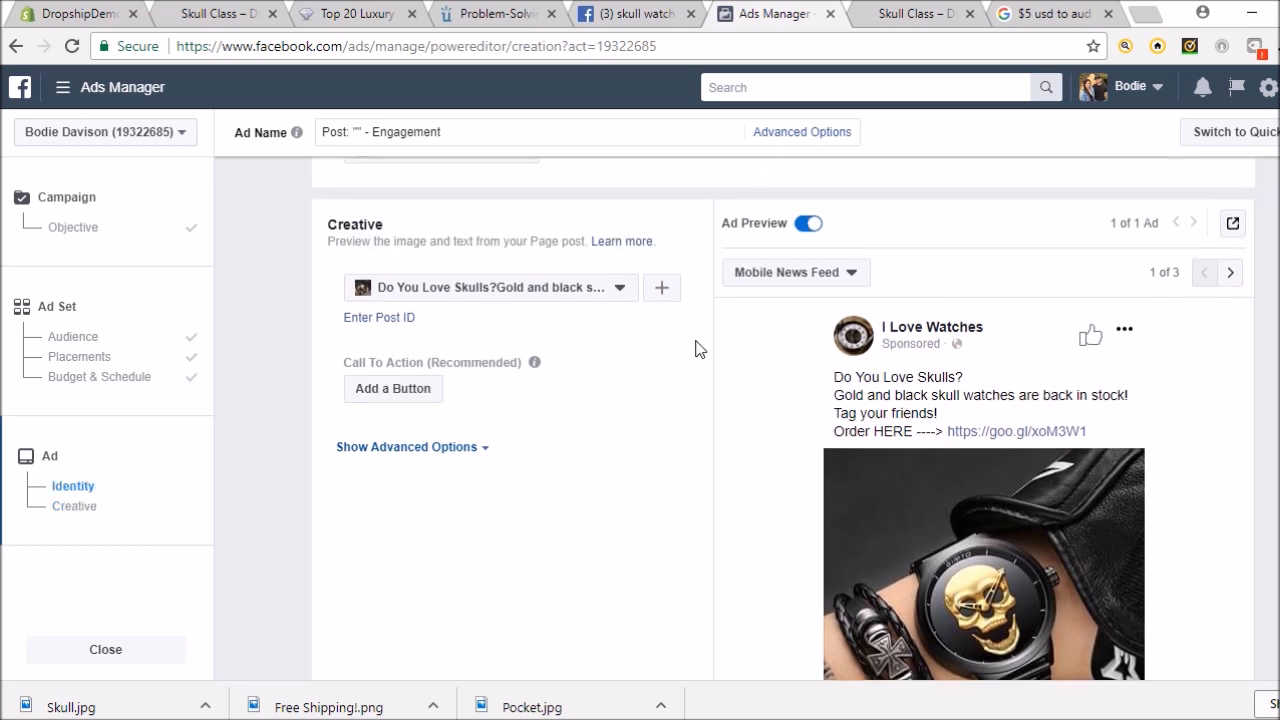
- Start adding a button to the post and set its call to action to Shop Now
left_click(398, 396)
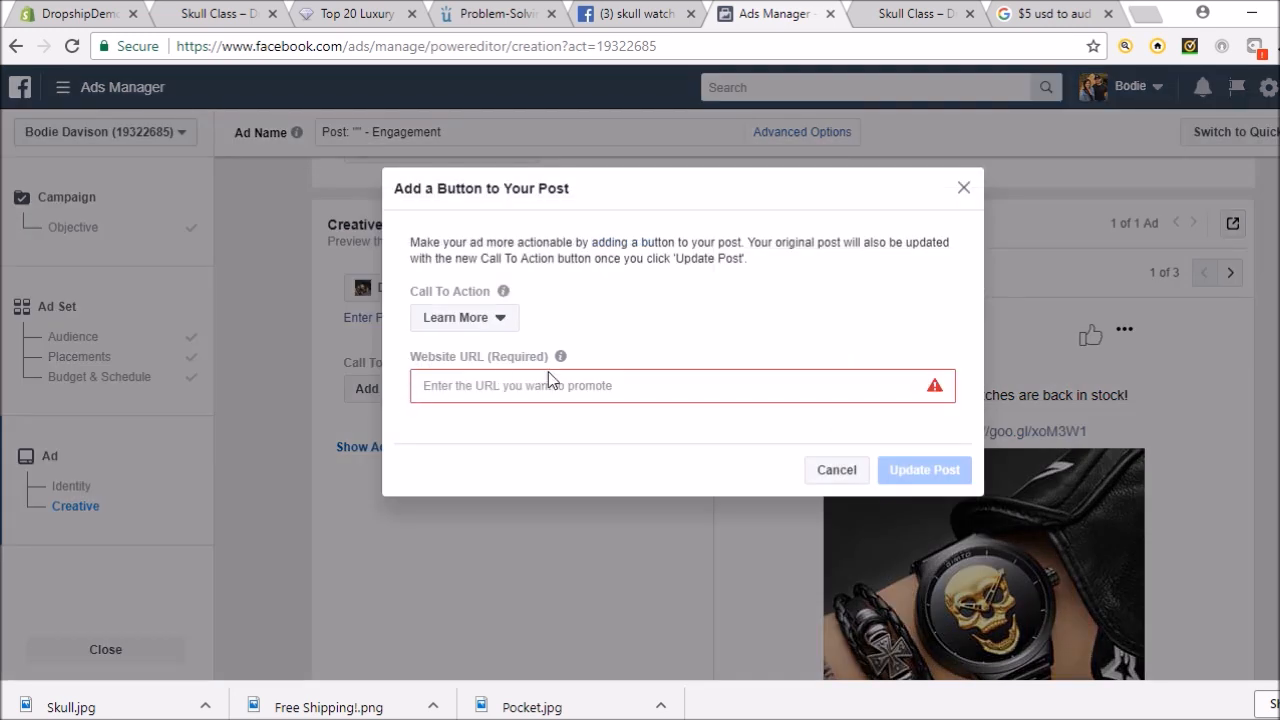
left_click(503, 320)
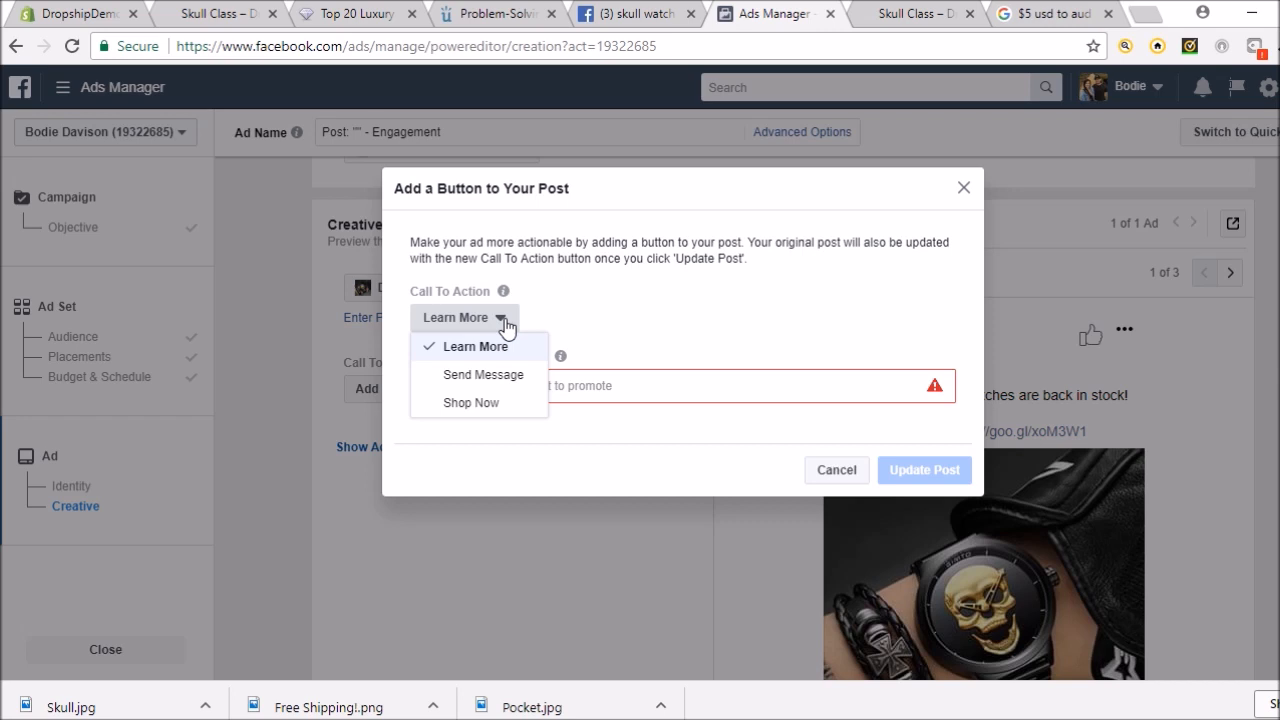
left_click(494, 405)
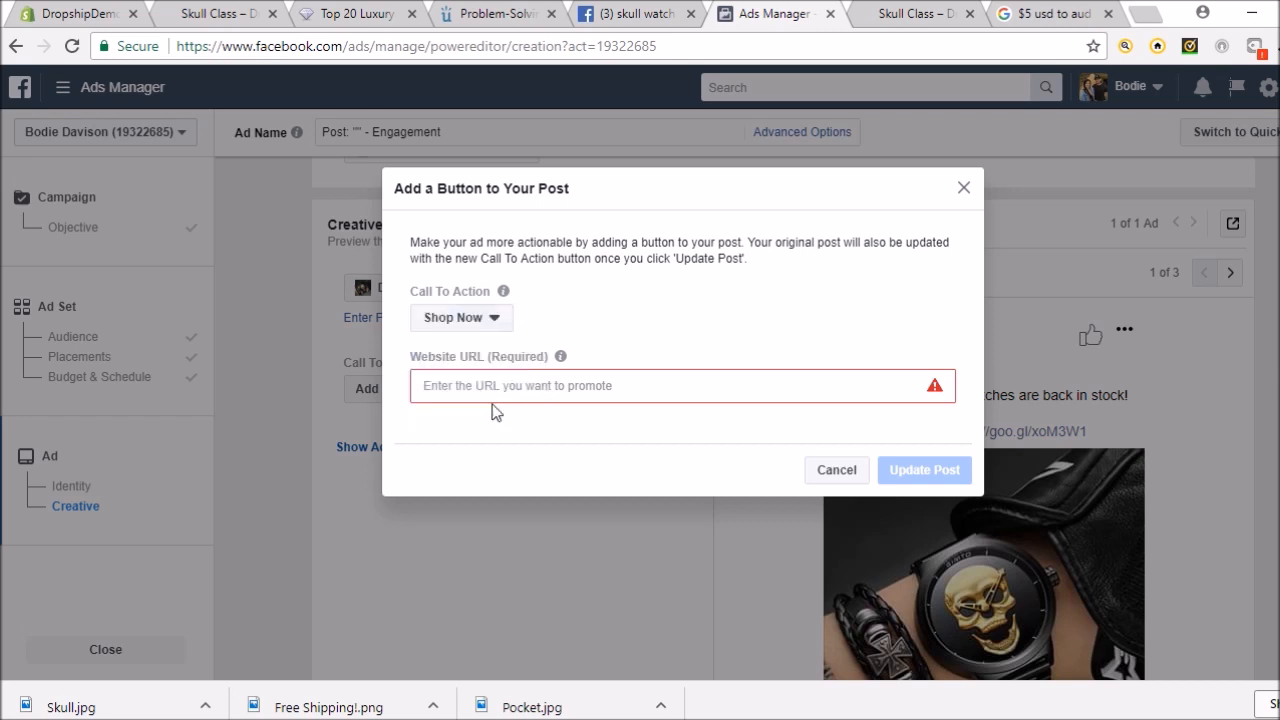
left_click(607, 384)
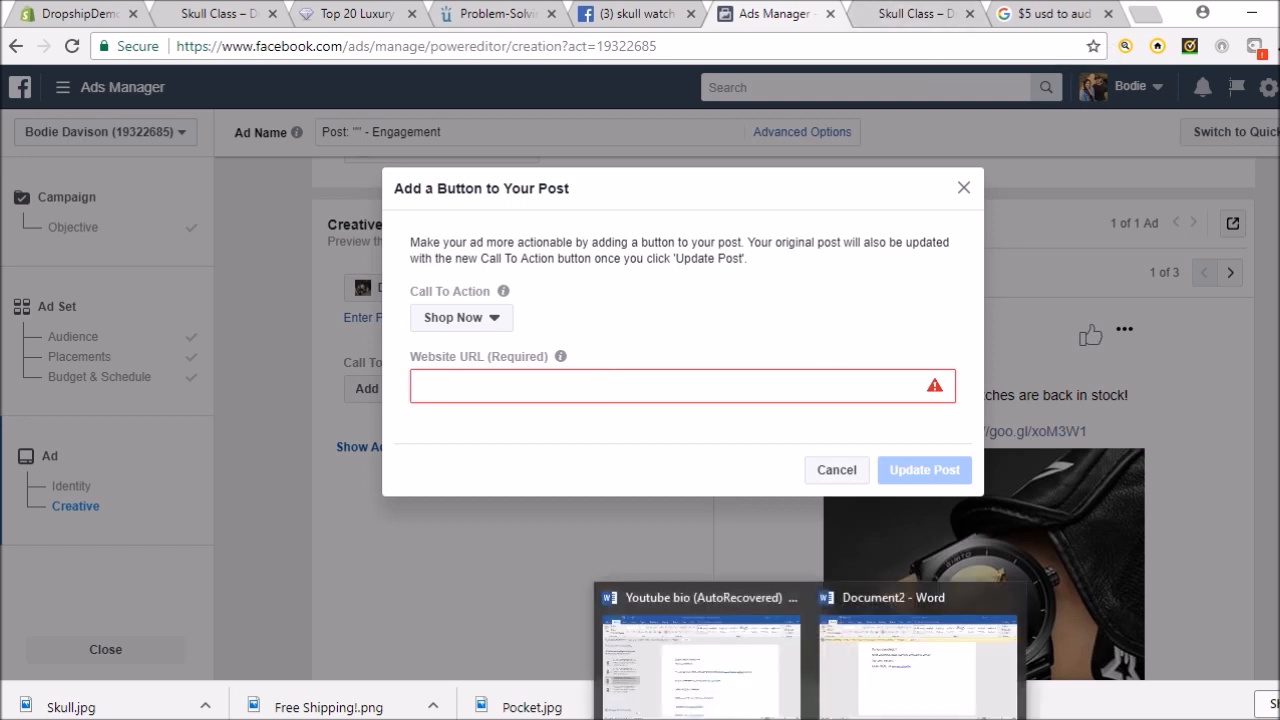
left_click(875, 713)
left_click(657, 362)
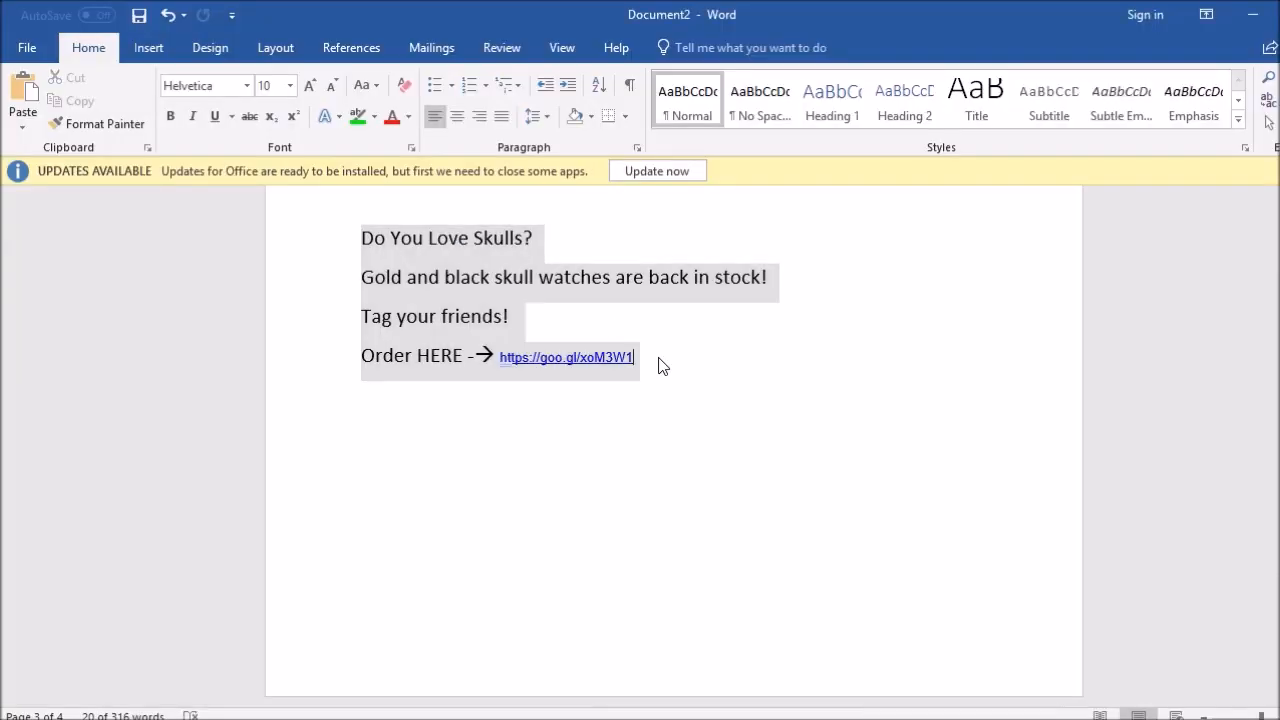
left_click_drag(646, 357, 500, 357)
key("ctrl+c")
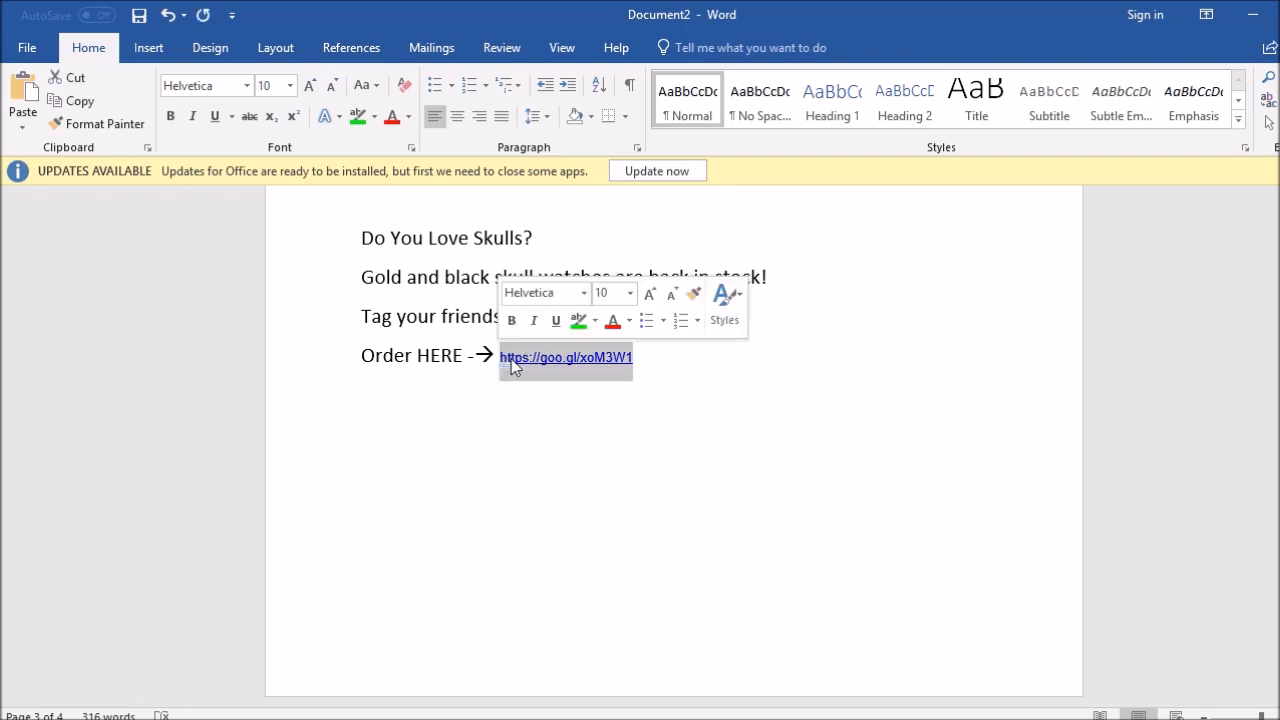
right_click(513, 361)
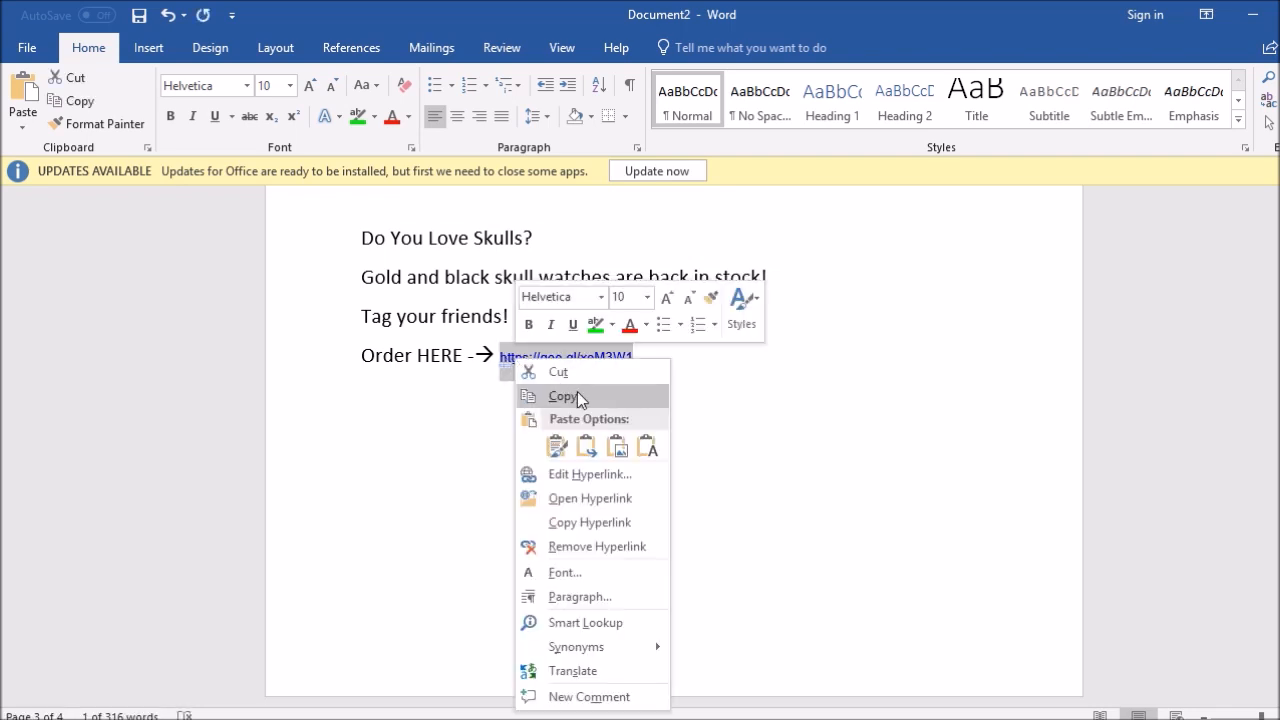
left_click(577, 391)
key("alt+Tab")
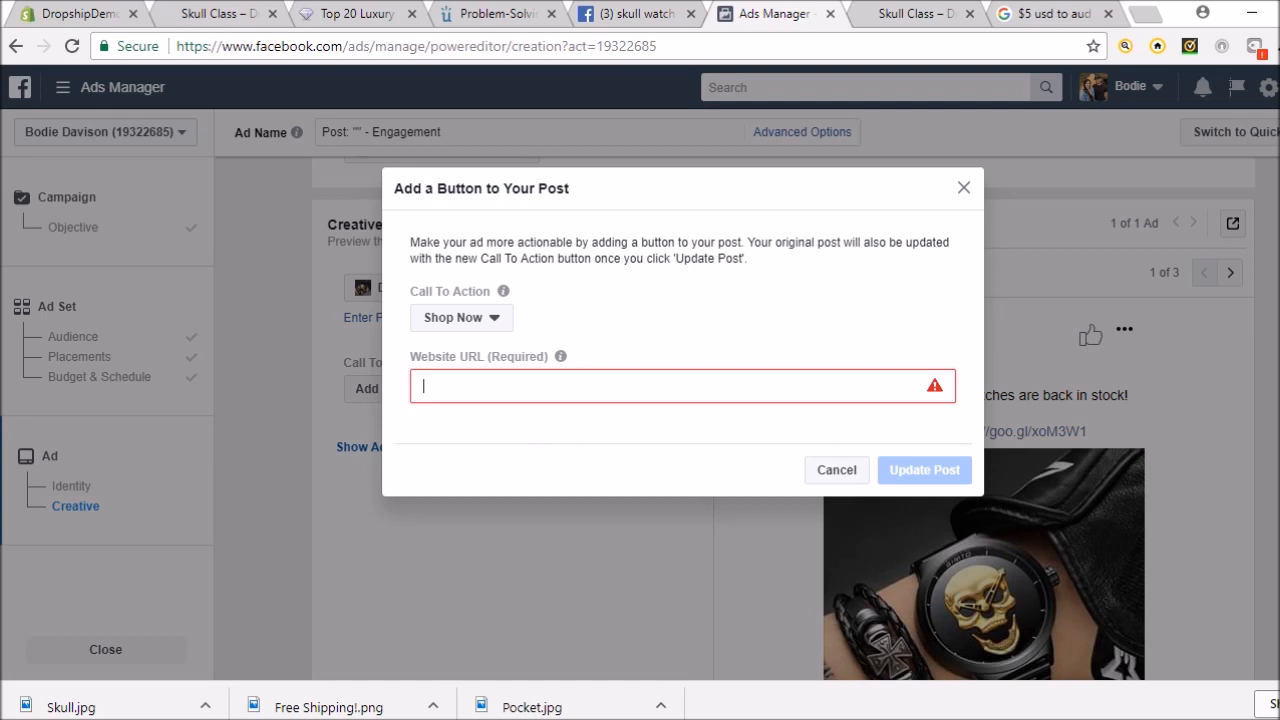
left_click(497, 384)
key("ctrl+v")
left_click(924, 470)
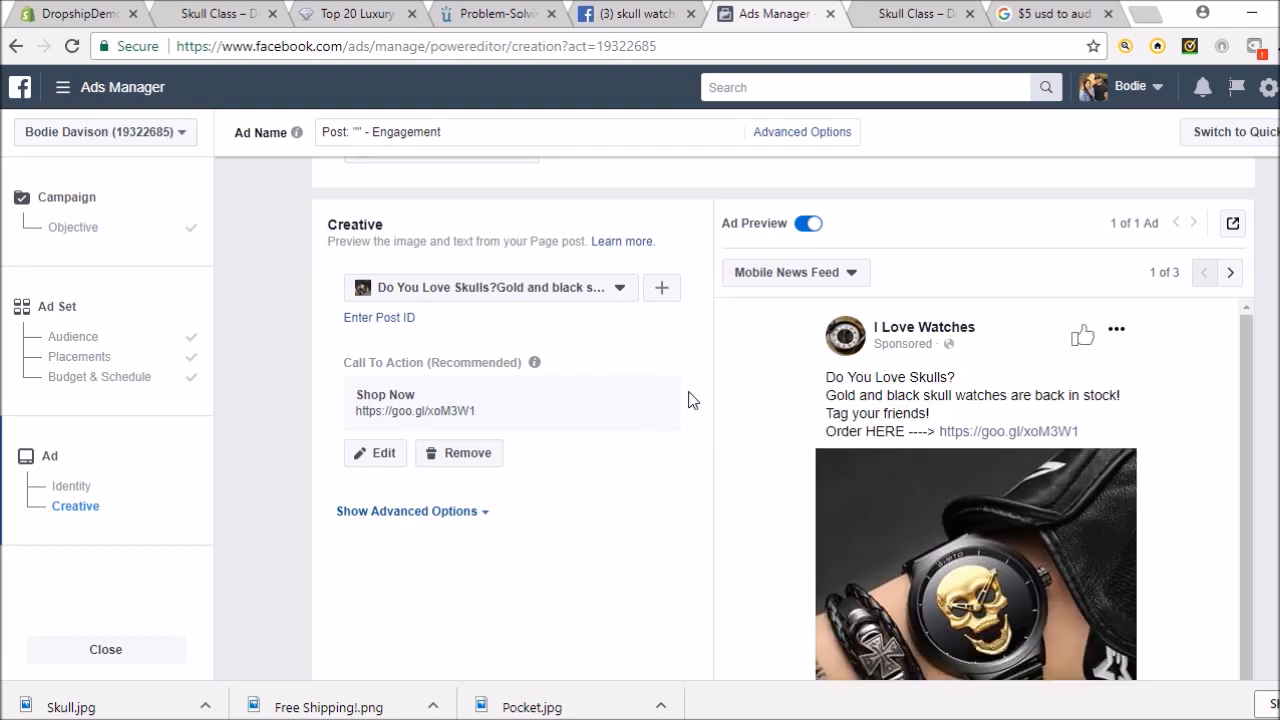
- Review the ad's identity, creative settings and preview with the Shop Now button
scroll(690, 400, "down", 1)
scroll(690, 400, "down", 1)
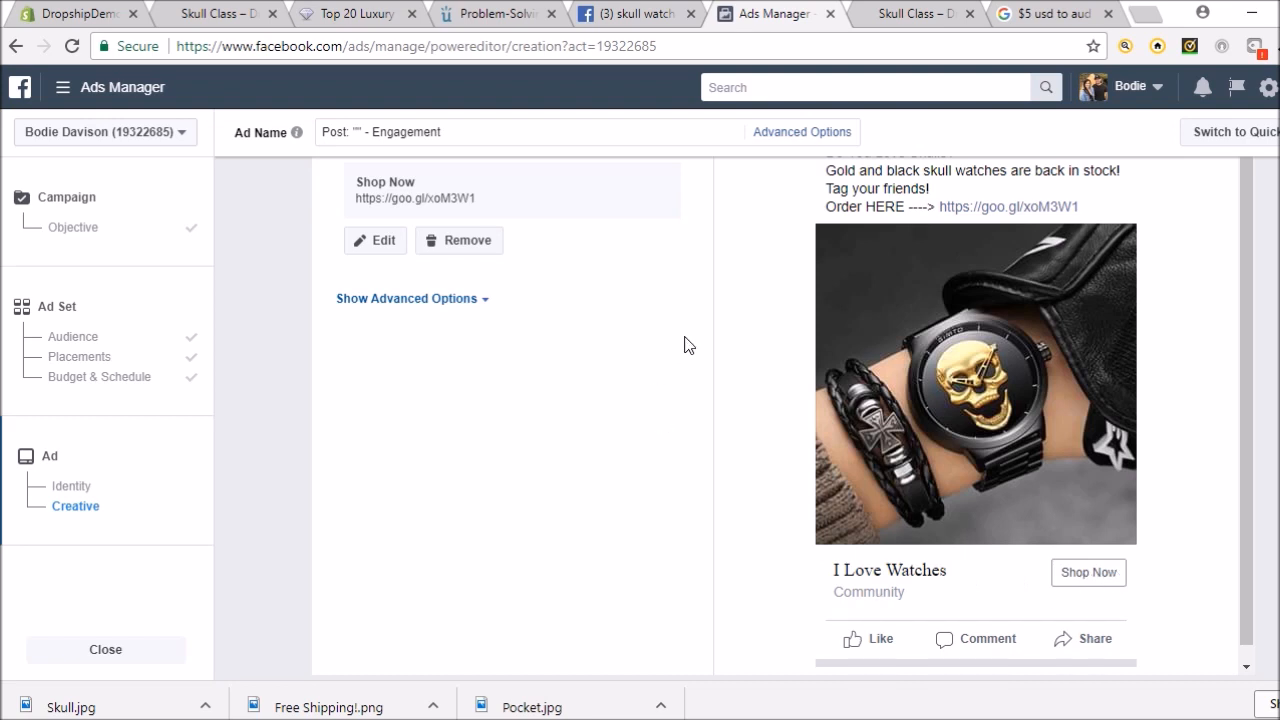
scroll(686, 346, "up", 2)
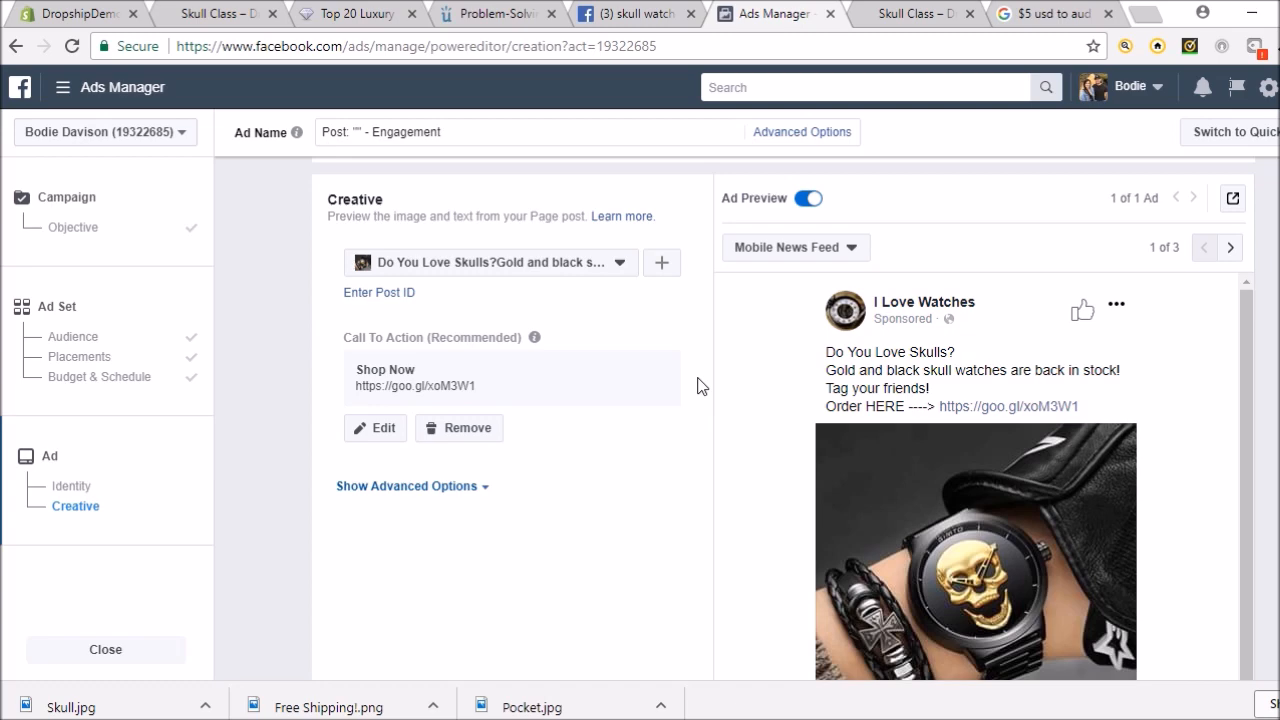
scroll(698, 386, "down", 5)
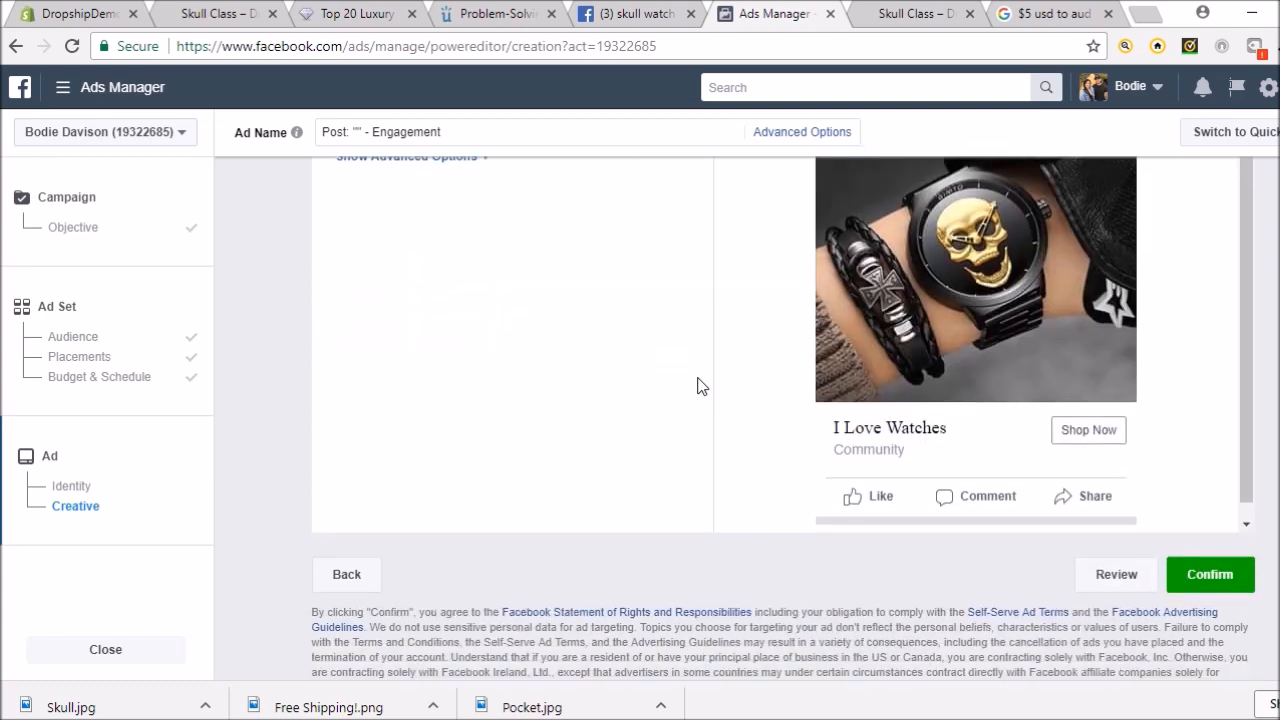
scroll(698, 386, "up", 5)
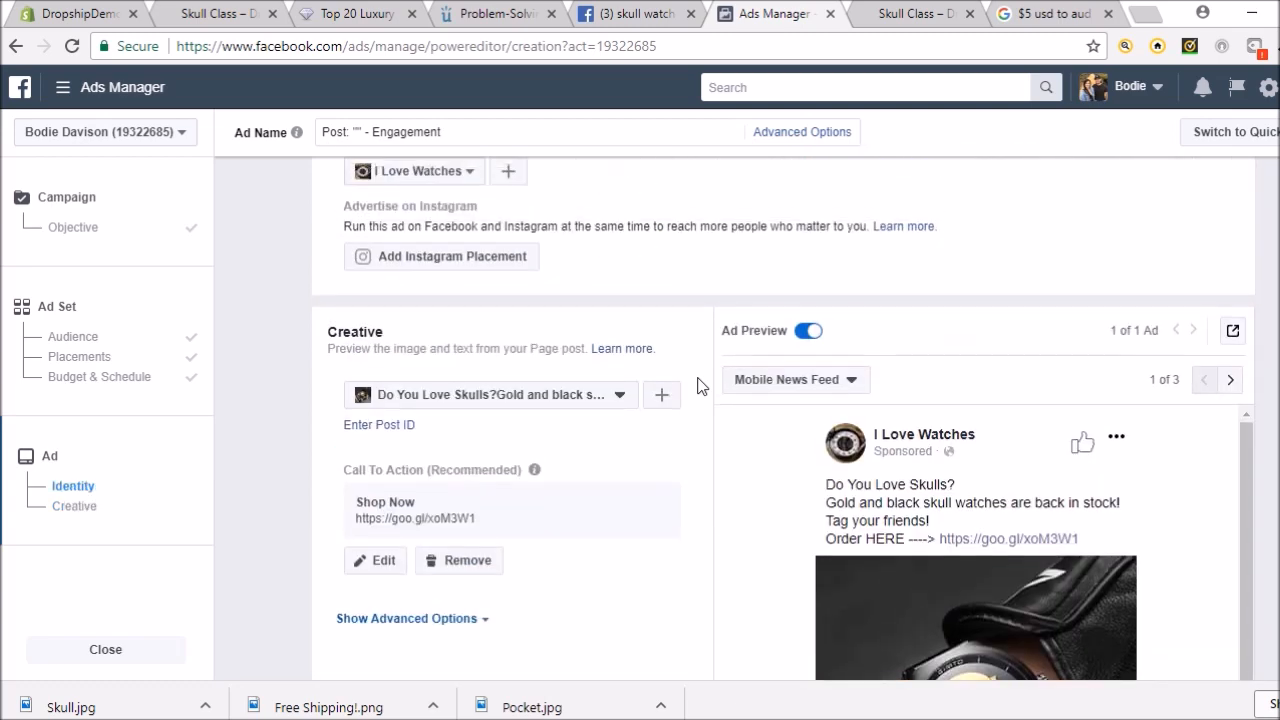
scroll(698, 386, "up", 2)
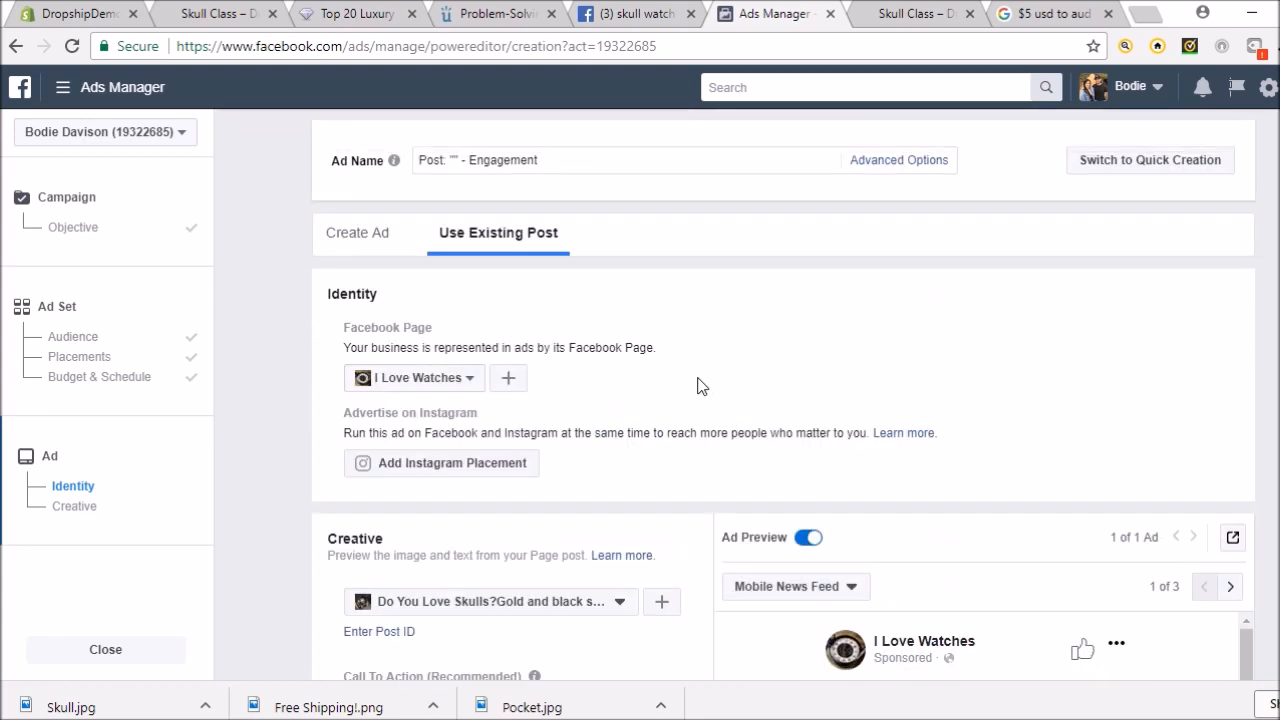
scroll(698, 386, "down", 3)
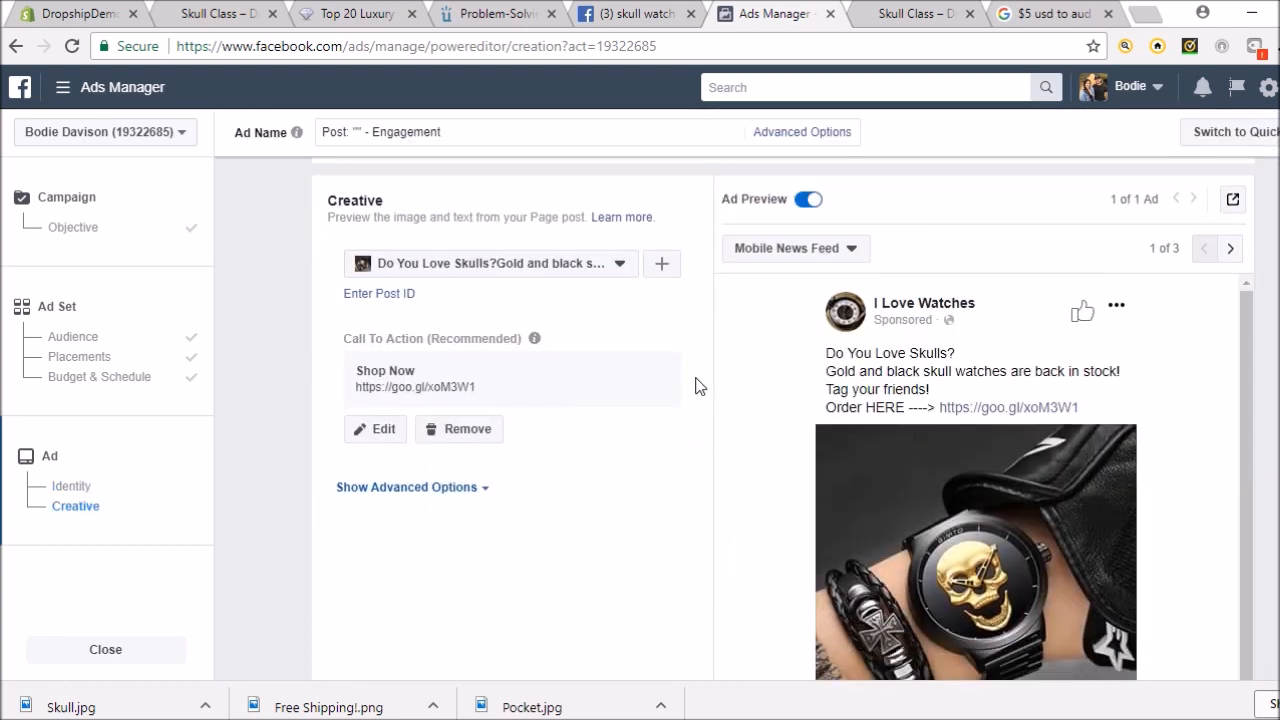
- Expand the creative's advanced options to check the Facebook Pixel tracking, and confirm the ad for publishing
left_click(455, 492)
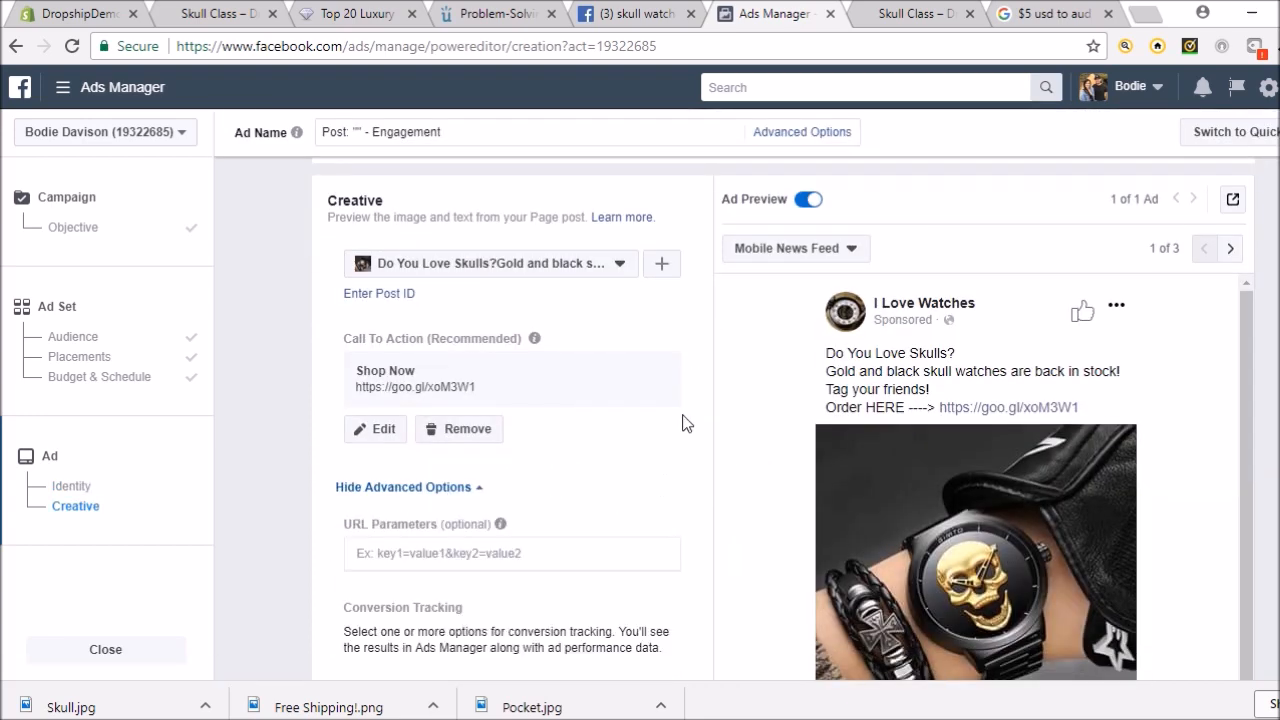
scroll(686, 424, "down", 3)
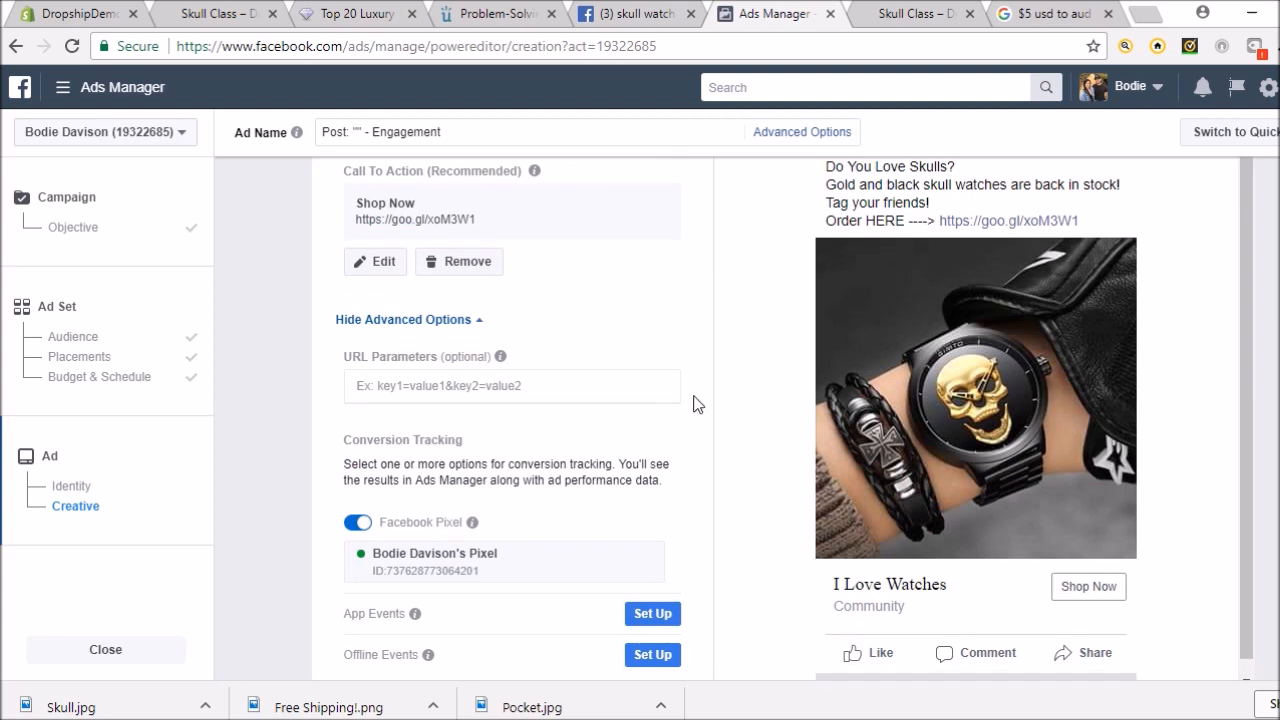
scroll(698, 404, "down", 2)
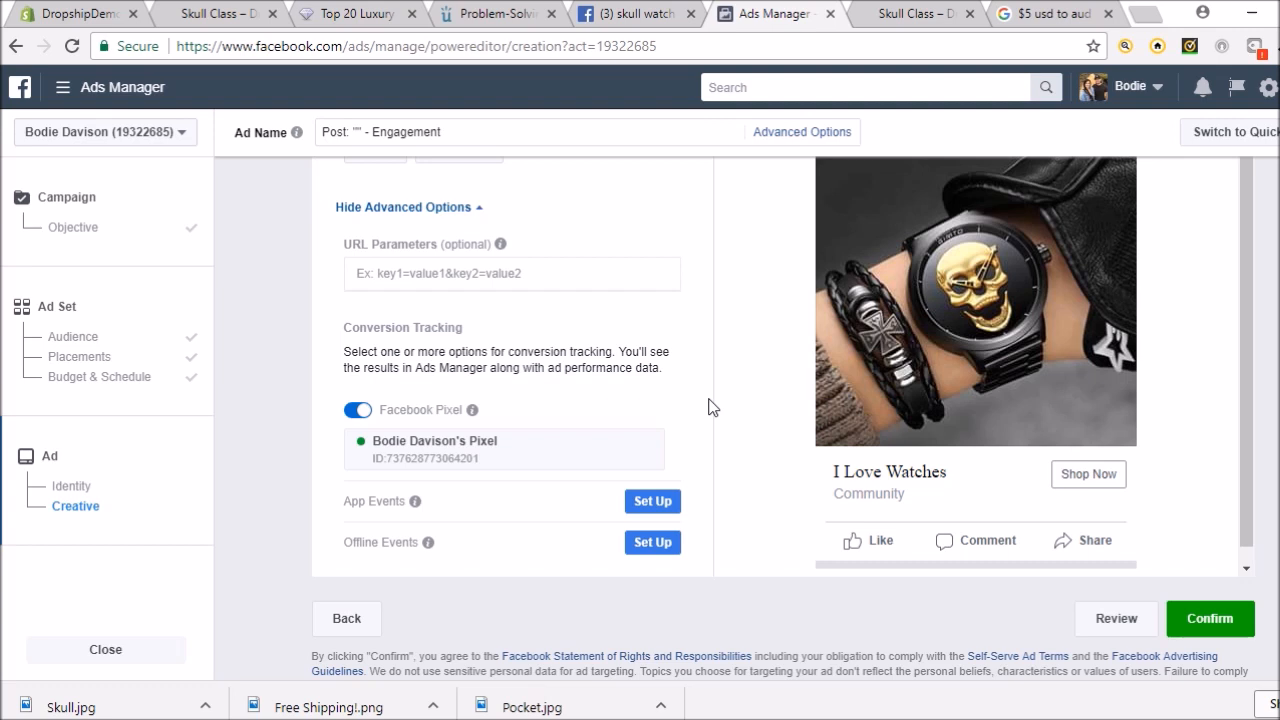
left_click(1223, 622)
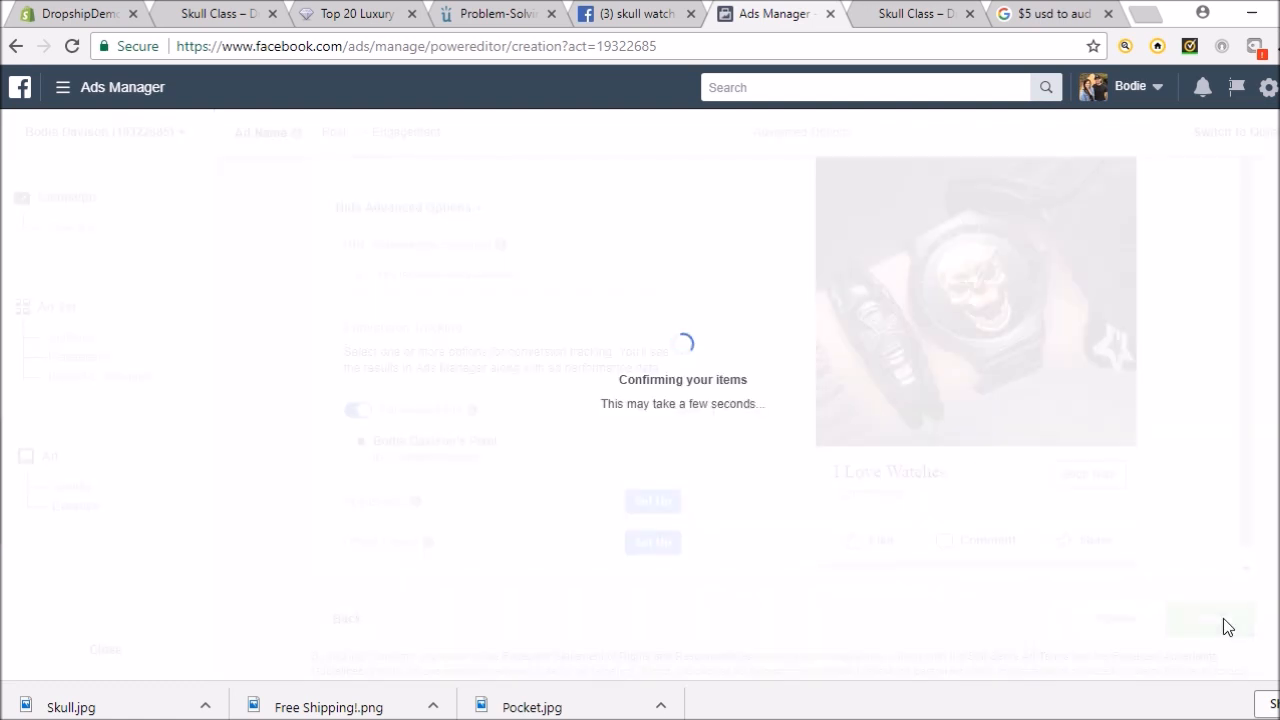